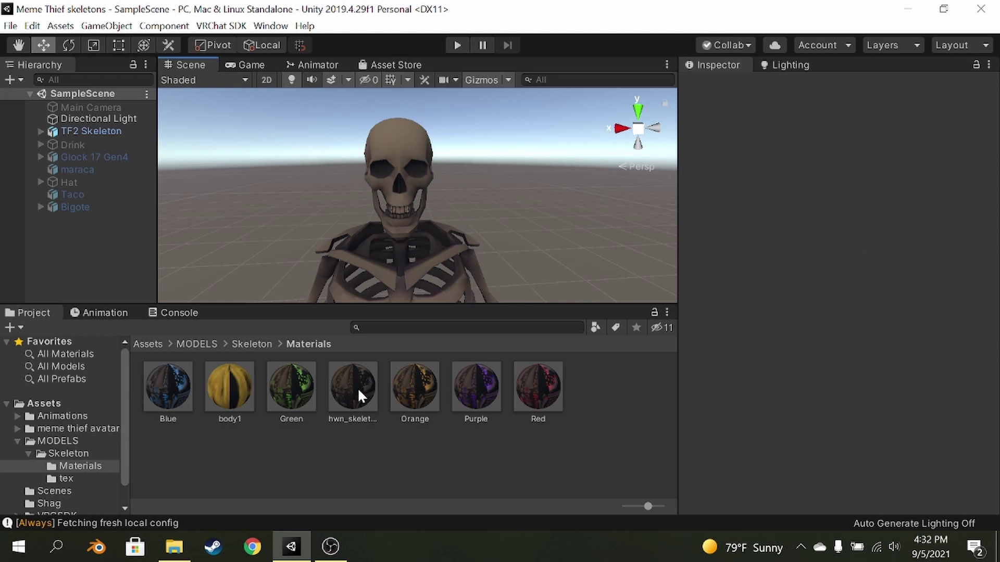
- Assign the VRChat/Mobile/Standard Lite shader to the hwn_skeleton material in the skeleton's Materials folder
click(358, 387)
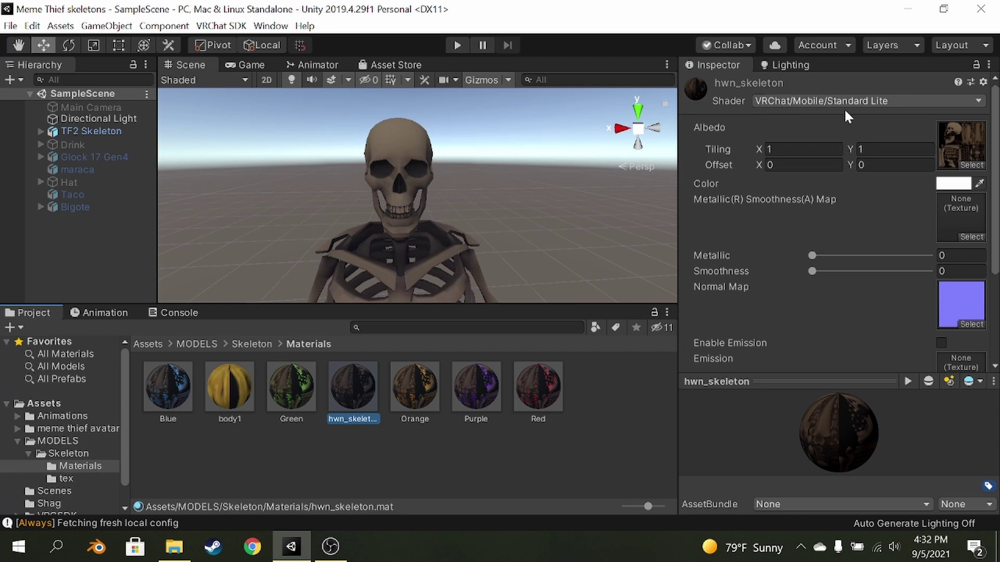
click(867, 101)
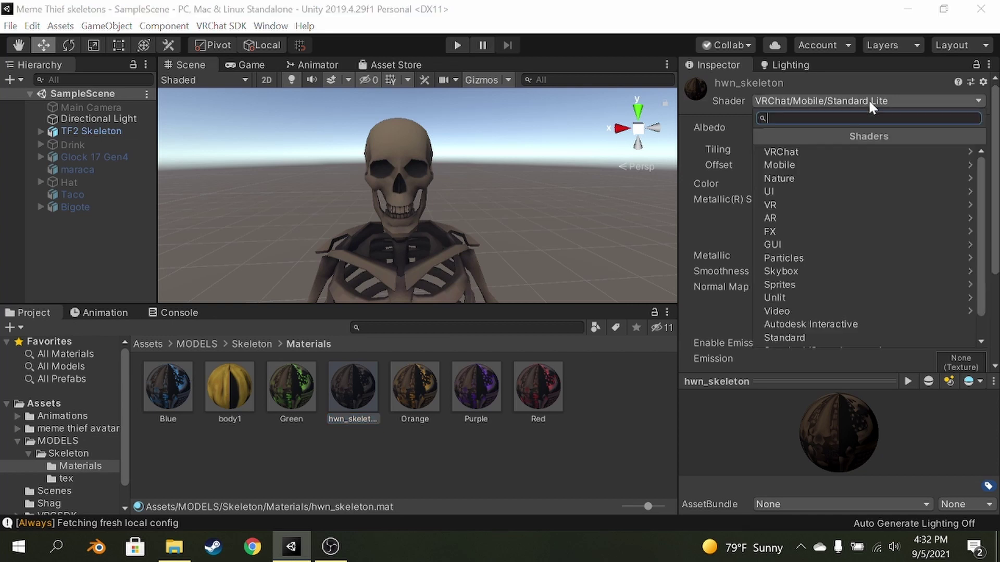
click(835, 152)
click(838, 149)
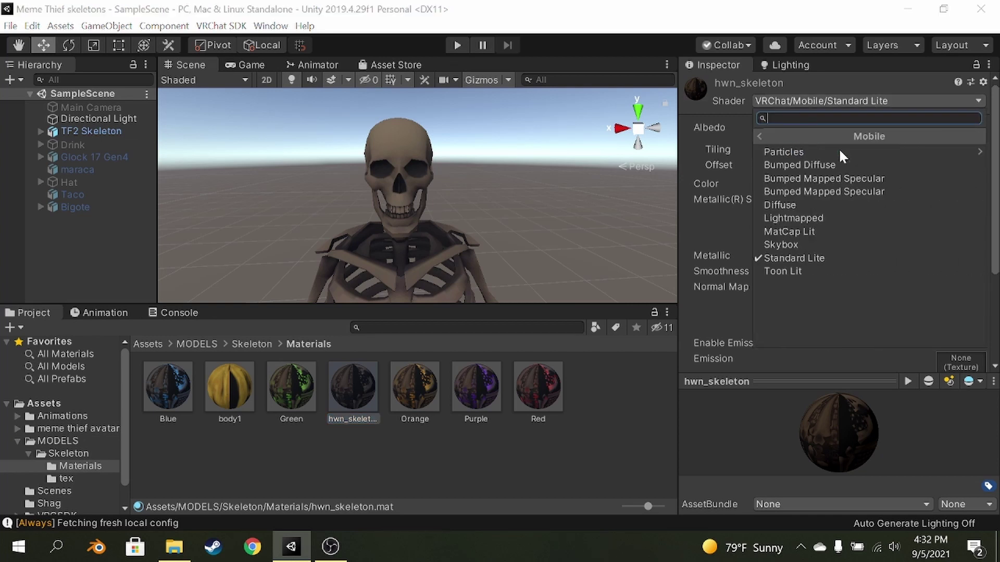
click(819, 257)
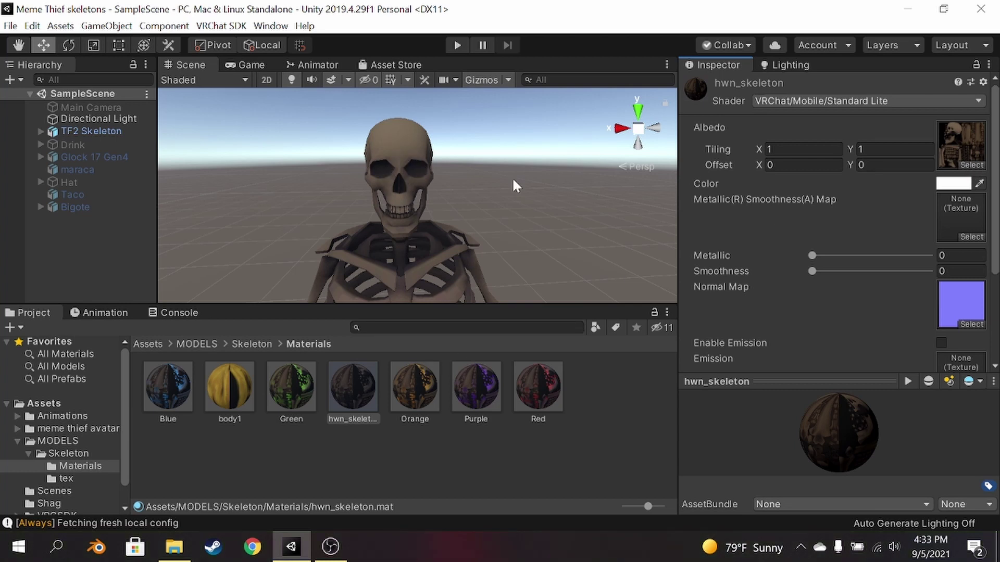
- Try a darker base color on the hwn_skeleton material, and return it to white (FFFFFF)
click(953, 183)
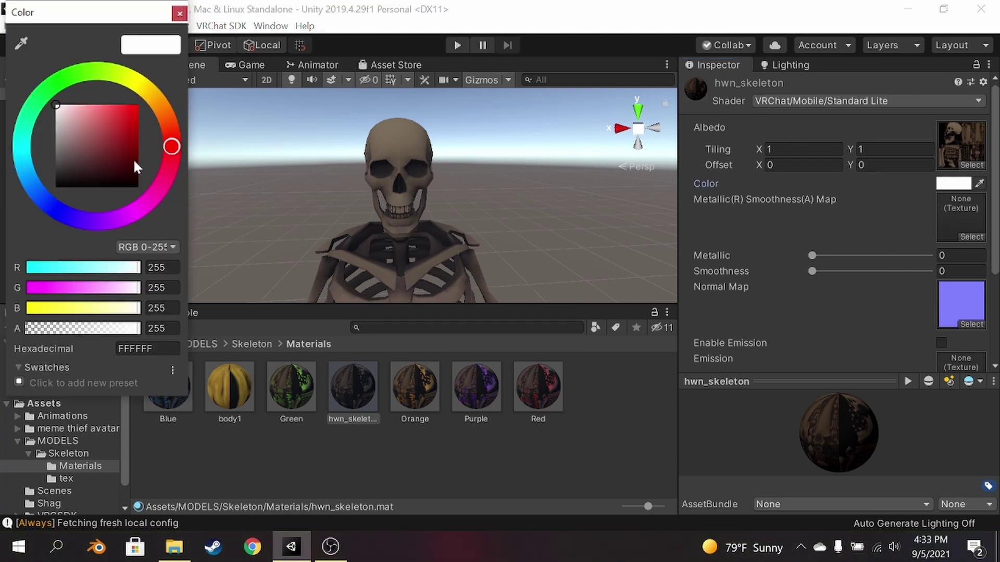
mouse_move(134, 167)
mouse_down()
mouse_move(151, 88)
mouse_move(12, 237)
mouse_up()
drag(58, 184, 6, 73)
click(178, 14)
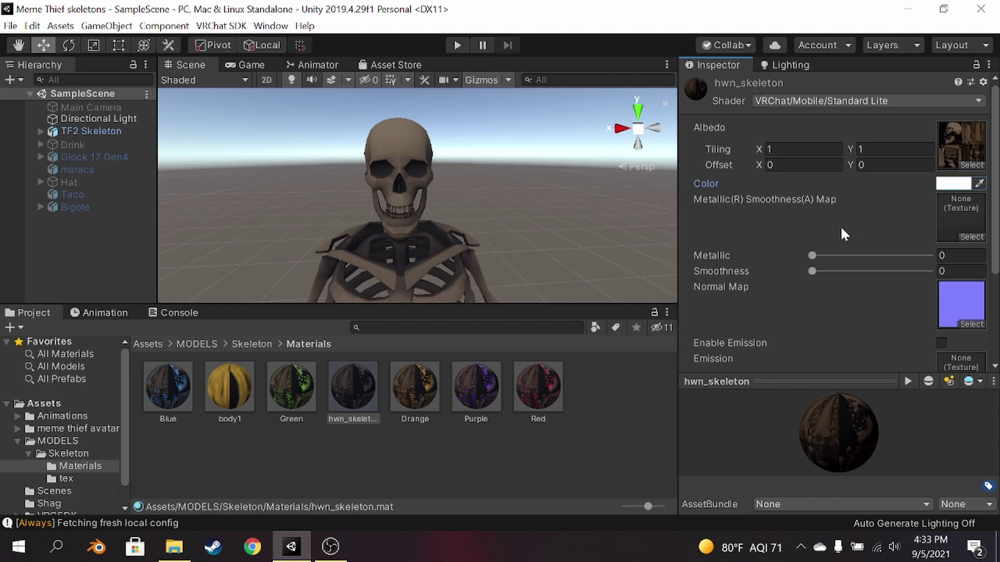
- Try Metallic at 1 and a raised Smoothness on the hwn_skeleton material, and return both values to 0
drag(812, 255, 951, 254)
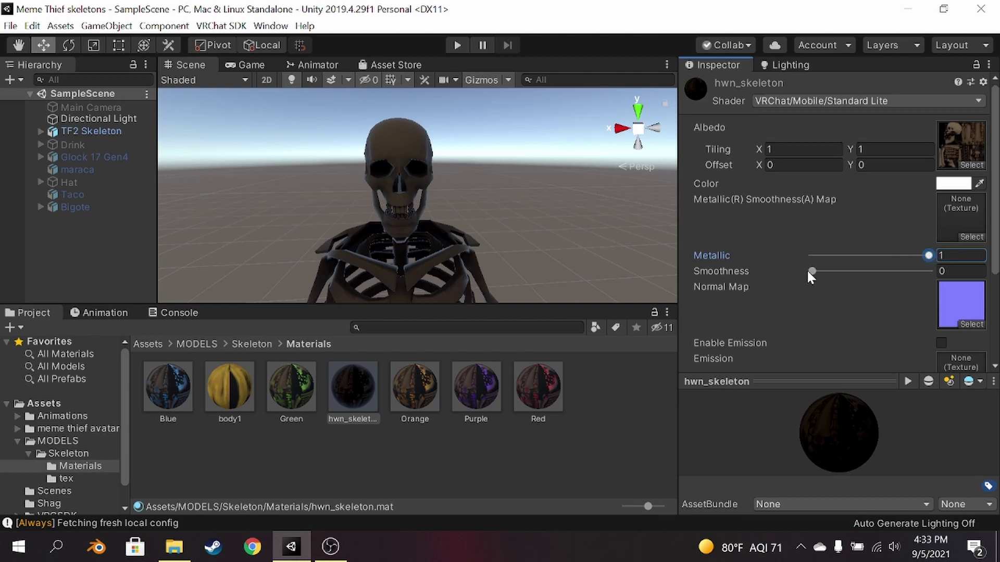
drag(812, 270, 770, 274)
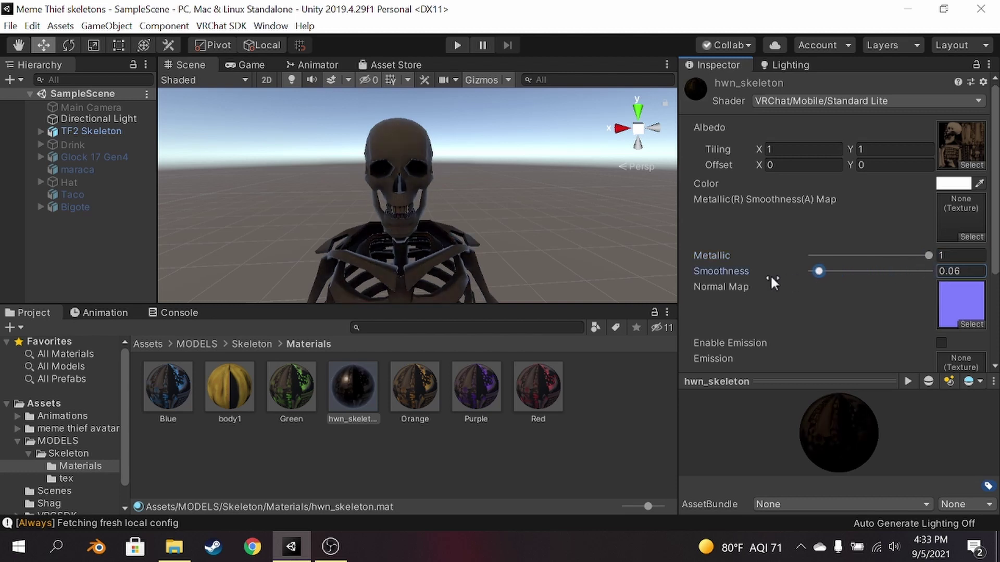
drag(859, 255, 776, 274)
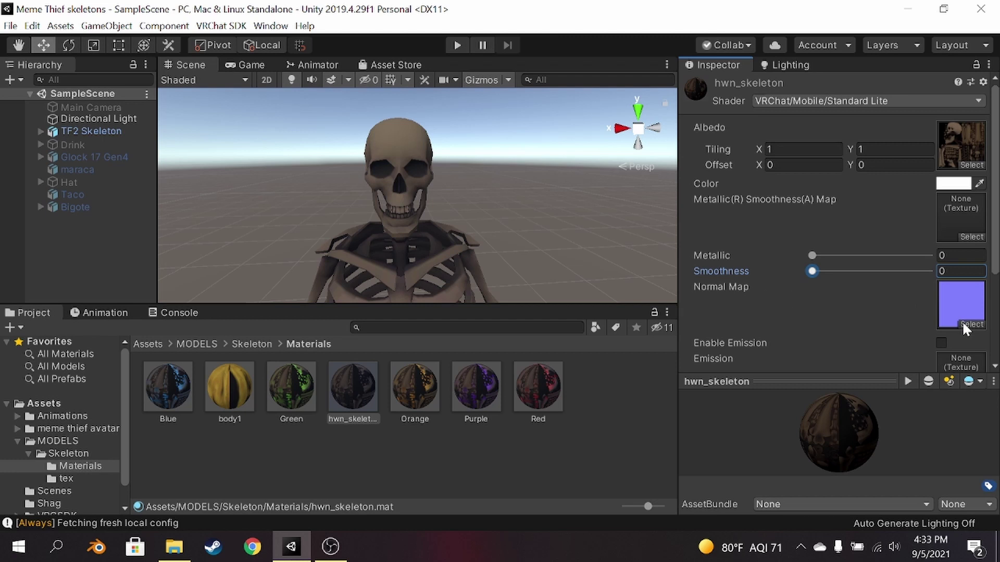
- Try the hwn_skeleton material with its normal map set to None, and undo the change to compare
click(963, 323)
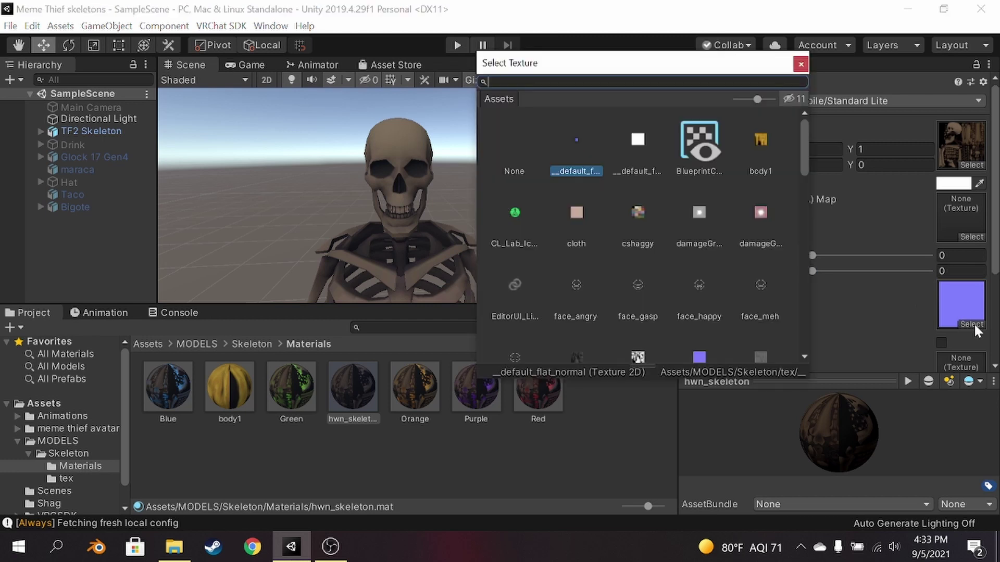
click(518, 142)
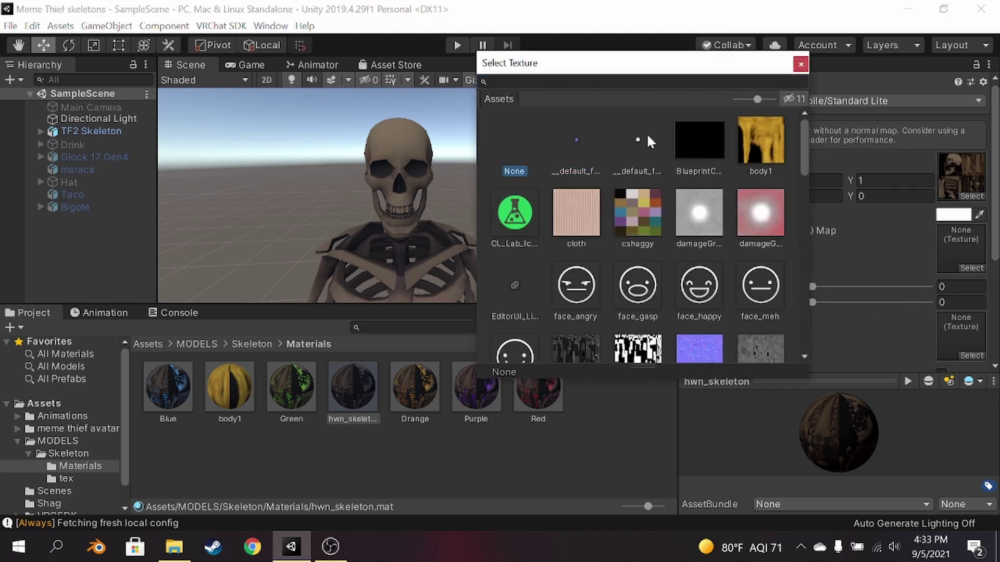
click(801, 65)
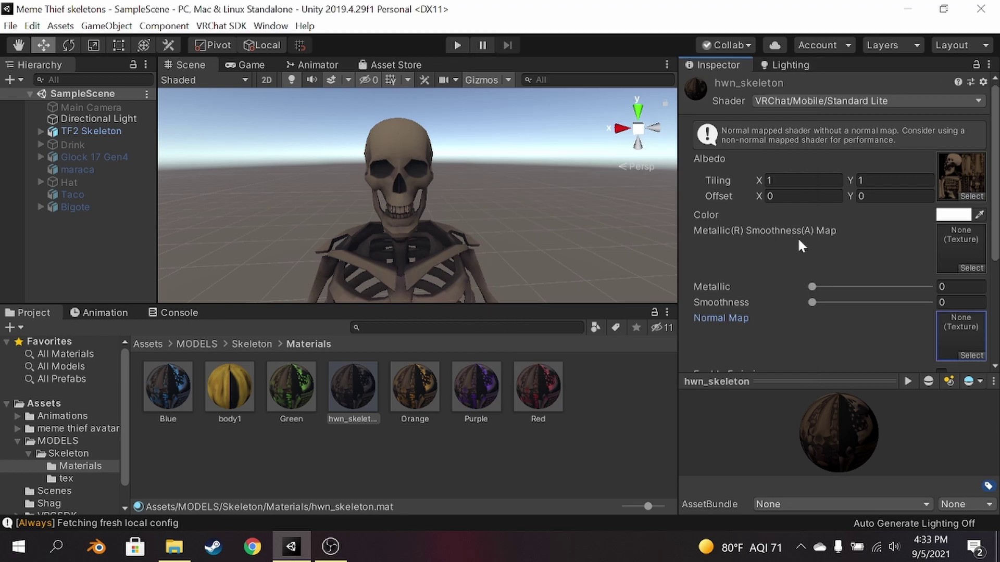
key(ctrl+z)
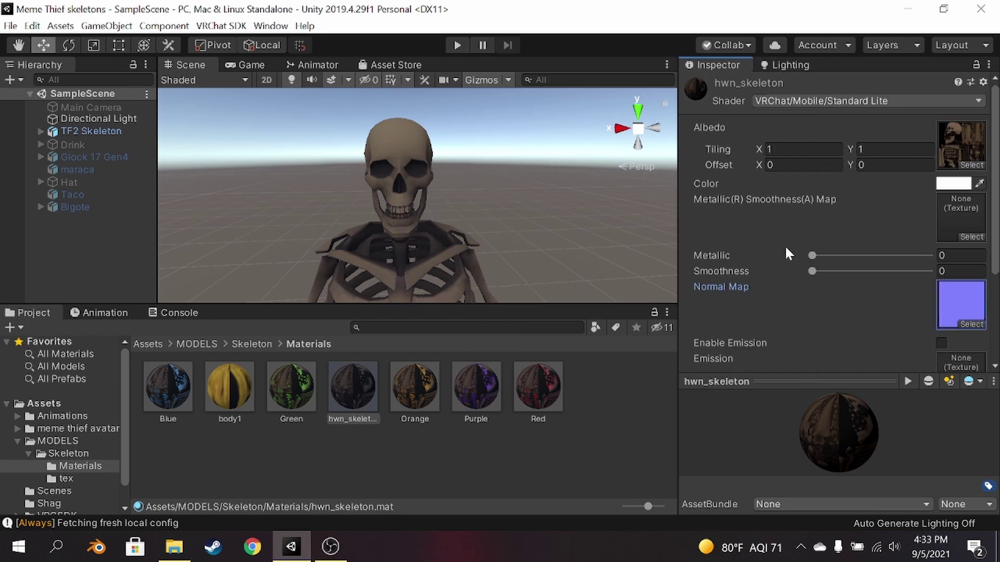
key(ctrl+y)
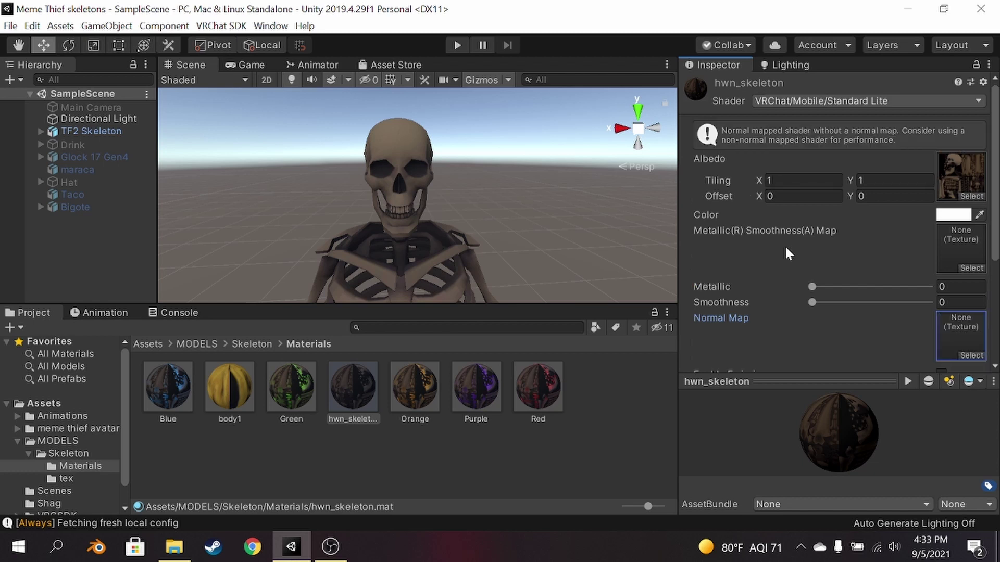
key(ctrl+z)
- Enable emission on the hwn_skeleton material and try a white emission color (FFFFFF), returning the color to black
scroll(854, 263, down, 3)
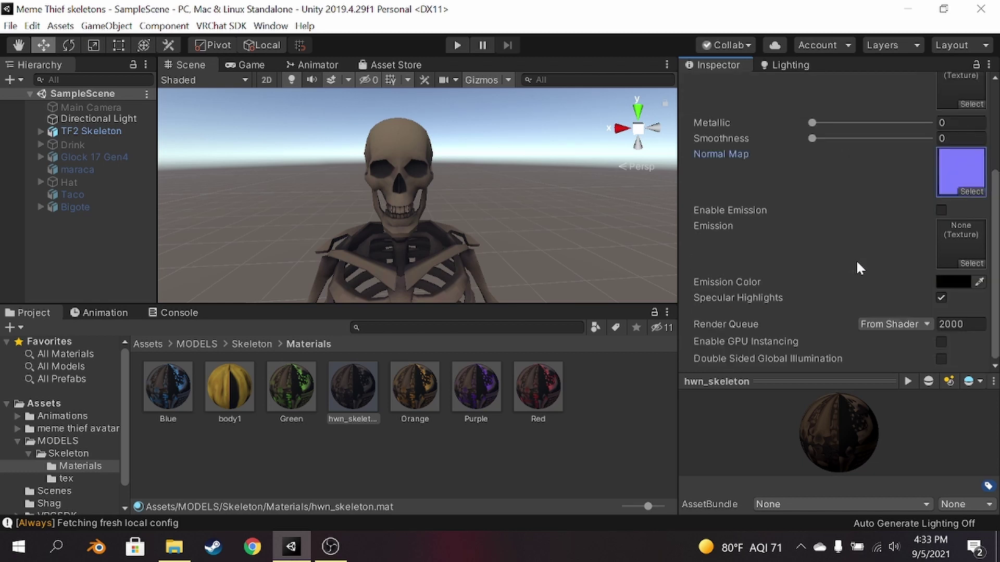
click(940, 211)
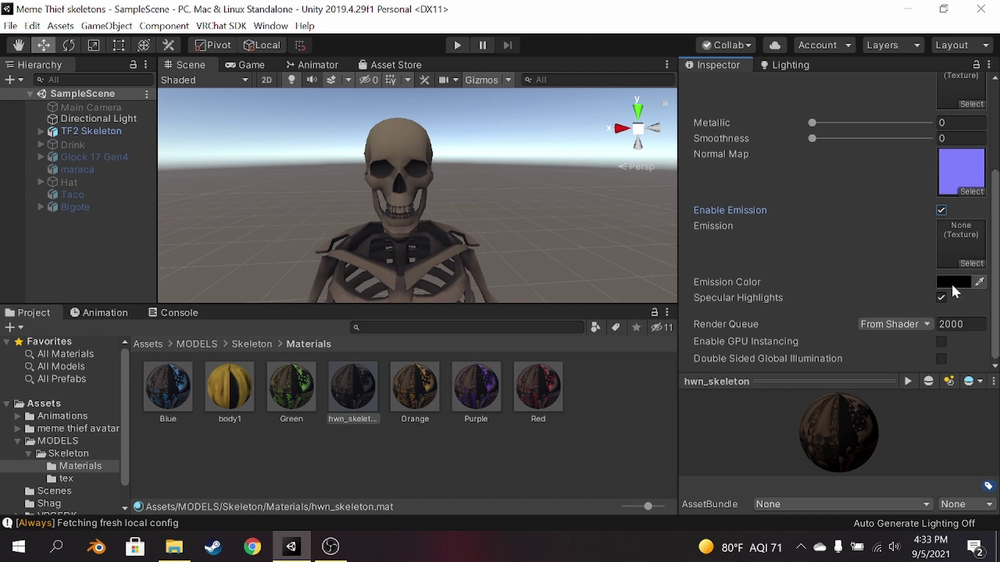
click(951, 283)
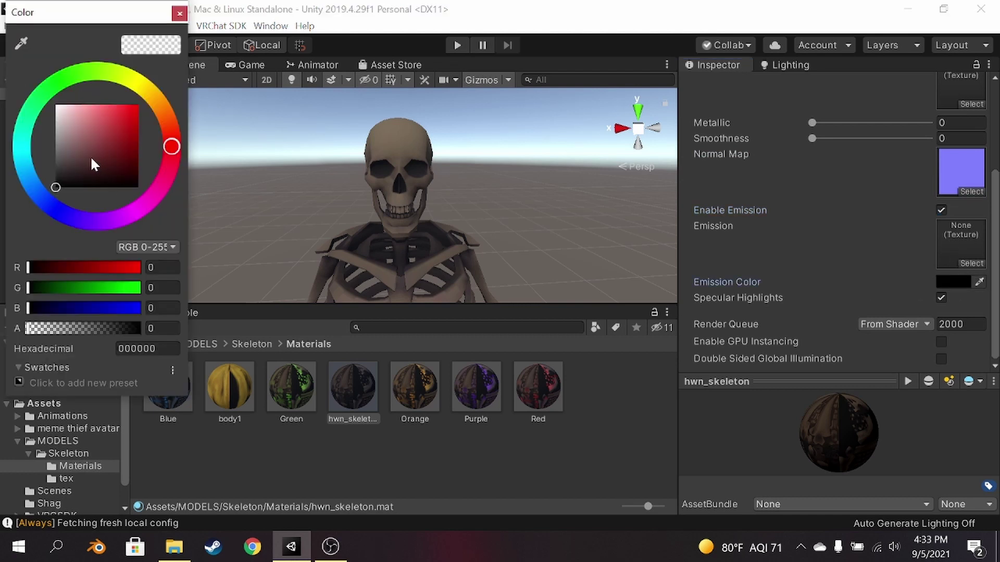
drag(81, 159, 18, 49)
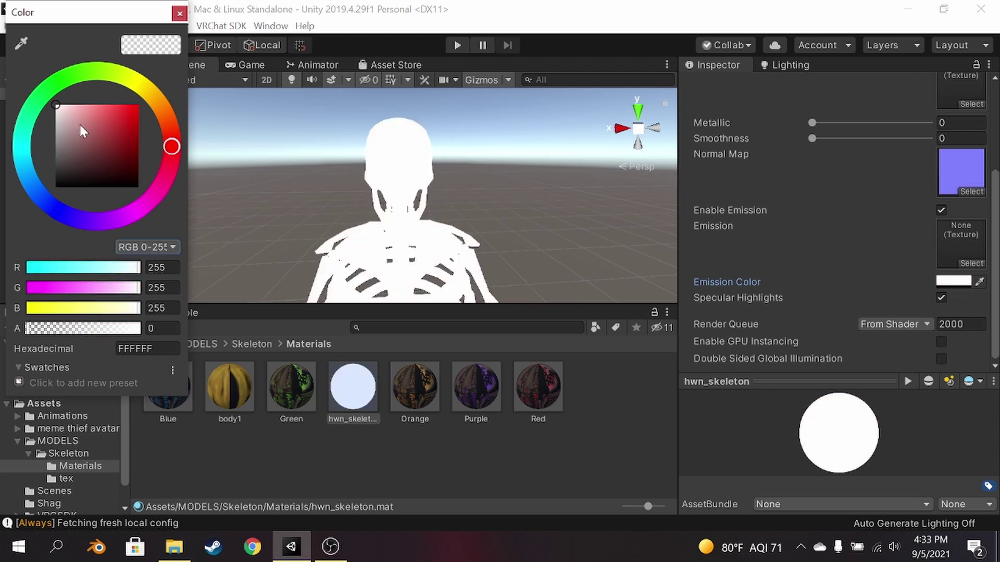
drag(93, 154, 2, 255)
click(179, 13)
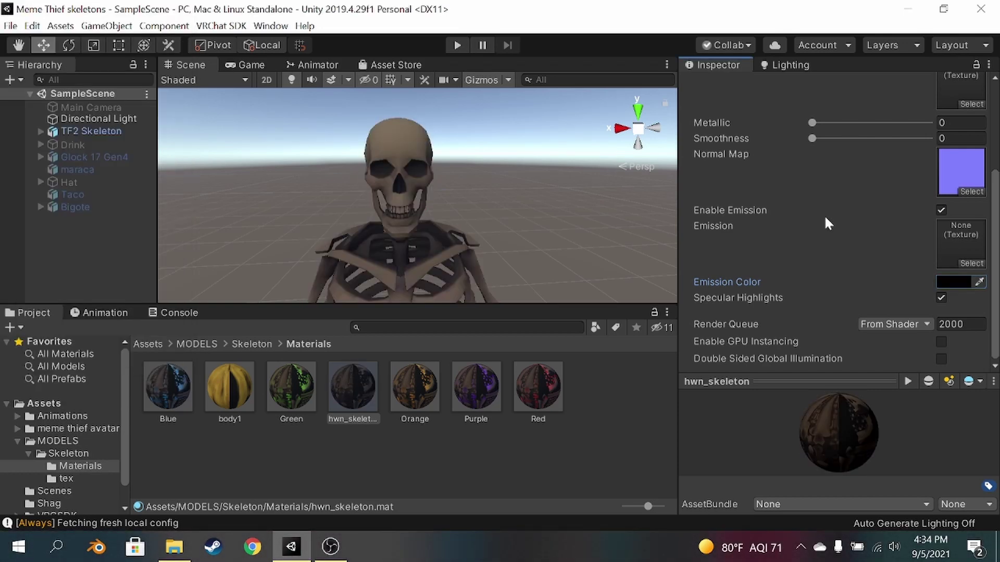
- Assign the hwn_skeleton_red texture as the emission map of the hwn_skeleton material
click(972, 262)
scroll(749, 242, down, 5)
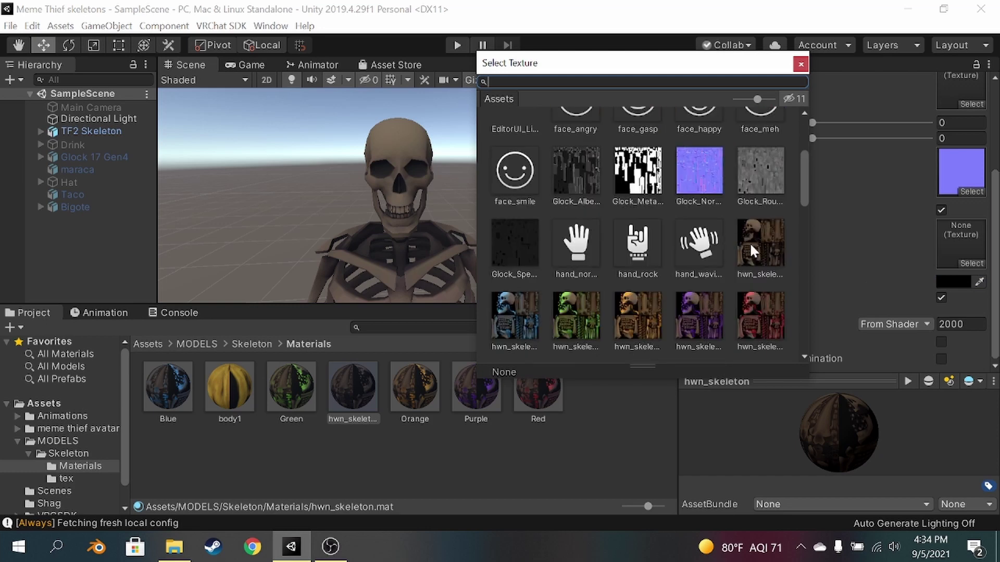
click(767, 276)
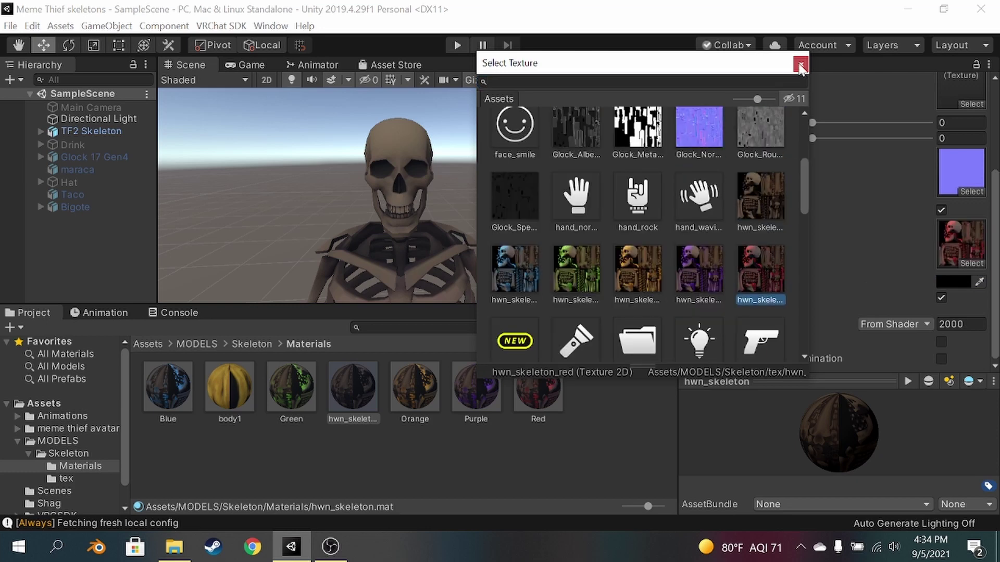
click(800, 63)
- Set the hwn_skeleton material's emission color to dark red (A60000) and check the glow on the skeleton
click(945, 284)
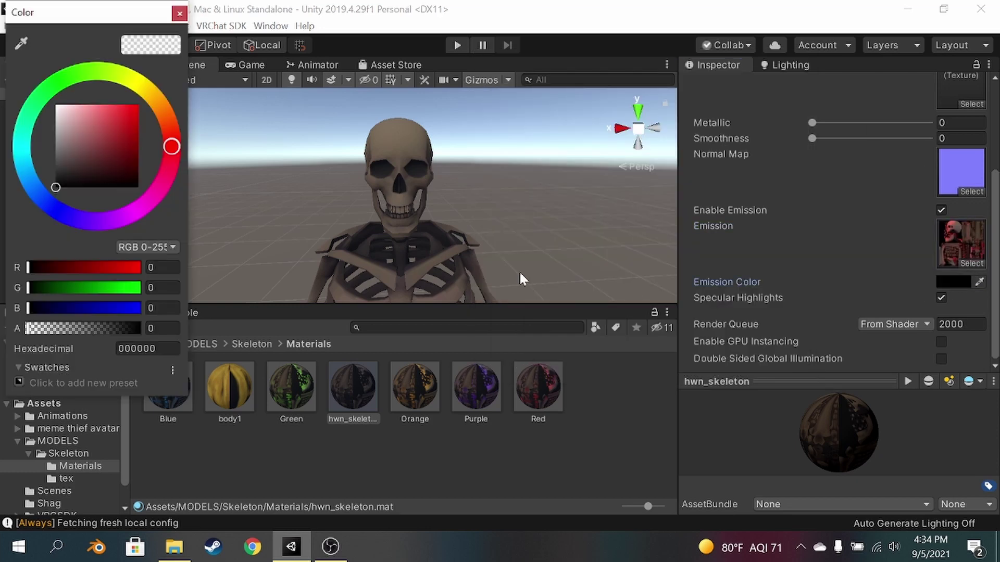
mouse_move(92, 170)
mouse_down()
mouse_move(31, 94)
mouse_move(123, 139)
mouse_move(136, 143)
mouse_move(139, 115)
mouse_move(145, 131)
mouse_up()
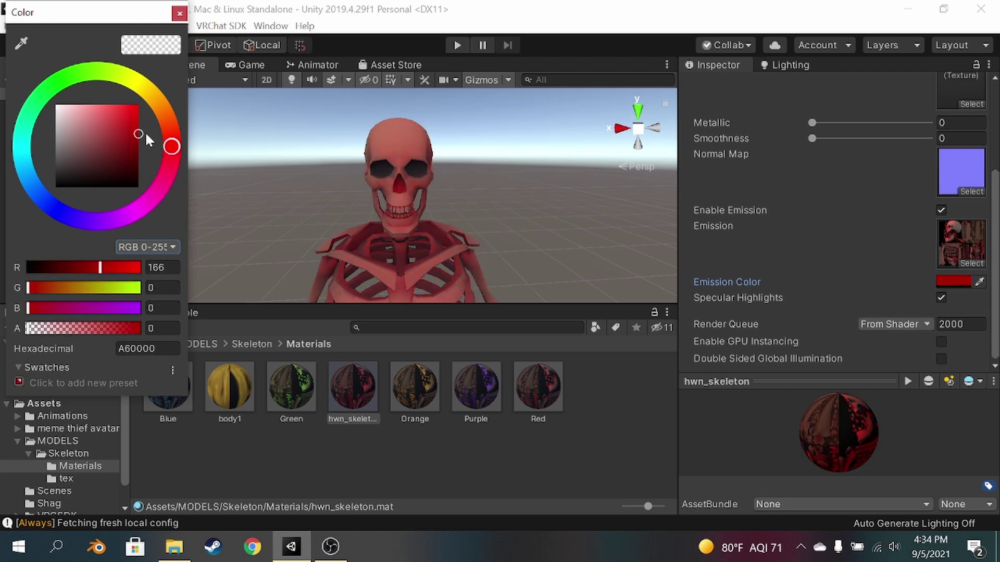
click(477, 196)
alt+drag(407, 214, 544, 223)
scroll(476, 206, down, 3)
scroll(441, 212, down, 1)
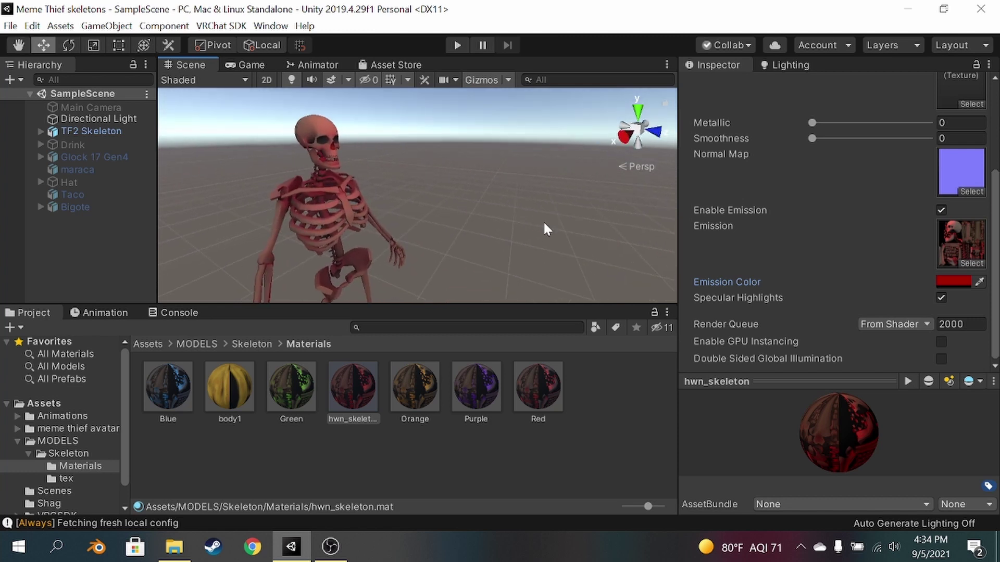
mouse_move(467, 201)
alt+mouse_down()
mouse_move(484, 201)
mouse_move(477, 193)
alt+mouse_up()
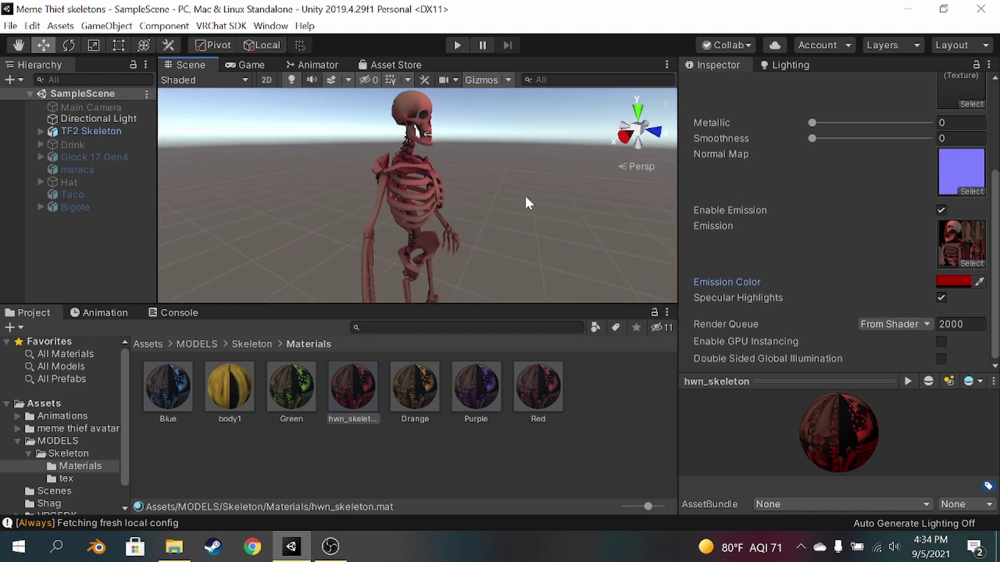
middle_drag(496, 180, 474, 201)
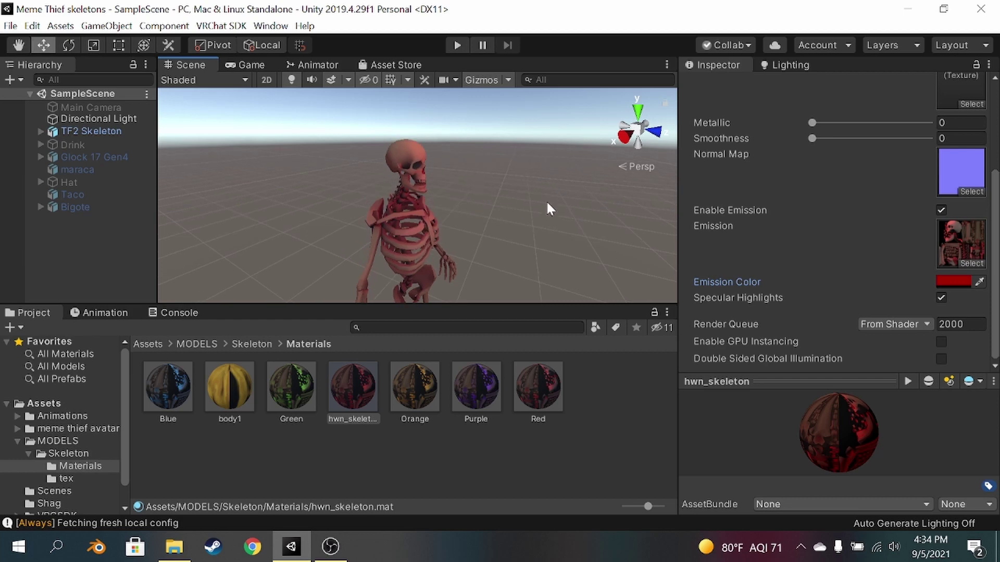
- Disable emission on the hwn_skeleton material, resetting its emission map to None and its emission color to black
click(940, 210)
click(972, 263)
scroll(495, 145, up, 5)
click(509, 156)
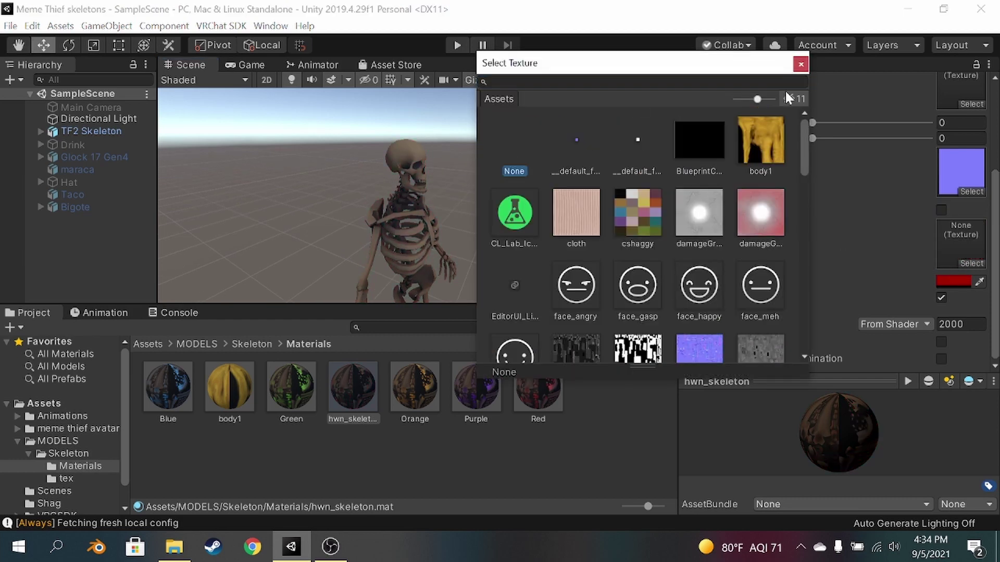
click(970, 288)
click(951, 281)
drag(78, 108, 56, 188)
click(180, 13)
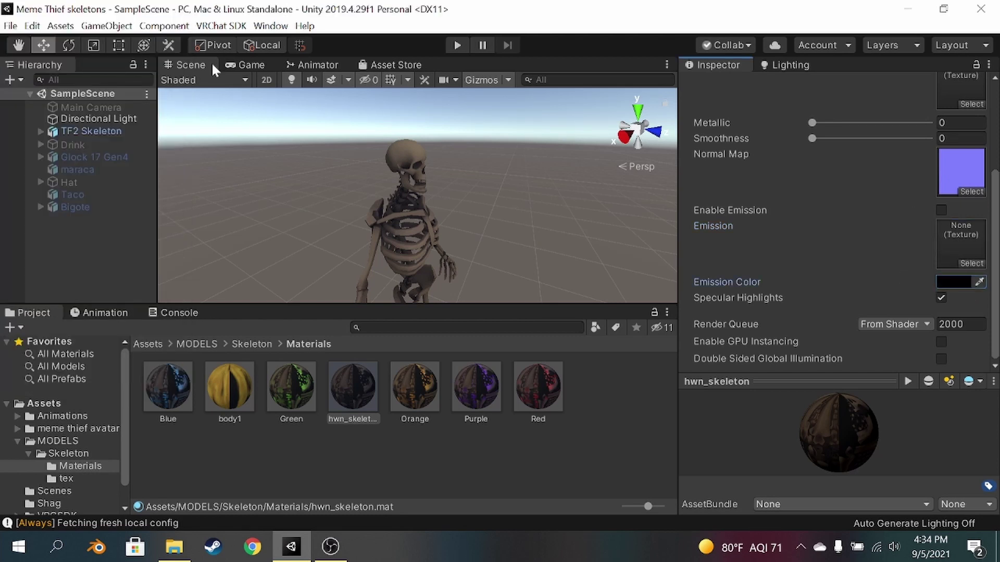
- Examine the skeleton avatar from the front, close up at the skull and at full body height
right_drag(328, 178, 404, 171)
scroll(882, 221, up, 5)
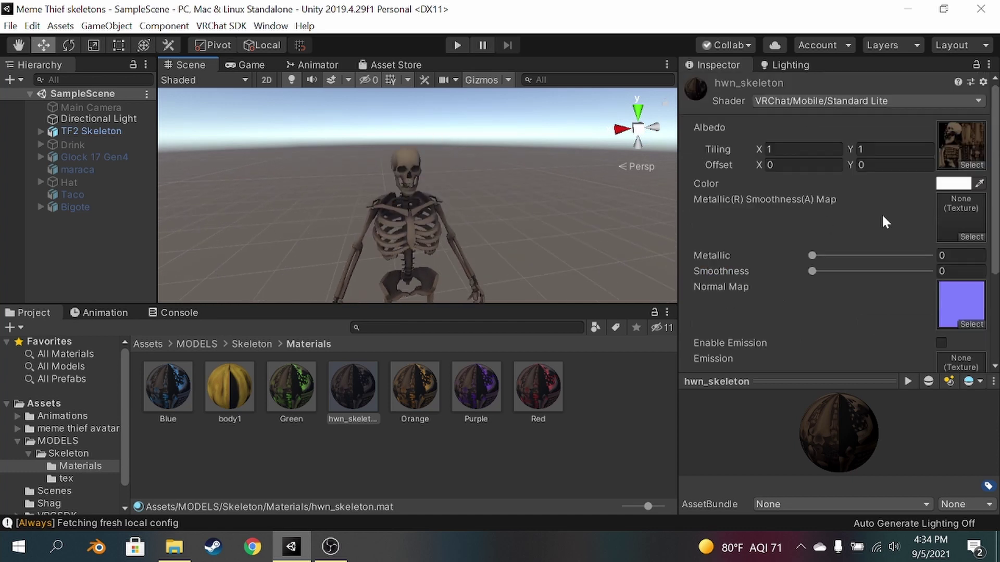
click(556, 207)
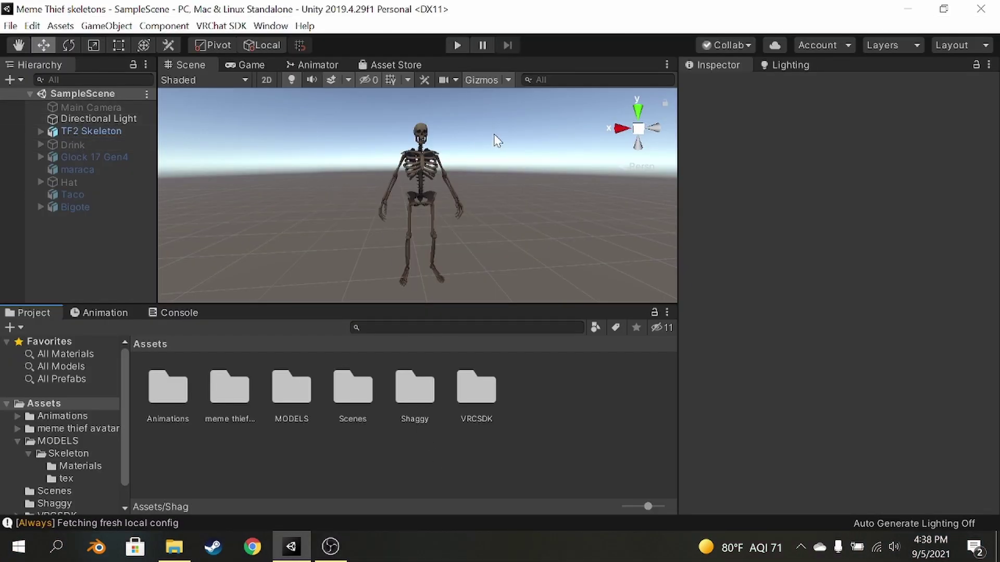
scroll(495, 138, up, 3)
middle_drag(432, 78, 408, 152)
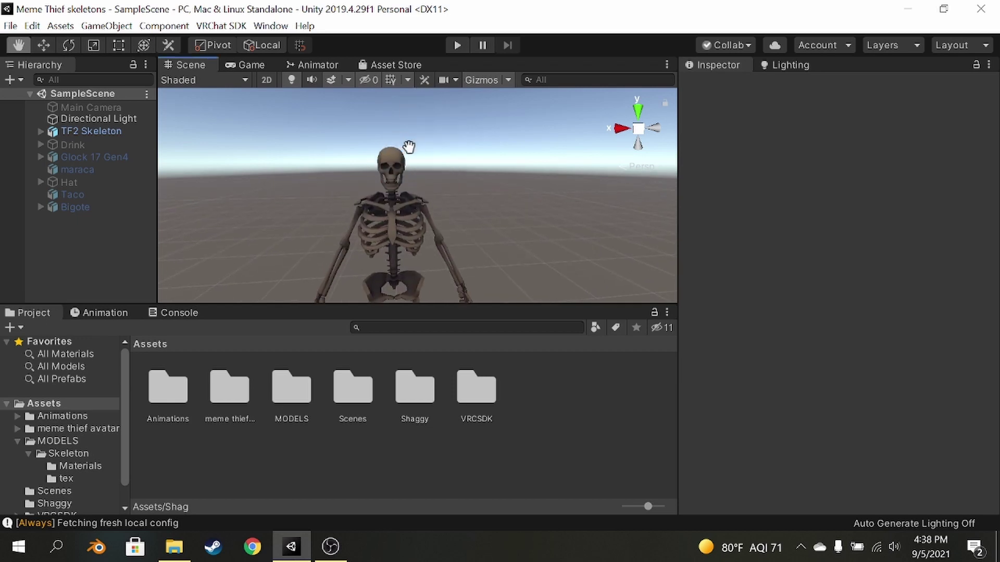
scroll(411, 153, up, 4)
alt+drag(421, 157, 419, 156)
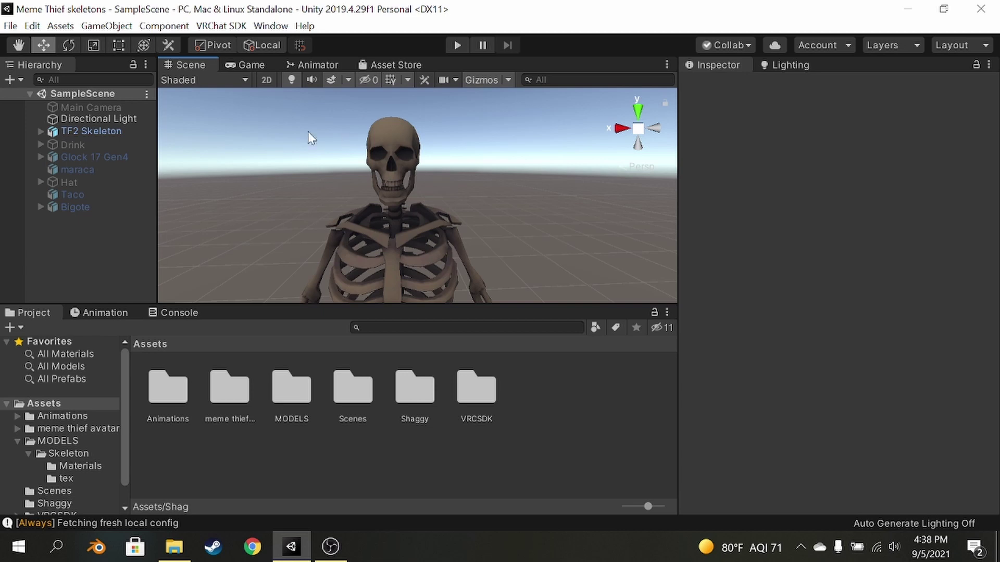
scroll(408, 166, down, 3)
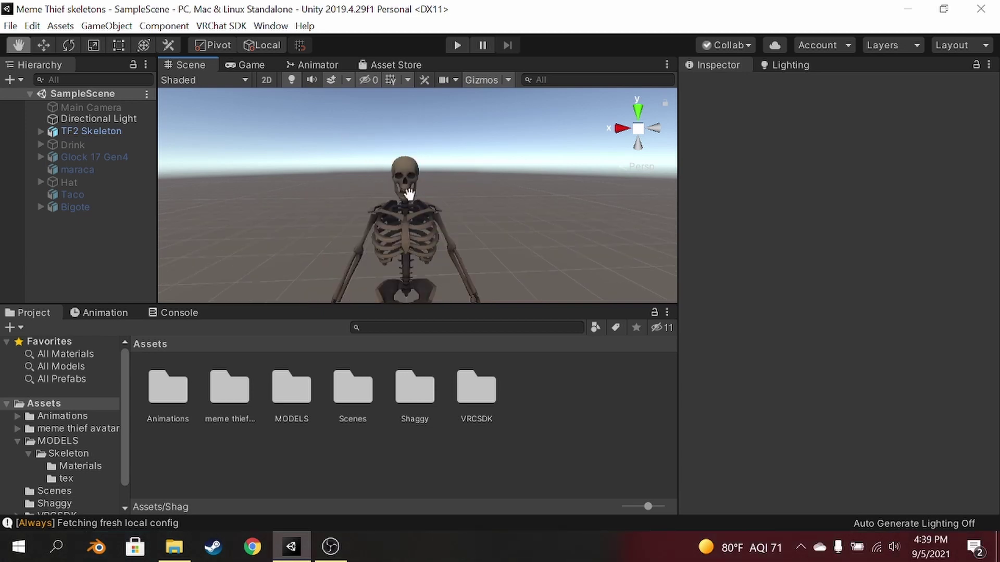
scroll(410, 176, down, 4)
scroll(411, 180, up, 2)
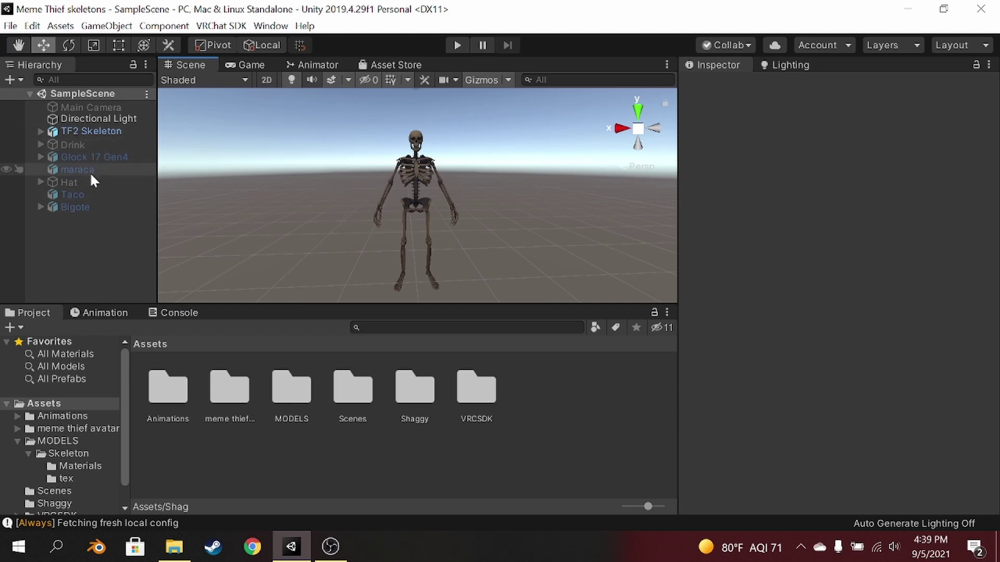
- Activate the Hat object and move it onto the skeleton's head, at about Y 1.93 and Z -0.18
click(104, 182)
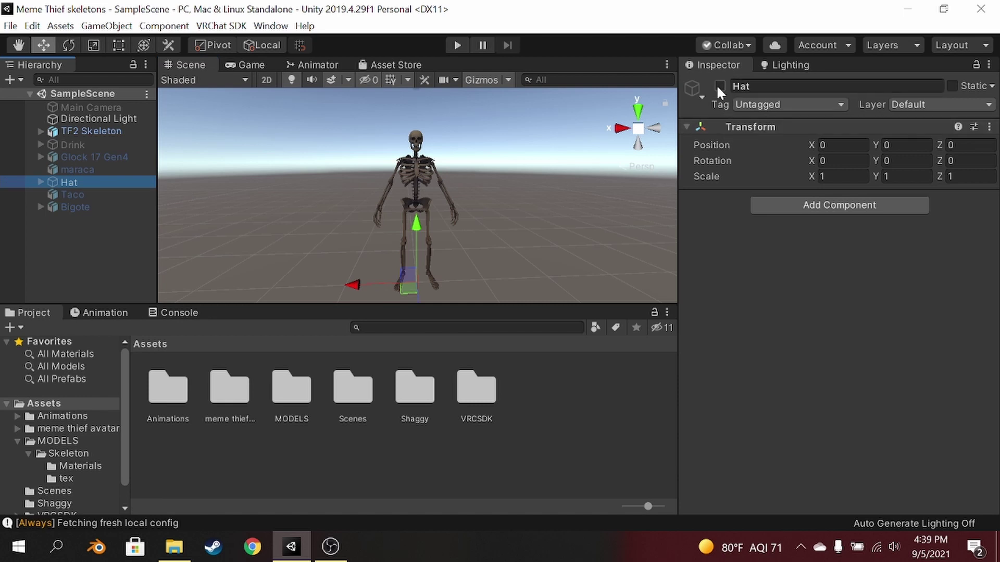
click(720, 86)
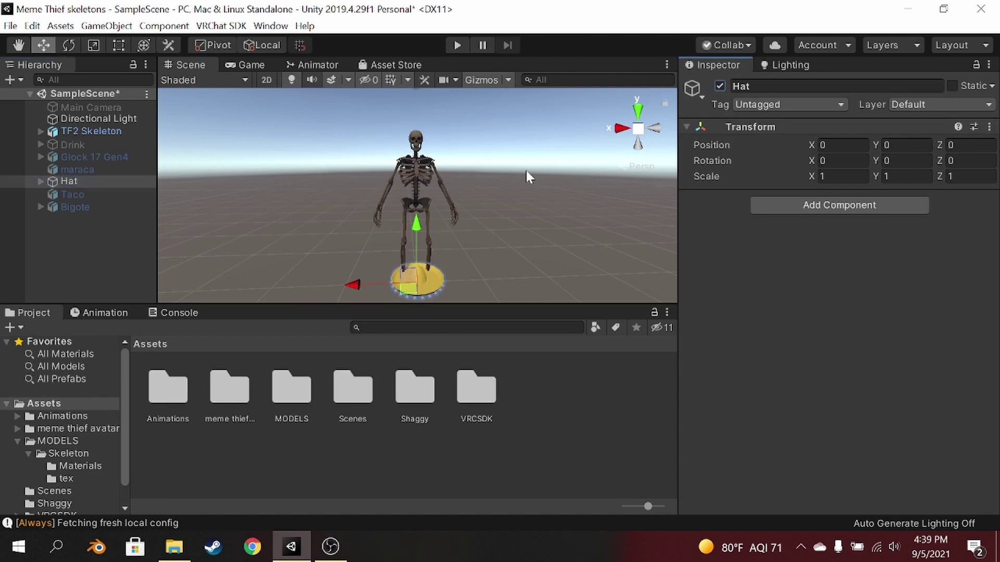
alt+drag(456, 235, 487, 236)
drag(405, 239, 395, 102)
middle_drag(396, 102, 397, 141)
scroll(398, 146, up, 2)
alt+drag(364, 183, 486, 175)
key(f)
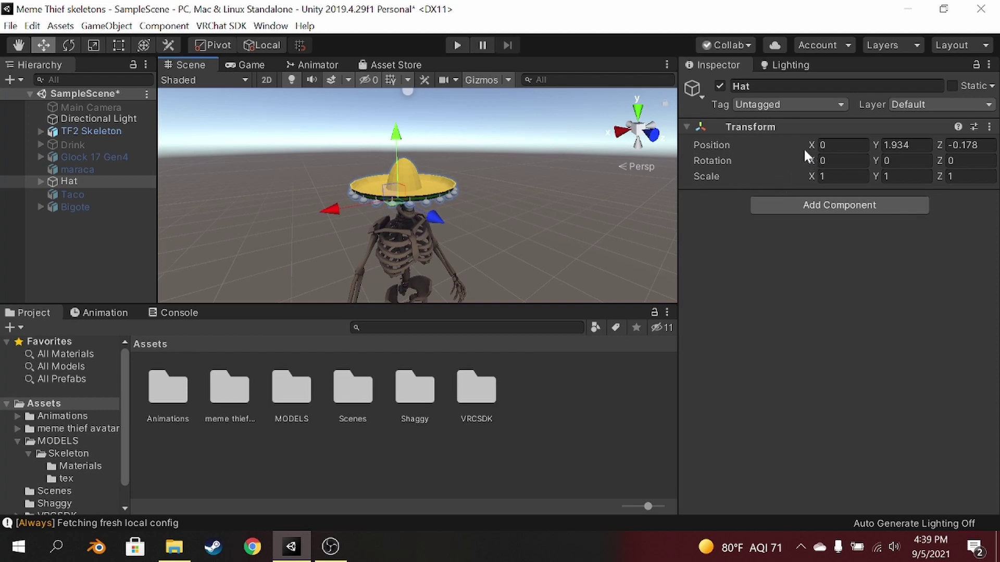
- Set the Hat's Y position to 1.95 and check its fit around the skull
click(906, 145)
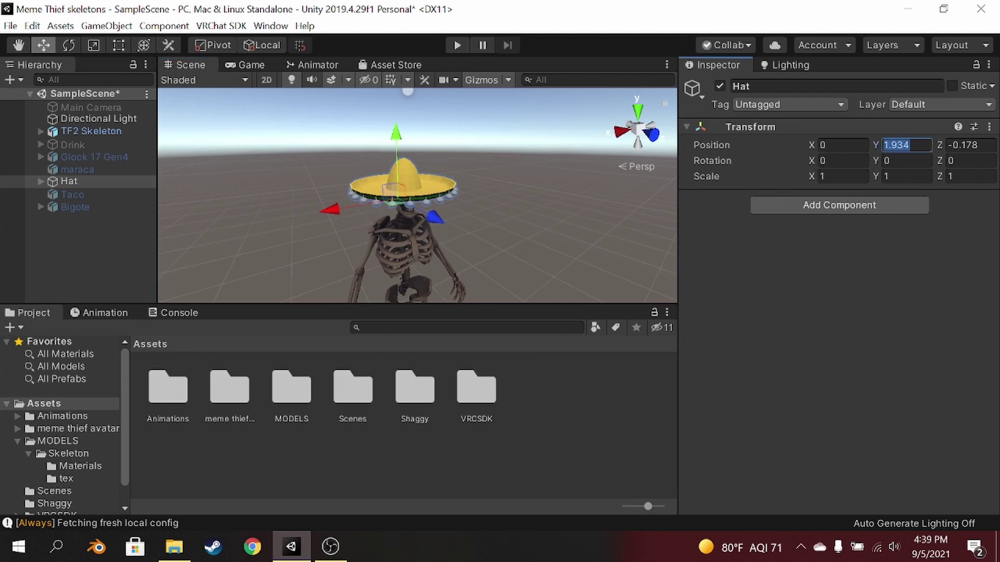
text(1.9)
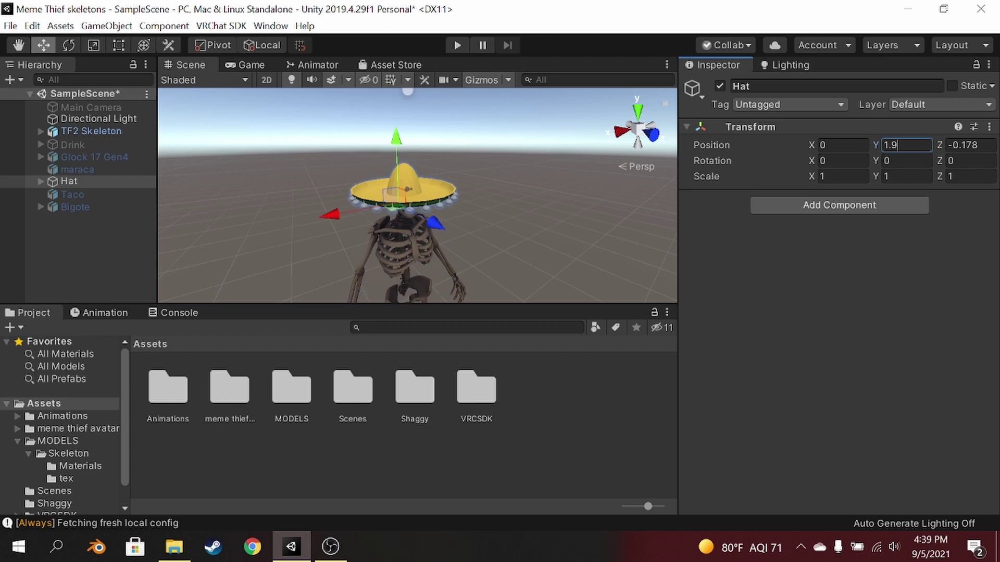
text(5)
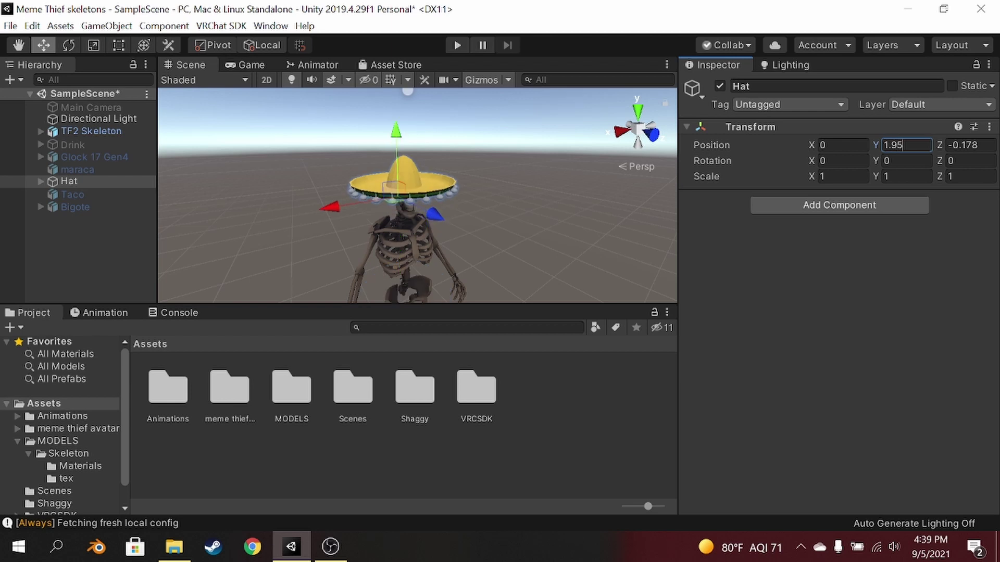
scroll(446, 161, up, 4)
middle_drag(402, 278, 415, 189)
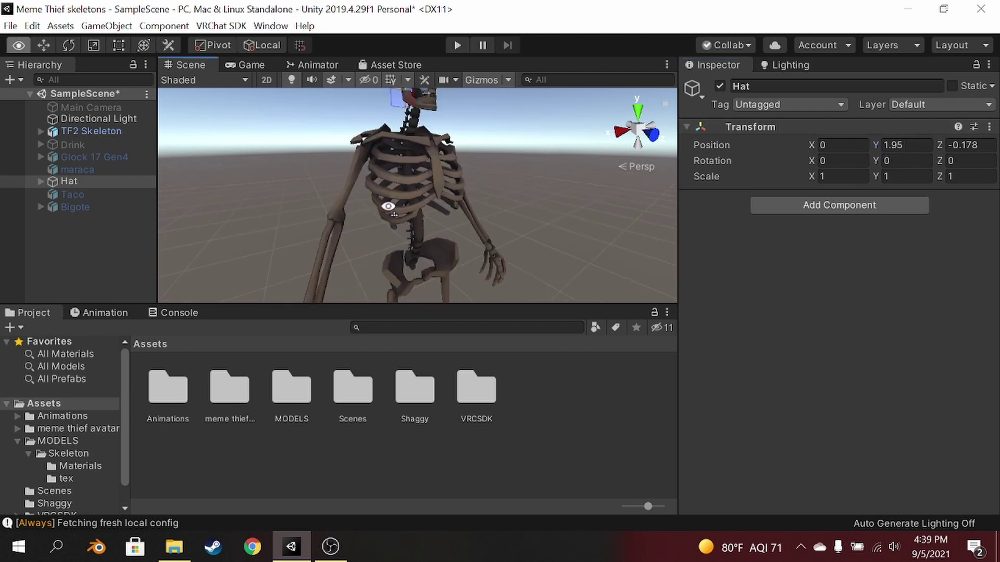
alt+drag(384, 208, 452, 229)
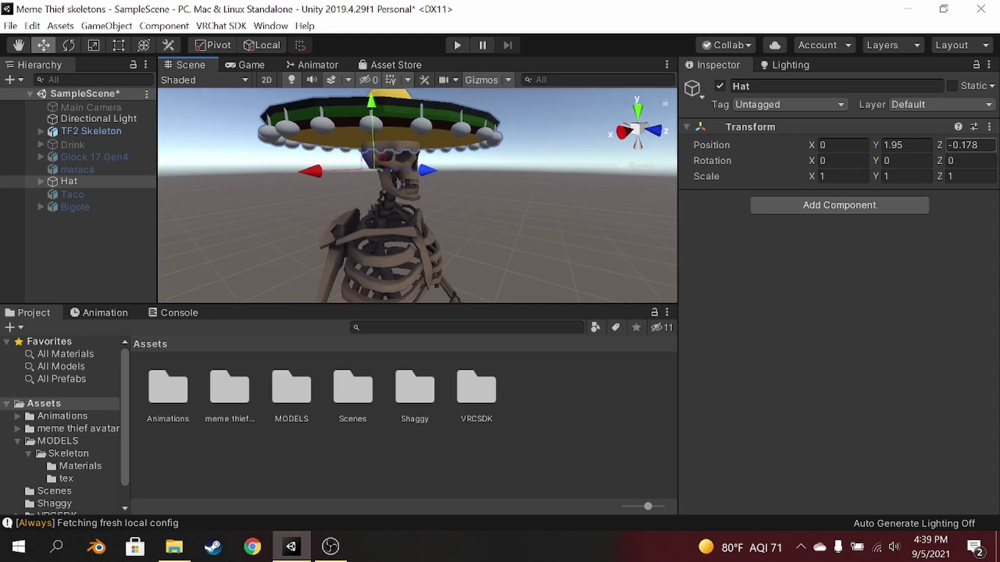
- Try shifting the Hat to about -0.56 in Z and about 0.2 in X, undoing each move
drag(935, 145, 927, 148)
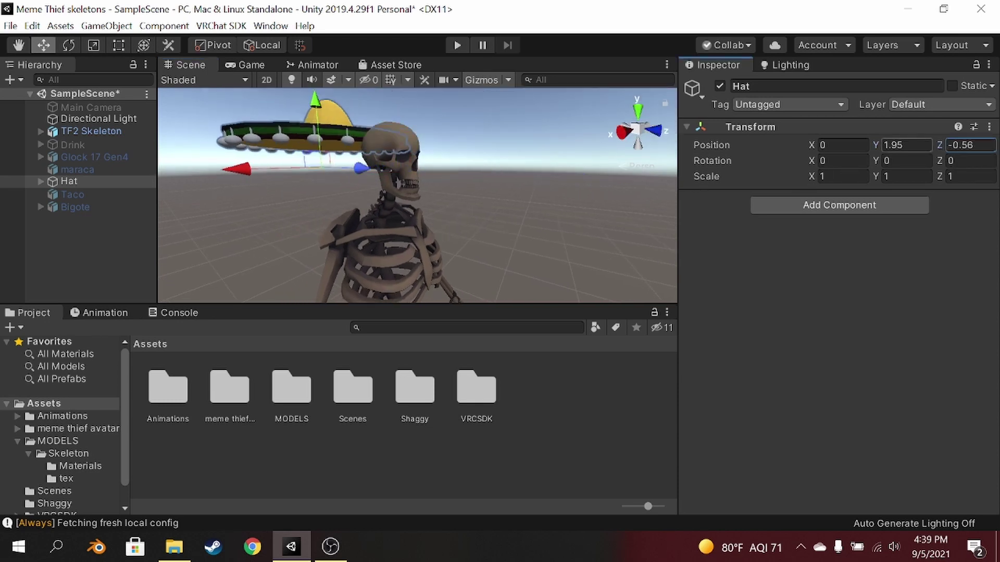
key(ctrl+z)
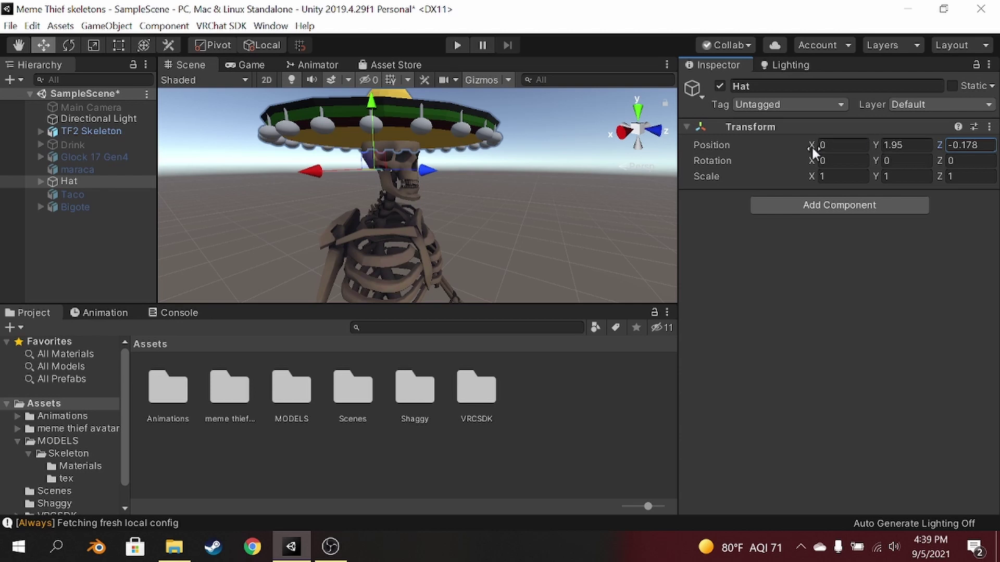
drag(808, 146, 813, 146)
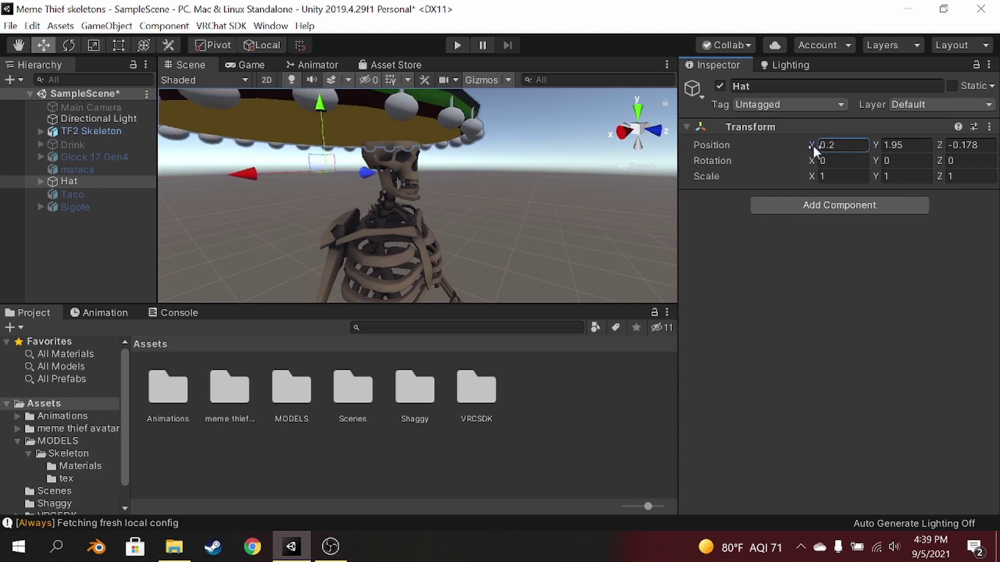
key(ctrl+z)
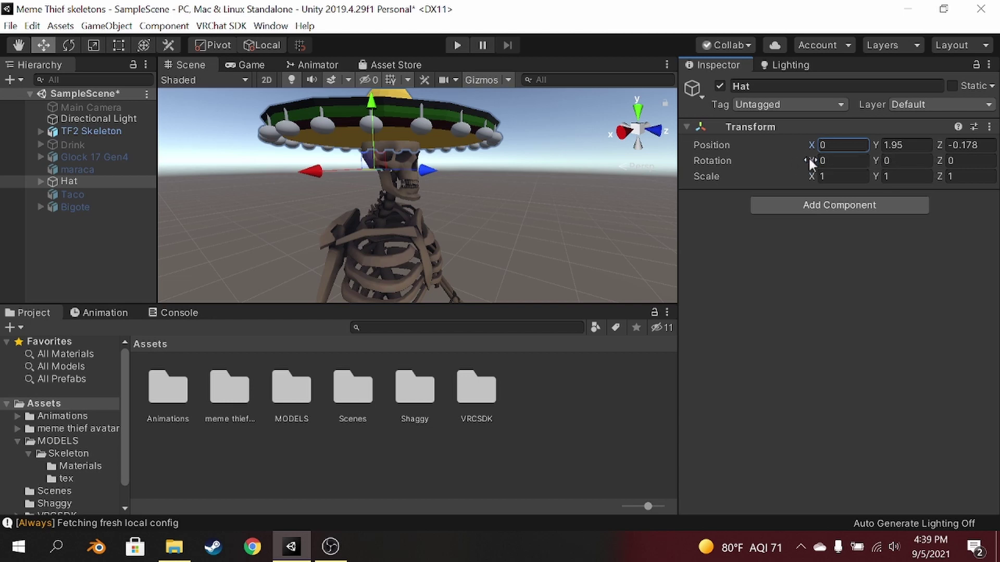
- Try rotating the Hat about its X, Y and Z axes in turn, undoing each rotation
drag(808, 156, 984, 160)
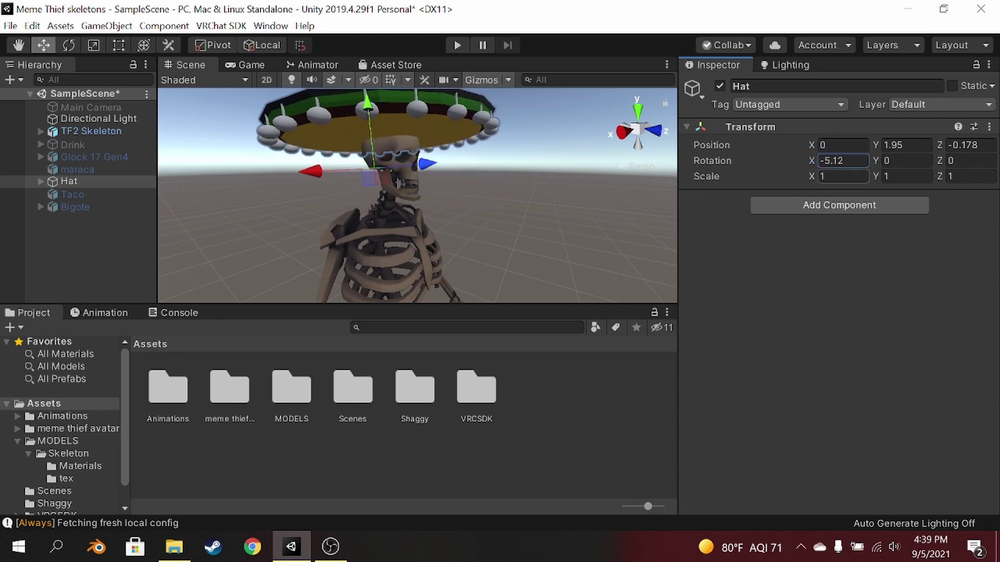
key(ctrl+z)
drag(874, 160, 222, 208)
key(ctrl+z)
drag(940, 160, 733, 217)
key(ctrl+z)
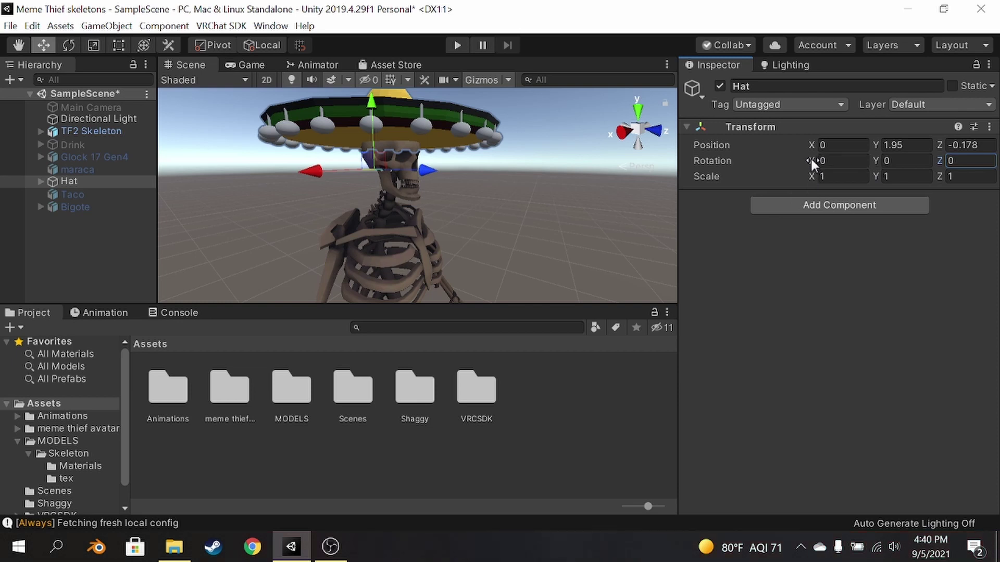
- Tilt the Hat to an X rotation of about -5.16, check it on the skull and deselect it
drag(808, 158, 542, 166)
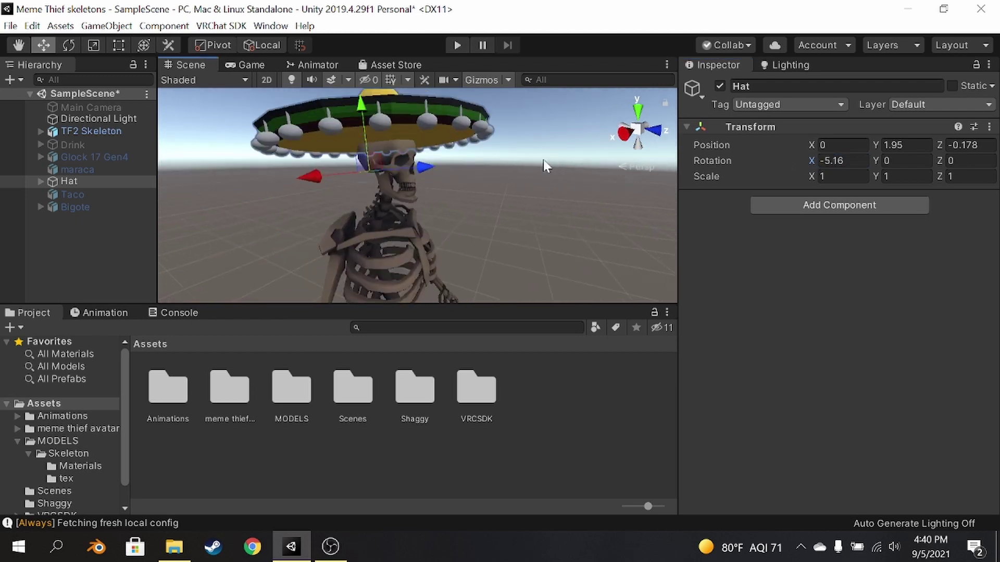
alt+drag(377, 158, 515, 160)
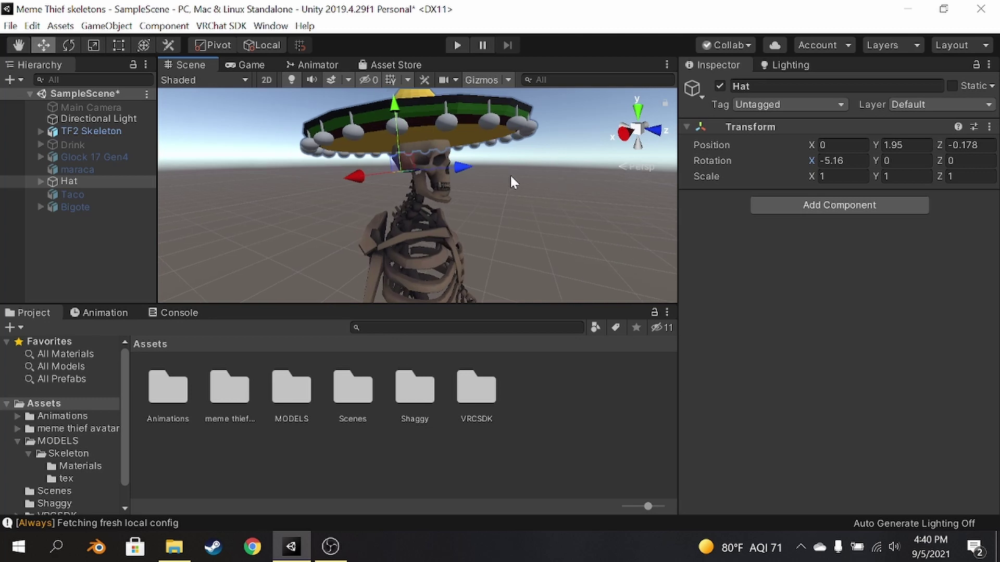
click(541, 180)
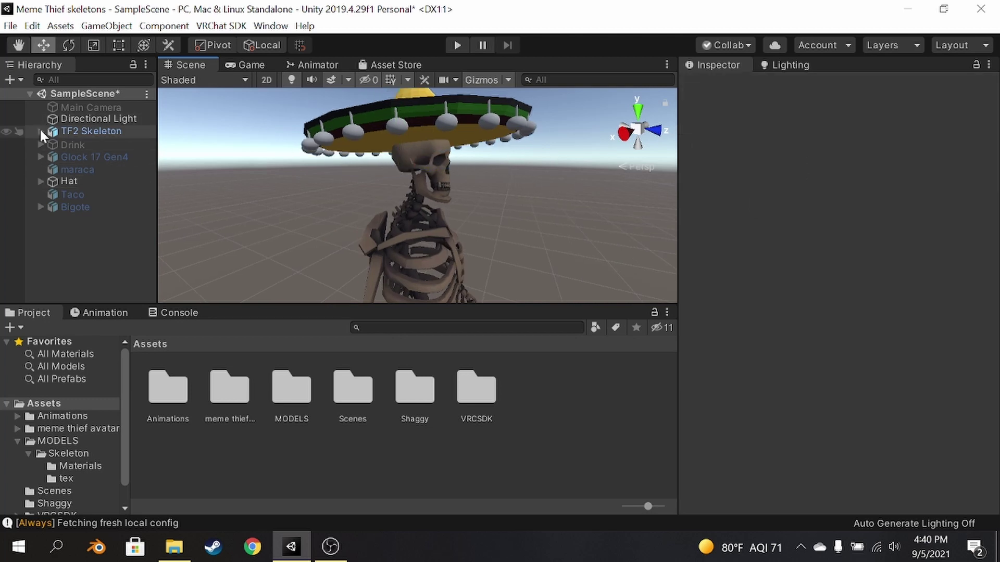
- Expand the TF2 Skeleton's bone hierarchy through Armature, Hips, Spine, Chest, Upper Chest and Neck to show the Head bone
click(40, 132)
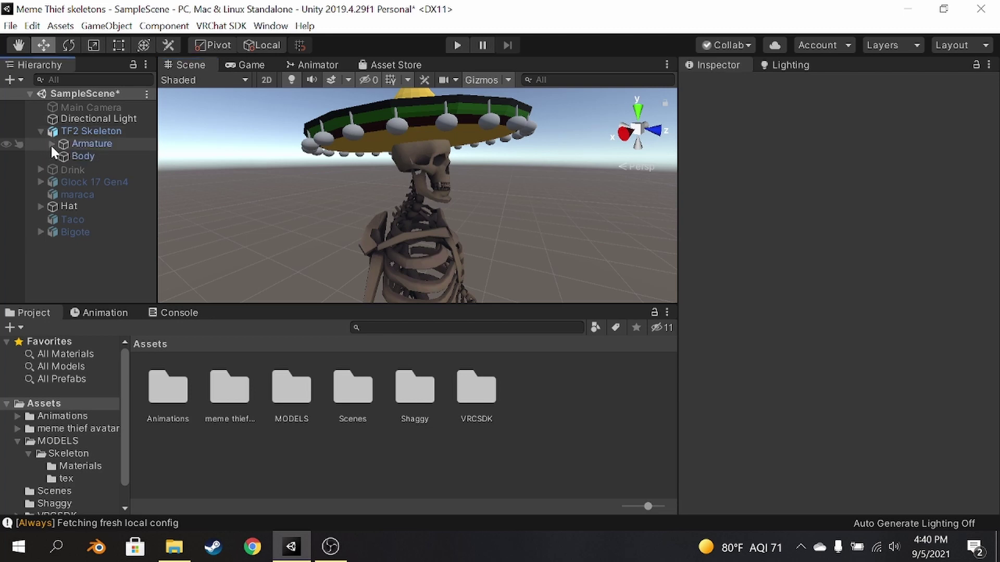
click(51, 145)
click(62, 156)
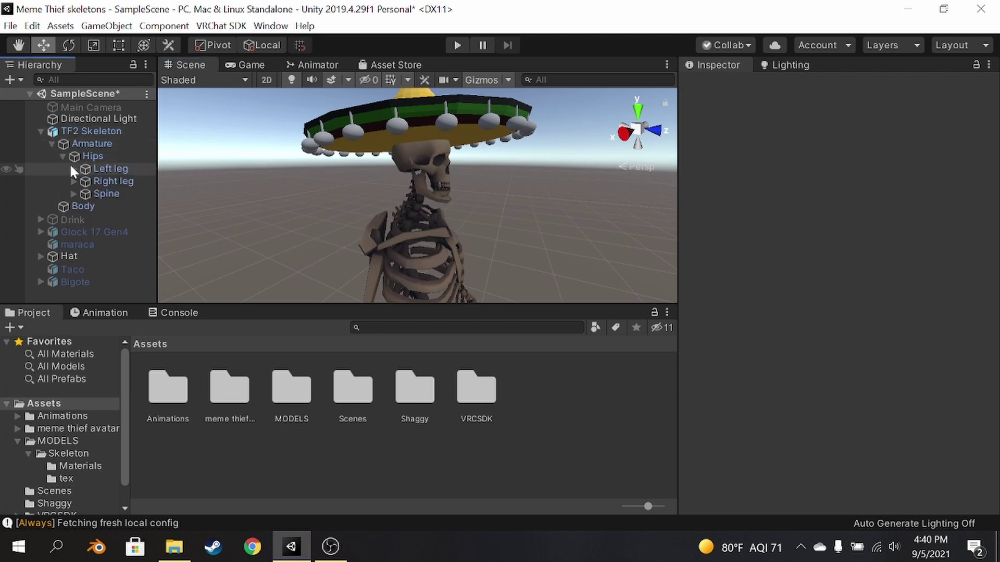
click(73, 194)
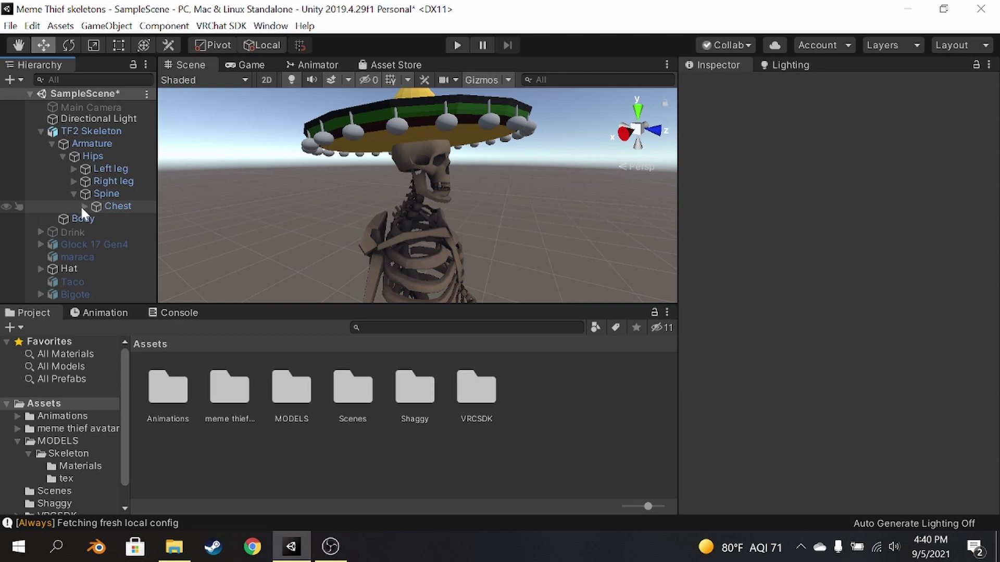
click(83, 207)
drag(156, 224, 229, 227)
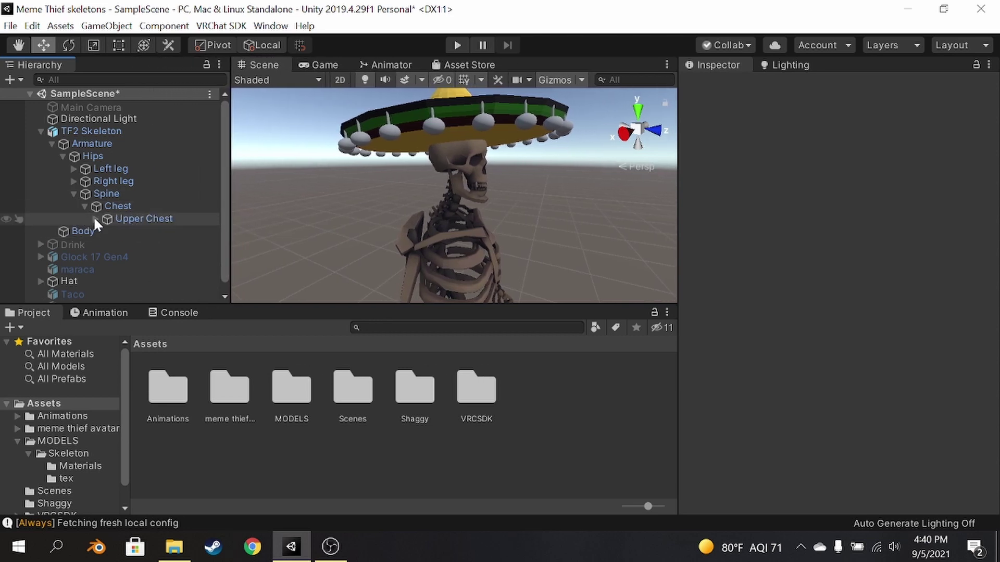
click(95, 219)
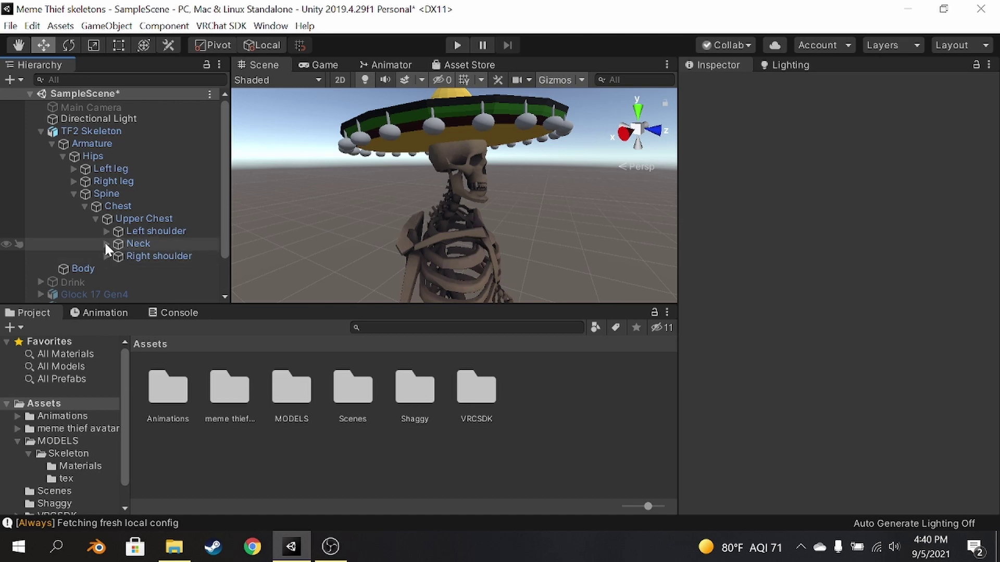
click(106, 244)
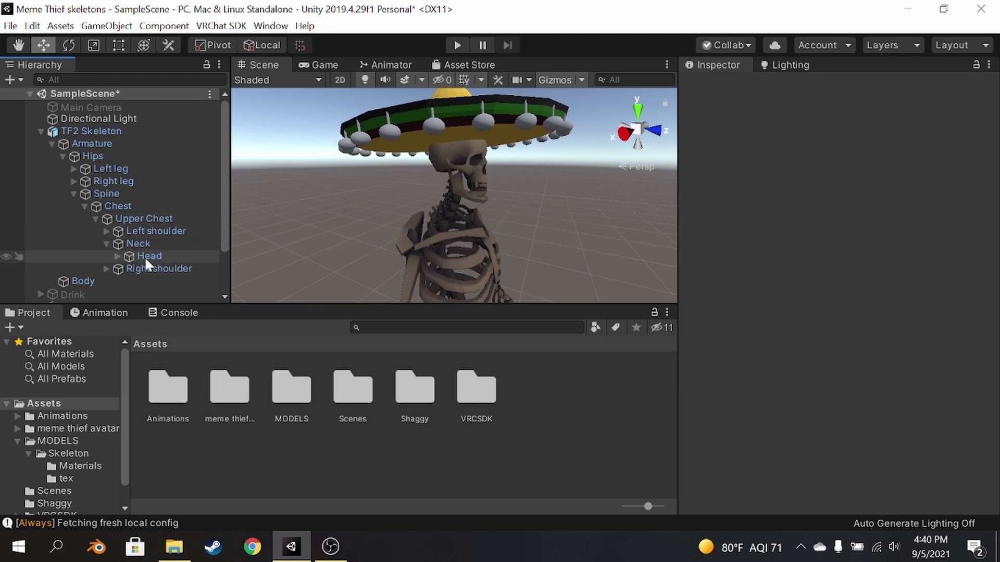
- Parent the Hat object to the skeleton's Neck bone and check the hat on the head
middle_drag(405, 211, 430, 194)
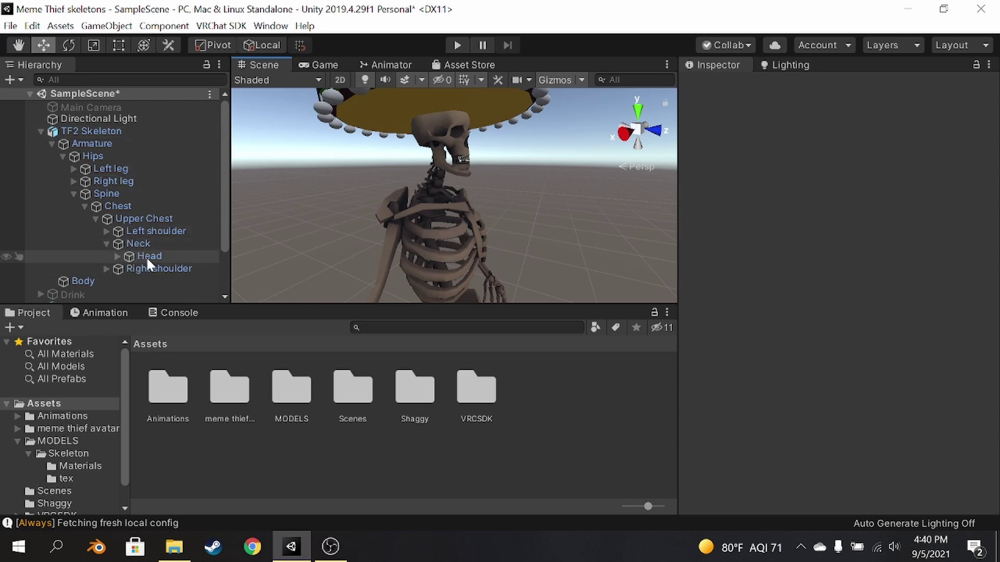
scroll(146, 256, down, 3)
drag(107, 283, 154, 195)
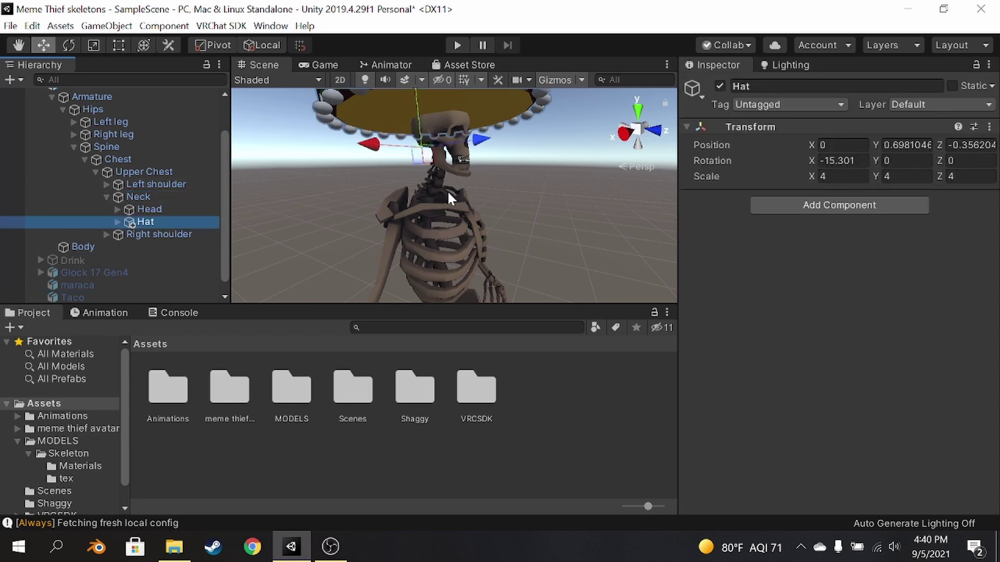
scroll(453, 189, down, 3)
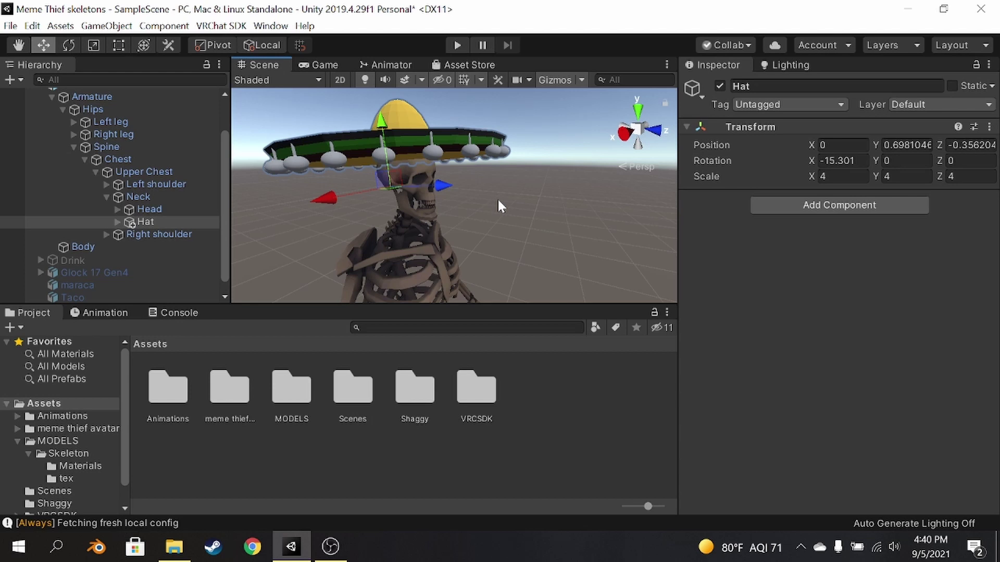
right_drag(568, 195, 531, 196)
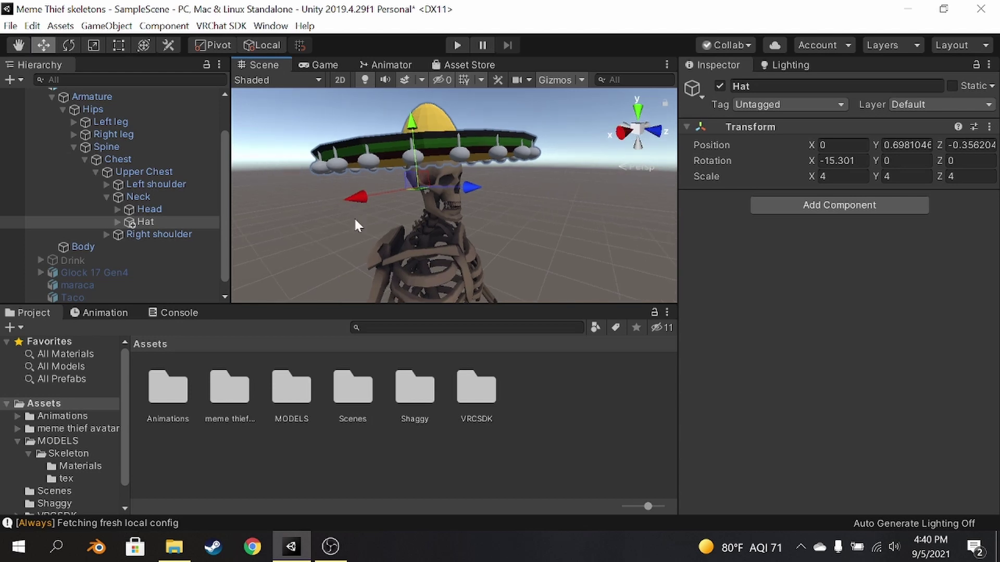
- Rotate the Neck bone to test whether the hat follows the head, then undo the rotation
click(164, 195)
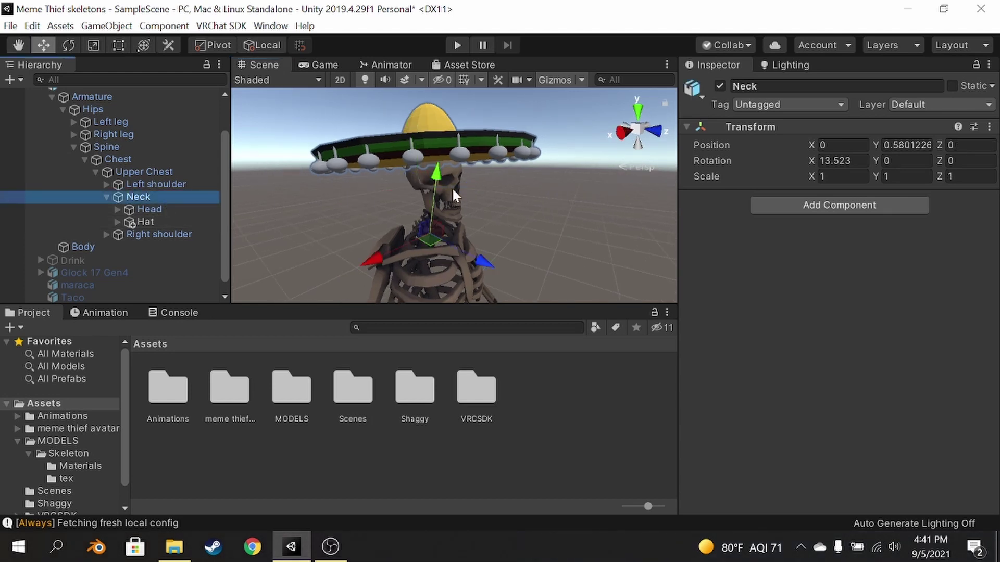
key(e)
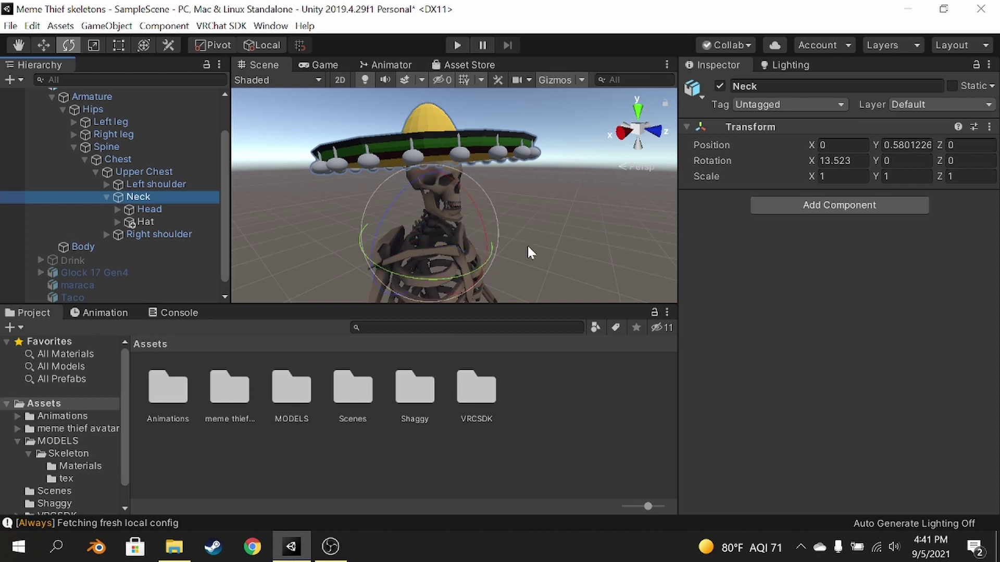
drag(481, 221, 452, 210)
key(ctrl+z)
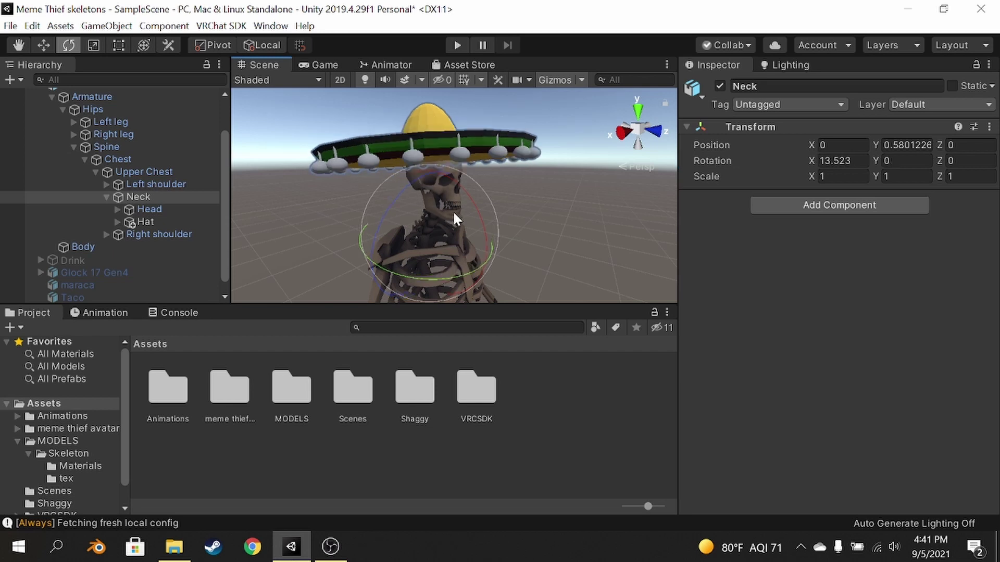
- Move the Neck bone freely and along its Y axis to test the hat's attachment, undoing each move
key(w)
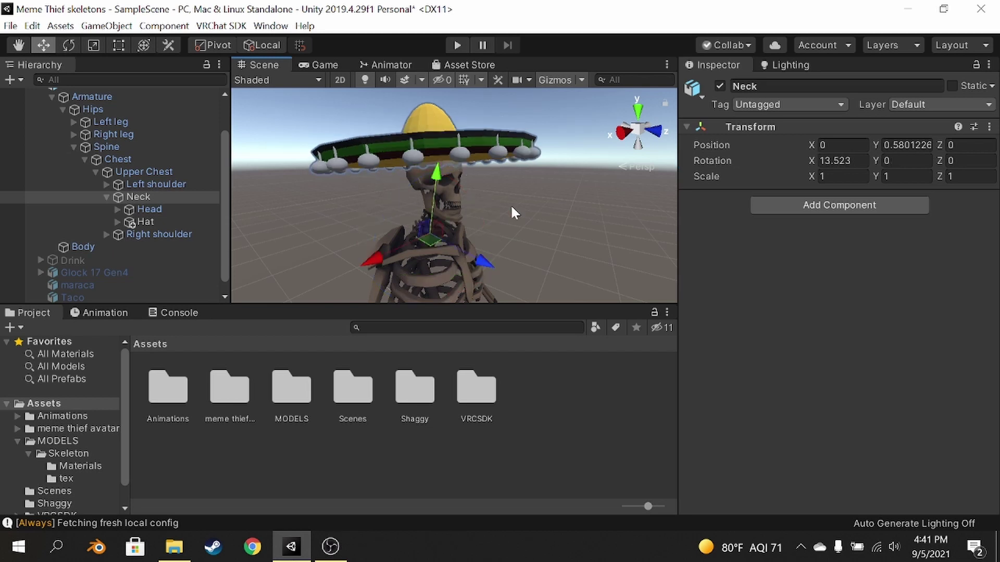
drag(435, 238, 467, 264)
key(ctrl+z)
mouse_move(436, 179)
mouse_down()
mouse_move(437, 159)
mouse_move(427, 174)
mouse_up()
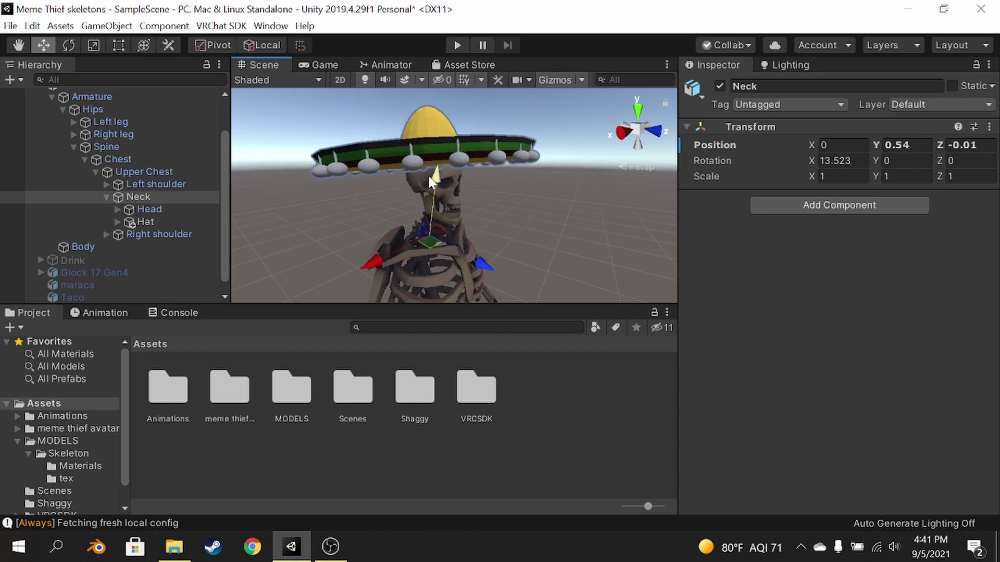
key(ctrl+z)
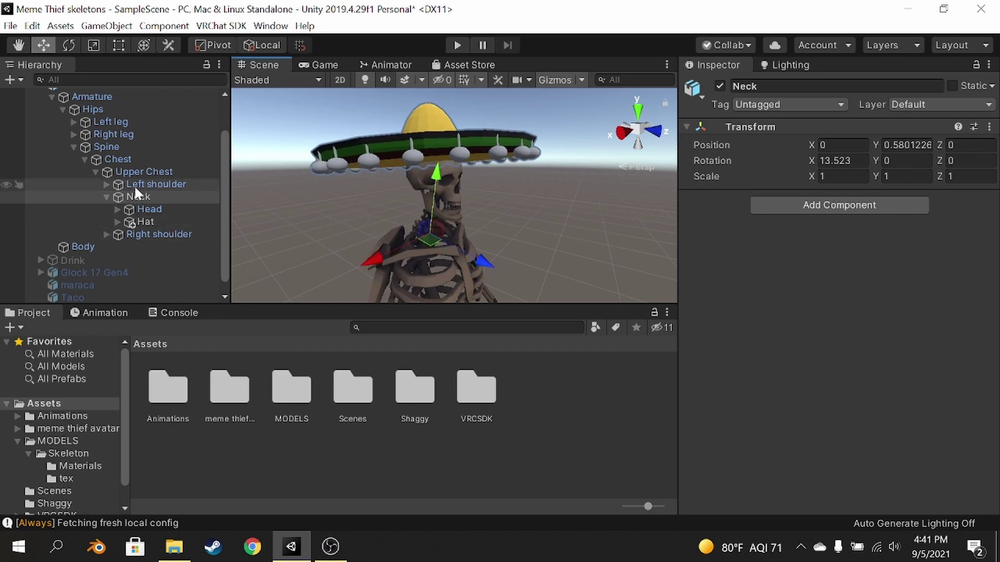
- Collapse the Neck bone and expand Right shoulder, Right arm and Right elbow to reveal the Right wrist bone
scroll(104, 177, up, 3)
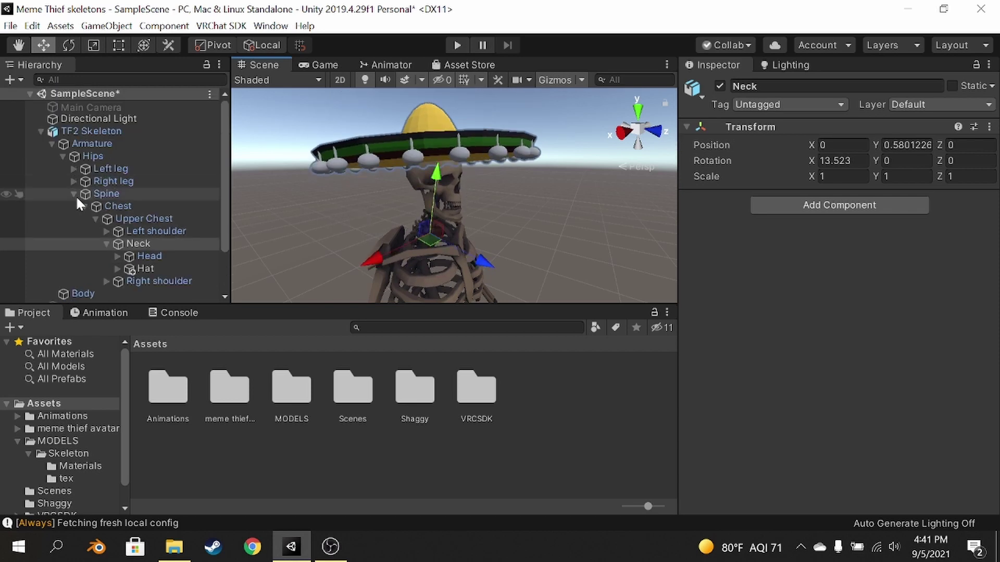
click(106, 243)
click(106, 256)
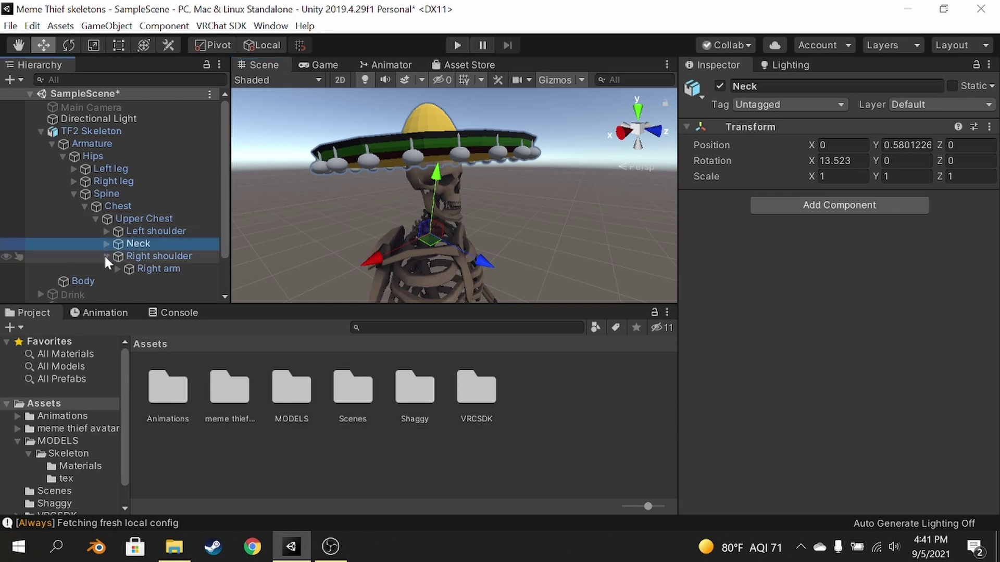
scroll(110, 244, down, 3)
click(117, 223)
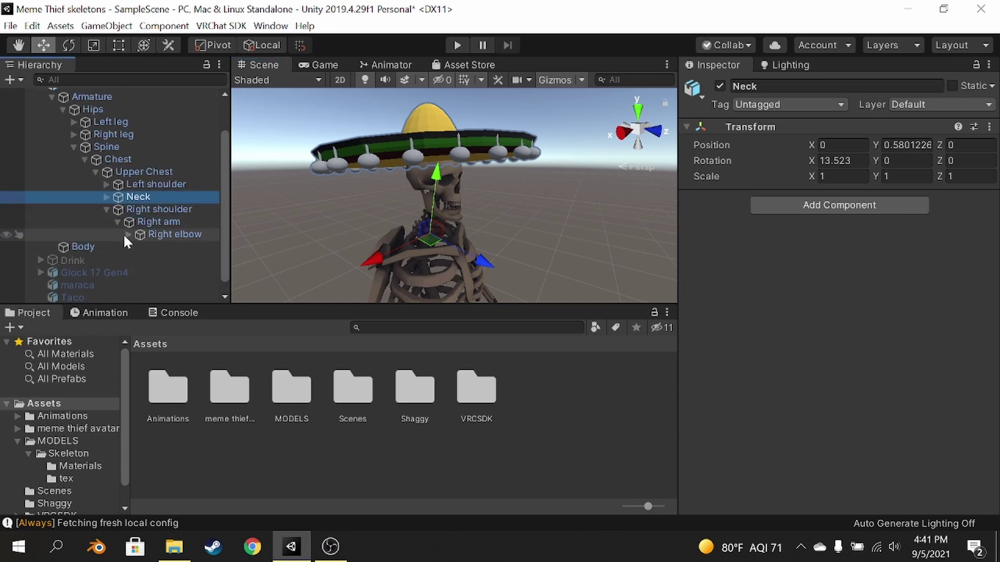
click(126, 234)
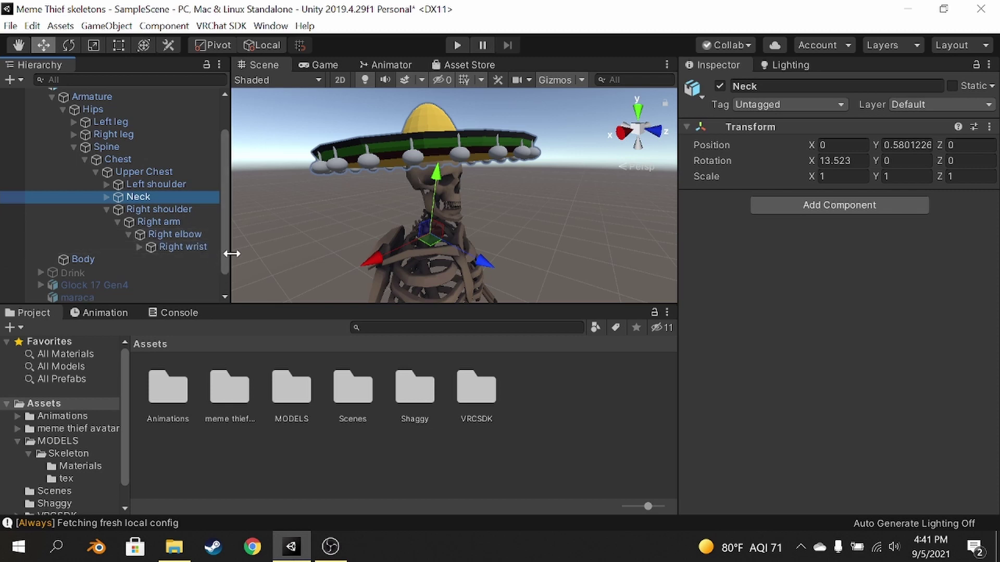
drag(231, 253, 244, 255)
scroll(127, 265, down, 1)
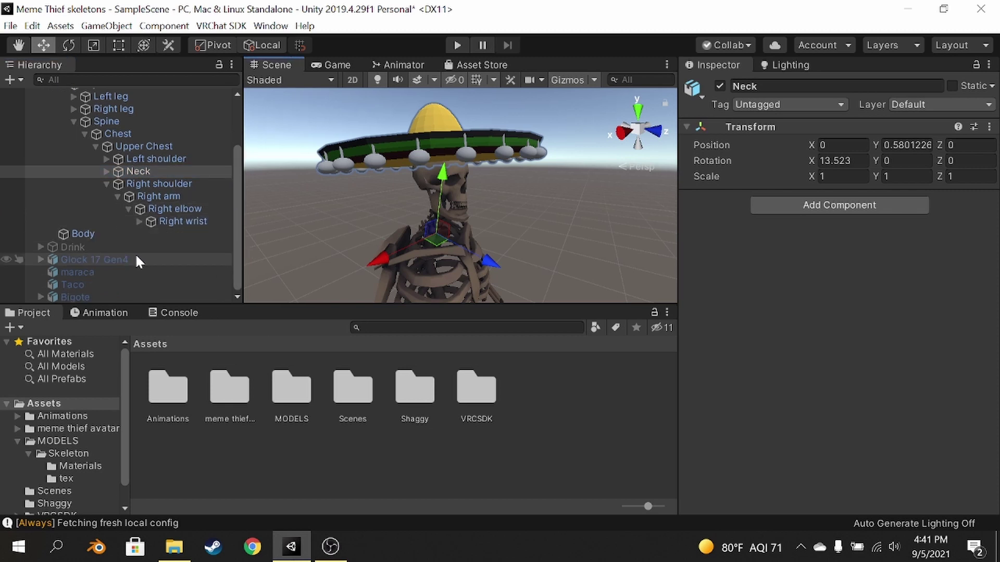
- Activate the Glock 17 Gen4 object and parent it to the skeleton's Right wrist bone
double_click(146, 259)
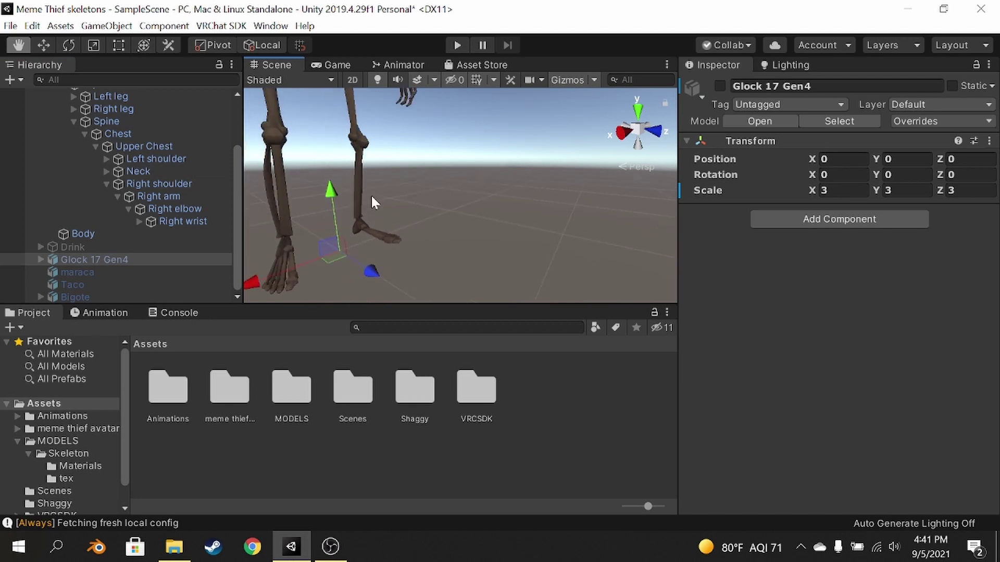
click(719, 87)
middle_drag(360, 172, 485, 175)
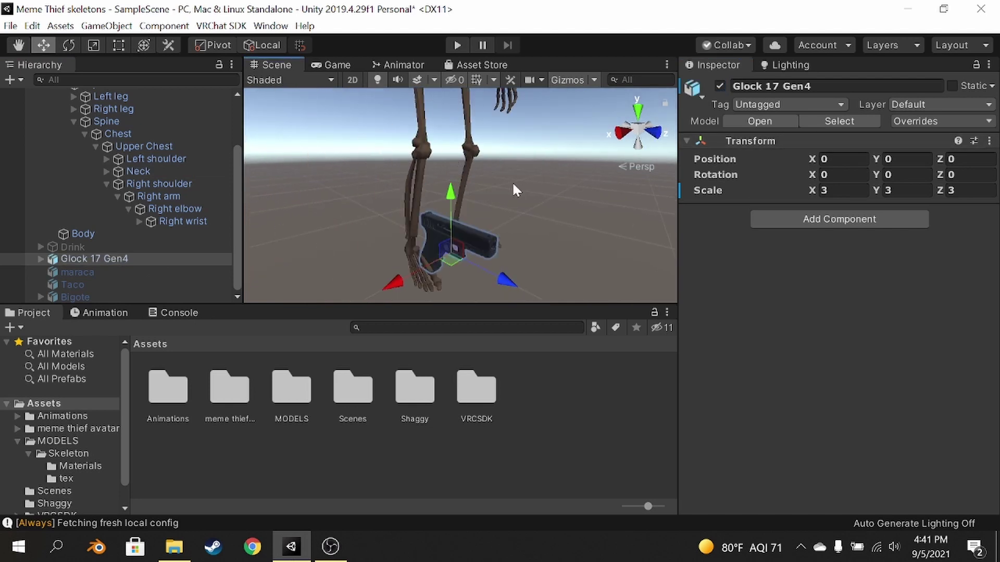
middle_drag(504, 132, 480, 182)
right_drag(479, 182, 450, 186)
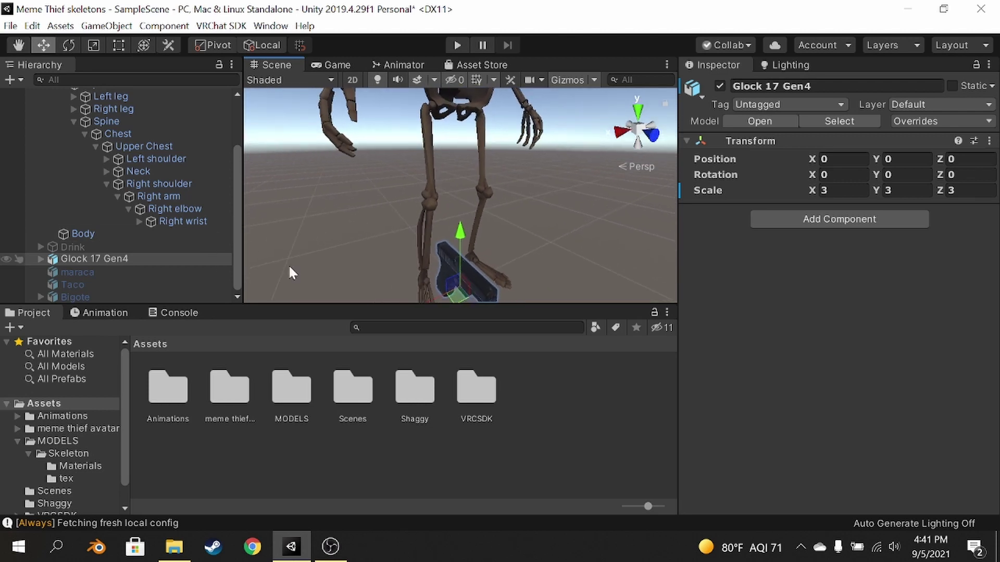
middle_drag(564, 157, 516, 212)
scroll(520, 185, down, 4)
right_drag(522, 192, 502, 202)
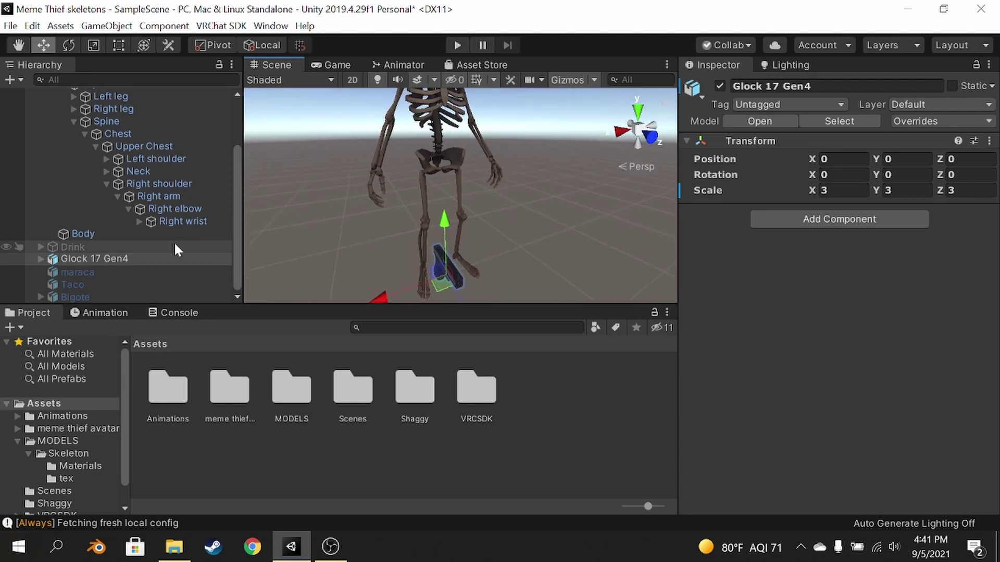
drag(104, 258, 188, 221)
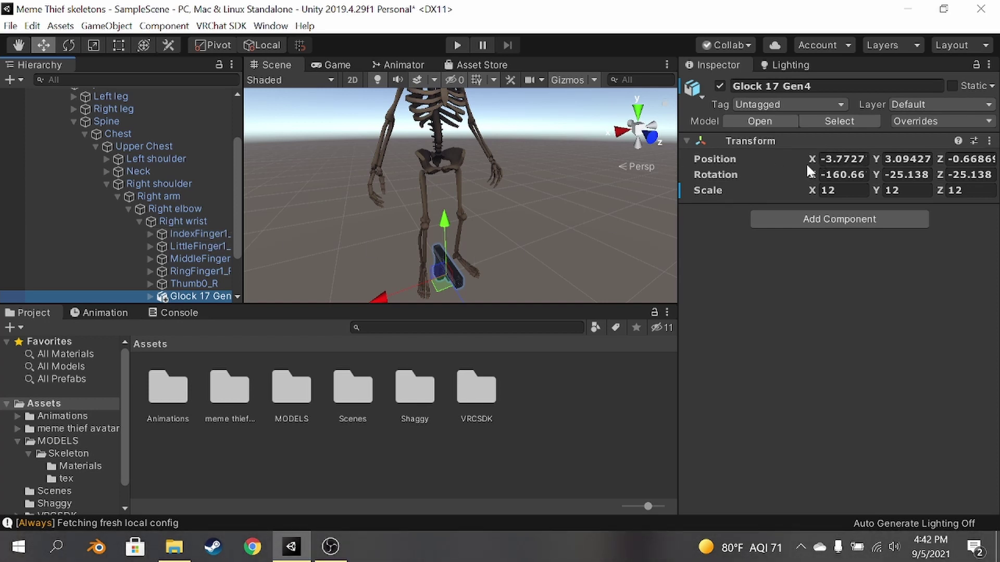
- Set the Glock 17 Gen4's position to 0 on X, Y and Z
click(842, 159)
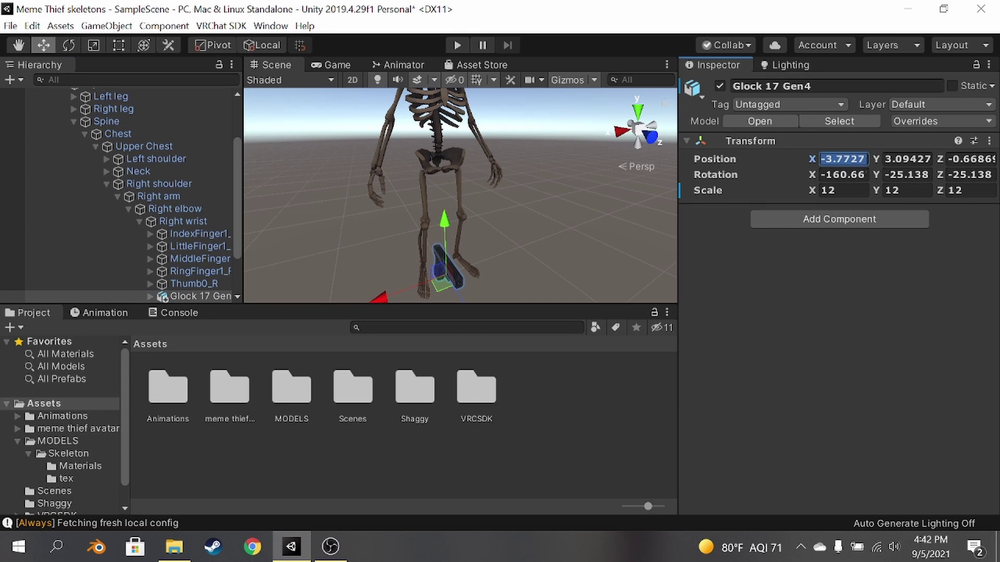
text(0)
key(Tab)
text(0)
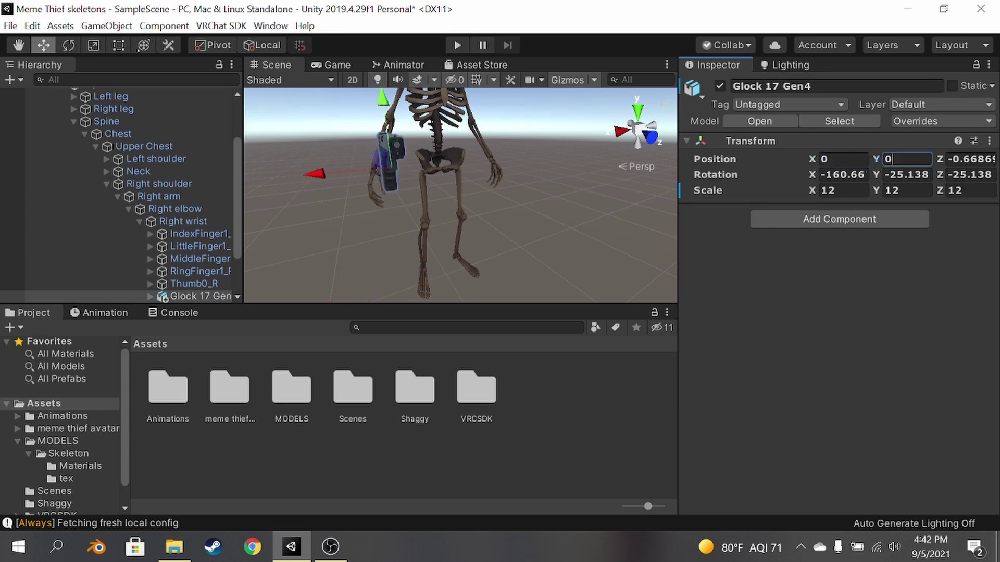
key(Tab)
text(0)
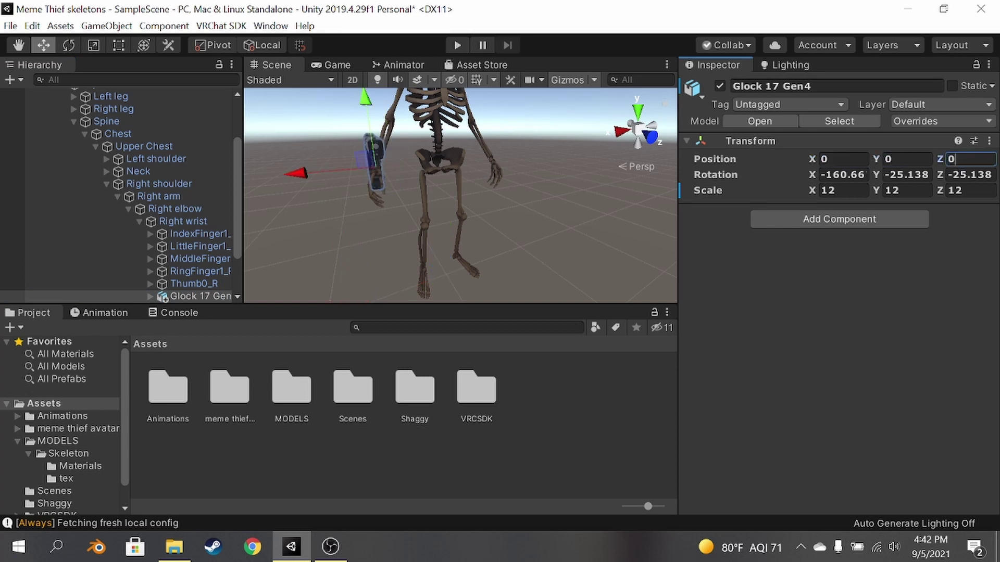
- Set the Glock 17 Gen4's scale to 8 on X, Y and Z
right_drag(398, 187, 436, 191)
middle_drag(436, 190, 484, 201)
right_drag(490, 199, 617, 193)
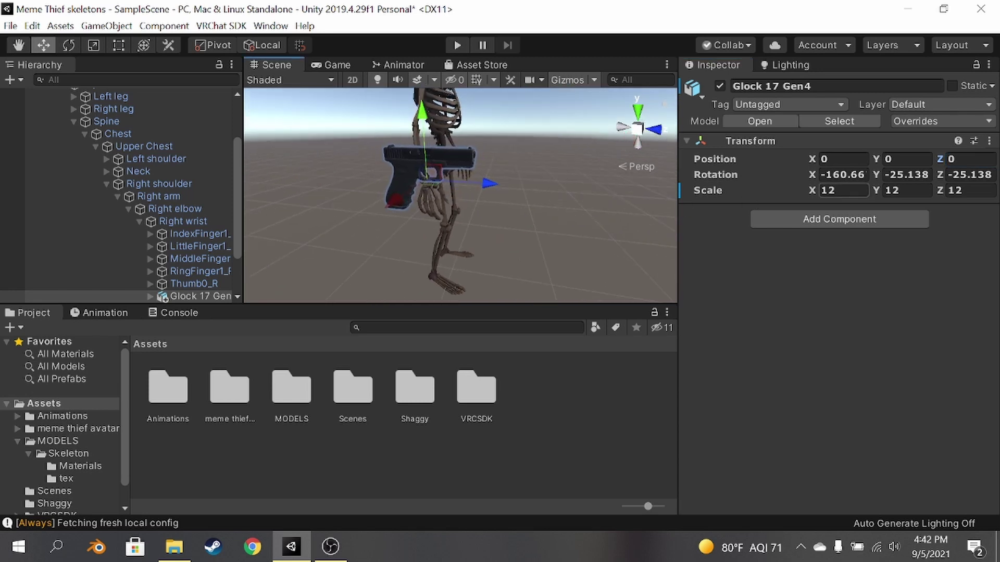
click(839, 190)
text(8)
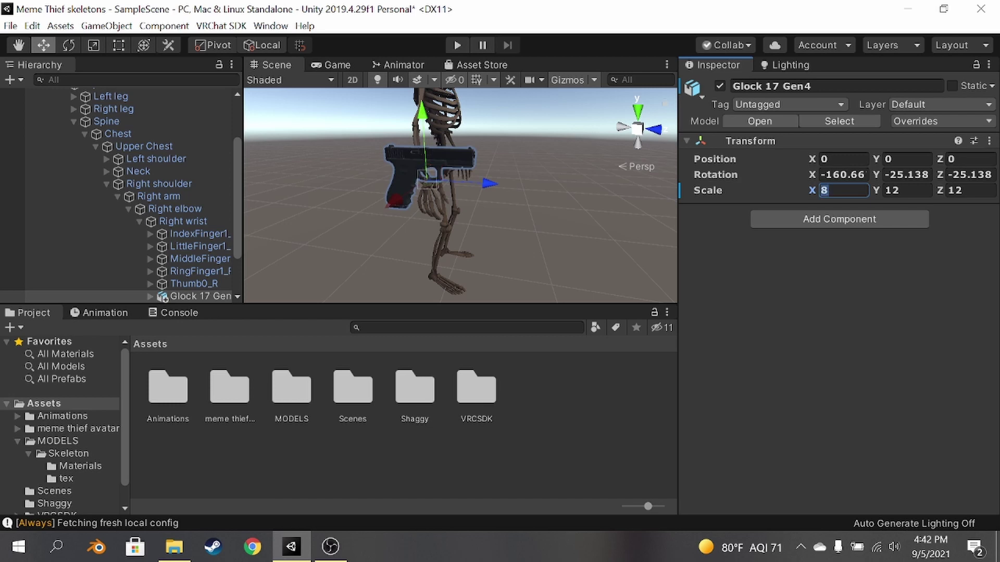
key(Tab)
text(8)
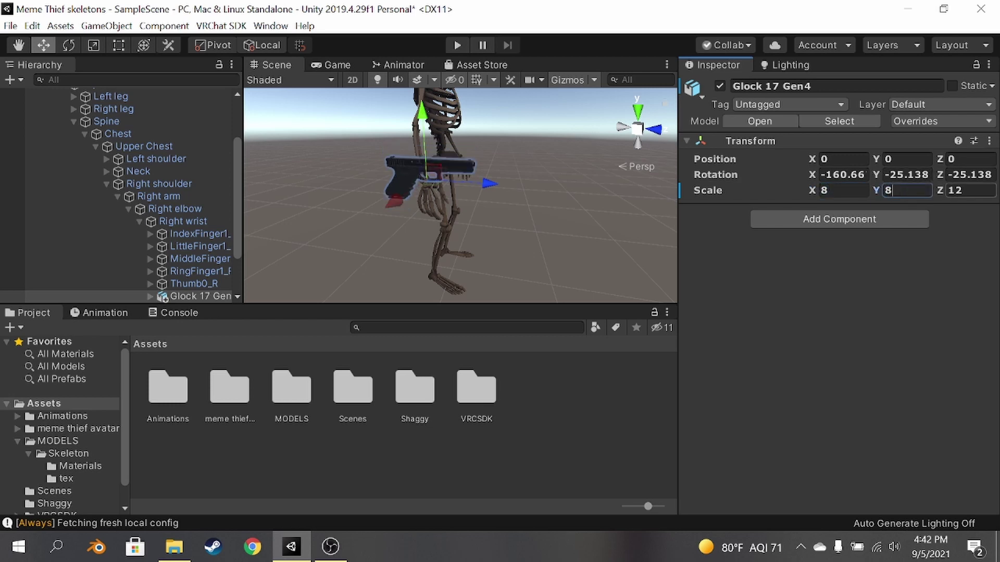
key(Tab)
text(8)
- Rotate the Glock 17 Gen4 to about -78.4 degrees on X
right_drag(535, 168, 484, 179)
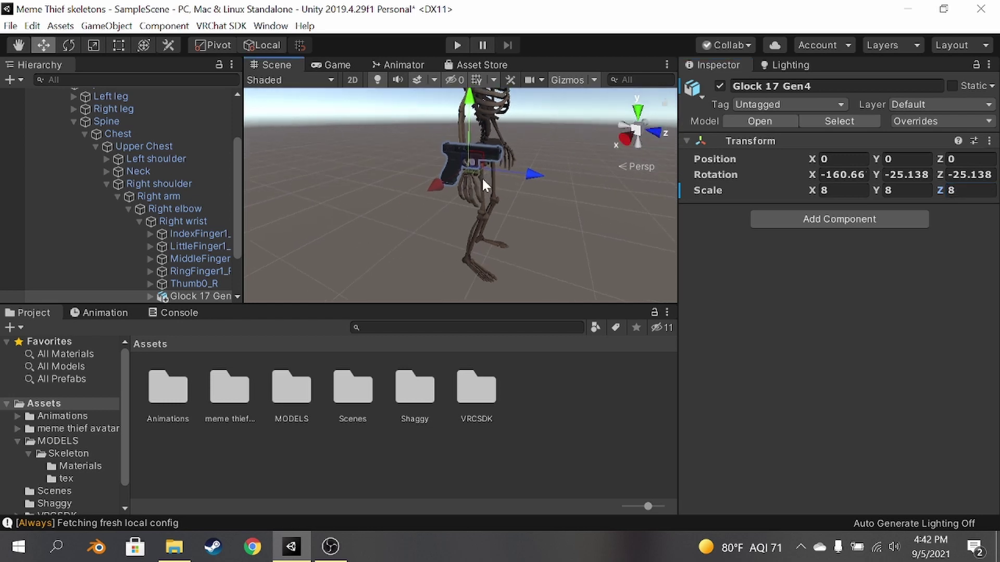
middle_drag(521, 163, 525, 174)
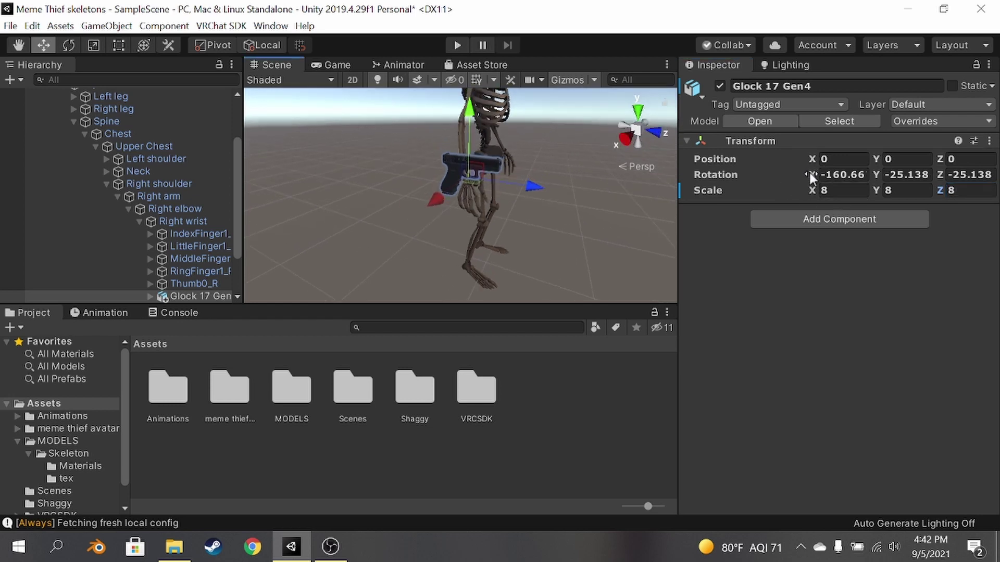
drag(810, 176, 965, 383)
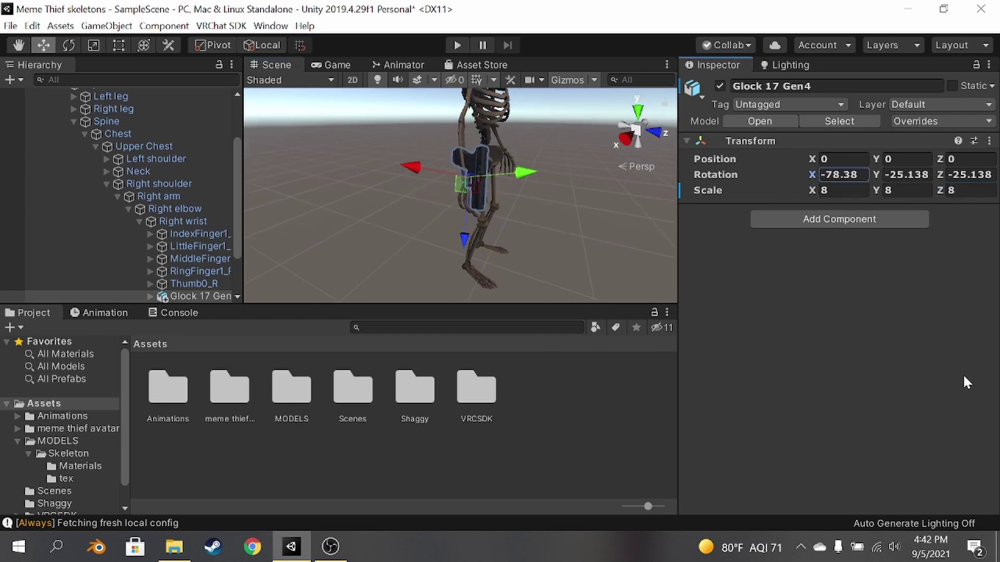
- Move the Glock into the right hand at about X -0.19, Y 0.77, Z -0.01 and set its rotation to about Y -11.2, Z -17.2
mouse_move(464, 240)
mouse_down()
mouse_move(464, 270)
mouse_move(477, 243)
mouse_up()
right_drag(477, 243, 487, 190)
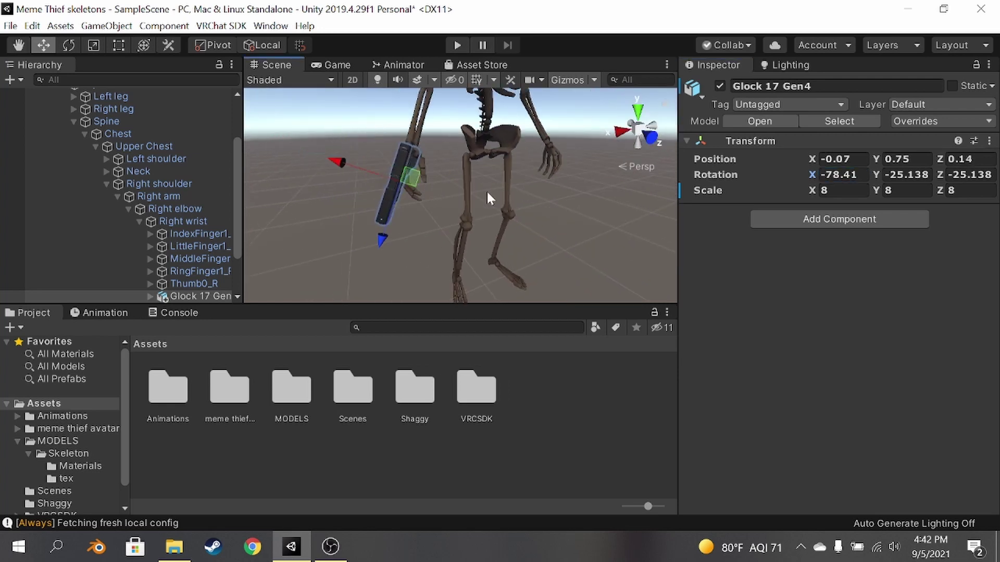
drag(356, 167, 365, 170)
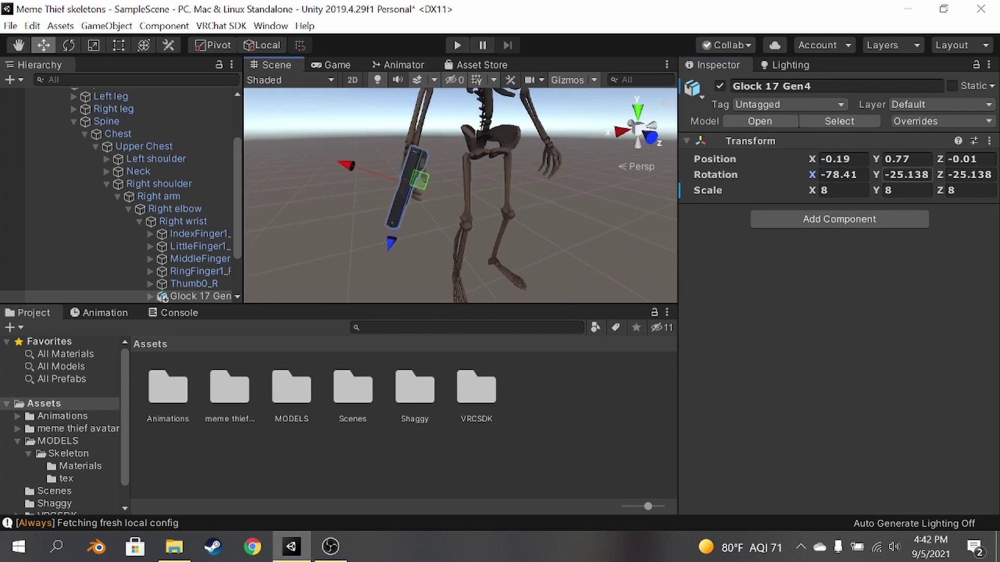
drag(878, 178, 989, 175)
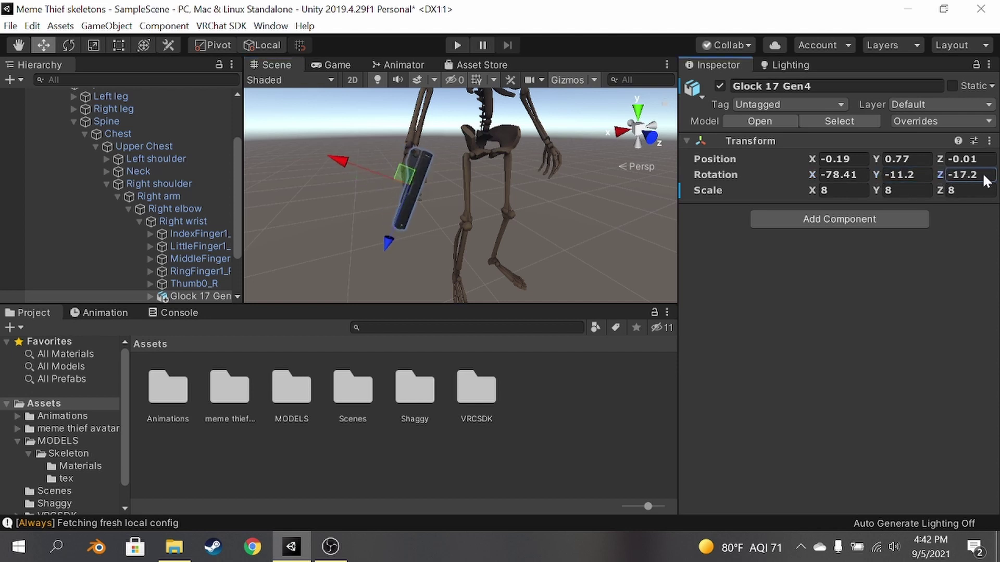
- Nudge the Glock along its own axis in the right hand to about Y 0.83, Z 0
right_drag(476, 180, 567, 193)
middle_drag(566, 194, 546, 191)
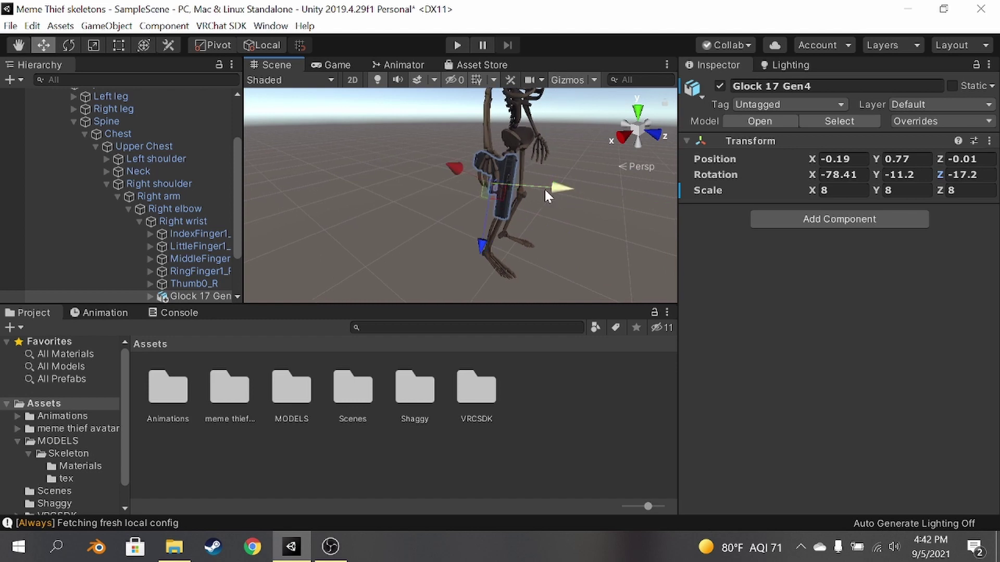
scroll(546, 191, up, 3)
mouse_move(443, 189)
right_down()
mouse_move(430, 190)
mouse_move(458, 186)
right_up()
scroll(540, 161, down, 3)
middle_drag(540, 161, 500, 239)
right_drag(533, 174, 463, 208)
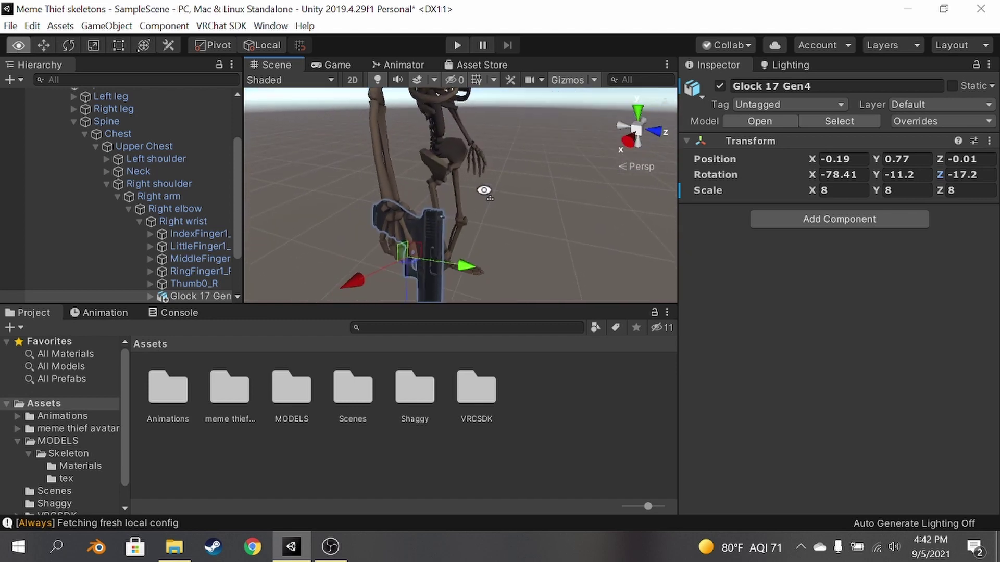
drag(423, 278, 423, 285)
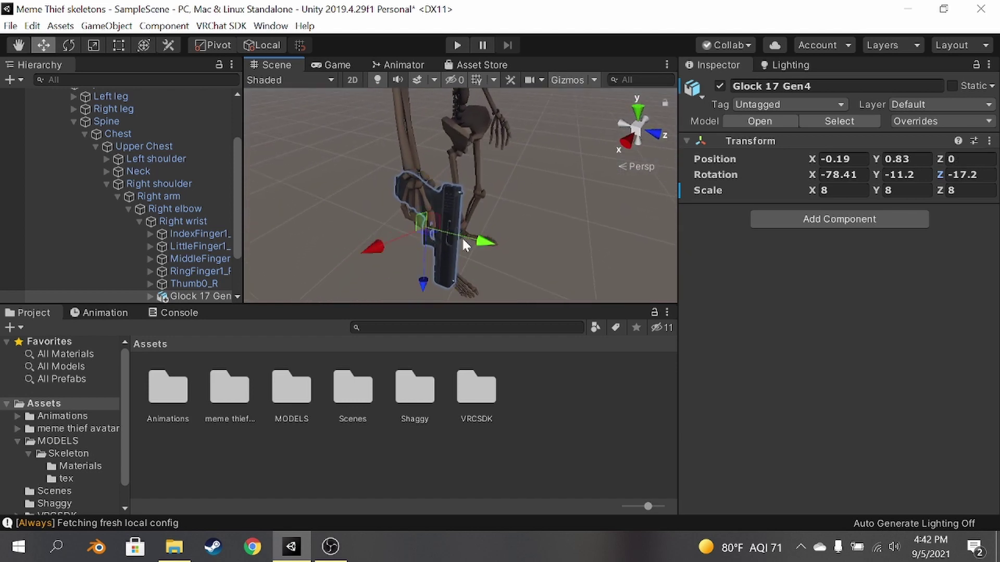
- Examine the Glock's fit in the right hand from several angles and review its place in the bone hierarchy
right_drag(505, 232, 469, 155)
middle_drag(504, 168, 502, 161)
right_drag(448, 204, 526, 221)
middle_drag(448, 229, 531, 230)
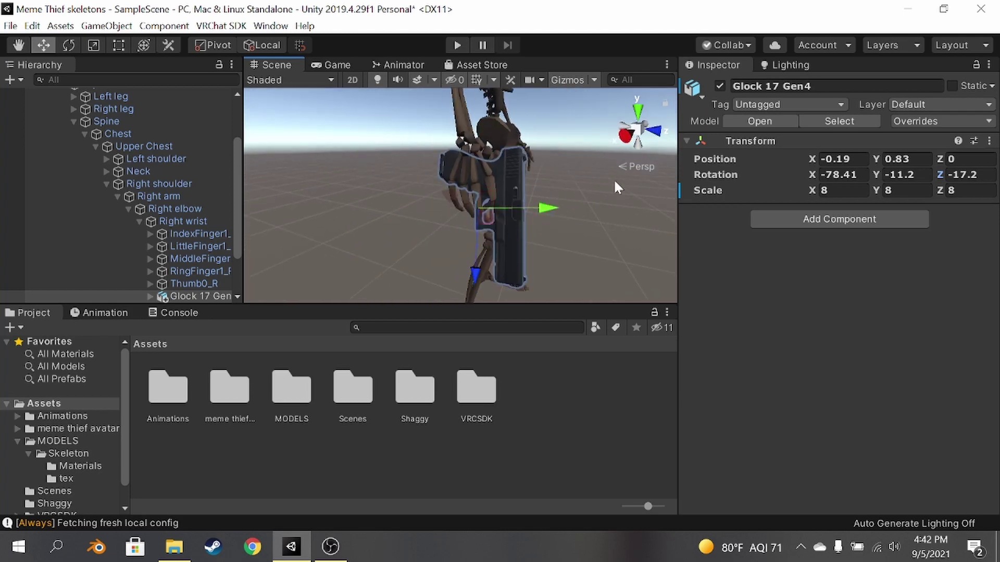
right_drag(523, 190, 416, 166)
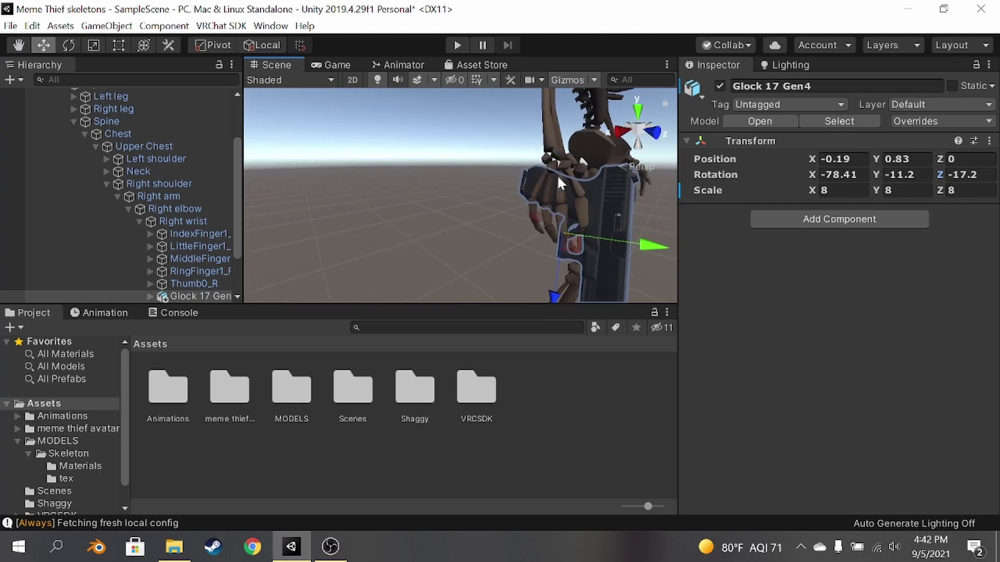
scroll(557, 175, up, 4)
right_drag(556, 174, 448, 191)
middle_drag(448, 192, 418, 194)
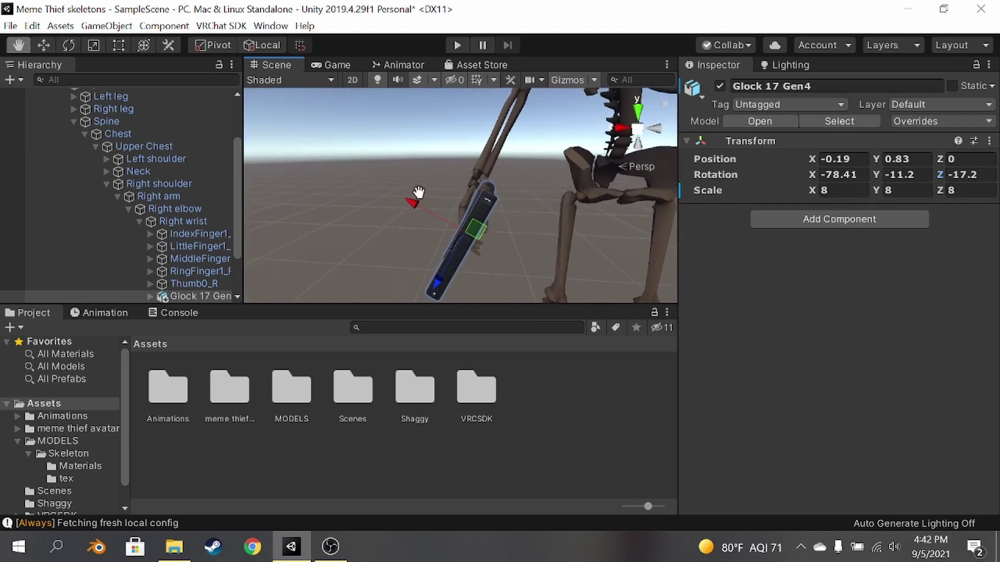
right_drag(490, 224, 520, 221)
middle_drag(470, 239, 522, 221)
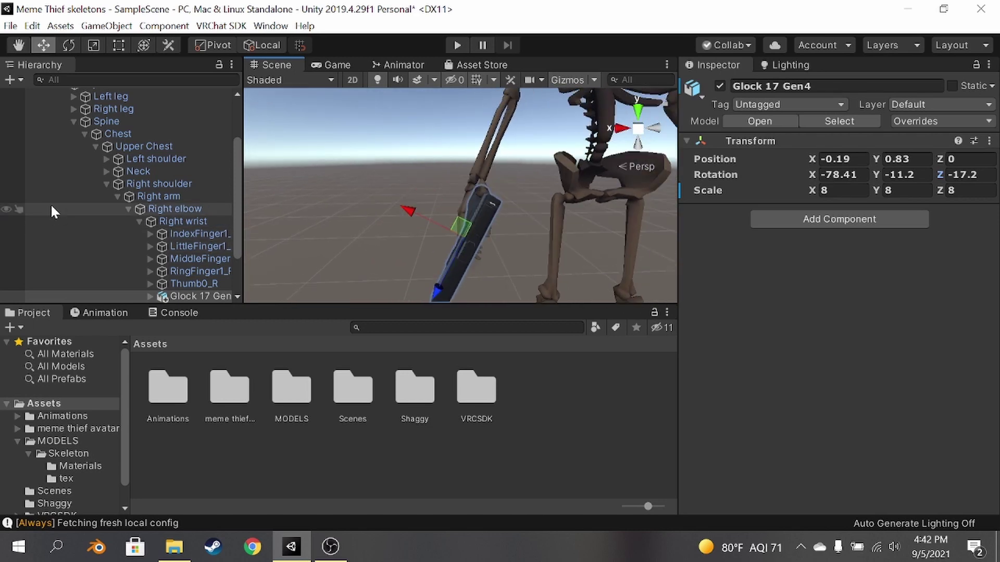
scroll(54, 197, up, 3)
scroll(91, 239, down, 5)
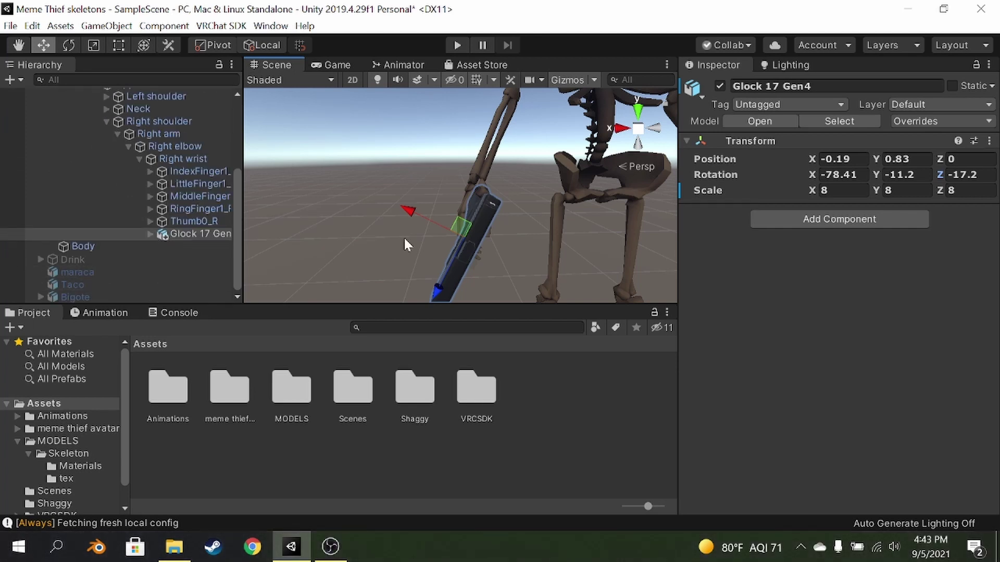
- Activate the maraca object so it shows in the scene beside the skeleton
right_drag(495, 228, 554, 221)
scroll(553, 221, down, 6)
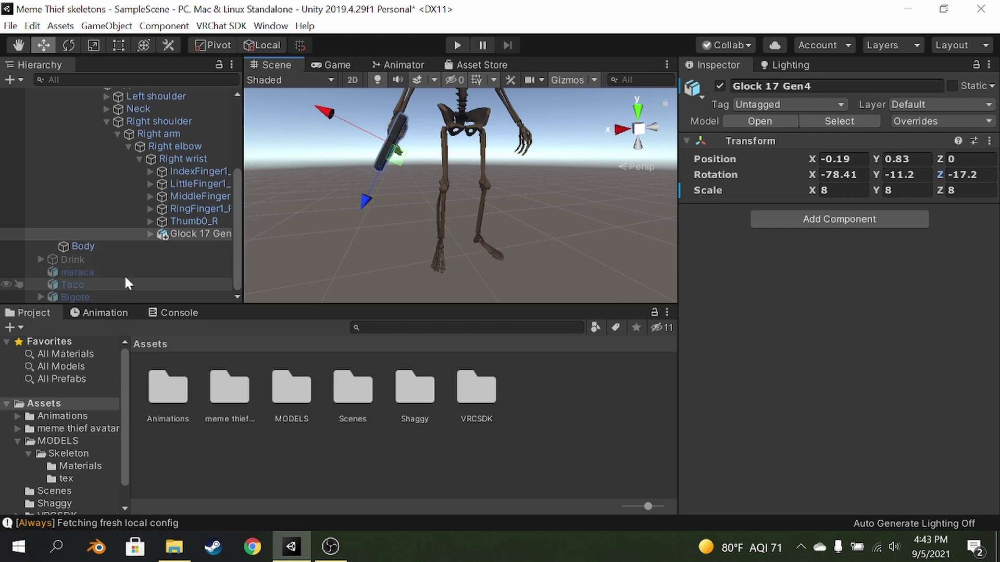
click(146, 273)
click(720, 85)
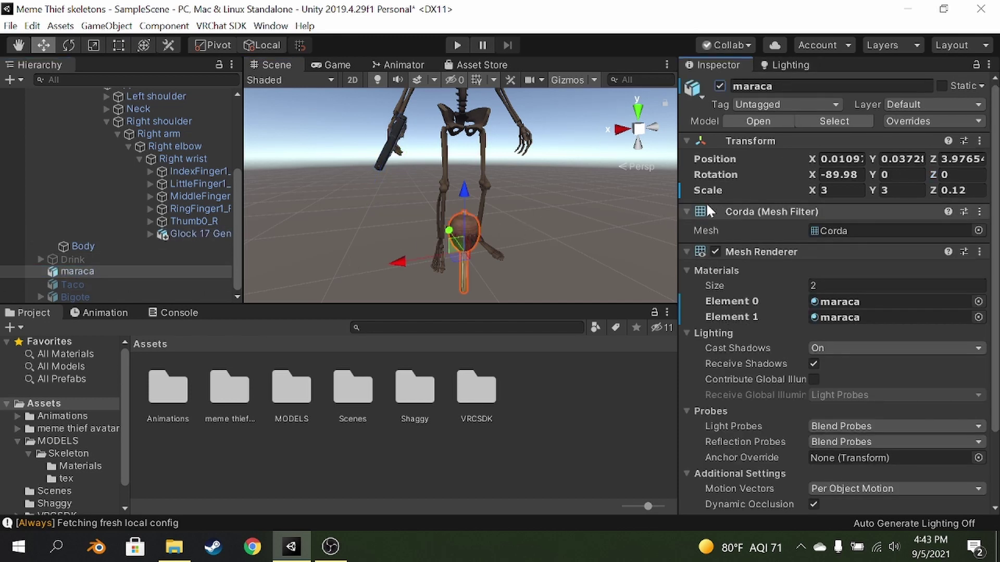
- Duplicate the maraca and move the copy along its X axis to about X -0.466
click(166, 271)
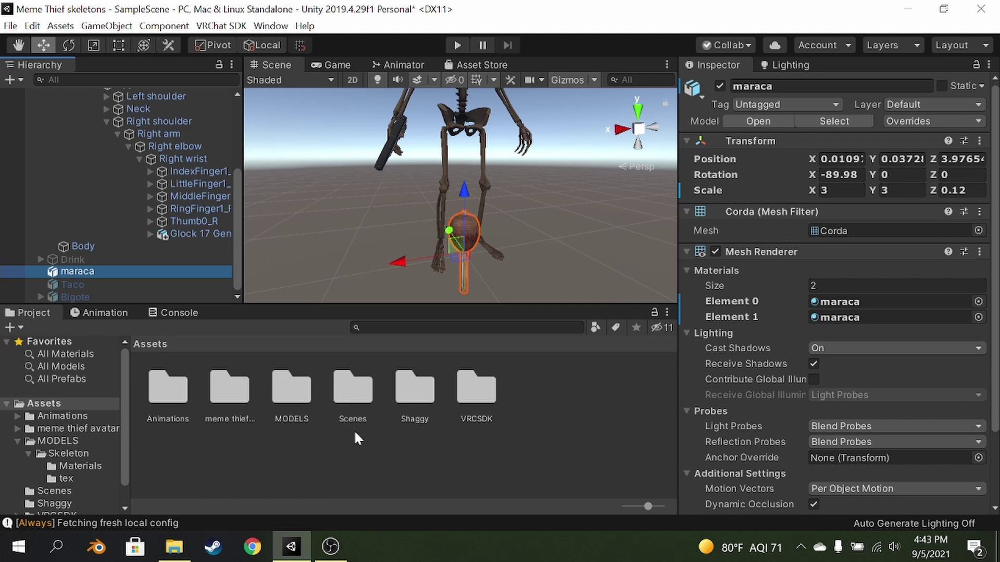
key(ctrl+d)
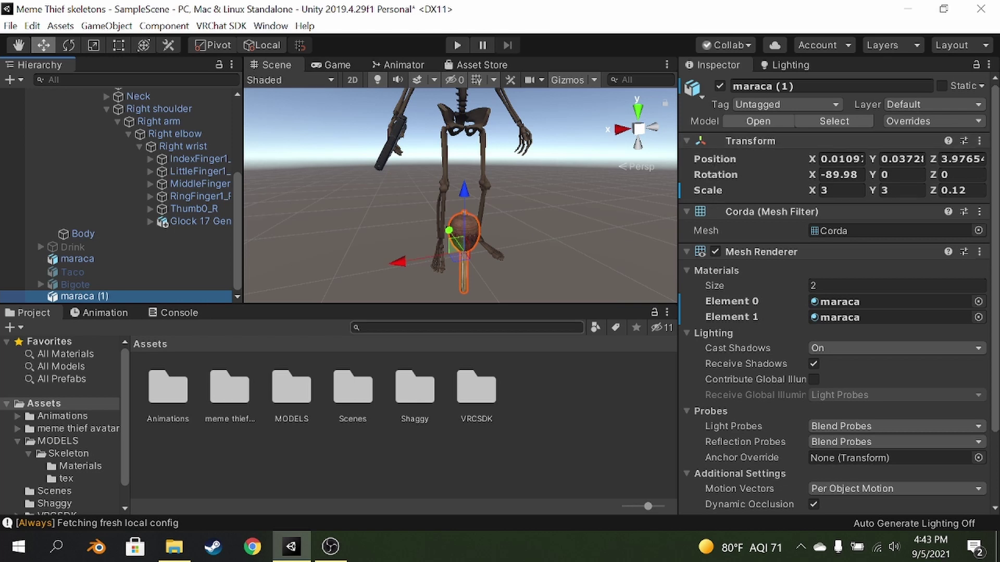
drag(393, 261, 439, 263)
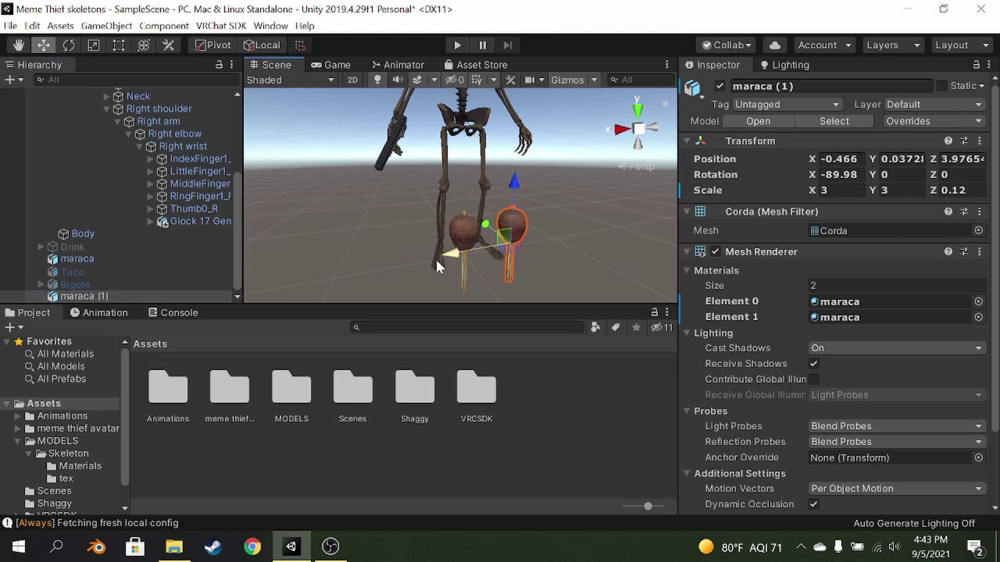
- Examine the accessories fitted on the skeleton's hands and head from several angles, including the Glock, maracas, moustache and sombrero
click(361, 242)
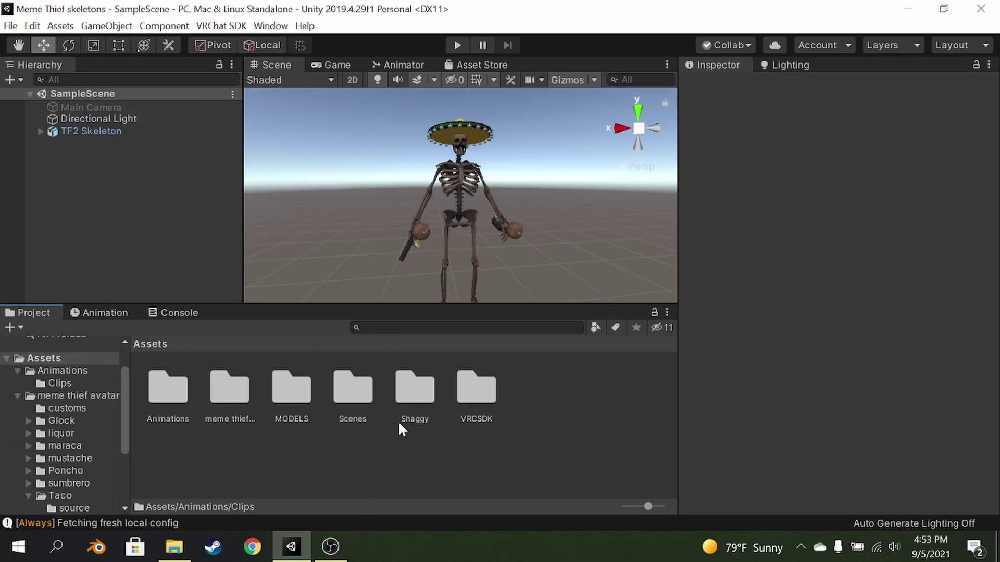
middle_drag(576, 268, 556, 236)
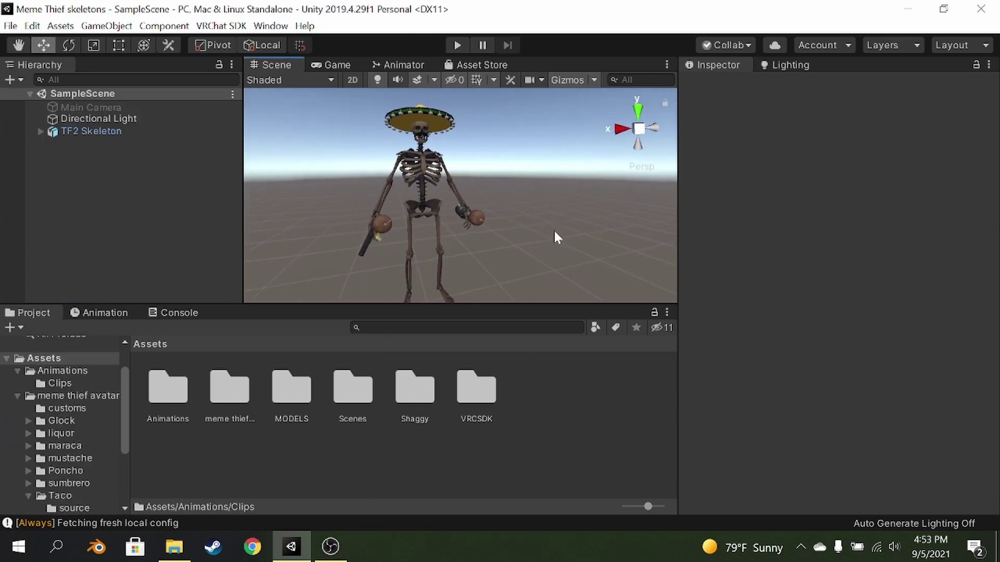
middle_drag(494, 225, 510, 223)
alt+drag(508, 225, 580, 234)
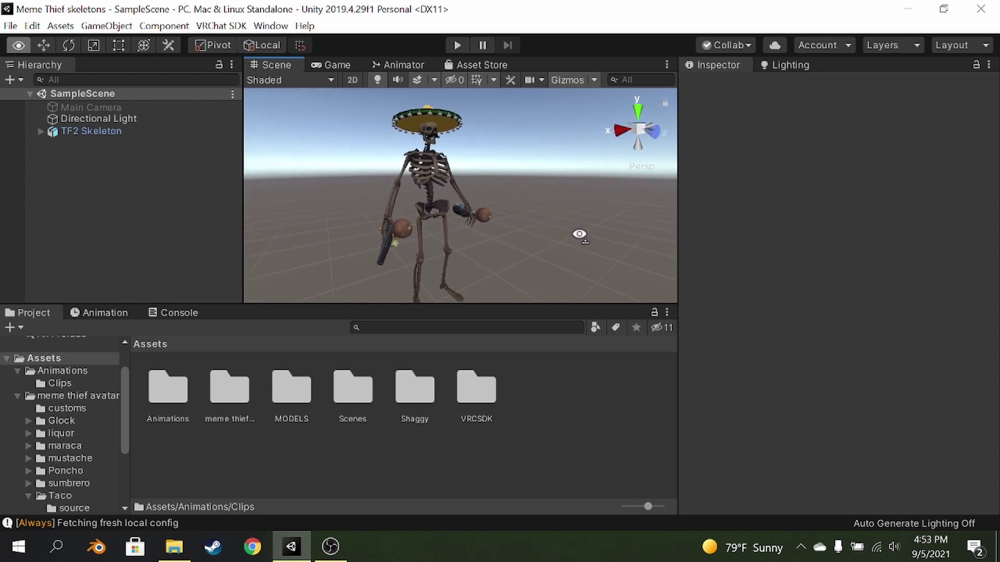
middle_drag(500, 227, 493, 223)
middle_drag(364, 250, 404, 245)
alt+drag(404, 245, 469, 225)
scroll(519, 219, up, 3)
scroll(495, 225, up, 4)
middle_drag(584, 222, 561, 225)
alt+drag(560, 225, 476, 229)
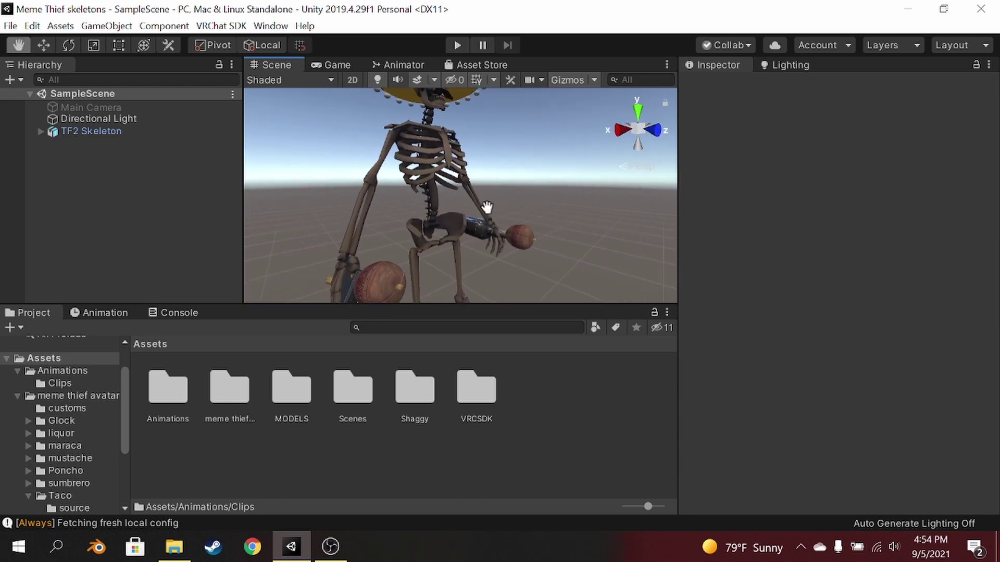
middle_drag(487, 209, 488, 226)
scroll(477, 208, up, 6)
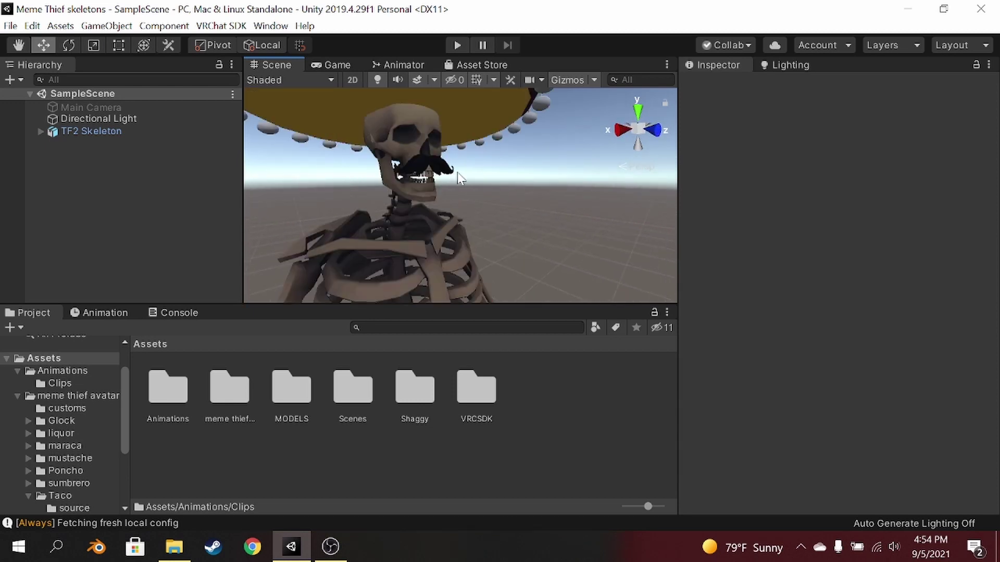
alt+drag(511, 183, 514, 188)
scroll(516, 188, down, 10)
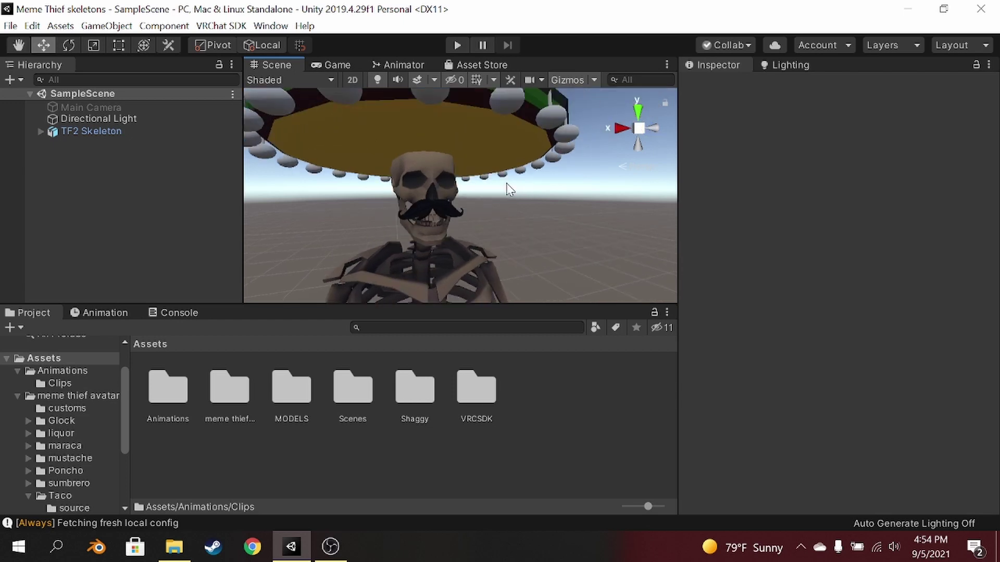
middle_drag(519, 217, 523, 204)
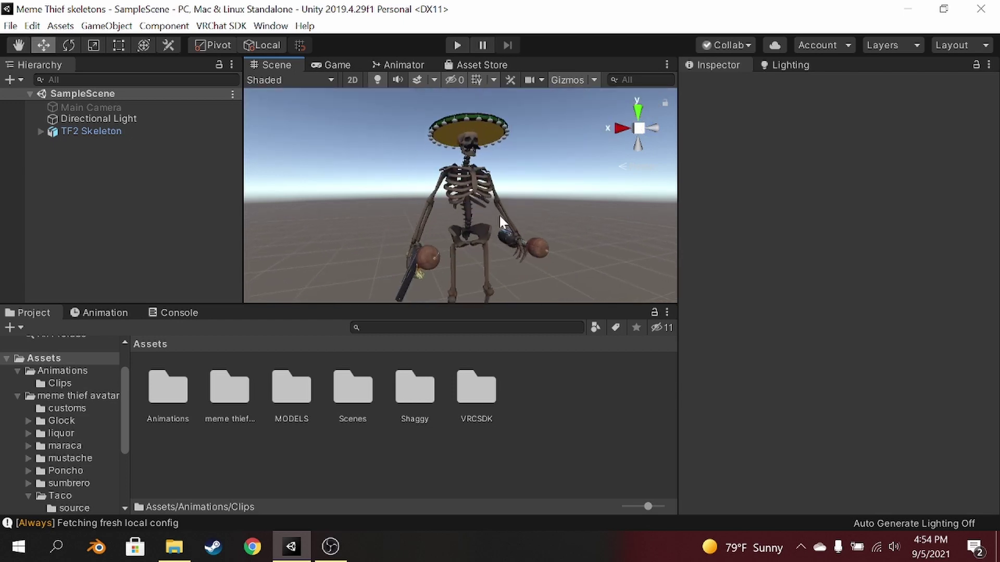
right_drag(499, 215, 507, 264)
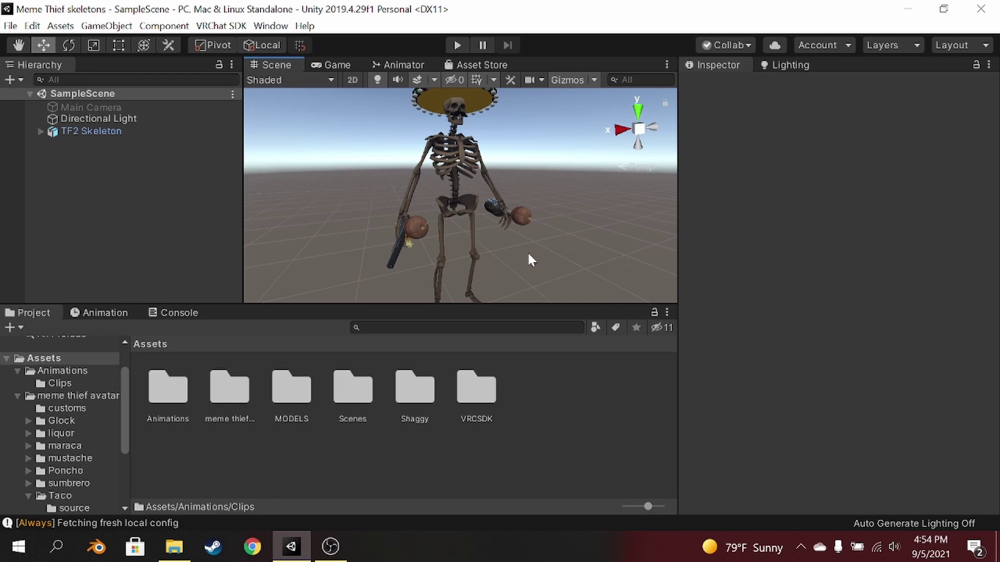
alt+drag(552, 249, 565, 241)
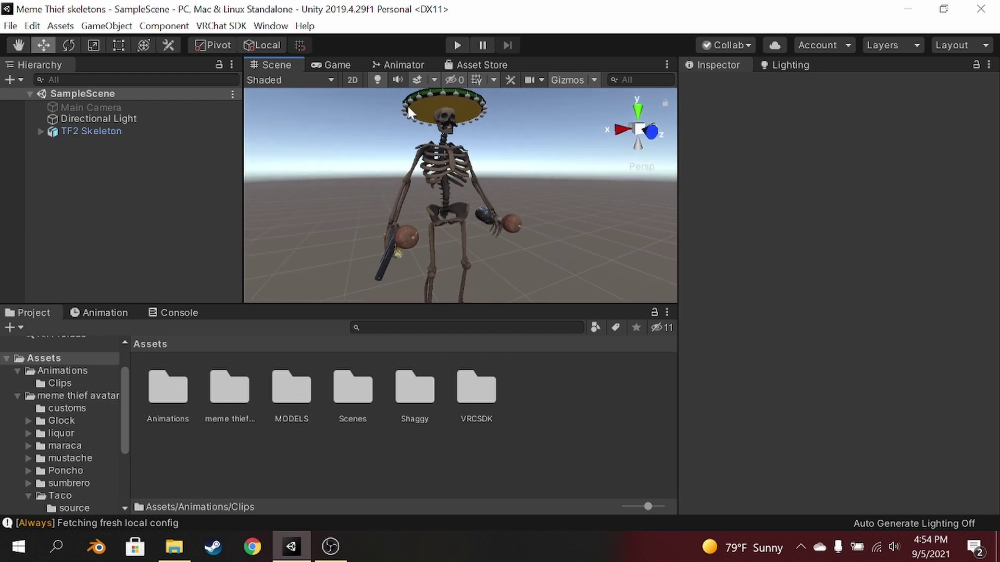
- Open the Animation window, undock it, and dock it again between the Project and Console windows
click(271, 26)
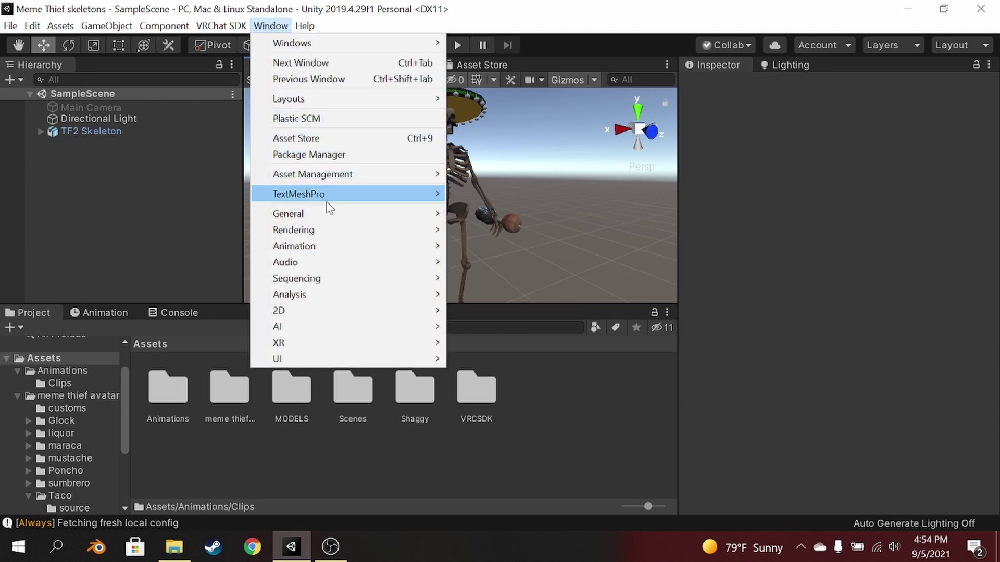
mouse_move(332, 245)
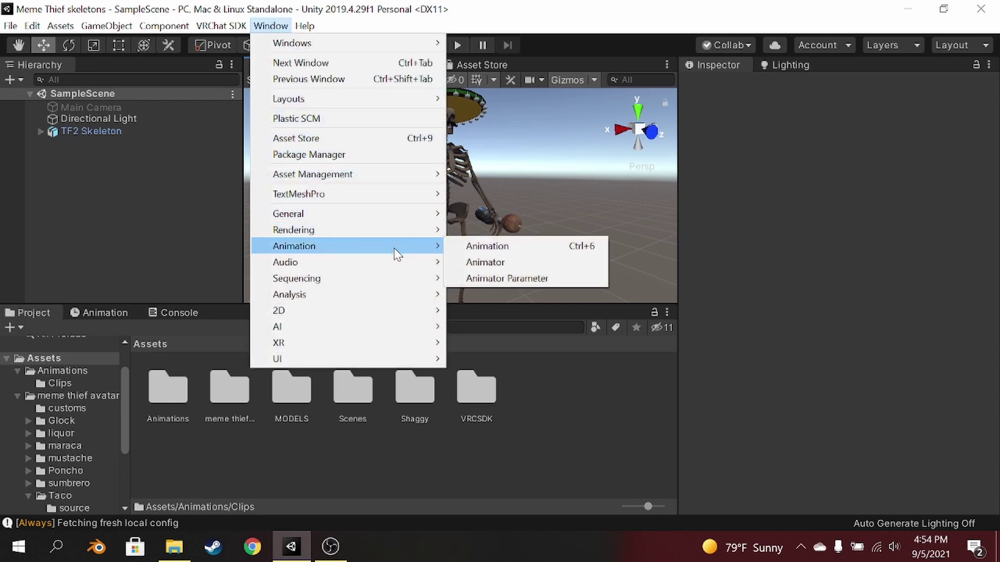
click(498, 246)
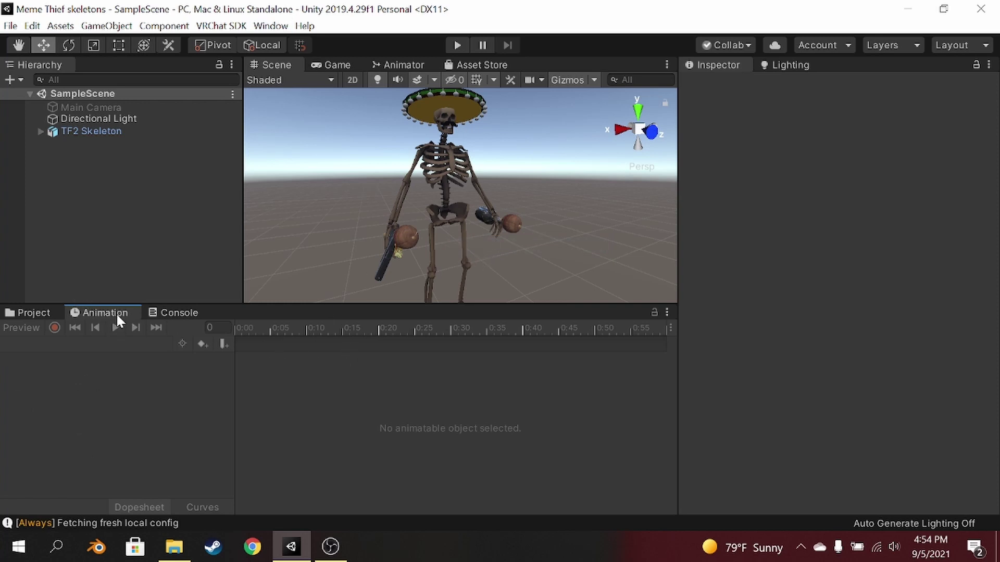
drag(115, 318, 460, 190)
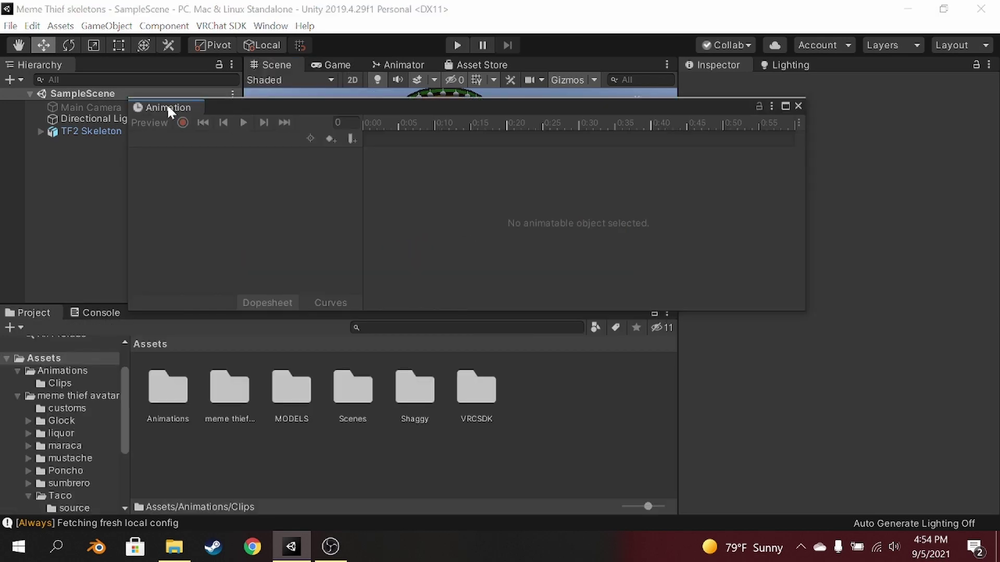
drag(168, 107, 108, 311)
drag(174, 312, 77, 311)
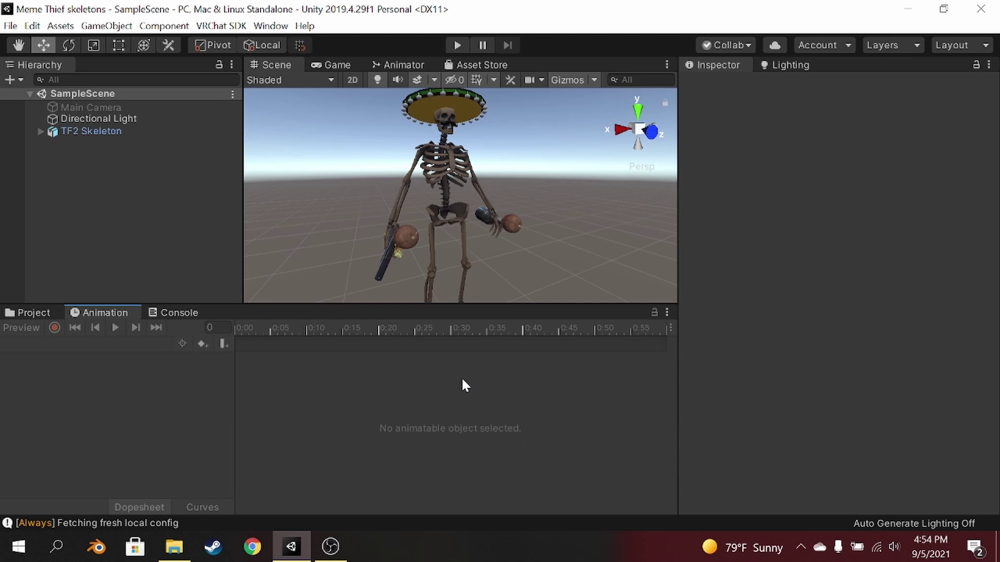
- Rename the TF2 Skeleton object to Pablo
click(86, 133)
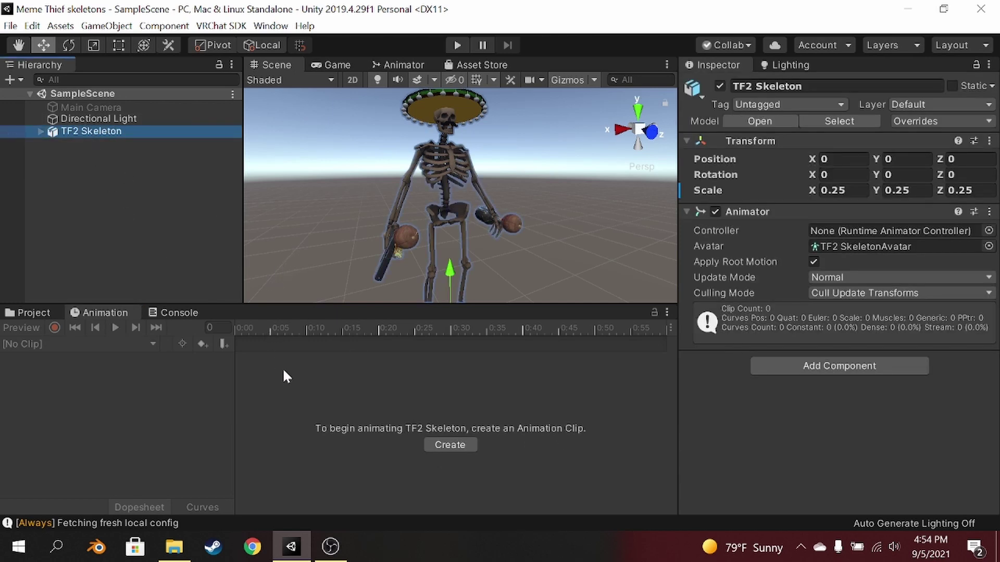
click(897, 87)
text(P)
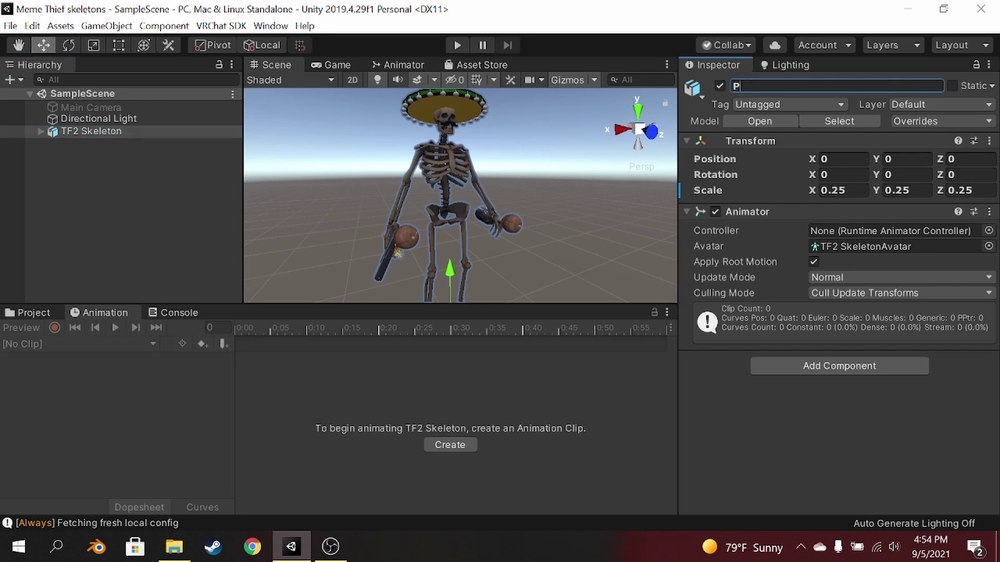
text(ablo)
key(Return)
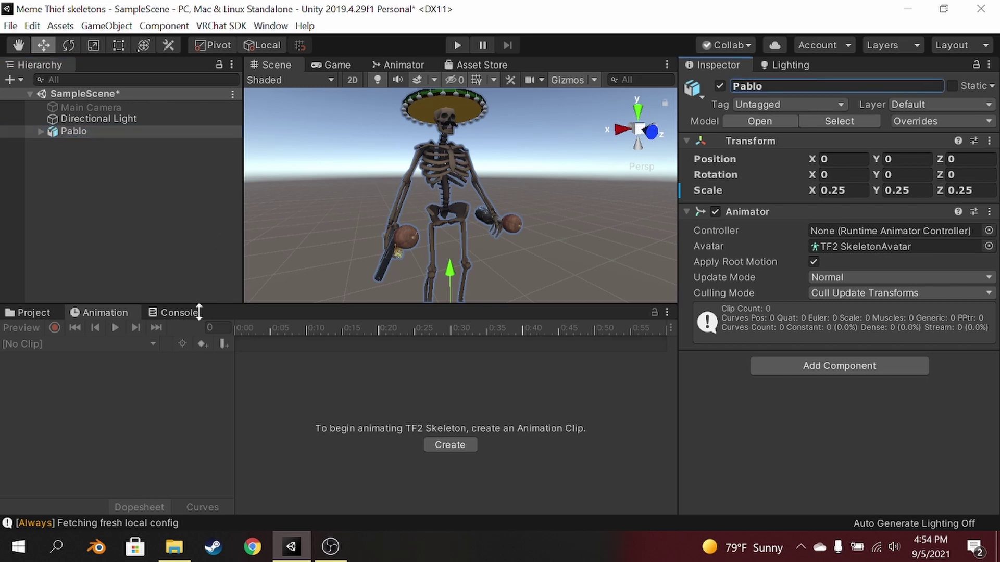
click(138, 431)
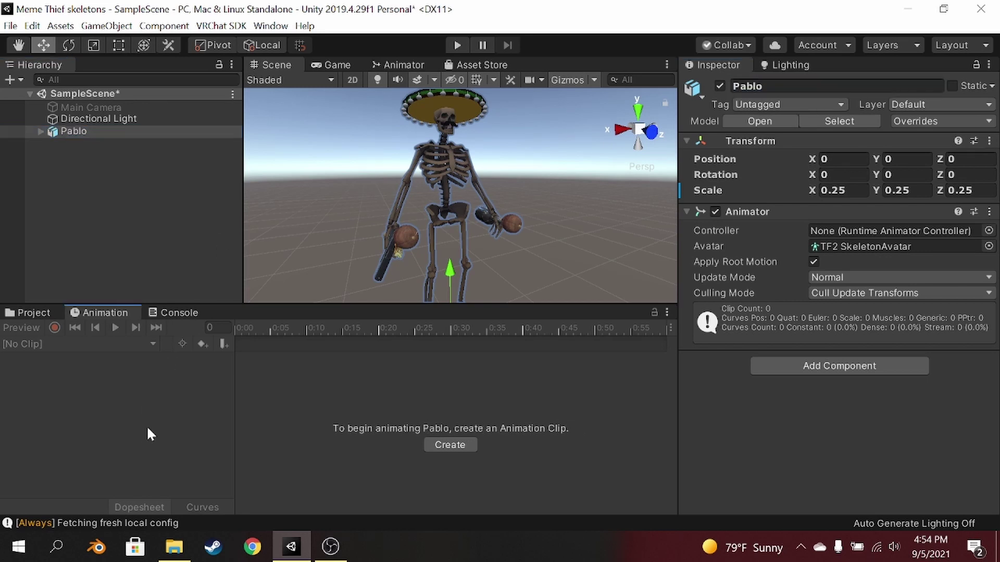
- Open the Clips folder inside the Animations folder of the project assets
click(29, 312)
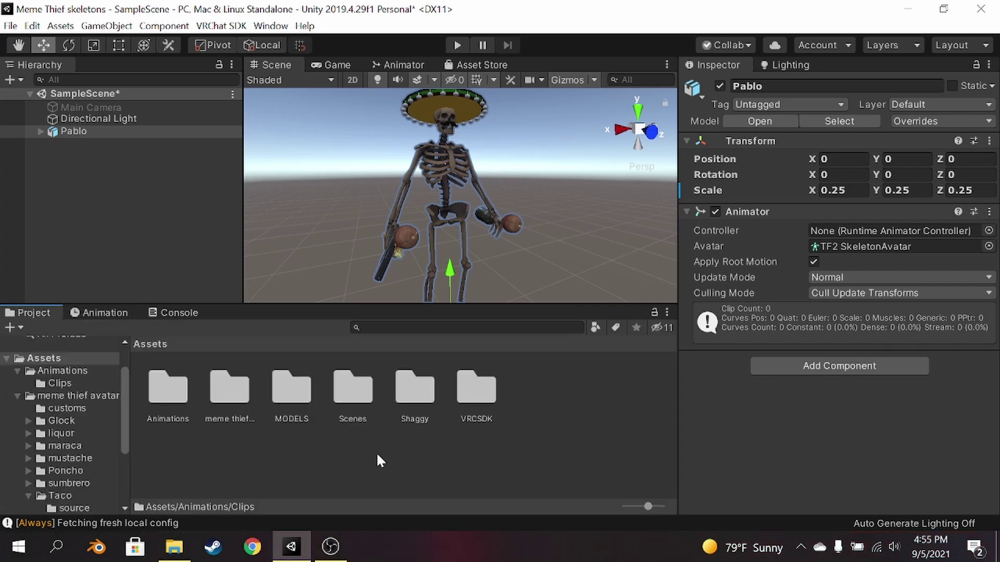
click(385, 458)
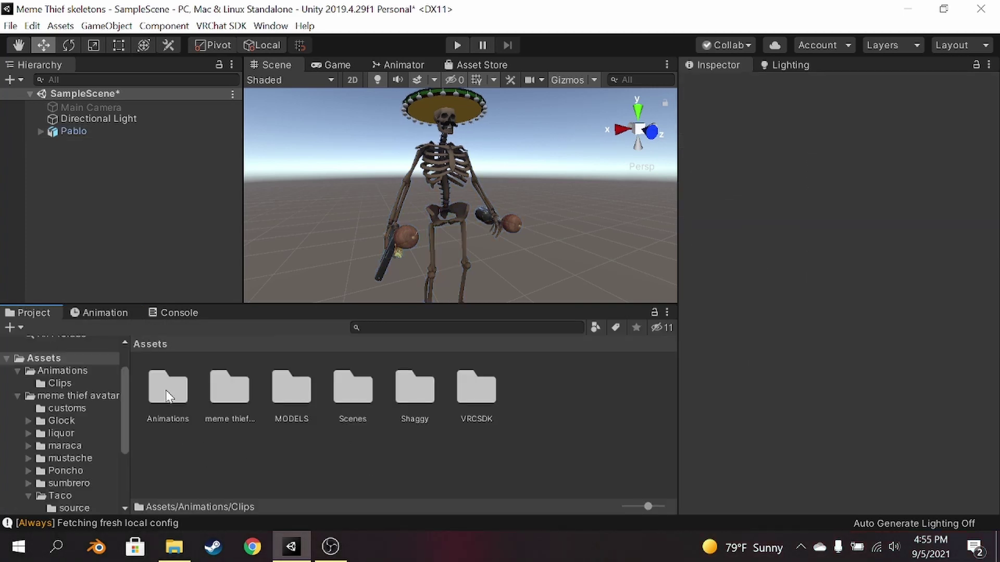
right_click(274, 470)
mouse_move(320, 124)
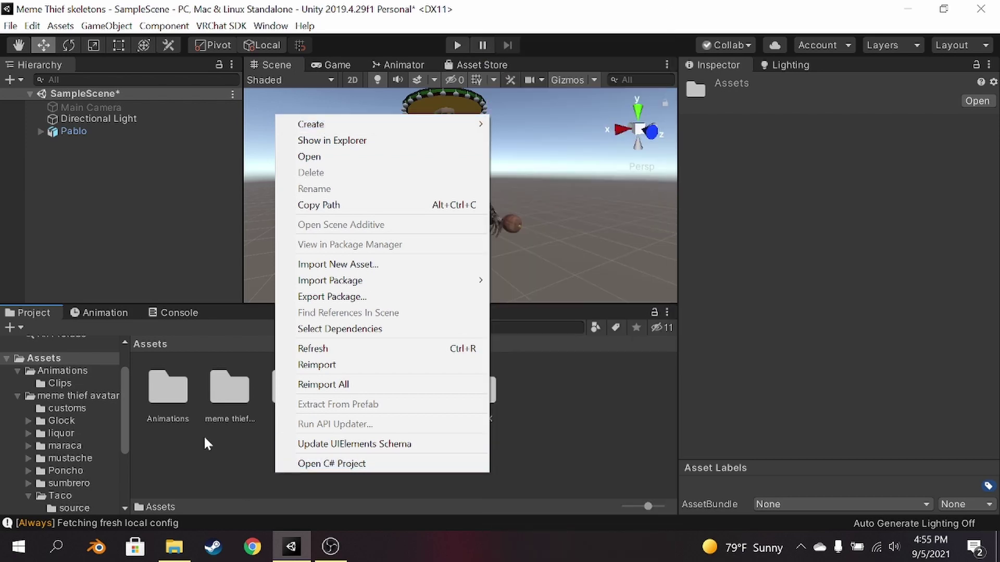
click(204, 436)
double_click(184, 402)
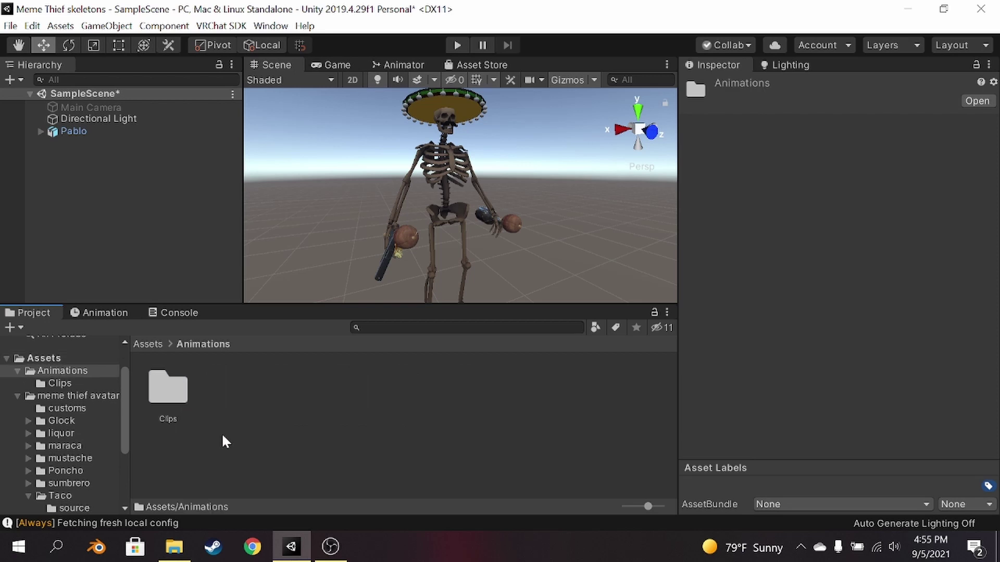
double_click(168, 390)
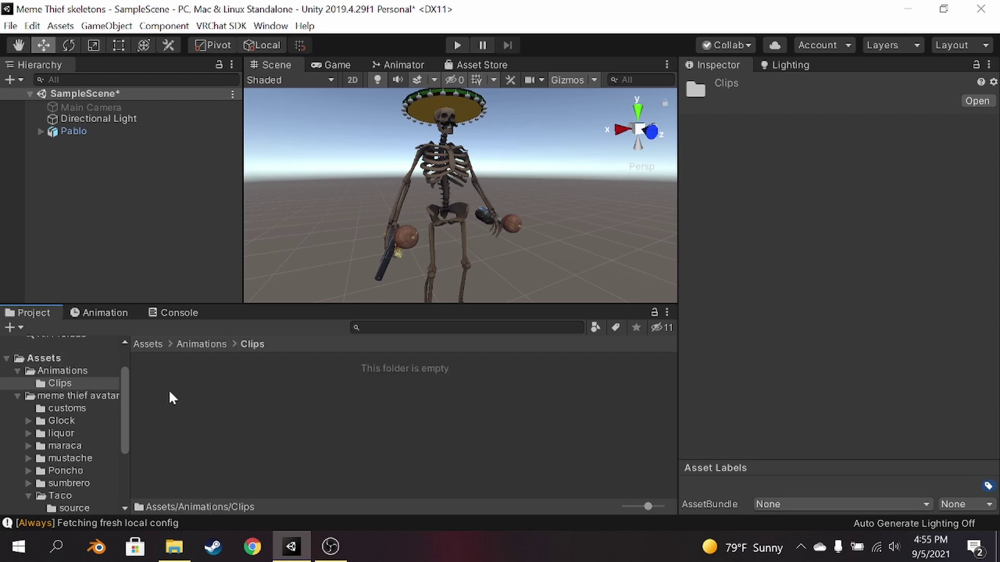
- Create an animation clip for Pablo and save it as "Gun off" in the Clips folder
click(99, 312)
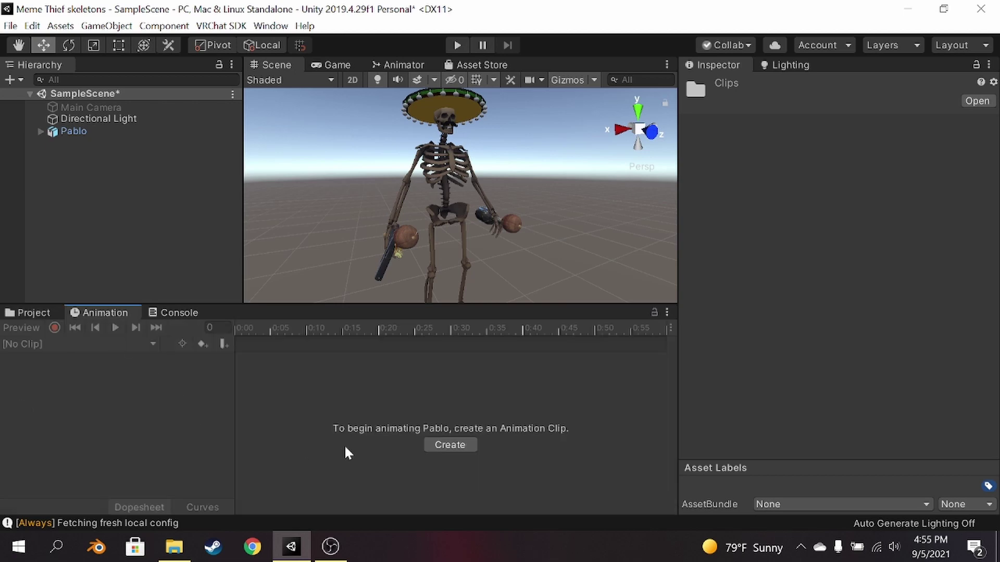
click(445, 445)
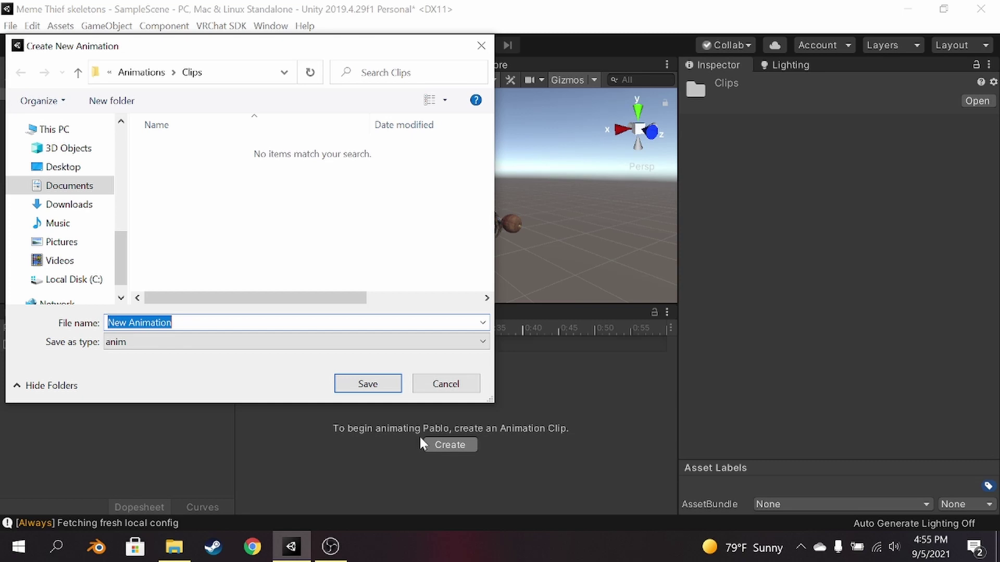
text(Gun o)
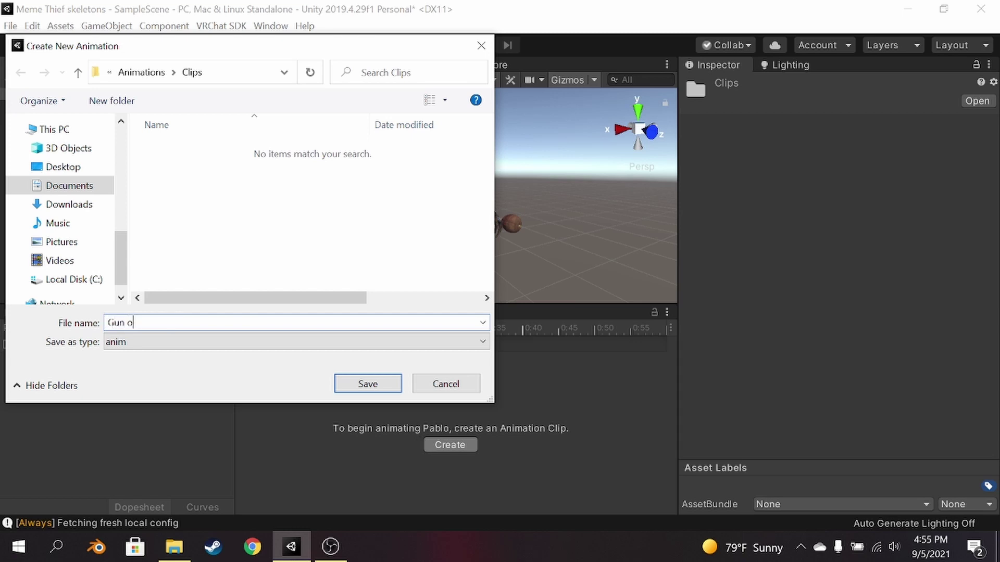
text(ff)
key(Return)
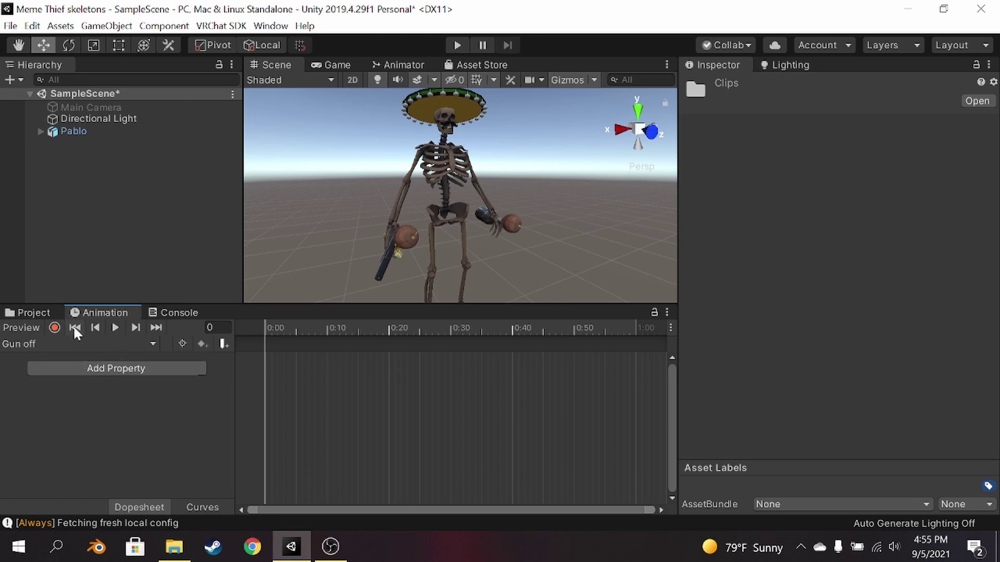
- Record a keyframe at frame 0 of the Gun off clip that deactivates the Glock 17 Gen4 under the right wrist
click(41, 131)
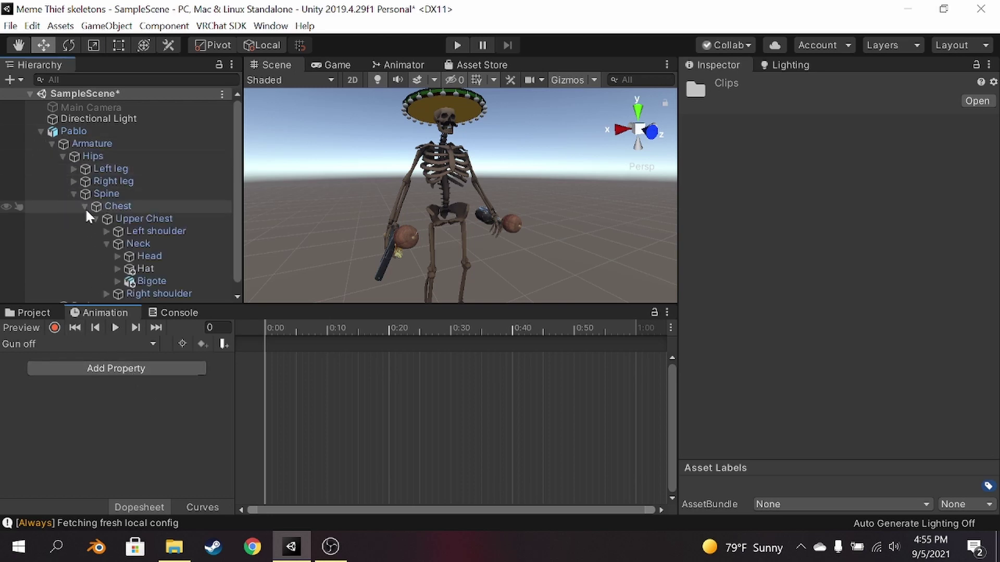
scroll(93, 210, down, 1)
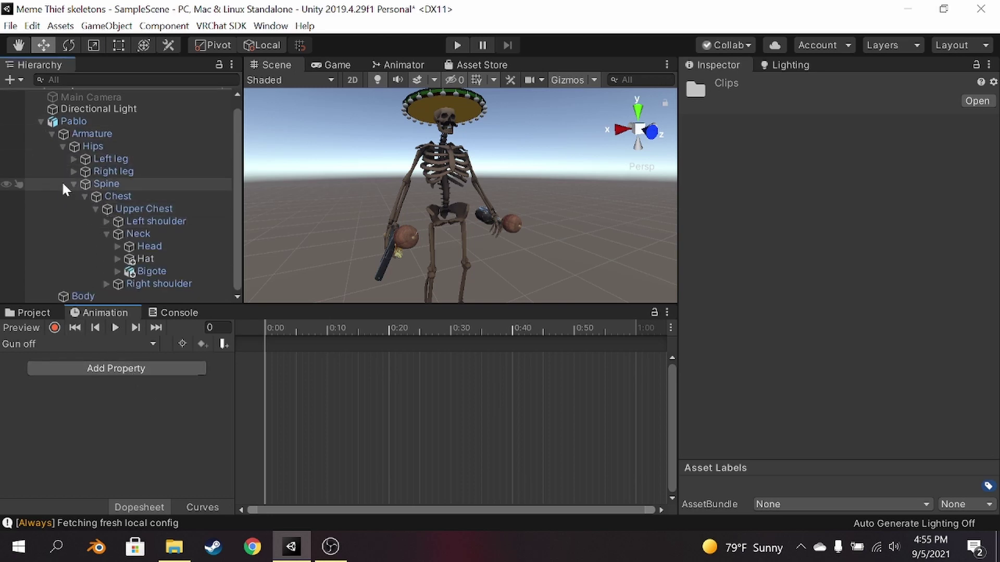
click(106, 233)
click(107, 257)
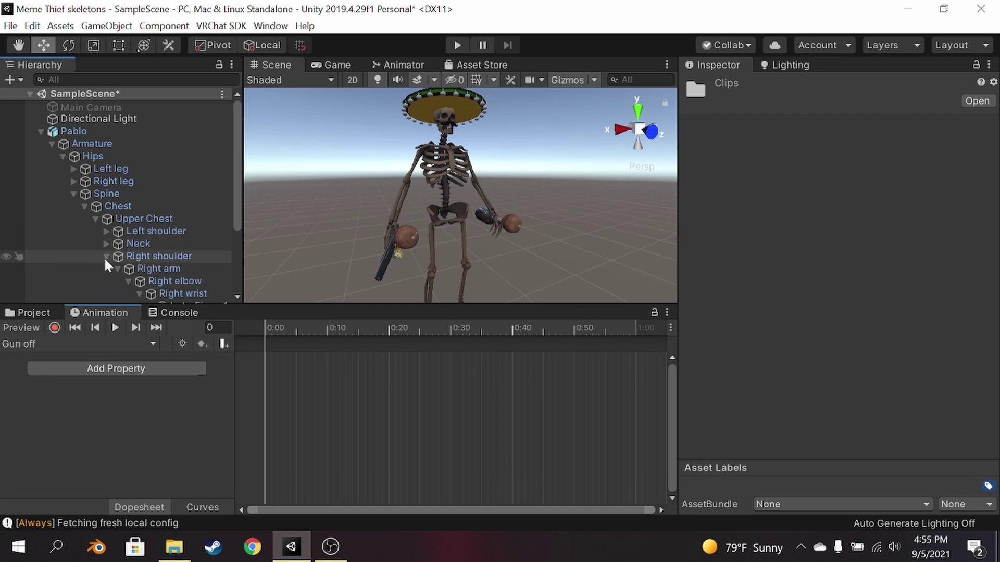
scroll(120, 255, down, 3)
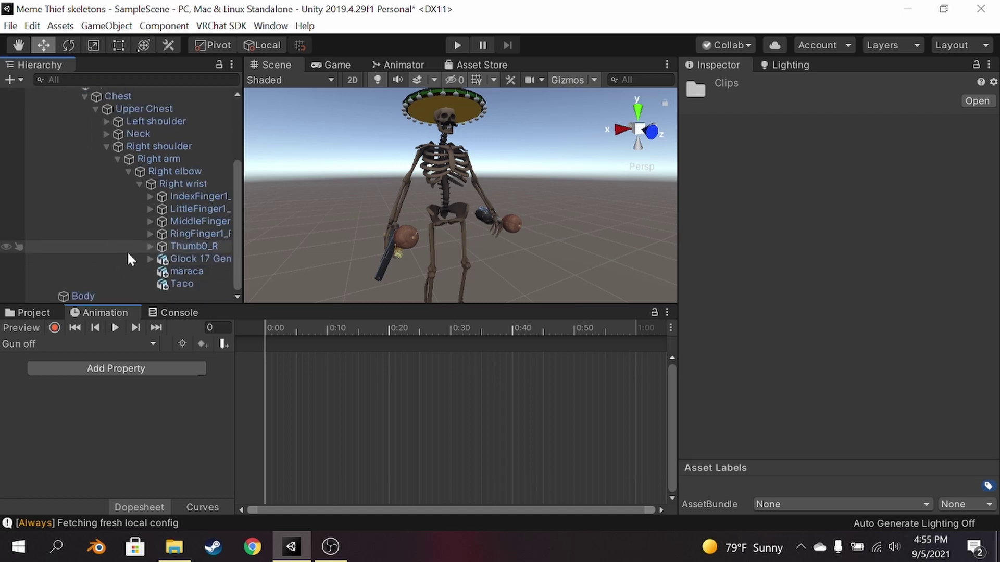
click(54, 328)
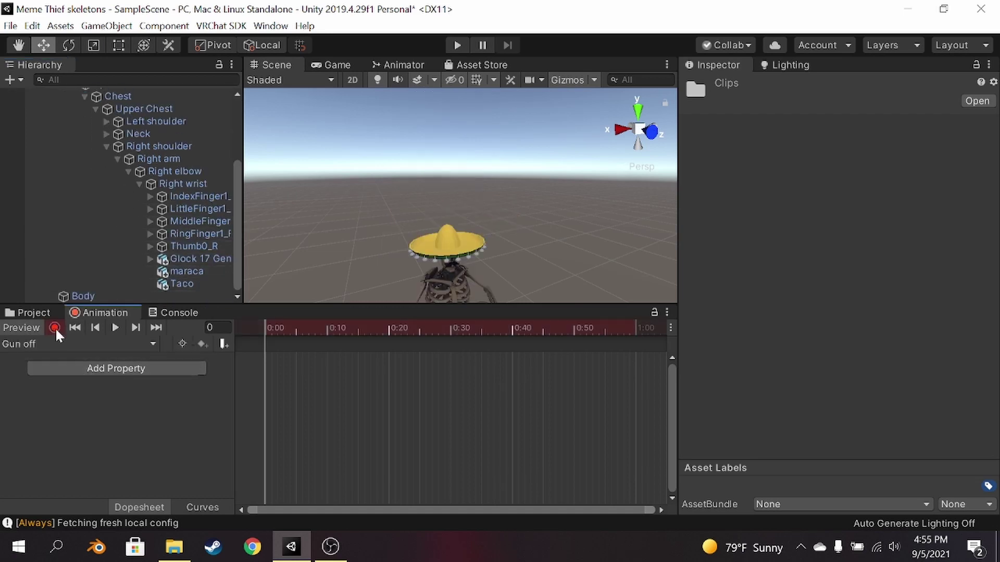
alt+drag(419, 231, 513, 226)
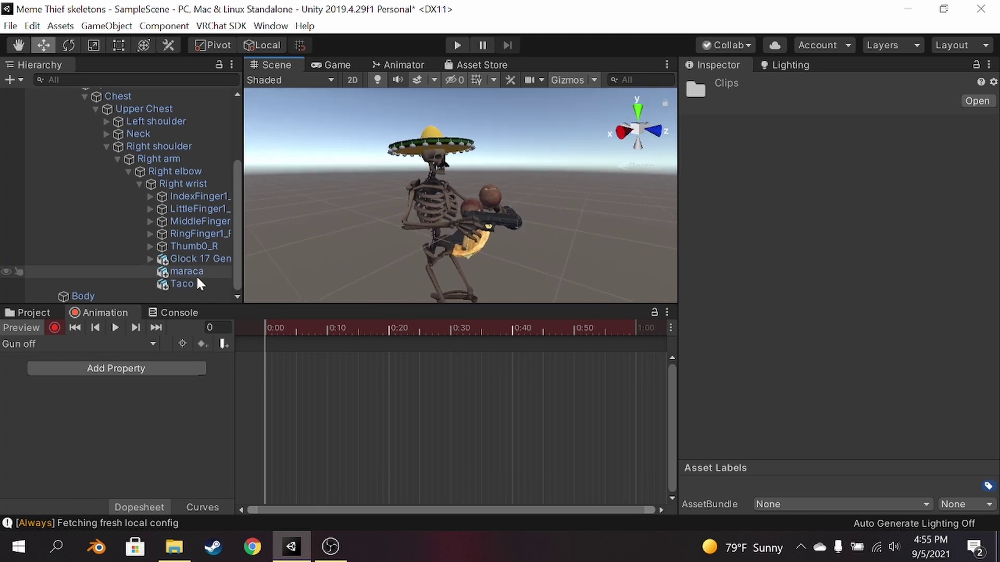
click(206, 258)
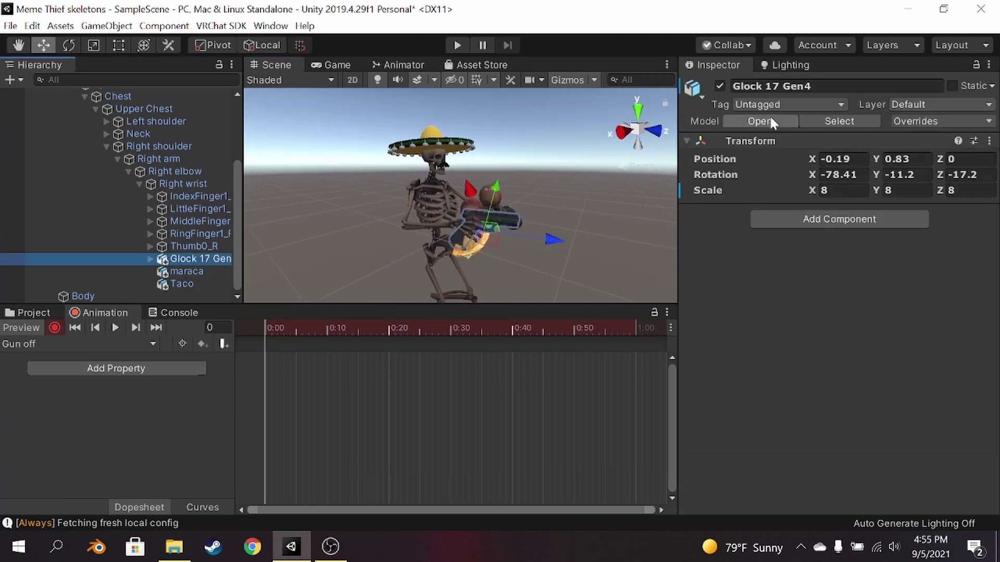
click(719, 85)
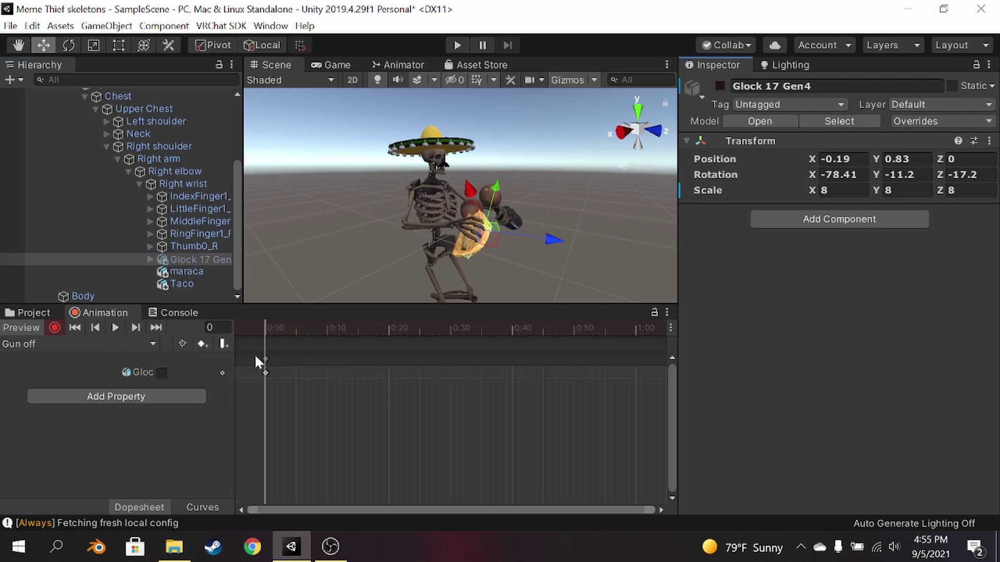
- Stop recording the Gun off clip and widen its property column so the full property name fits
click(54, 327)
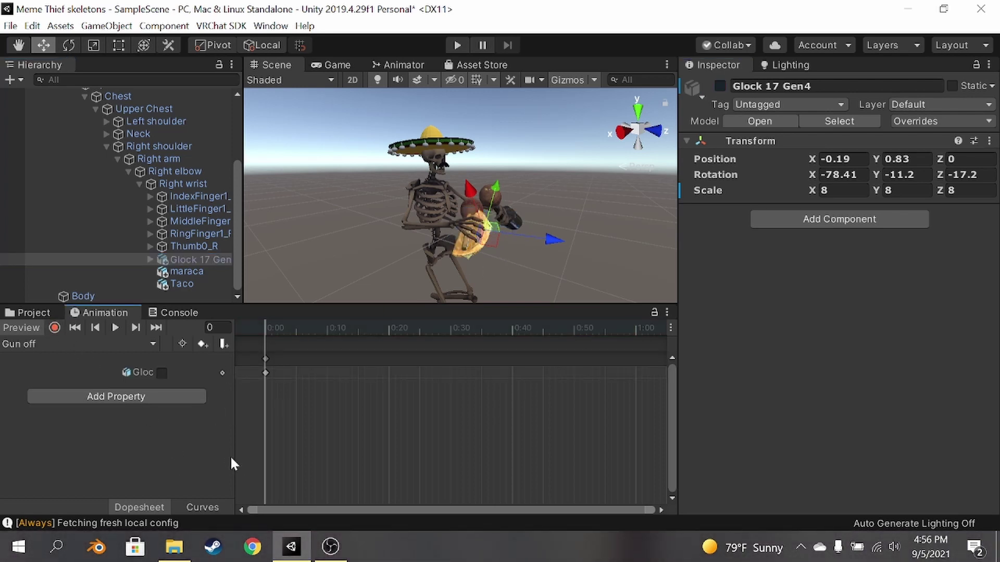
drag(232, 455, 396, 457)
right_drag(468, 209, 510, 234)
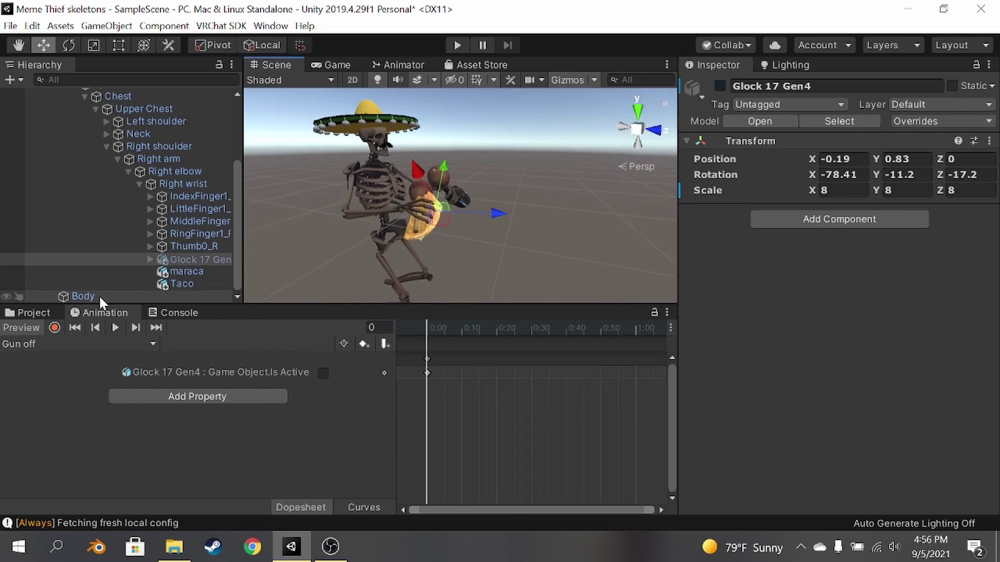
- Compare the avatar with the Gun off clip's preview switched off and on again
click(24, 326)
right_drag(504, 147, 321, 250)
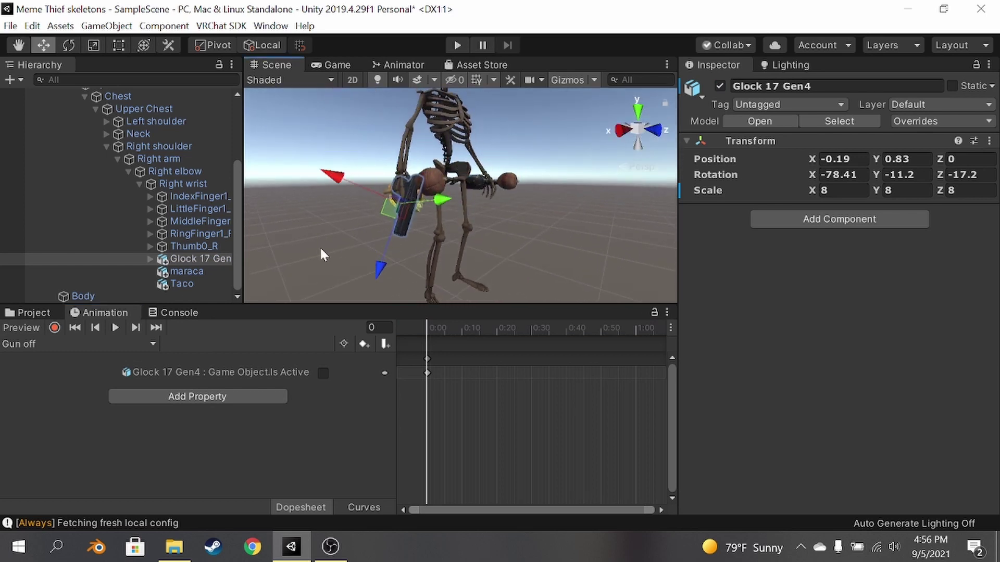
click(9, 328)
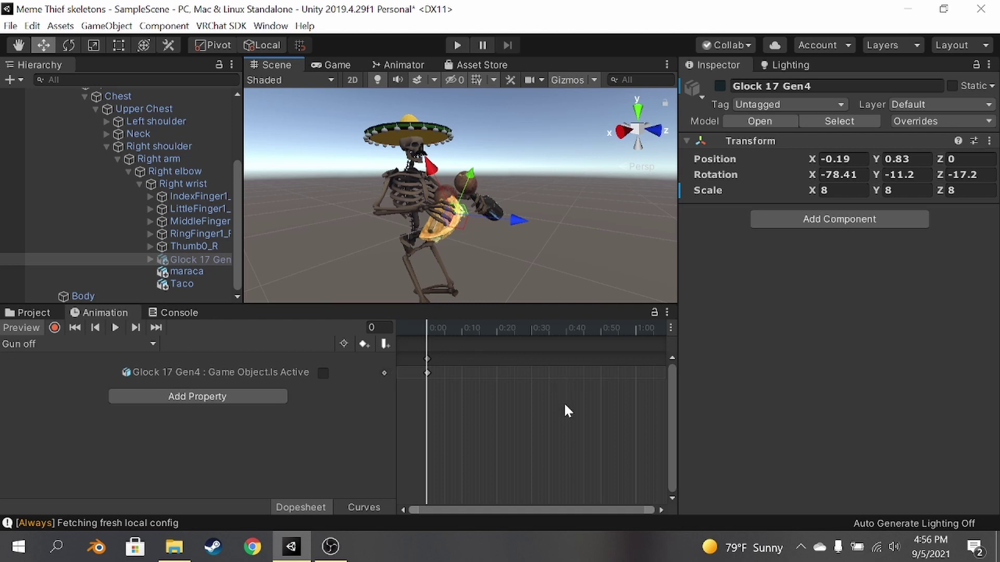
- Copy the Glock 17 Gen4 active-state keyframe from frame 0 to frame 1 of the Gun off clip
scroll(568, 411, up, 6)
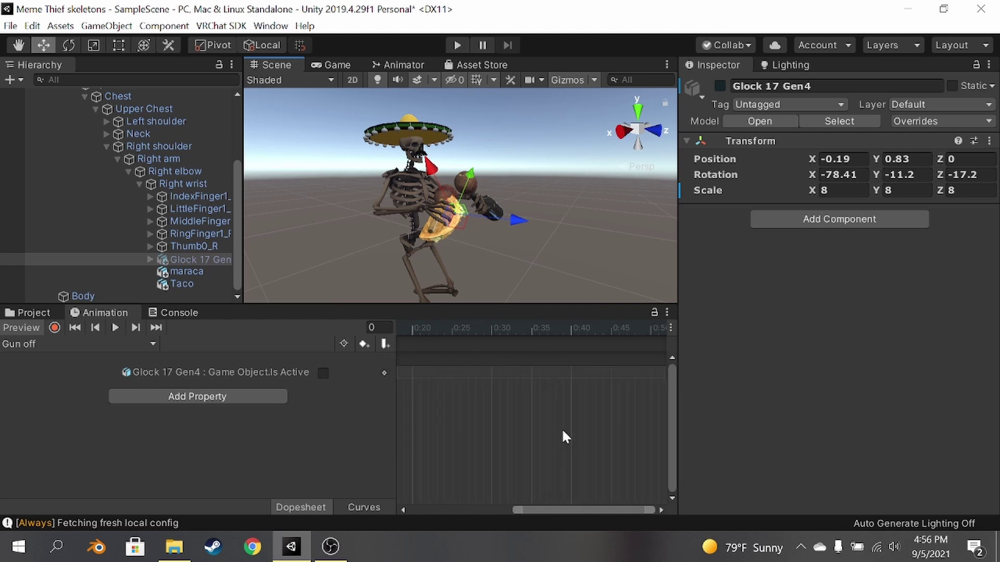
scroll(563, 442, up, 4)
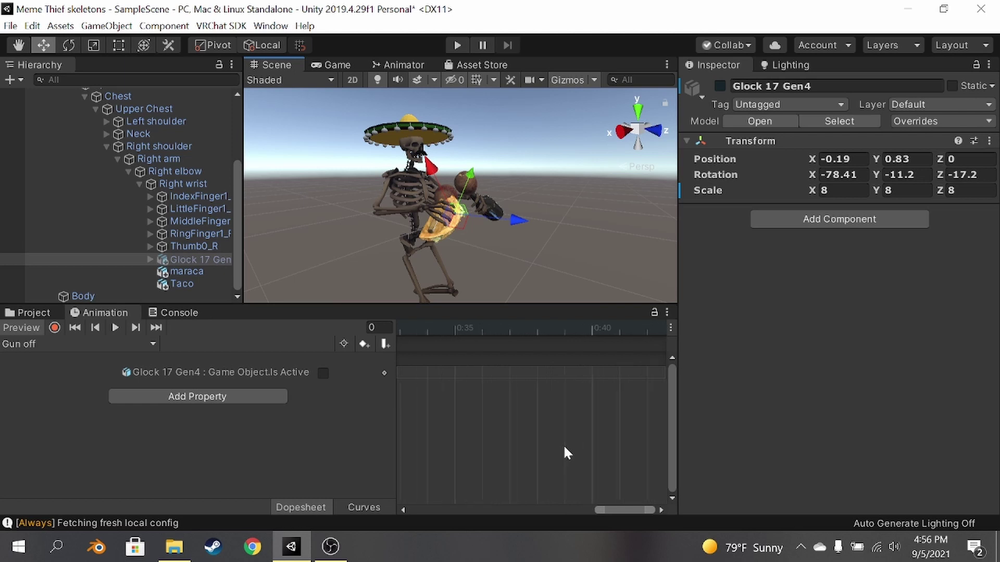
scroll(564, 444, up, 1)
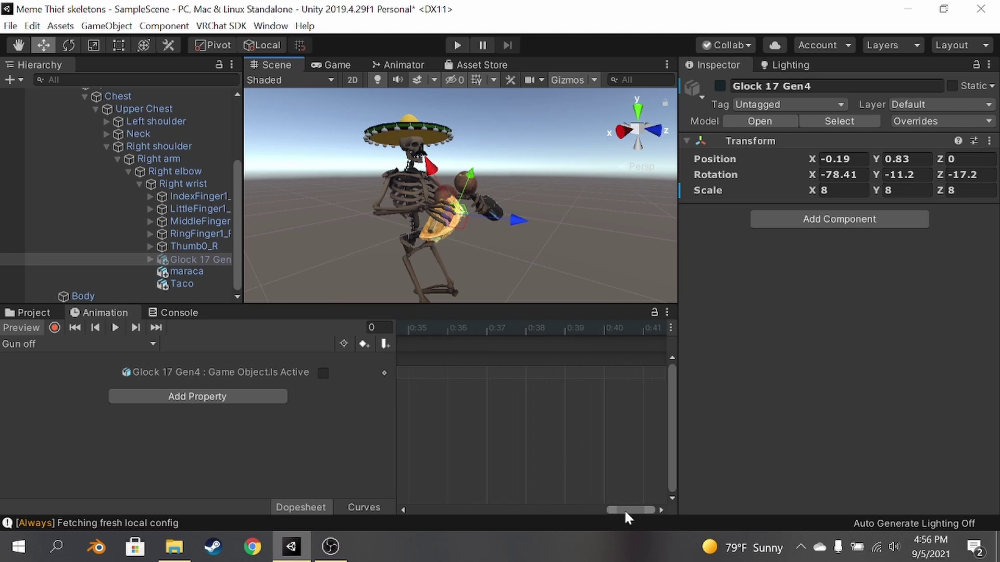
drag(623, 509, 358, 505)
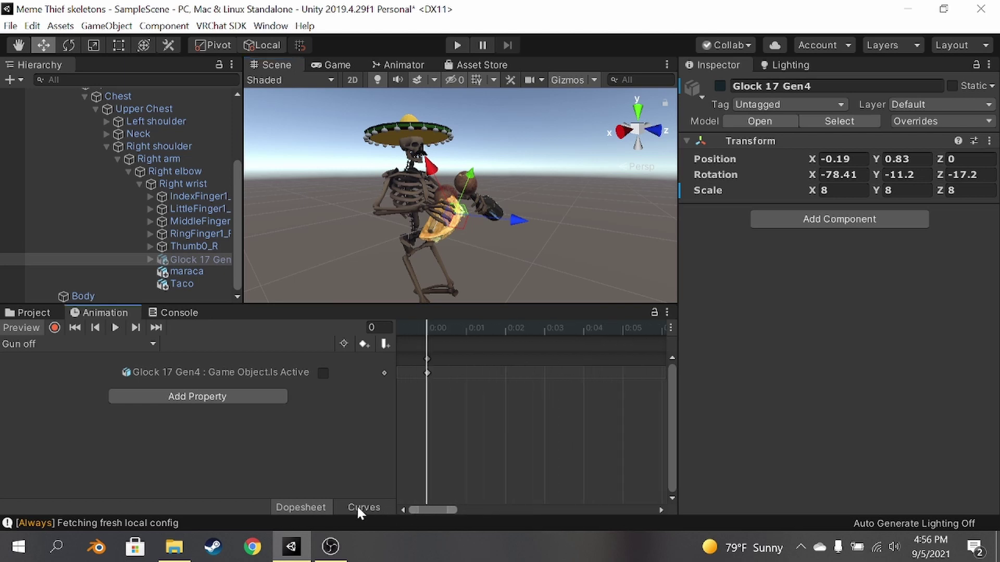
click(426, 358)
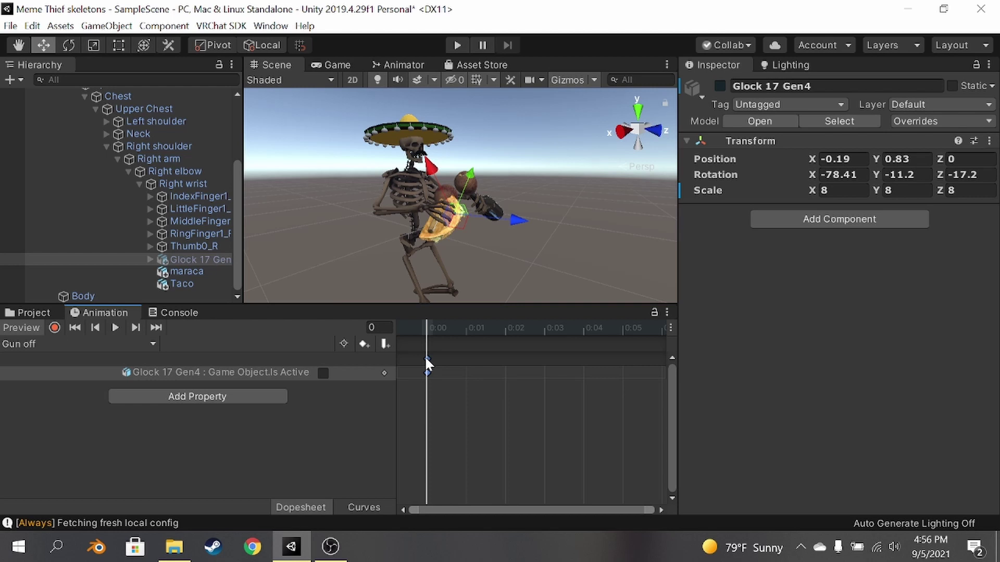
click(466, 329)
key(ctrl+v)
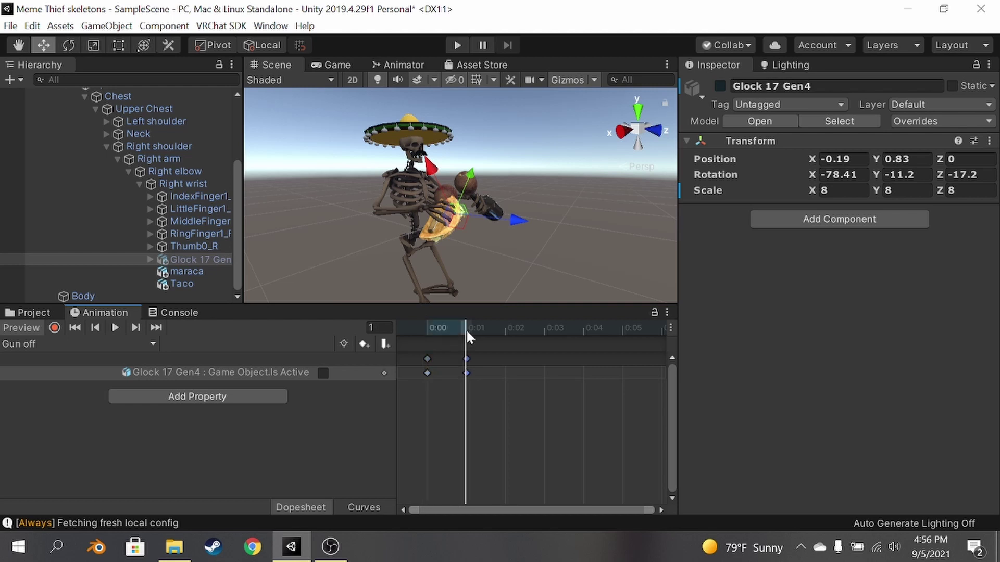
click(447, 391)
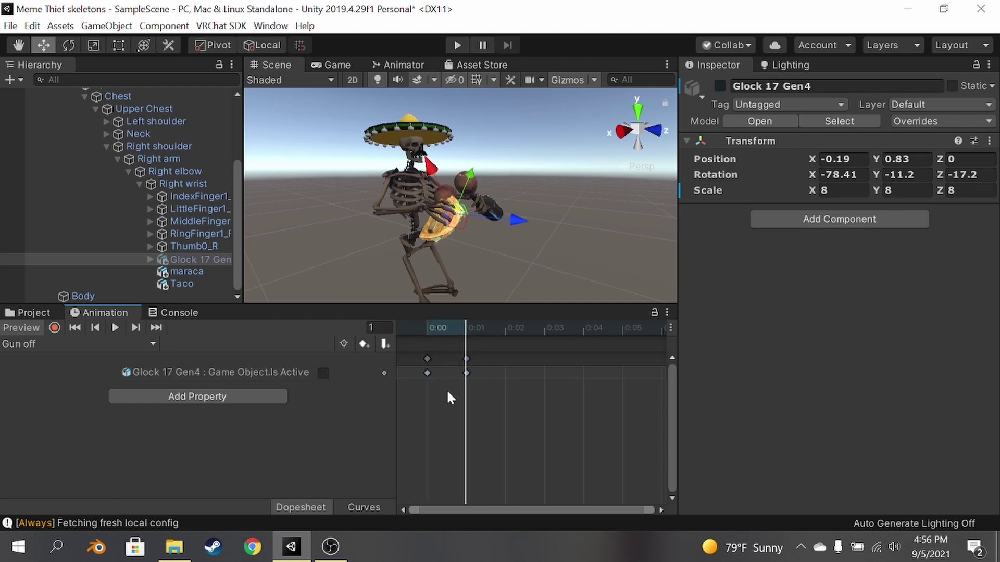
click(427, 359)
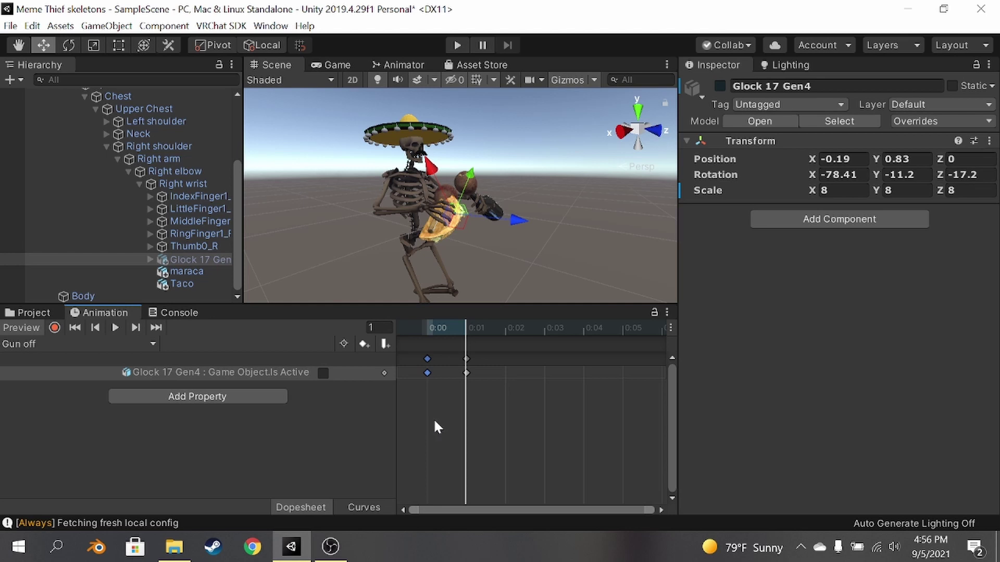
click(435, 422)
click(425, 375)
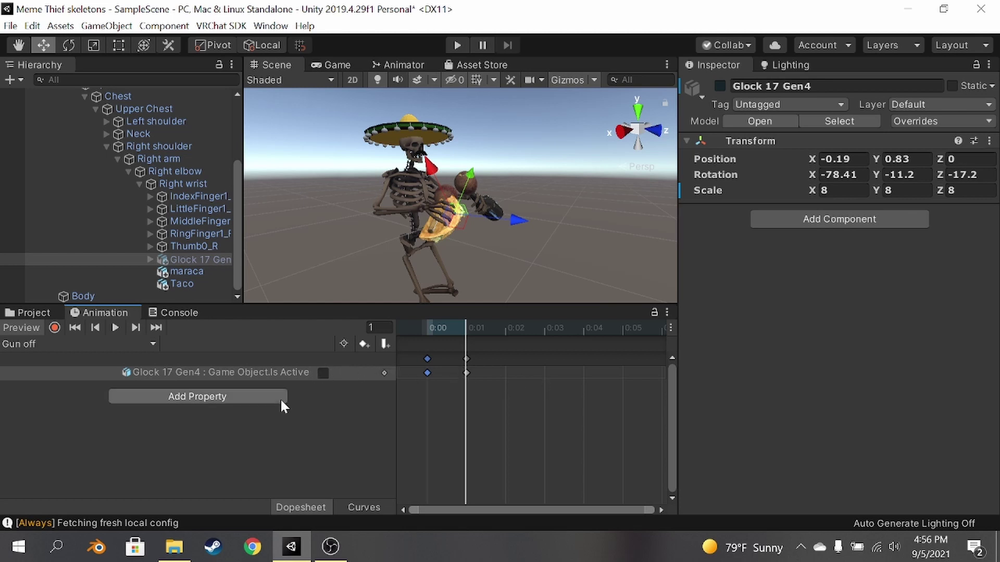
click(408, 437)
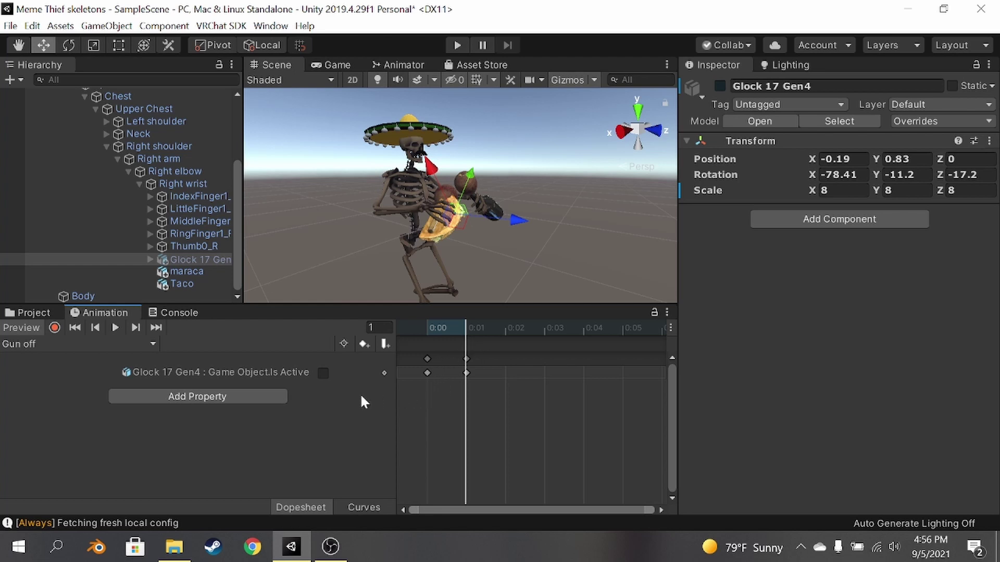
- Create another animation clip for Pablo and save it as "Gun on" in the Clips folder
click(71, 344)
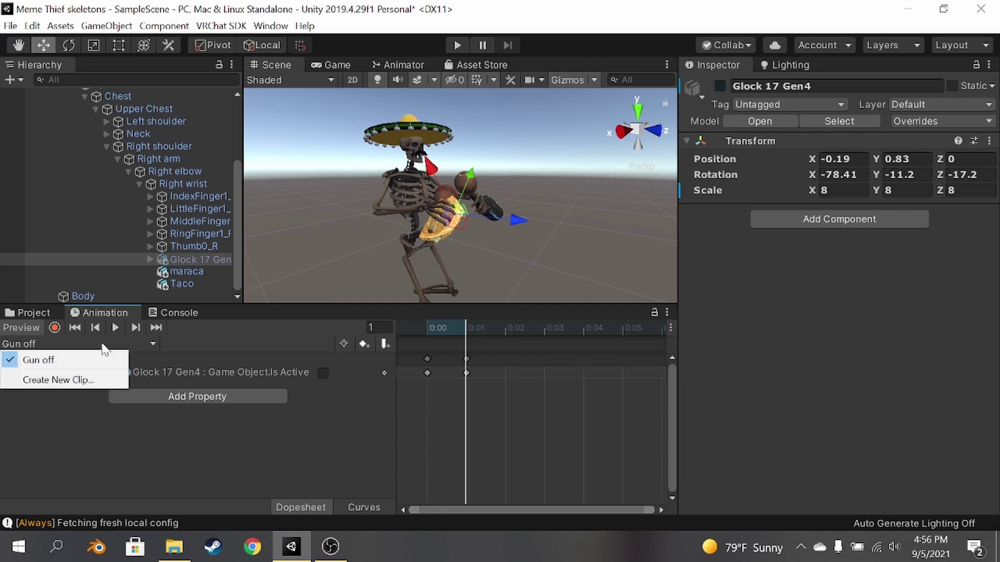
click(81, 382)
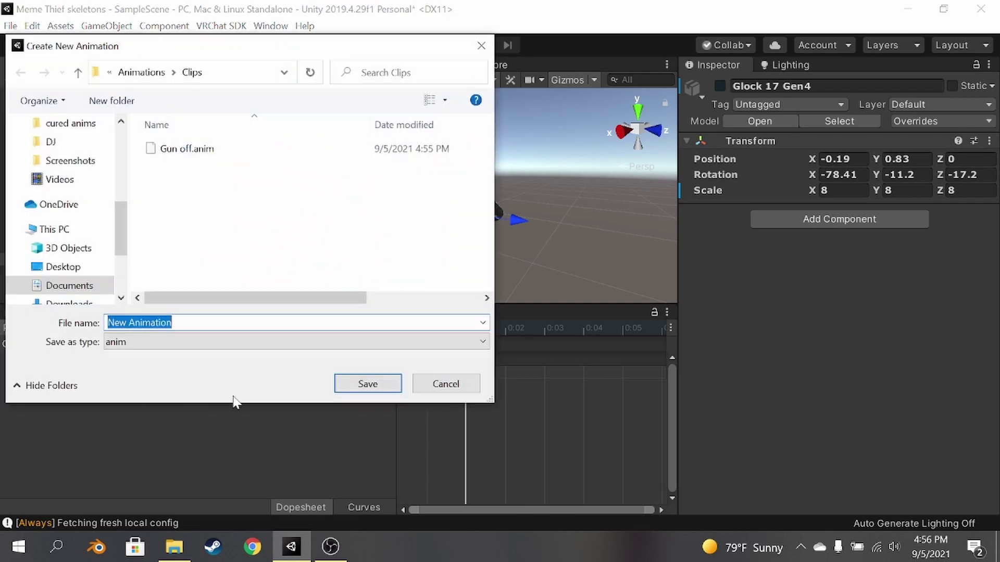
text(Gun of)
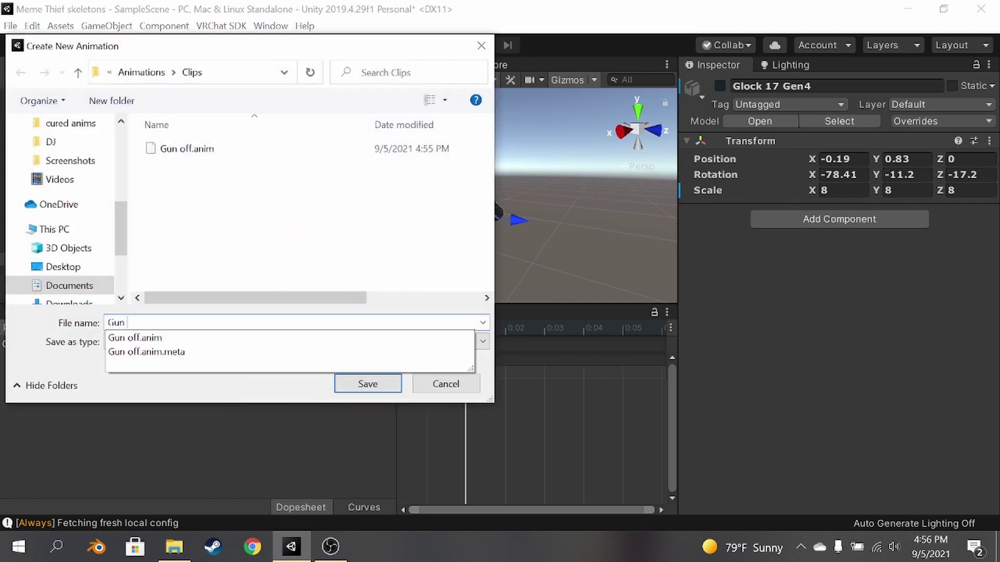
key(BackSpace)
text(n)
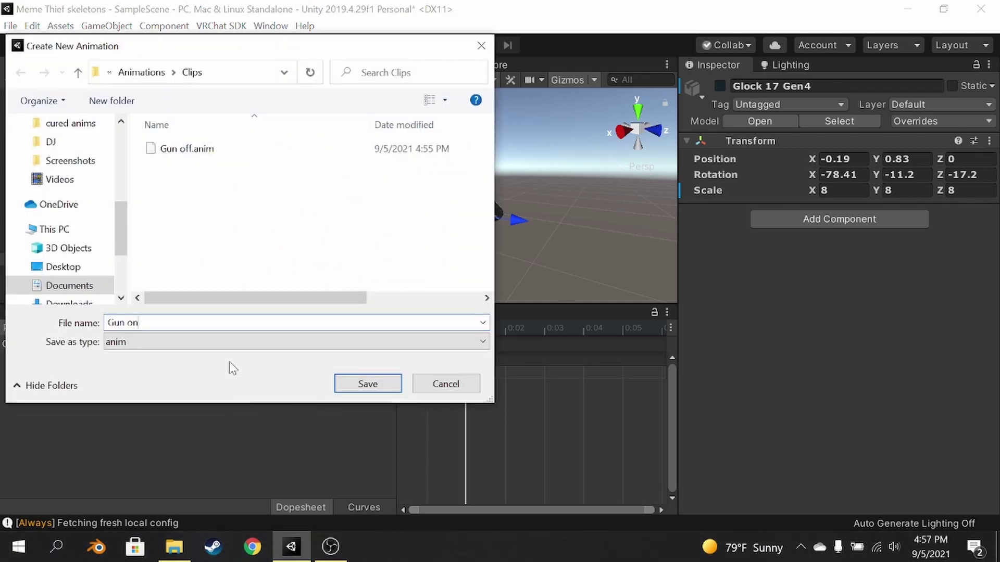
key(Return)
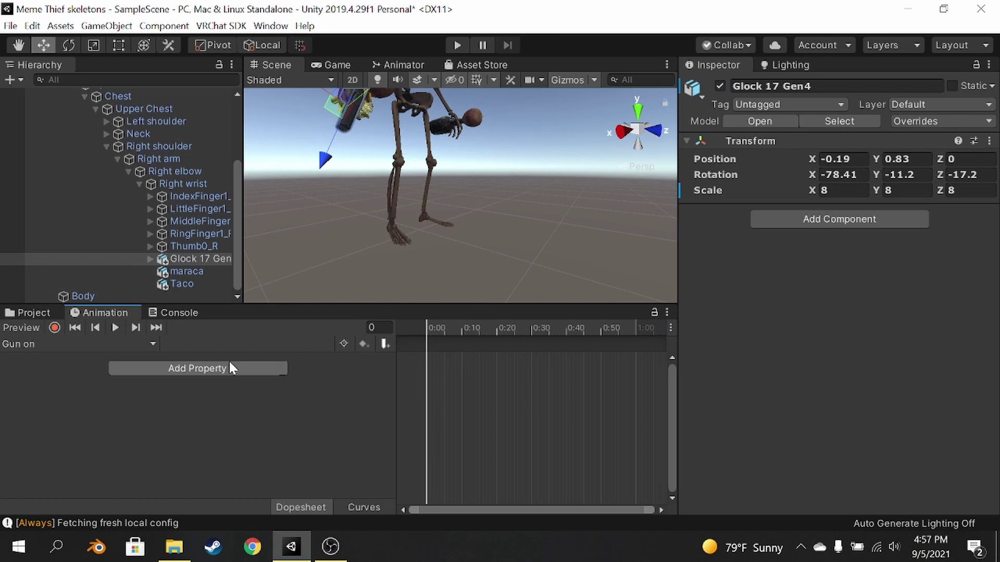
- Record the Glock 17 Gen4 active state at frame 0 of the Gun on clip and set it to active
click(55, 327)
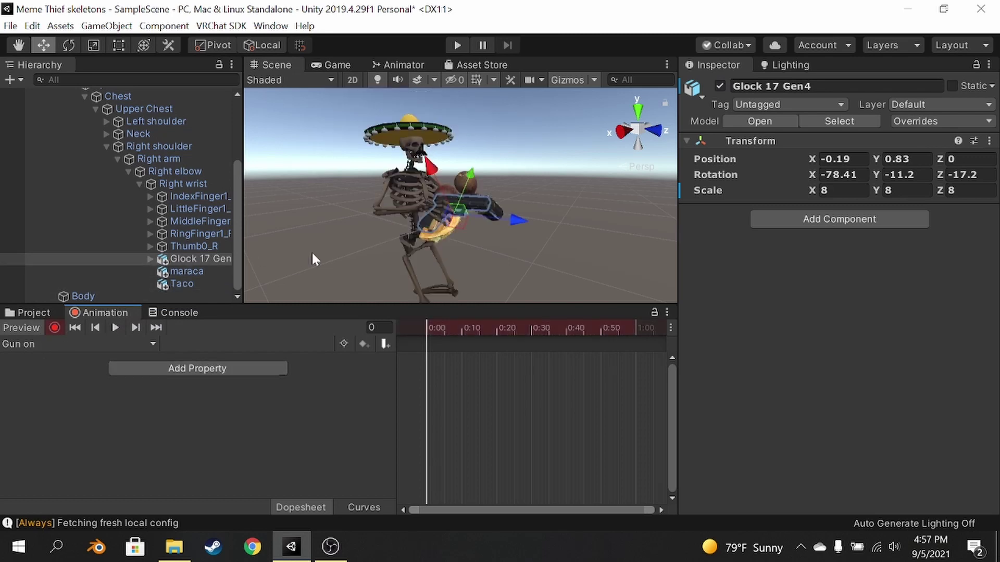
click(720, 85)
click(54, 328)
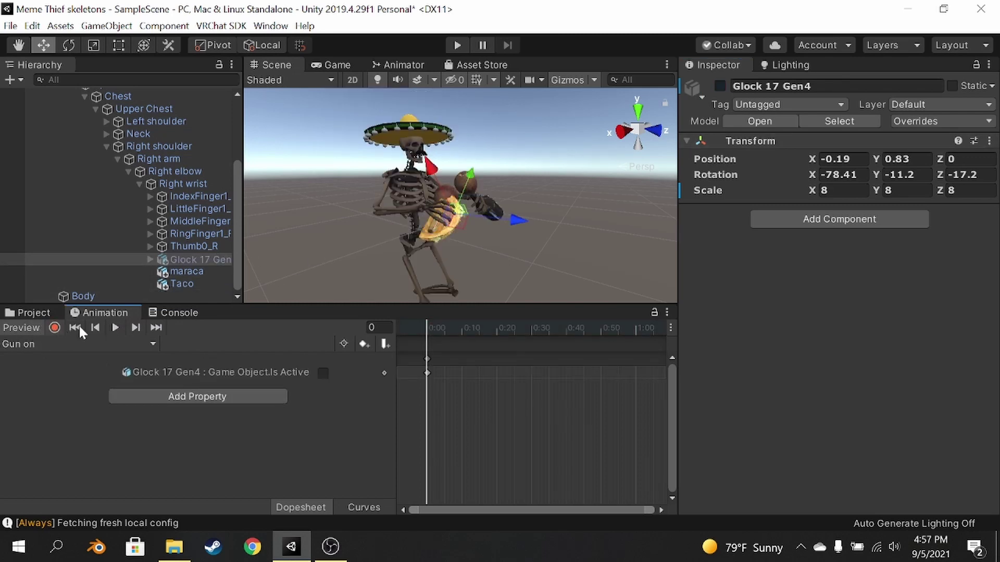
click(323, 373)
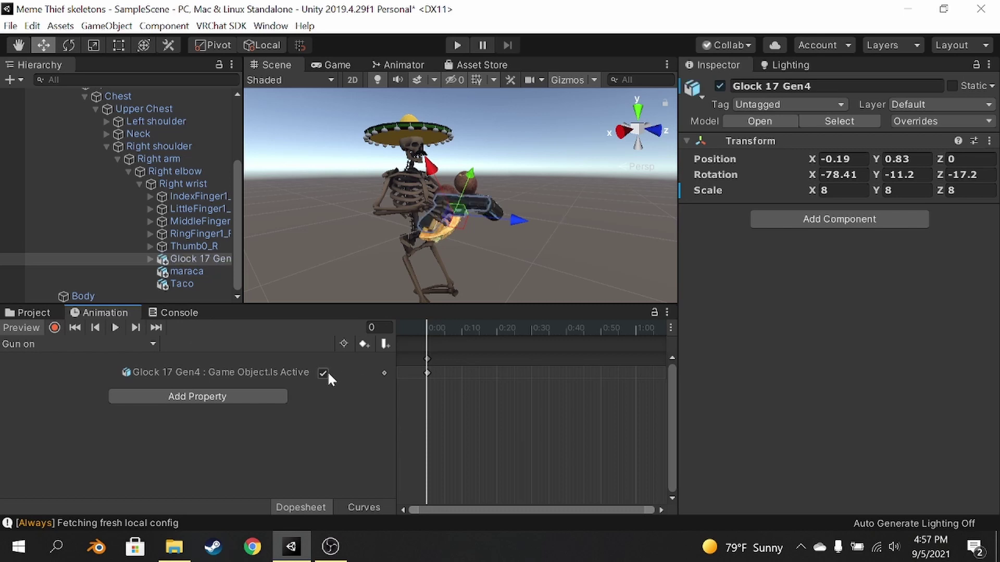
- Add a matching keyframe at frame 1 of the Gun on clip that keeps the Glock 17 Gen4 active
click(428, 363)
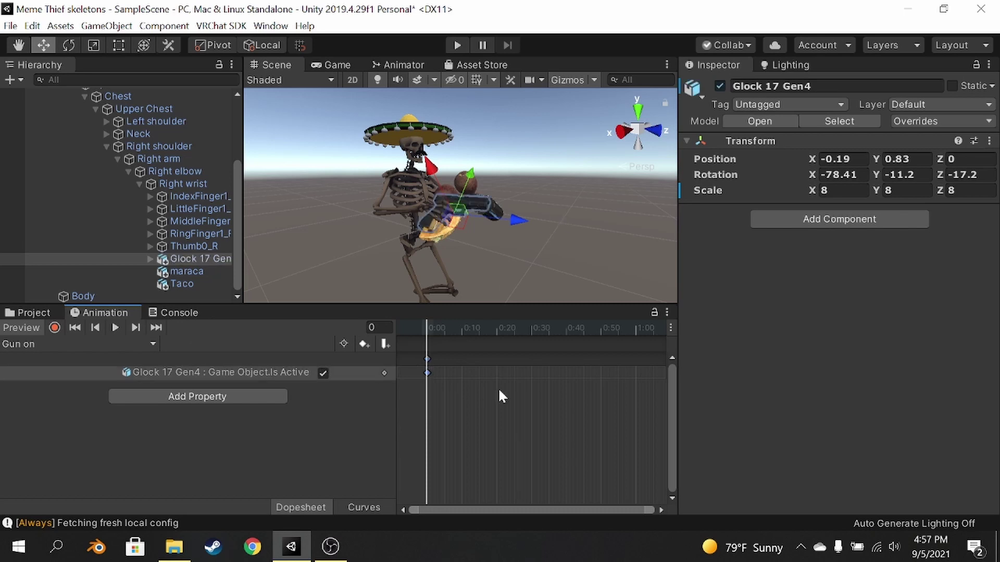
scroll(500, 391, up, 5)
scroll(517, 411, up, 6)
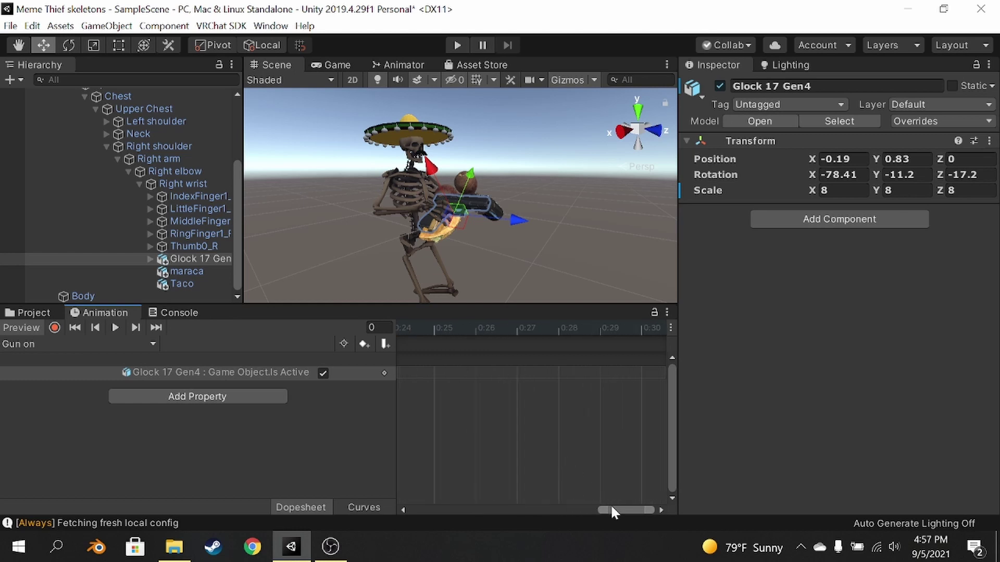
drag(610, 509, 417, 510)
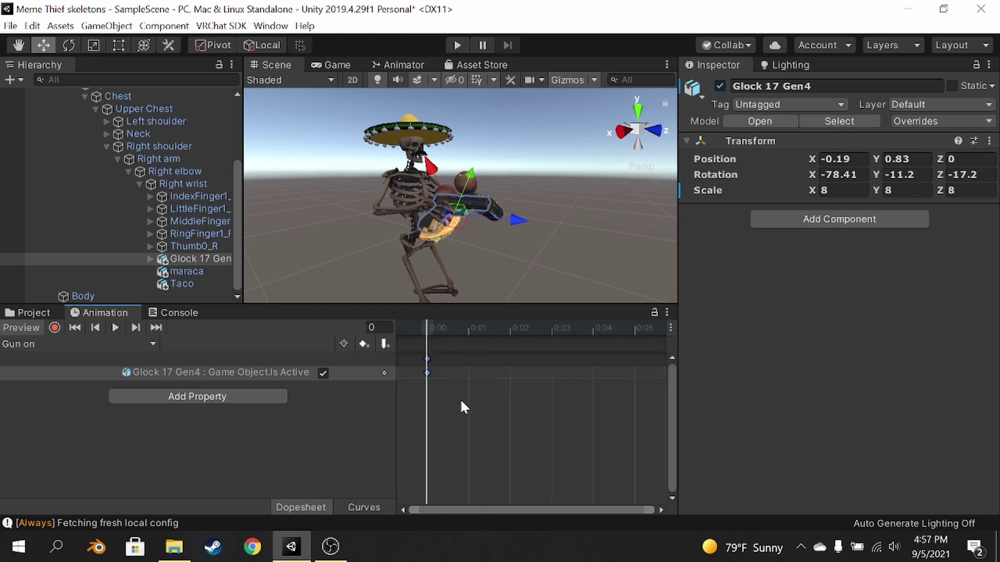
click(469, 329)
key(k)
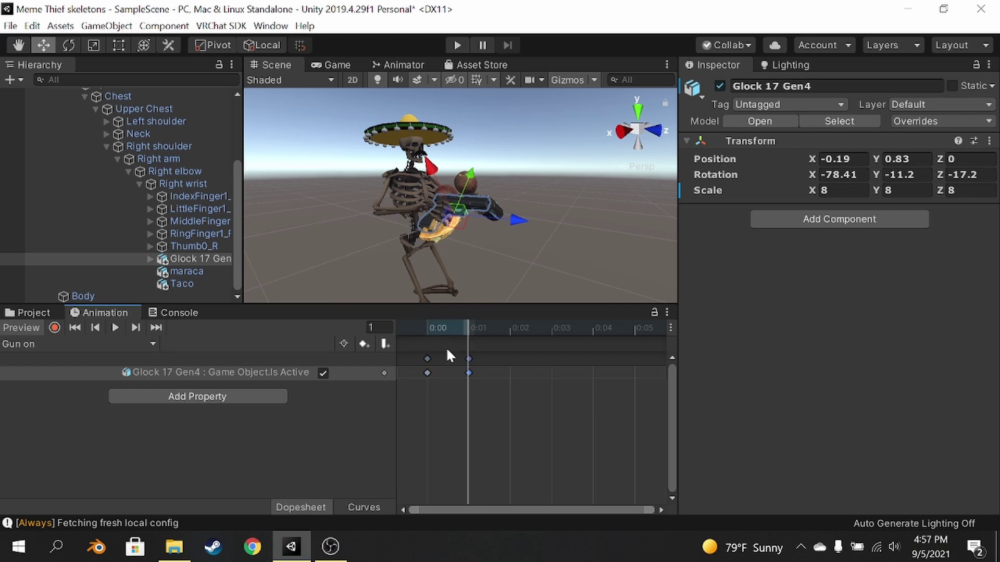
click(331, 423)
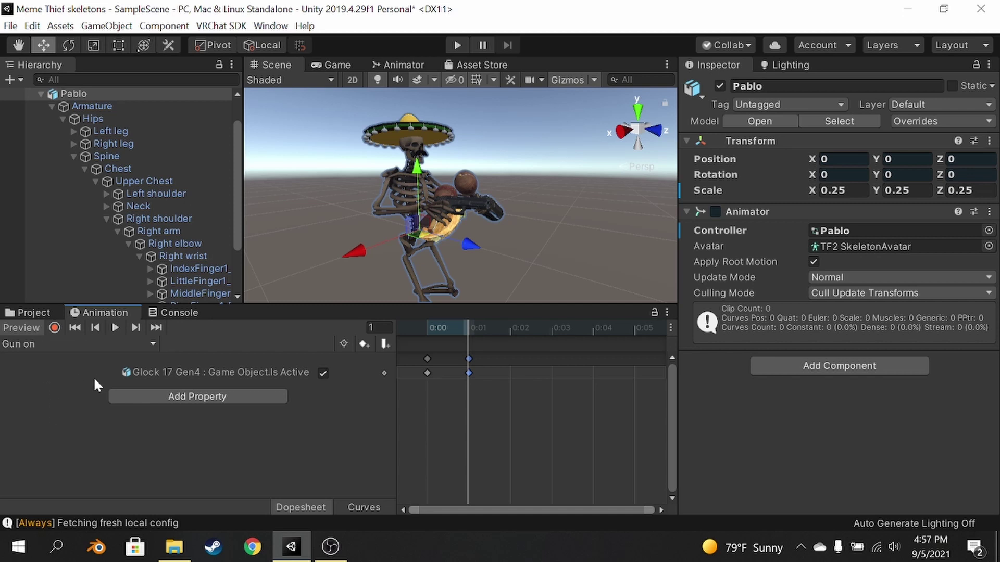
- Create a new animation clip for Pablo and save it as "Taco off" in the Clips folder
click(54, 342)
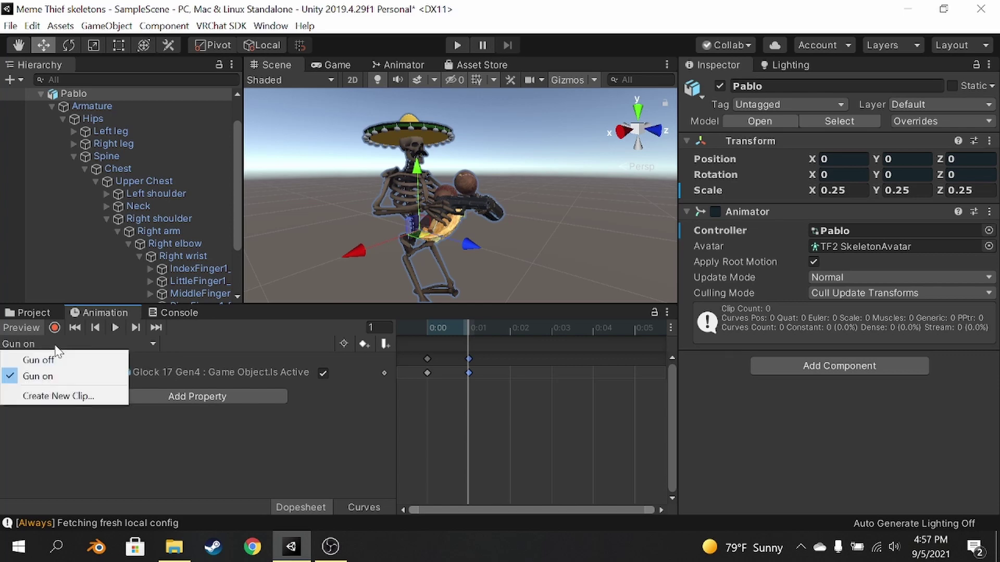
click(70, 402)
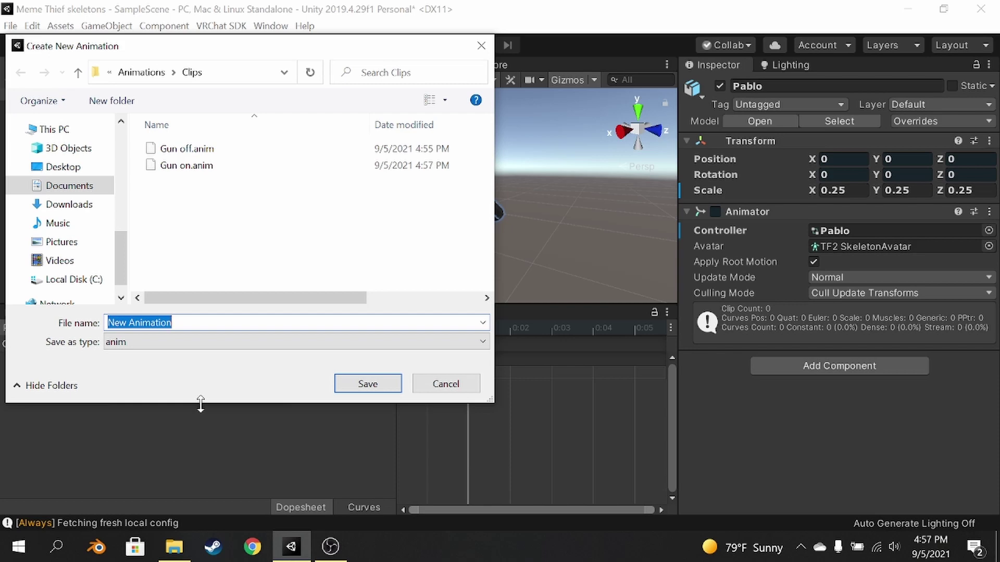
text(T)
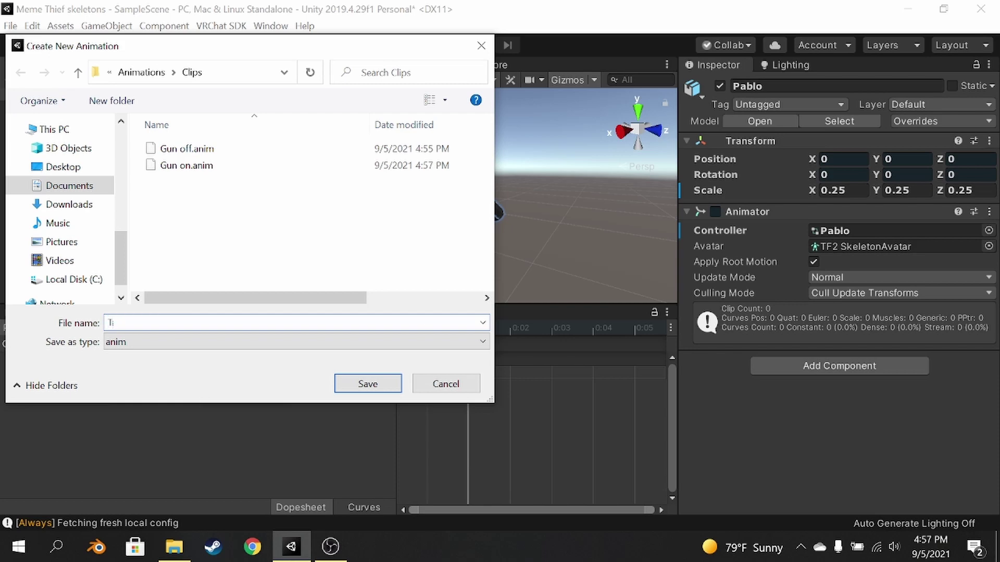
text(aco off)
key(Return)
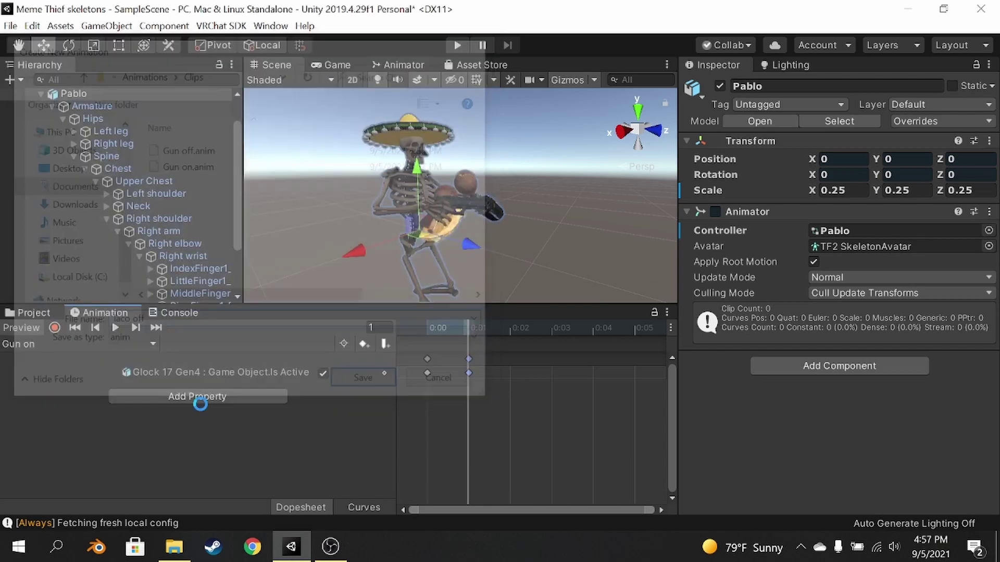
alt+drag(495, 191, 447, 151)
right_drag(447, 150, 445, 145)
middle_drag(444, 133, 455, 168)
right_drag(455, 168, 462, 206)
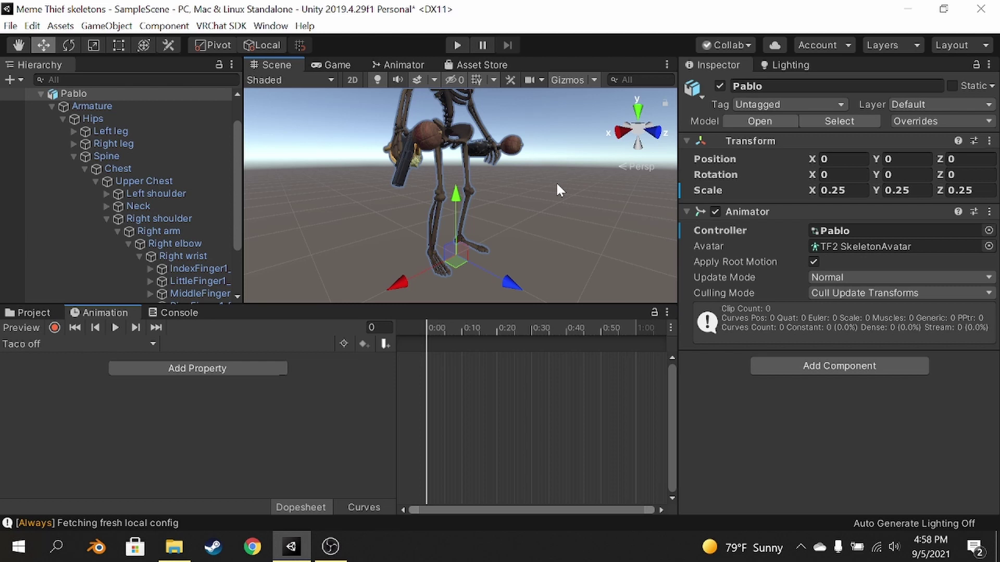
- Add the Is Active property of the Taco under Right wrist to the Taco off clip
scroll(171, 213, down, 3)
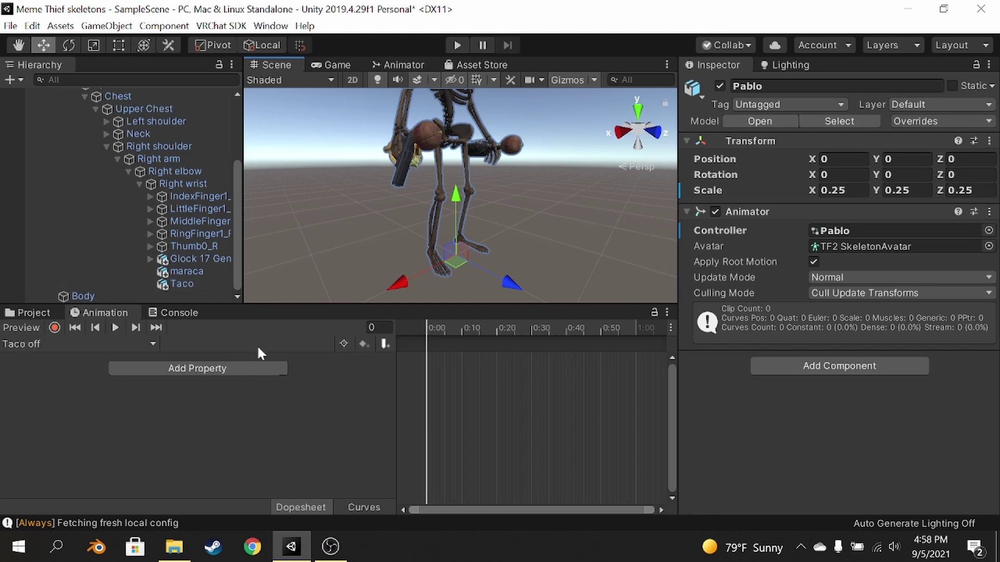
click(244, 370)
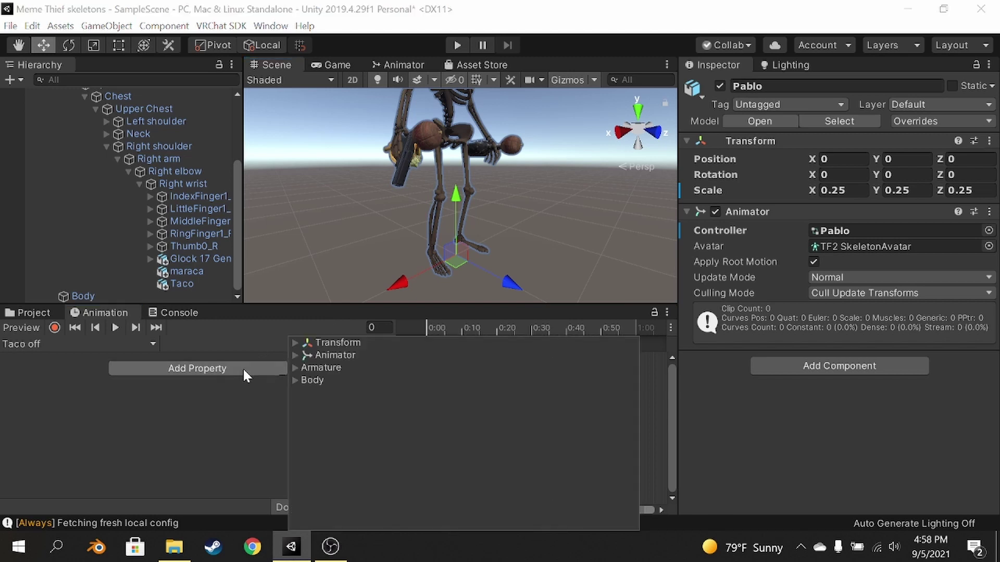
click(295, 367)
click(306, 405)
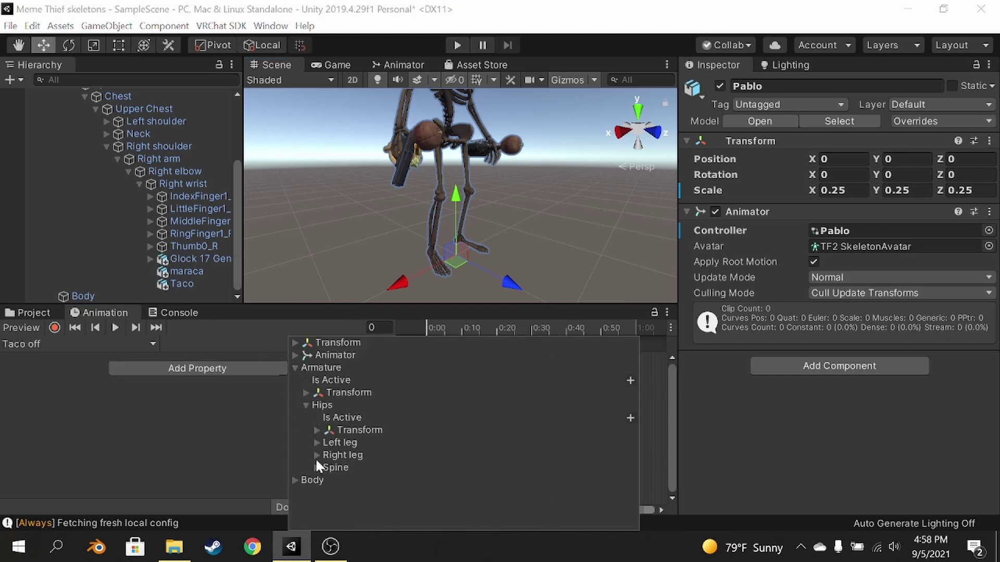
click(317, 466)
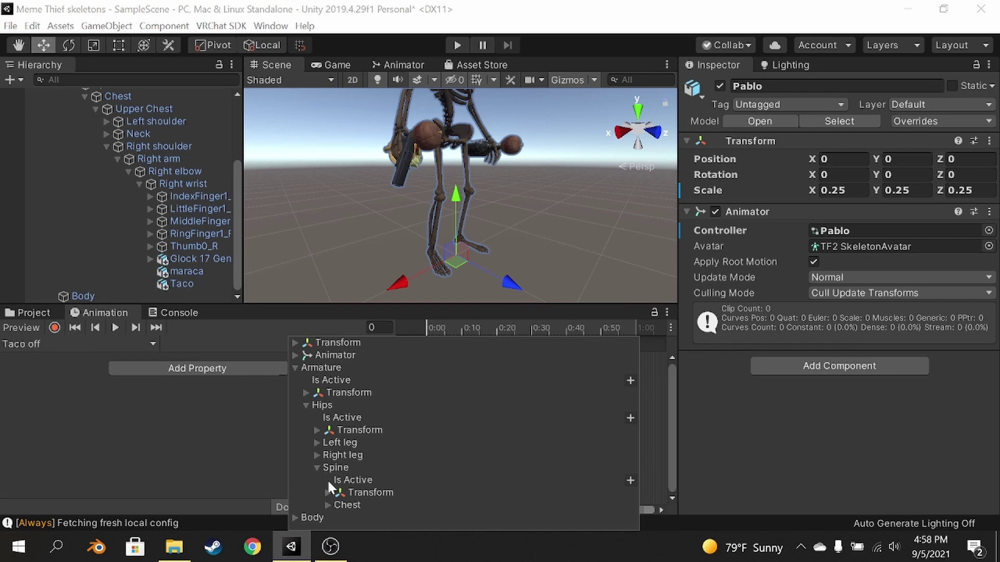
click(327, 505)
click(339, 511)
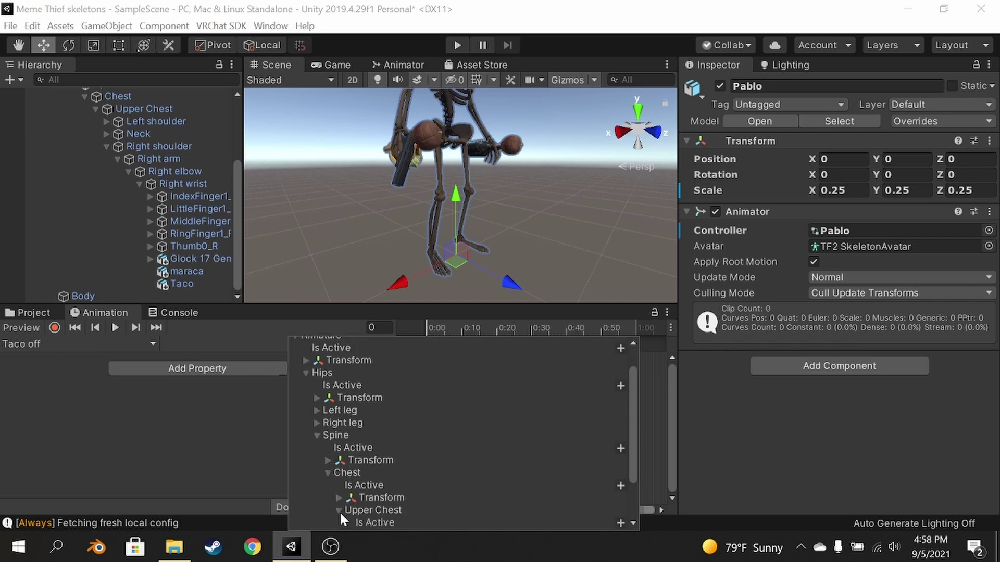
click(348, 510)
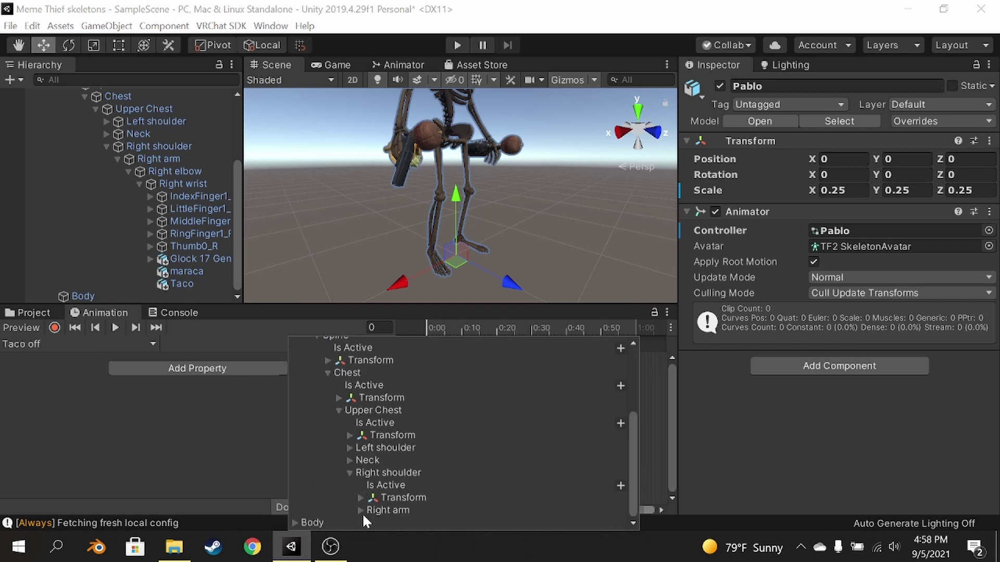
click(360, 510)
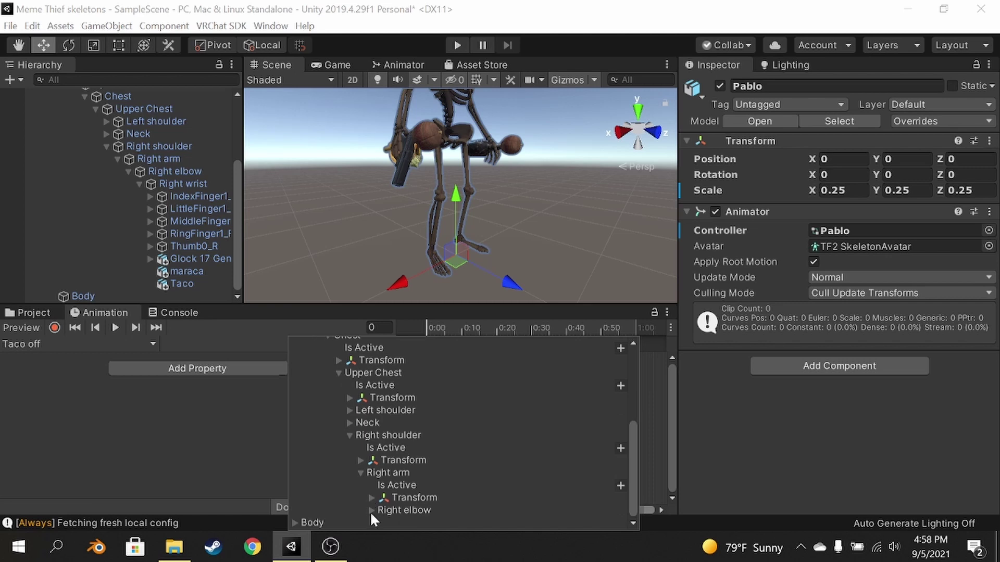
click(370, 510)
click(381, 511)
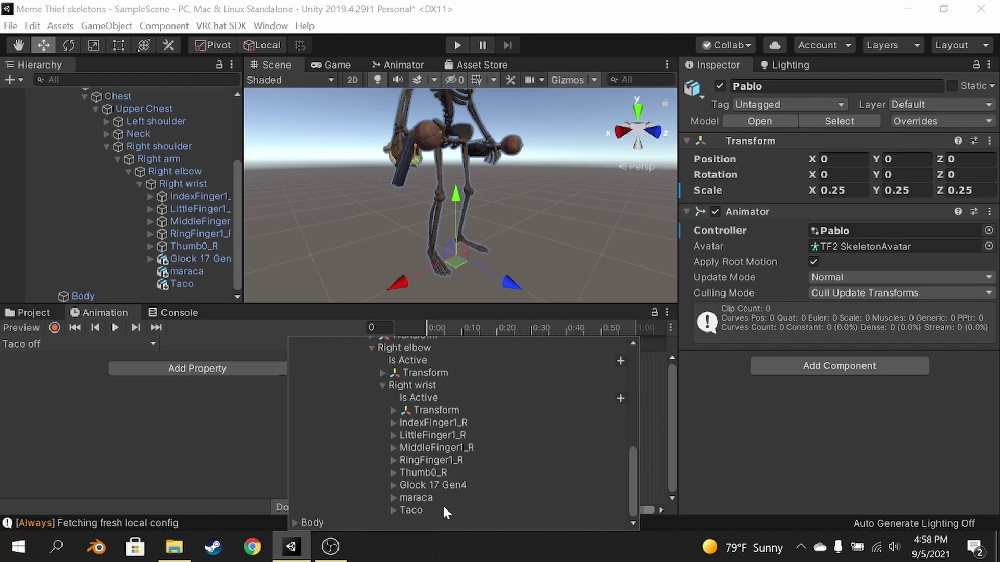
click(393, 511)
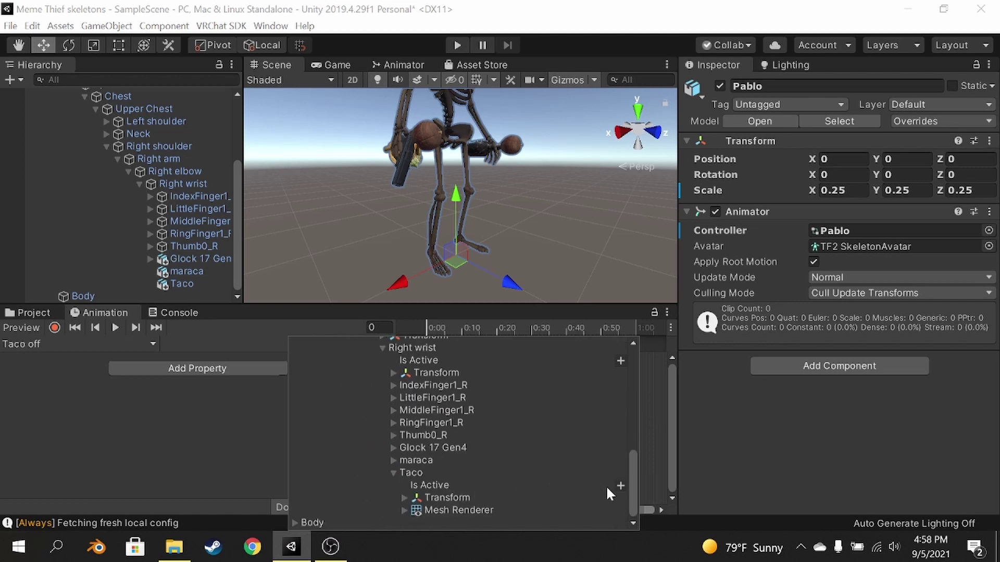
click(620, 487)
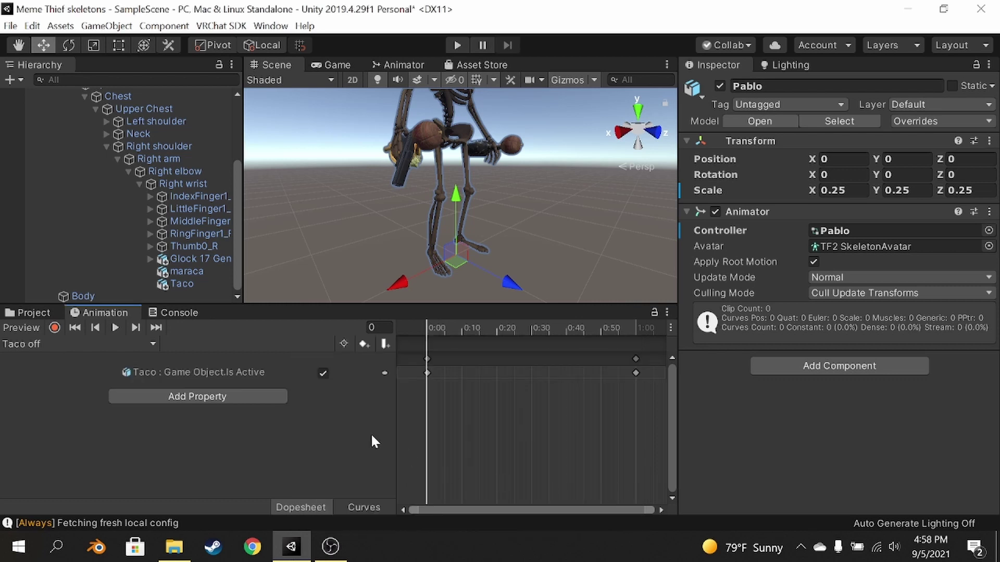
- Set the Taco to inactive at frame 0 of the Taco off clip and delete the keyframe at 1:00
click(323, 374)
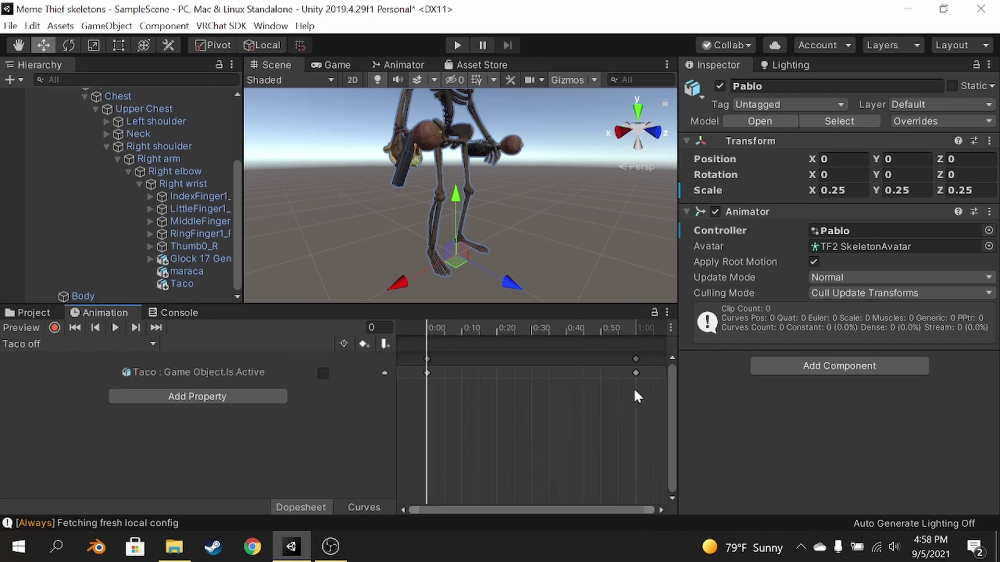
click(633, 357)
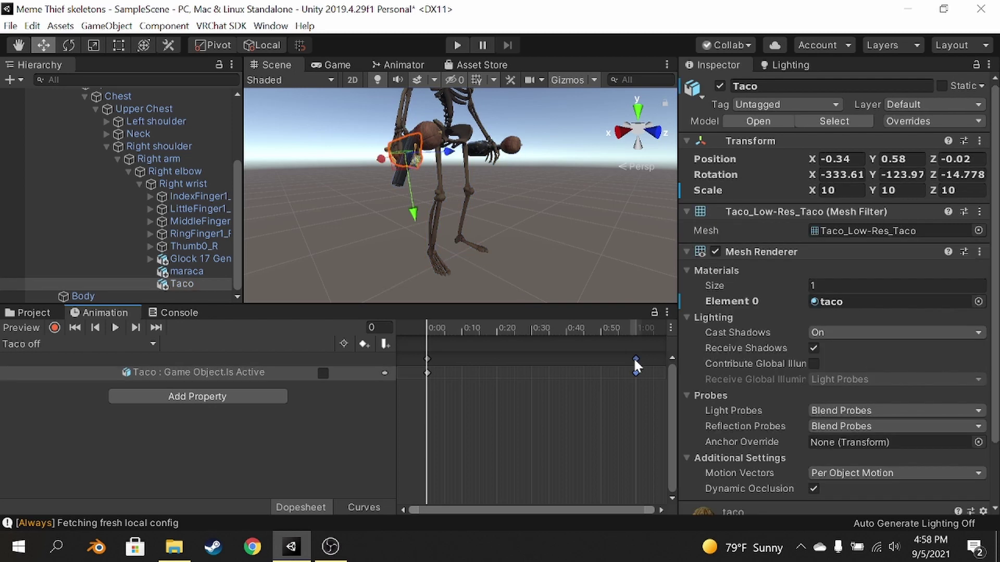
key(Delete)
- Paste a copy of the Taco's inactive keyframe at frame 1 of the Taco off clip
scroll(524, 406, up, 8)
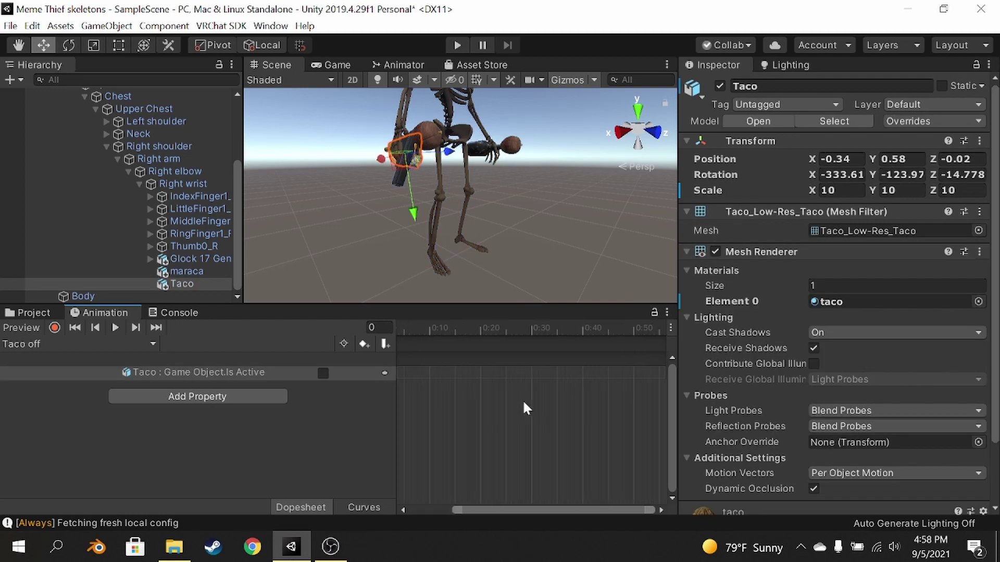
scroll(527, 418, up, 12)
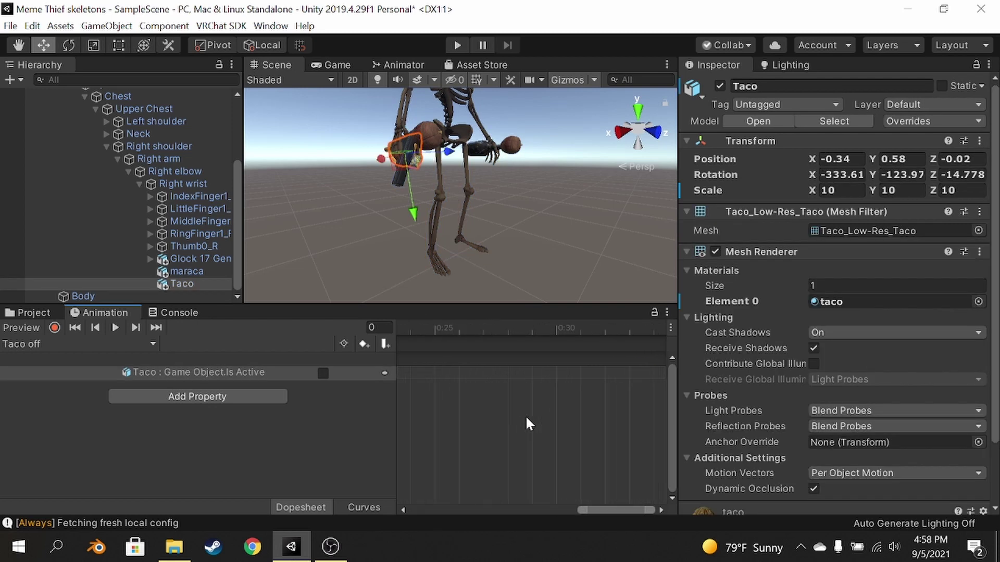
scroll(526, 418, up, 3)
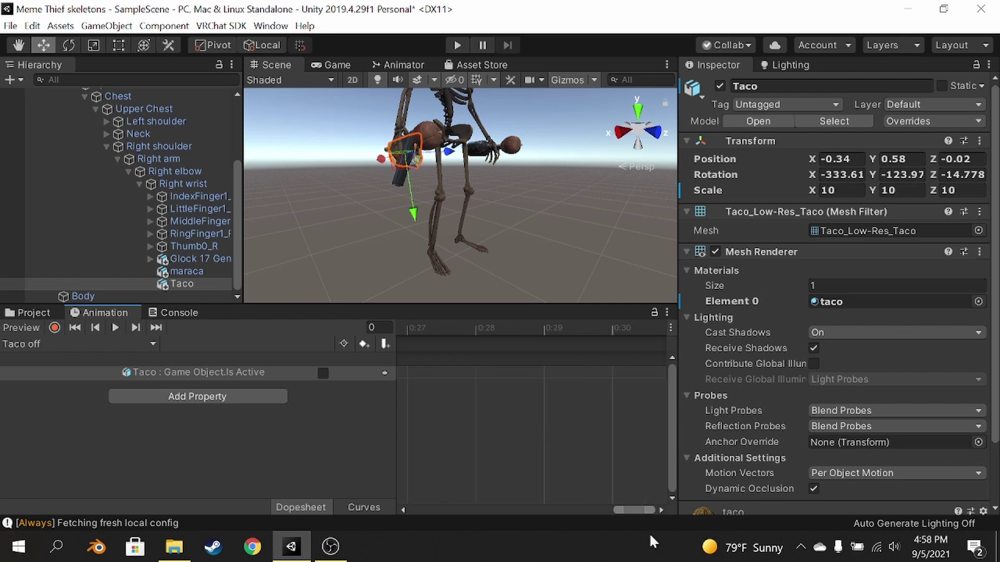
drag(639, 511, 379, 498)
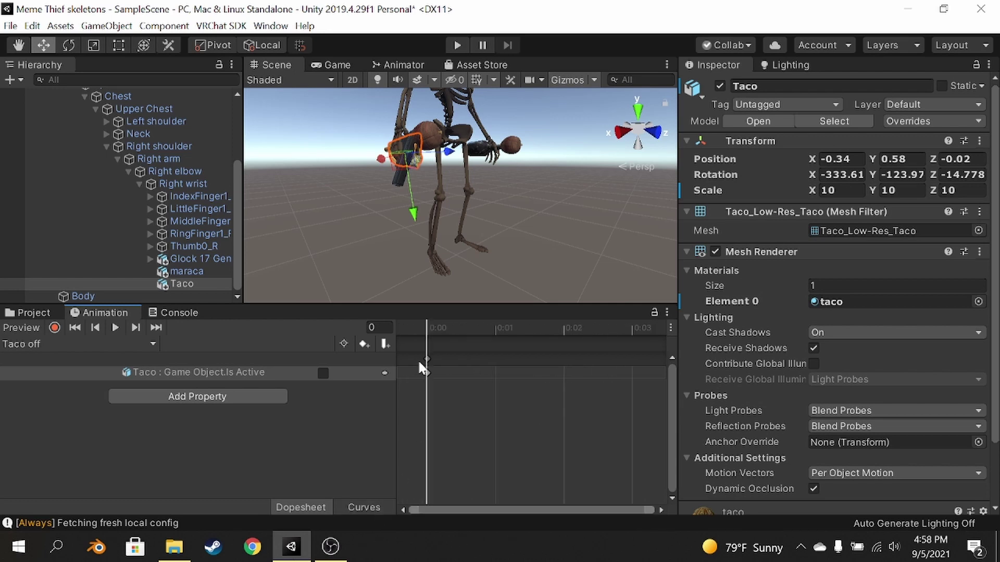
click(498, 327)
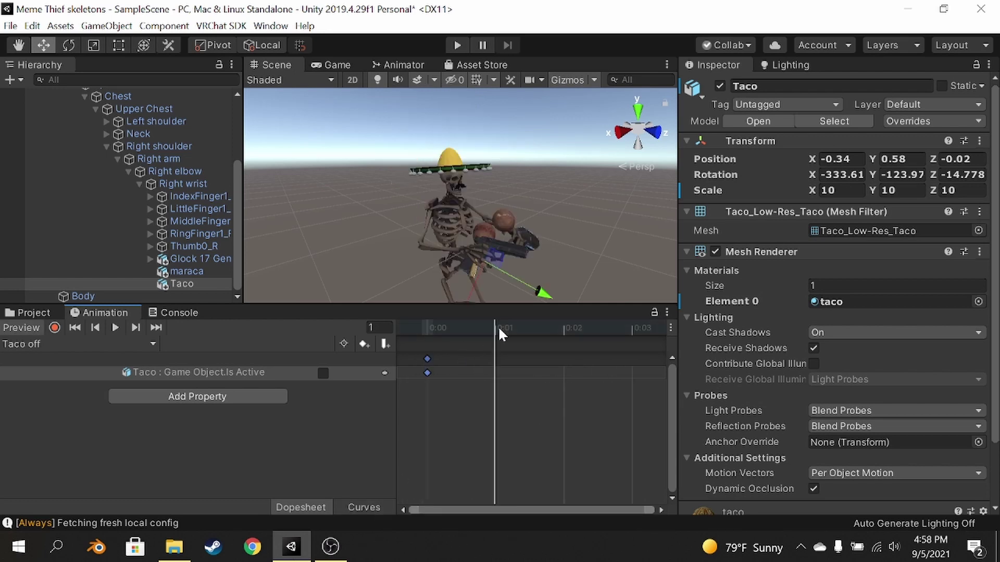
key(ctrl+v)
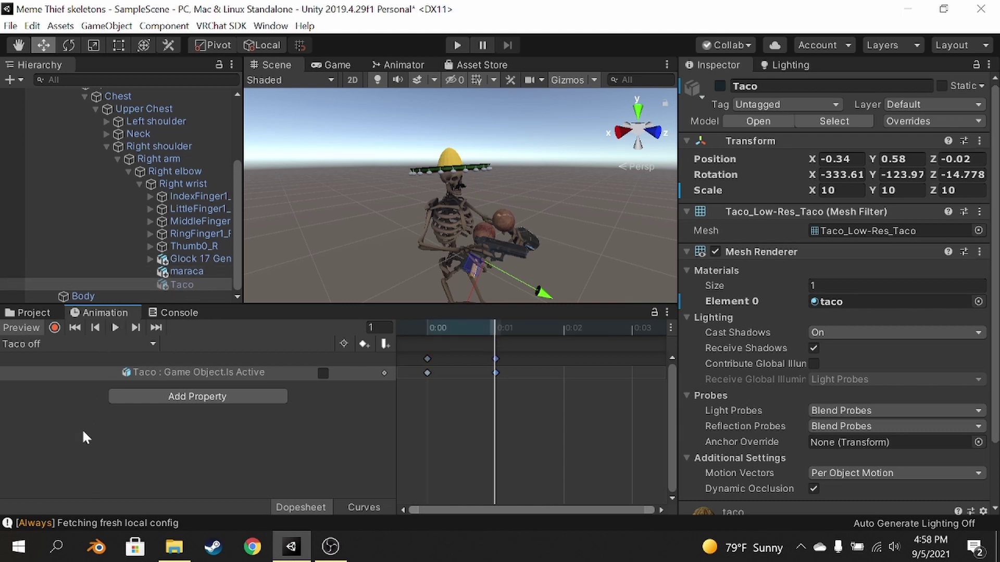
click(130, 451)
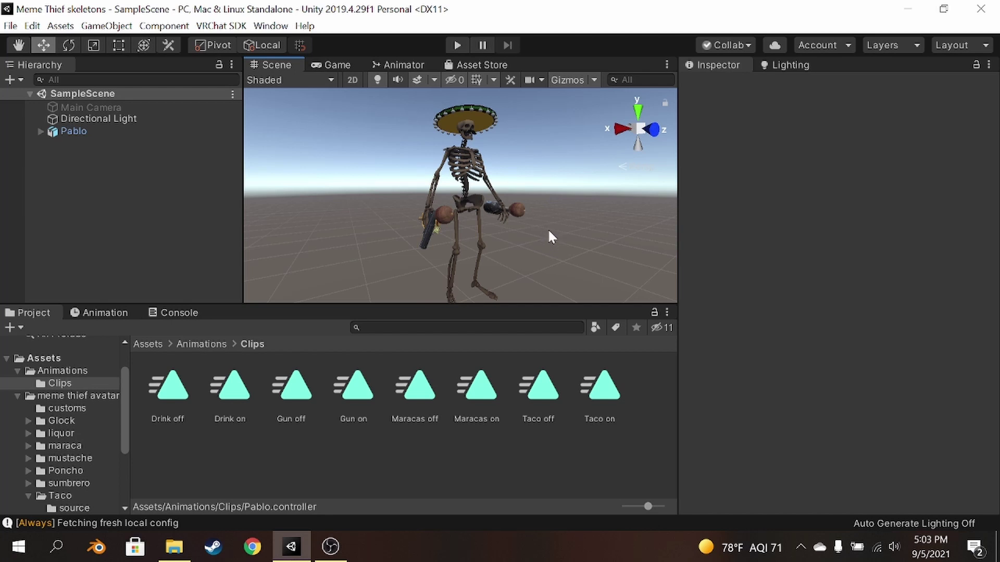
- Deactivate the maraca objects in both of the skeleton's hands
click(516, 210)
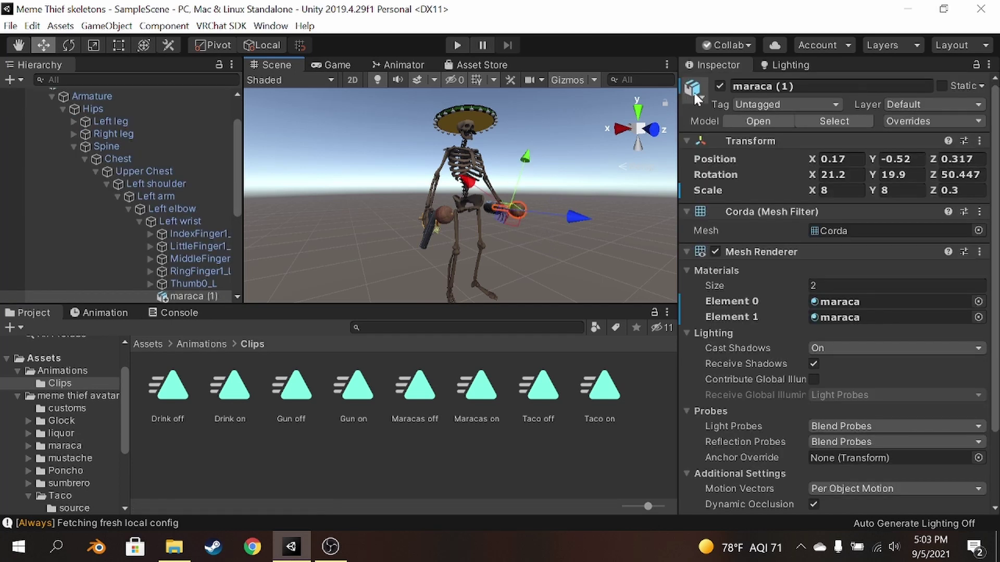
click(719, 86)
click(448, 211)
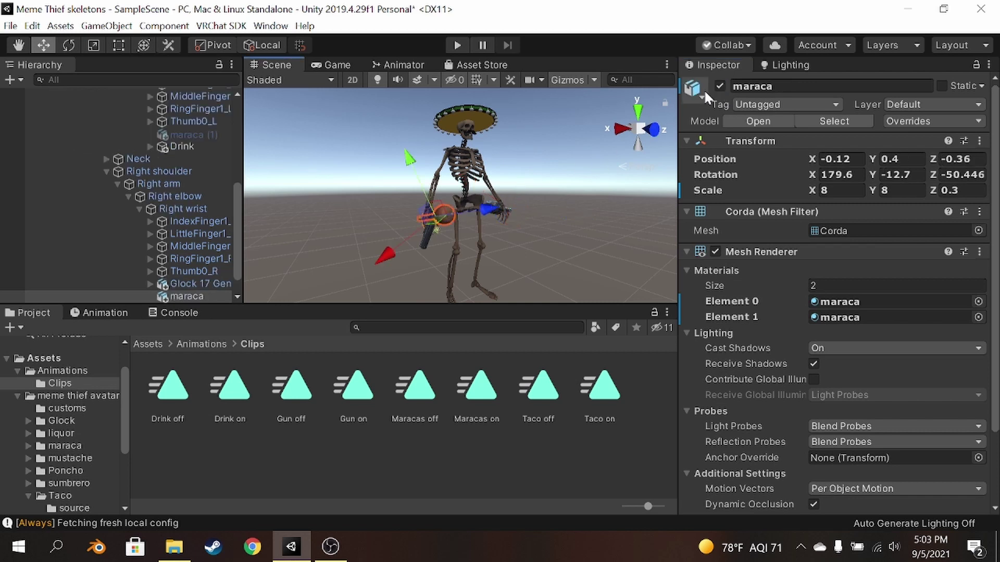
click(720, 86)
- Deactivate the liquor bottle in the left hand and the Taco in the right hand
scroll(552, 223, up, 2)
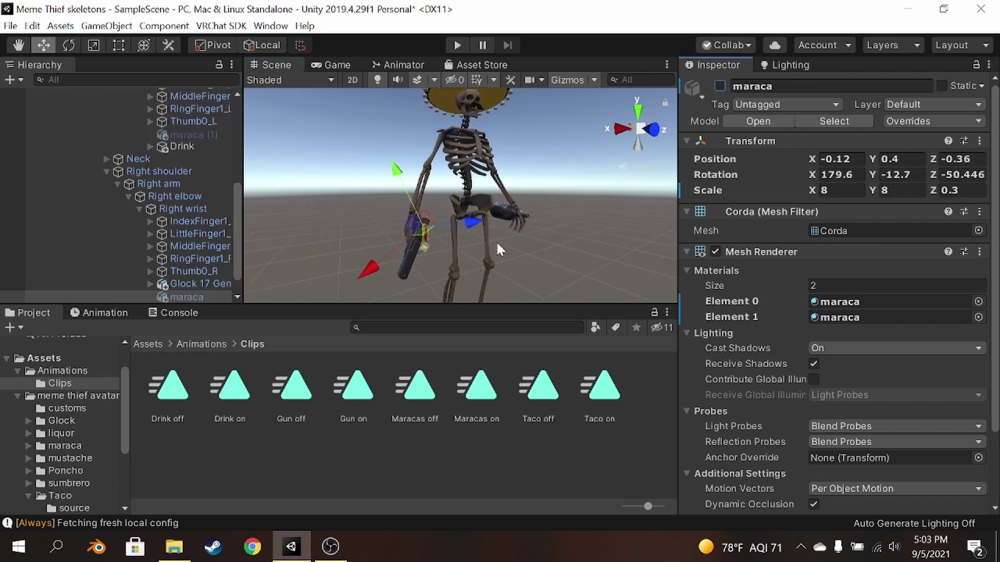
click(498, 207)
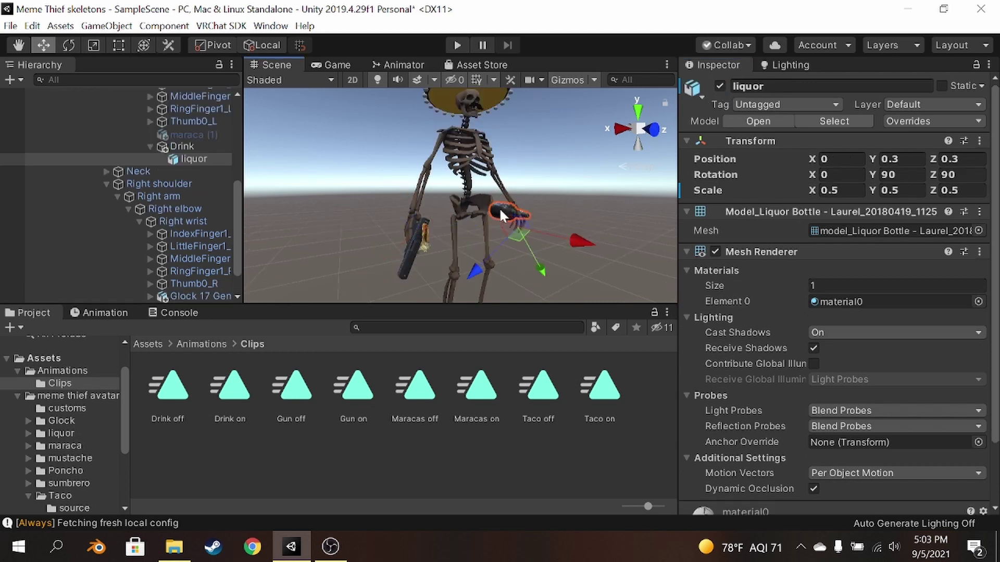
click(718, 85)
click(427, 241)
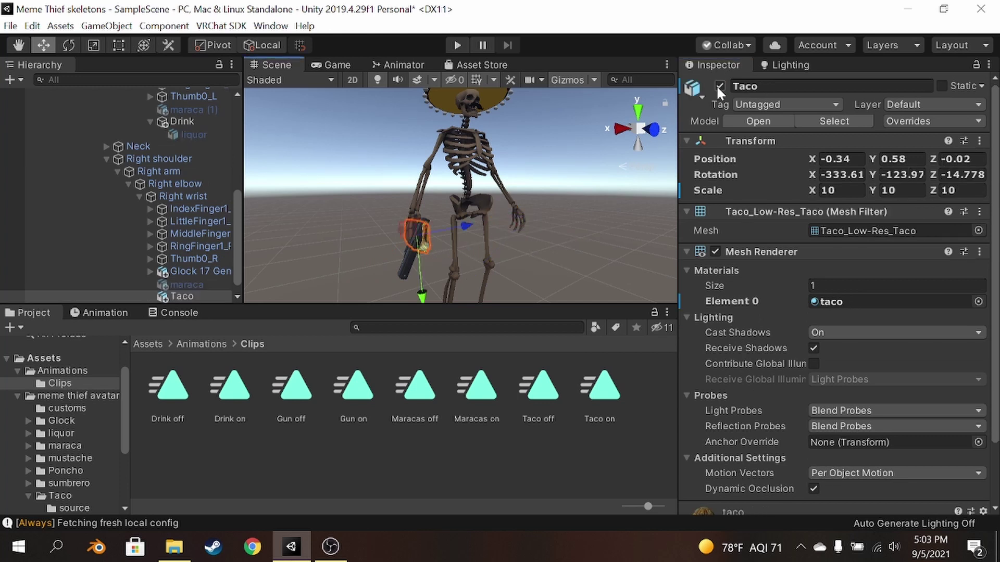
click(719, 86)
- Deactivate the Glock 17 Gen4 in the right hand and collapse Pablo's hierarchy
click(424, 251)
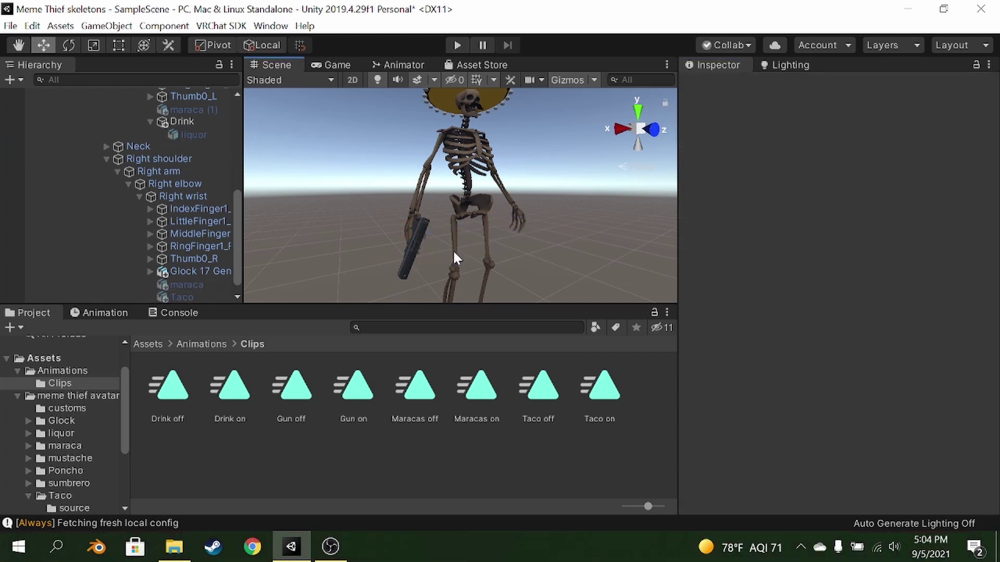
click(407, 271)
click(719, 87)
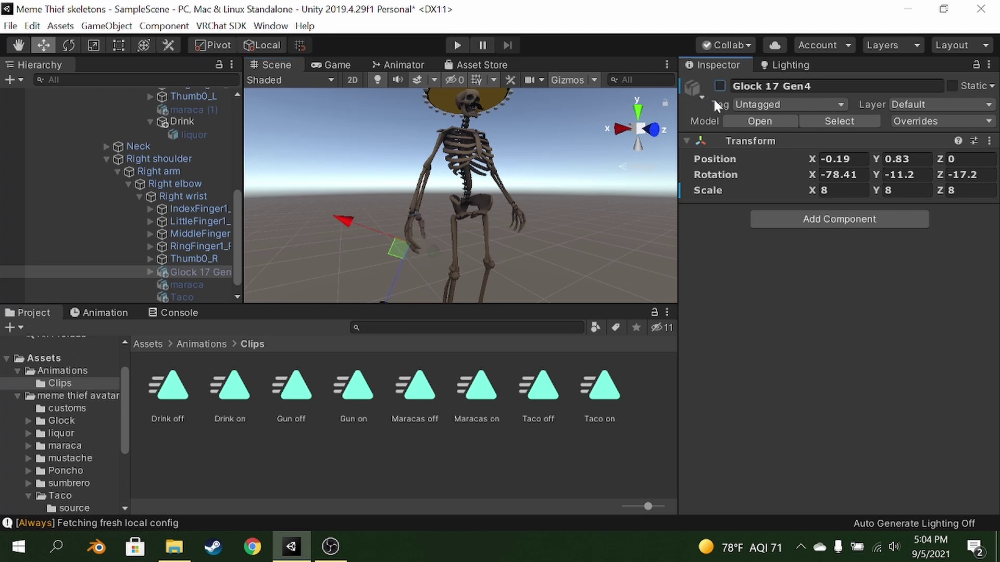
click(614, 240)
scroll(604, 227, down, 2)
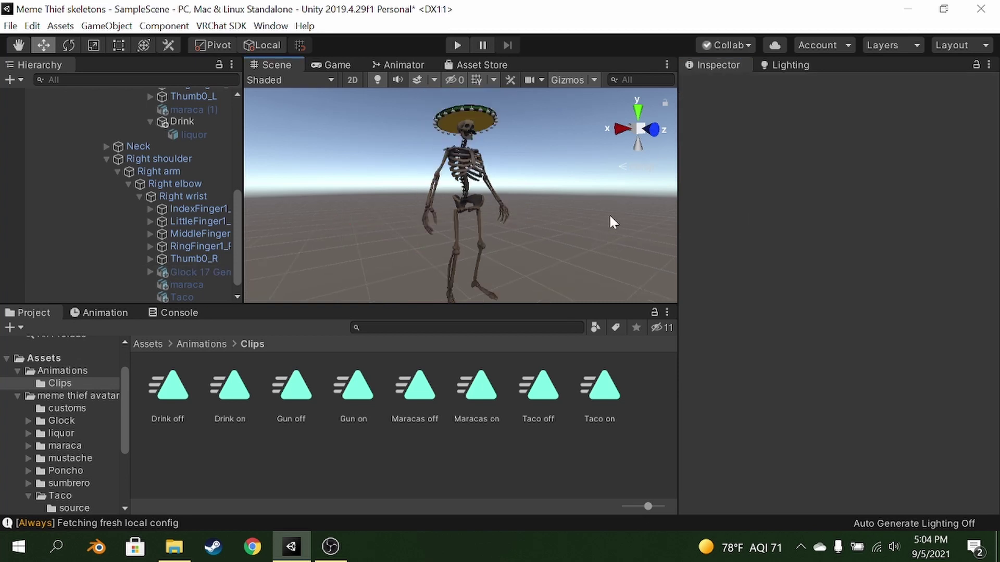
scroll(187, 177, up, 10)
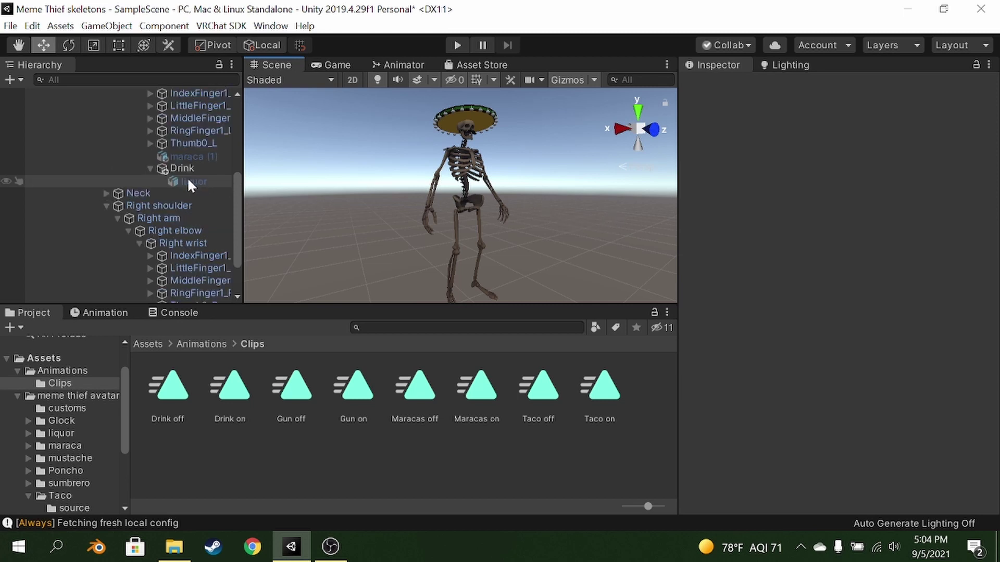
click(41, 131)
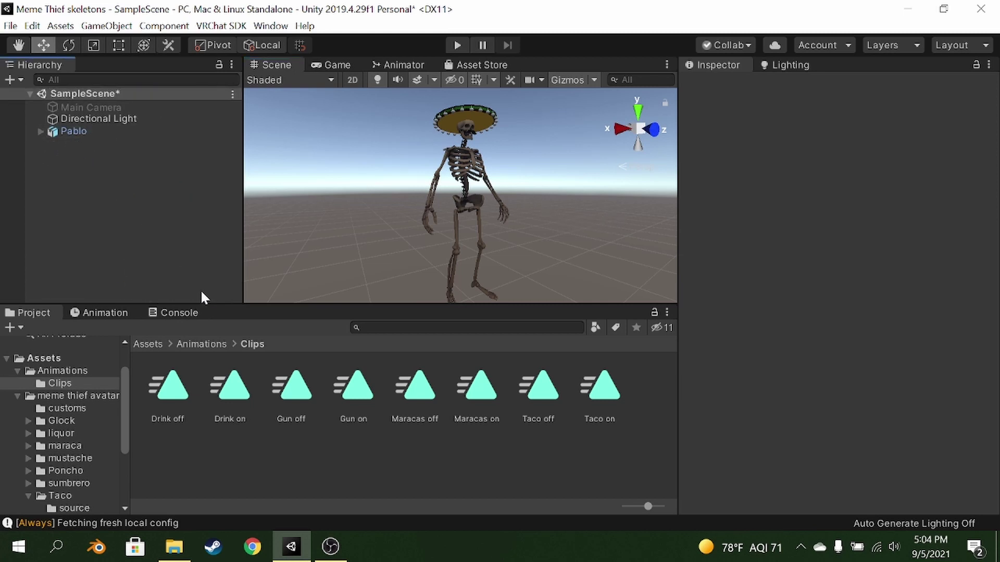
- Create a VRChat avatar Expression Parameters asset in the Animations folder and name it "Par"
click(203, 344)
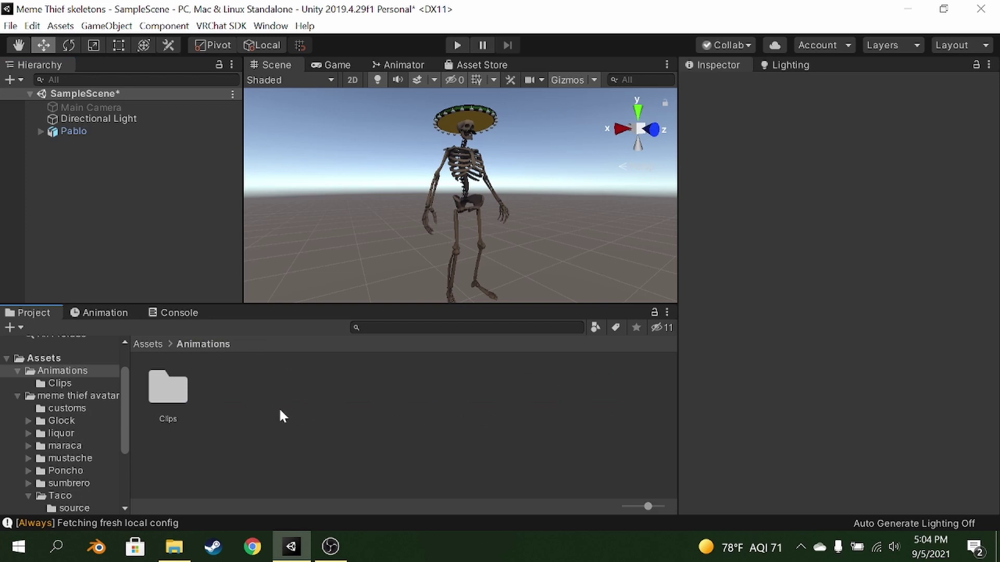
right_click(280, 410)
mouse_move(328, 61)
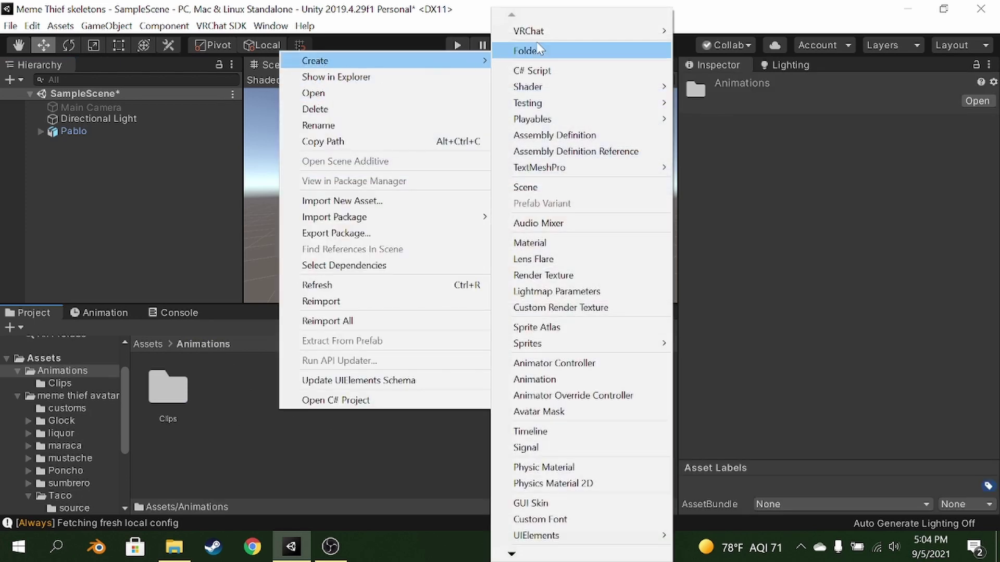
mouse_move(552, 32)
mouse_move(703, 32)
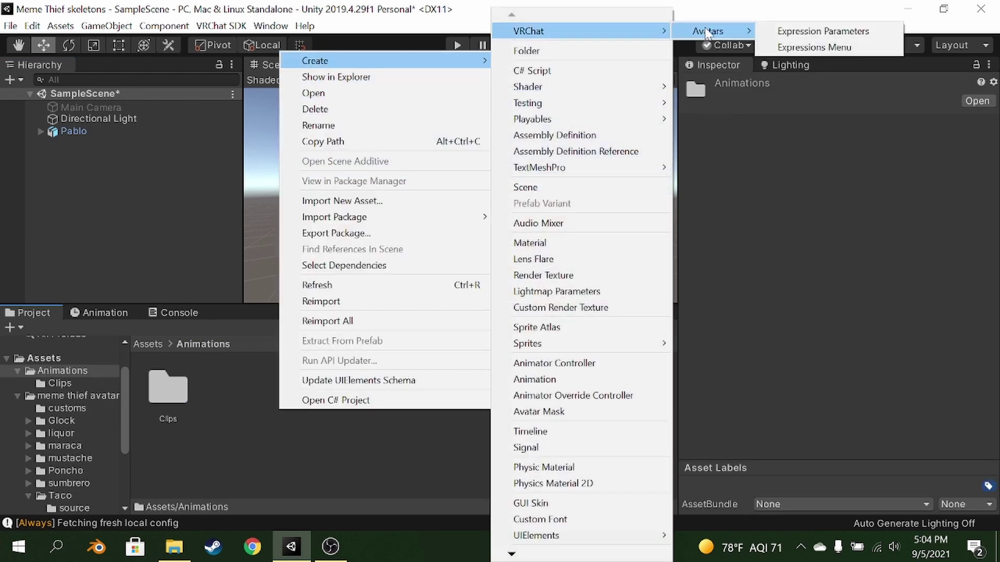
click(788, 32)
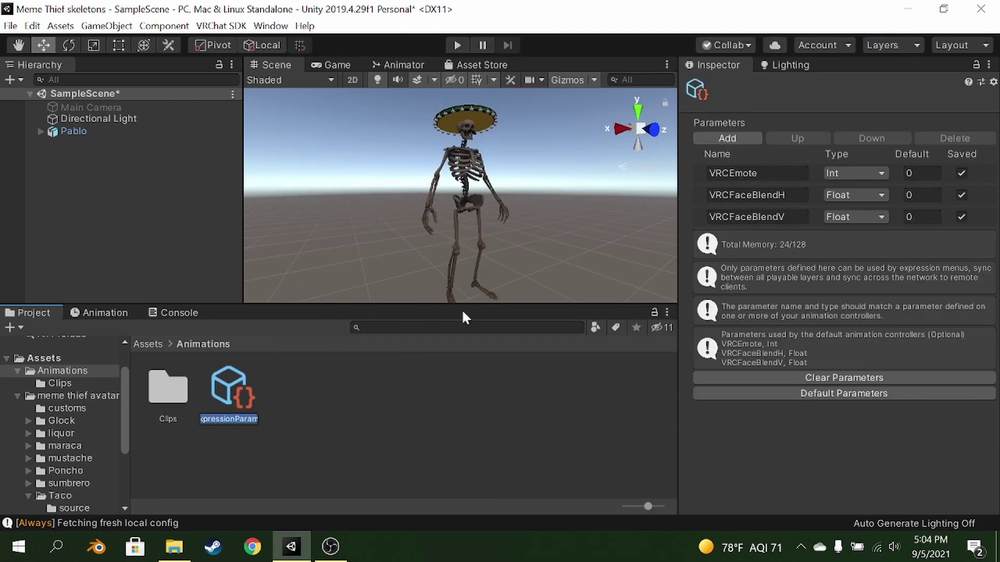
text(Par)
key(Return)
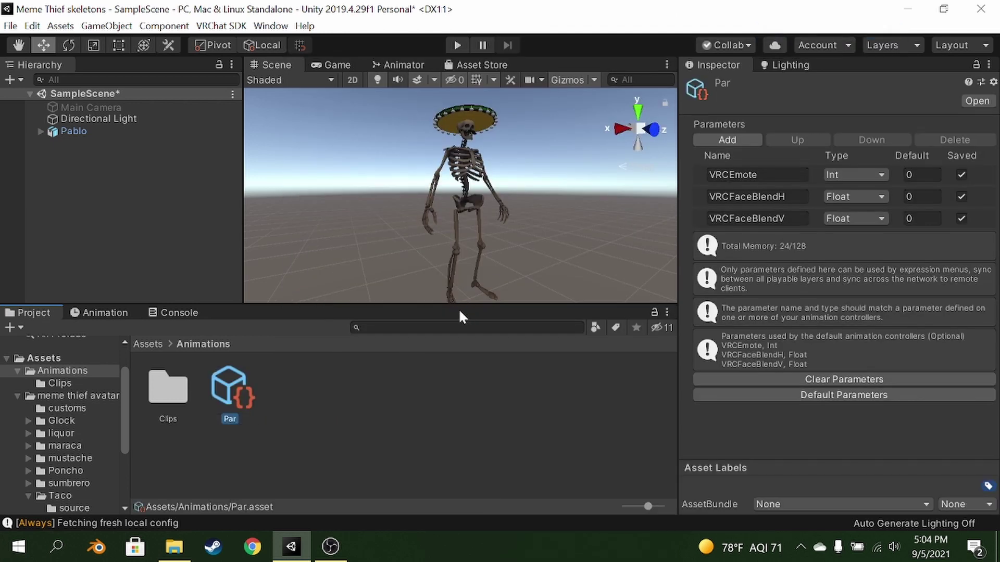
- Create a VRChat avatar Expressions Menu asset in the Animations folder and name it "Exp"
right_click(314, 407)
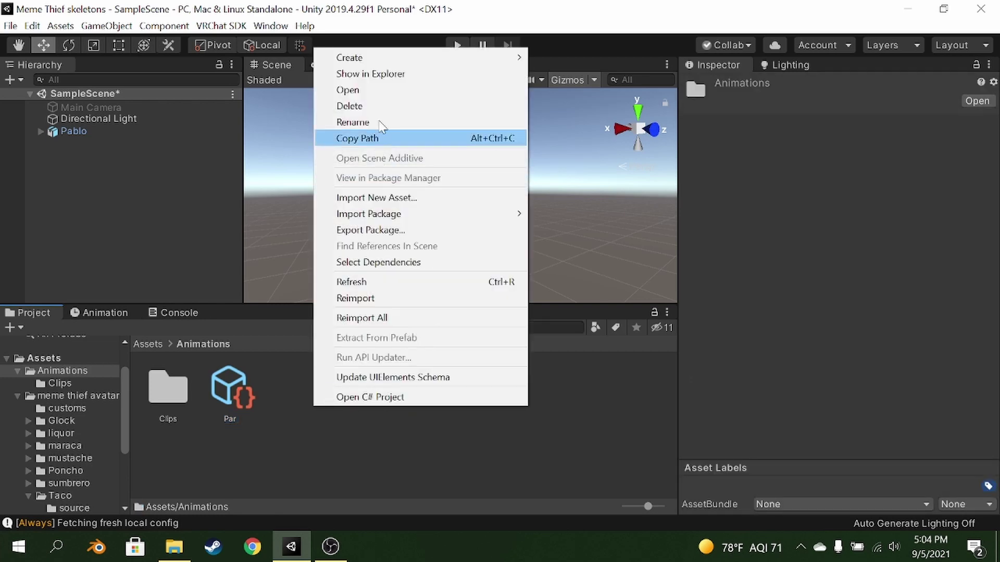
mouse_move(398, 56)
mouse_move(573, 31)
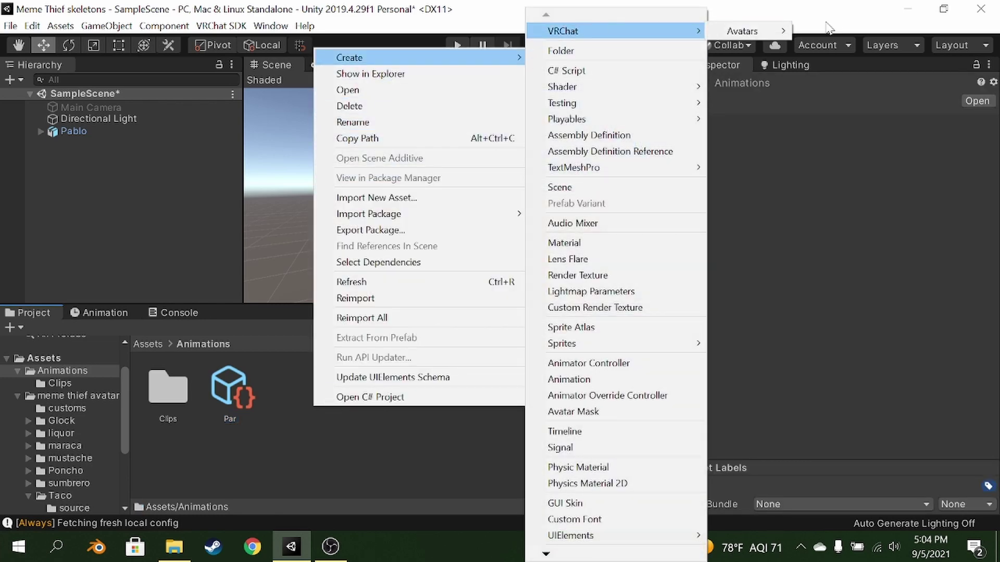
mouse_move(771, 31)
click(833, 48)
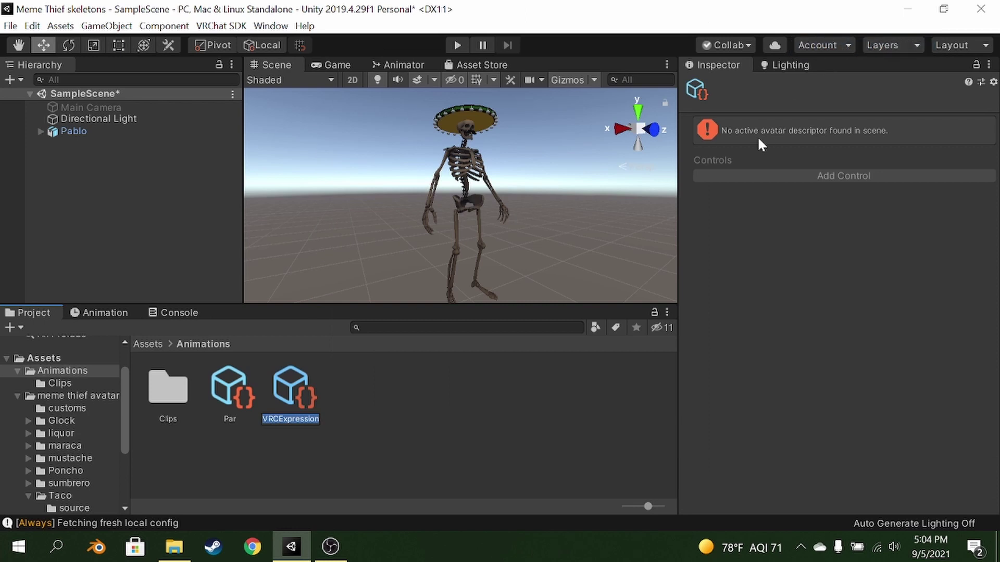
text(Exp)
key(Return)
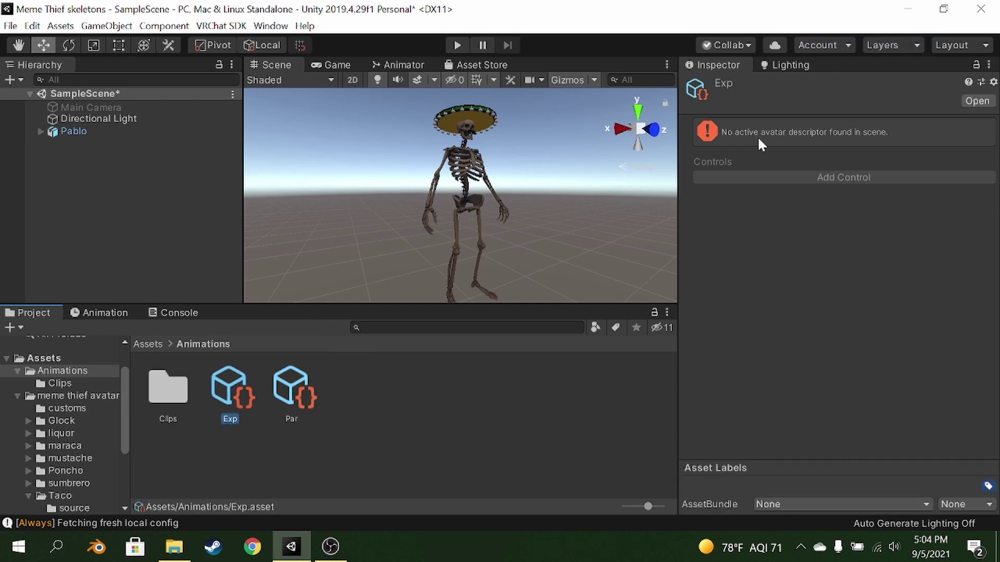
- Add a VRC Avatar Descriptor component to the Pablo object
click(117, 131)
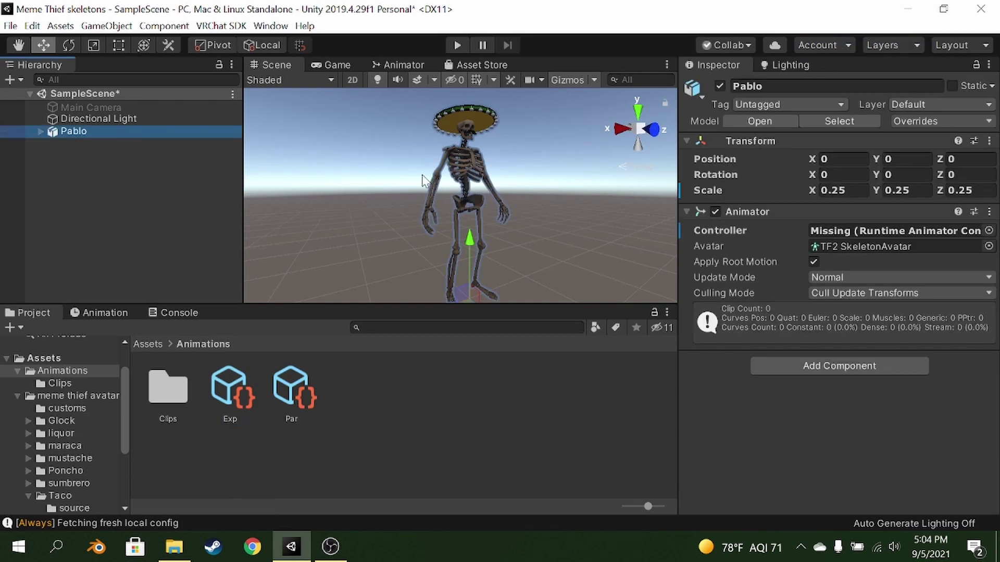
click(800, 367)
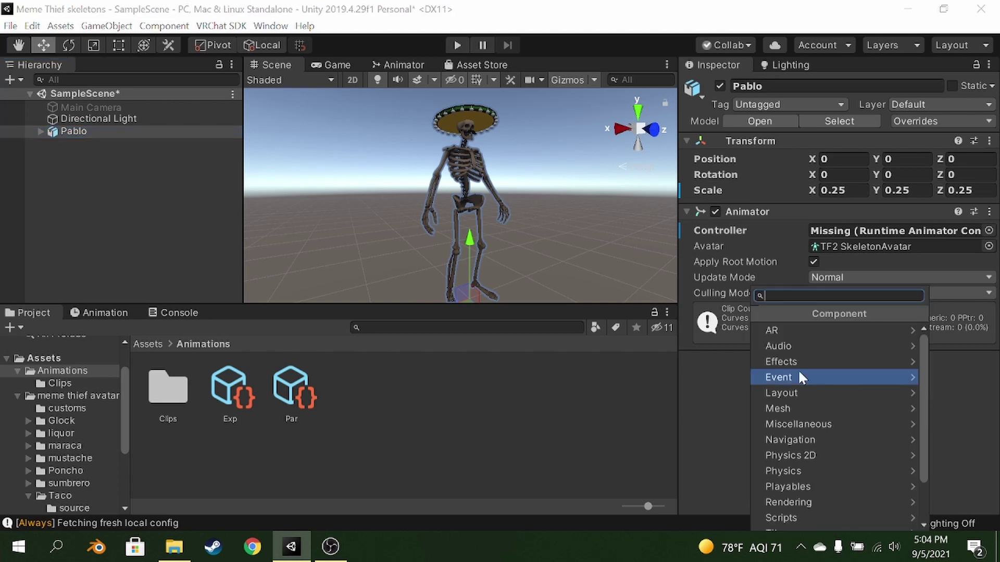
text(vrc)
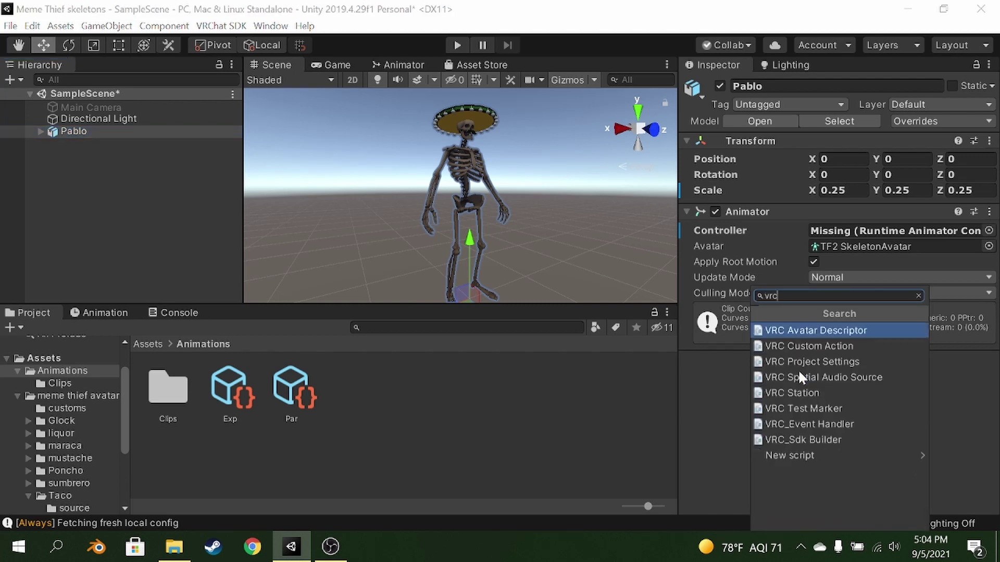
key(Return)
- Set the avatar descriptor's View Position Y to 2 to raise the view point to the skull's eye level
right_drag(491, 147, 510, 171)
scroll(510, 171, up, 2)
middle_drag(510, 171, 527, 204)
scroll(461, 203, up, 4)
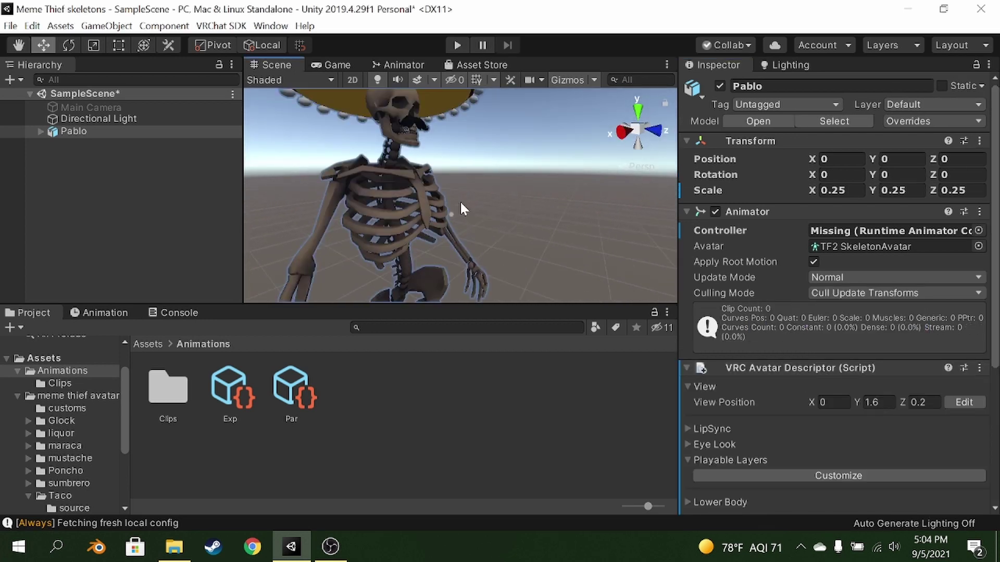
middle_drag(461, 202, 462, 205)
right_drag(463, 205, 476, 192)
mouse_move(476, 192)
middle_down()
mouse_move(493, 201)
mouse_move(484, 203)
middle_up()
click(879, 402)
text(2)
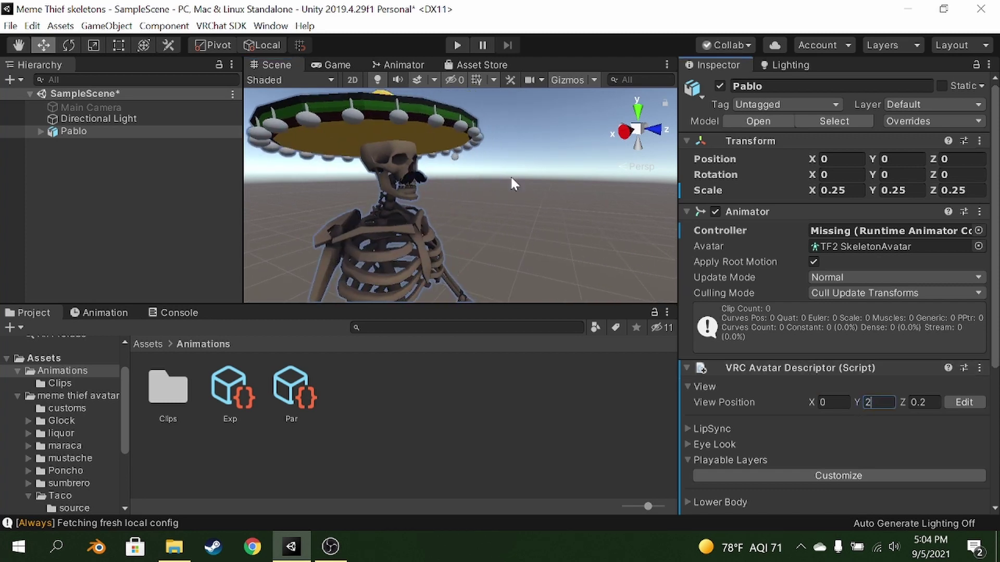
middle_drag(510, 176, 480, 141)
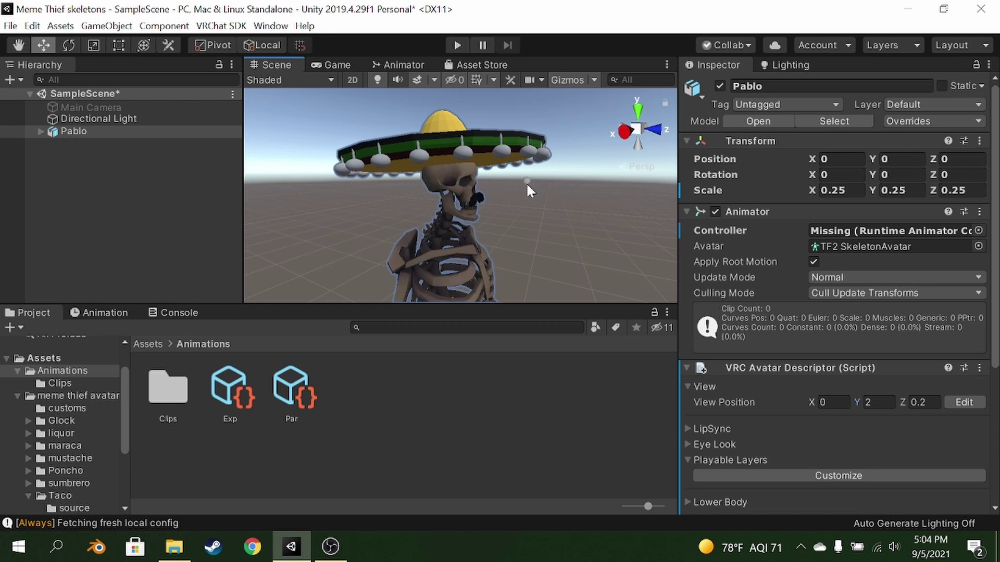
- Set the View Position Z to 0.05 and check the view point against the skull up close
drag(899, 402, 900, 400)
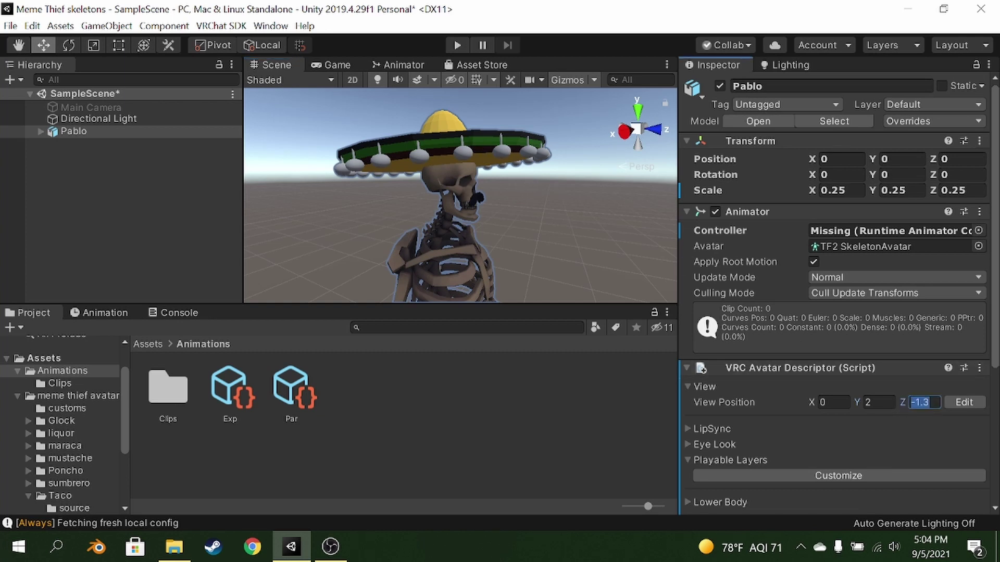
text(1)
key(BackSpace)
text(.)
text(.0)
text(5)
scroll(524, 230, up, 10)
right_drag(563, 185, 598, 167)
middle_drag(599, 167, 547, 186)
right_drag(547, 186, 417, 172)
middle_drag(417, 171, 469, 182)
scroll(447, 164, up, 3)
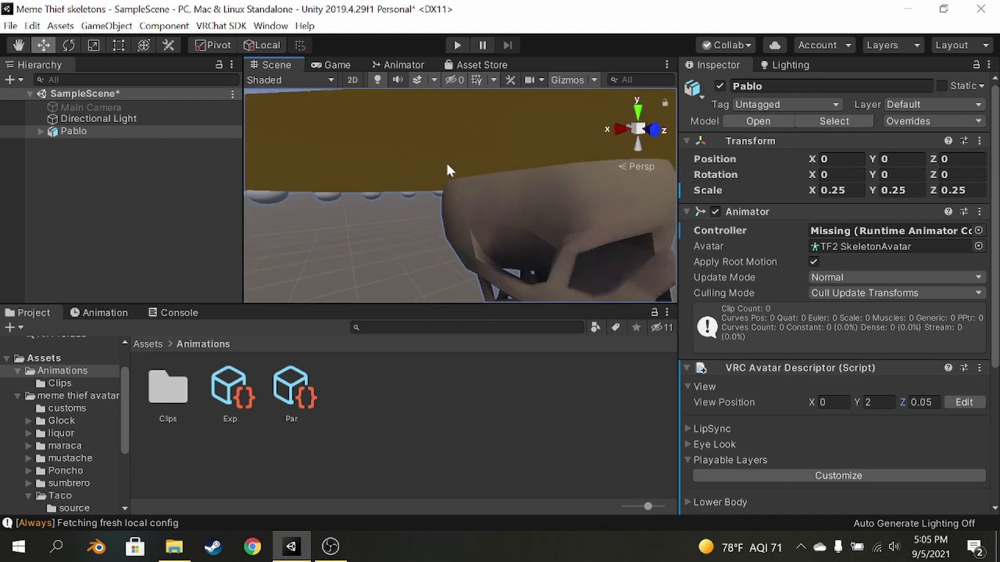
- Set the View Position Z to 0.02 and check the view point against the skull's eyes from the front
right_drag(448, 166, 660, 229)
click(922, 402)
key(End)
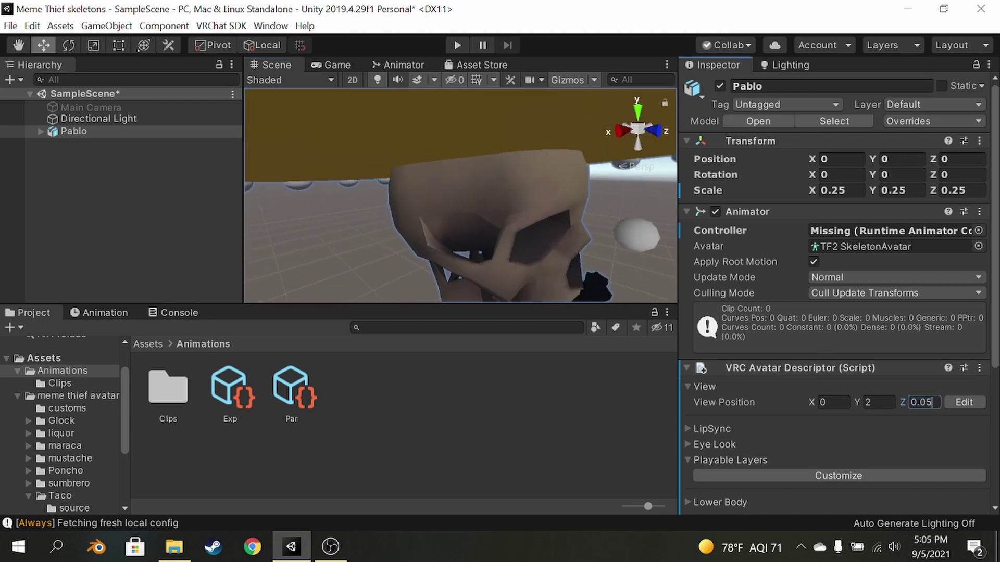
key(BackSpace)
text(5)
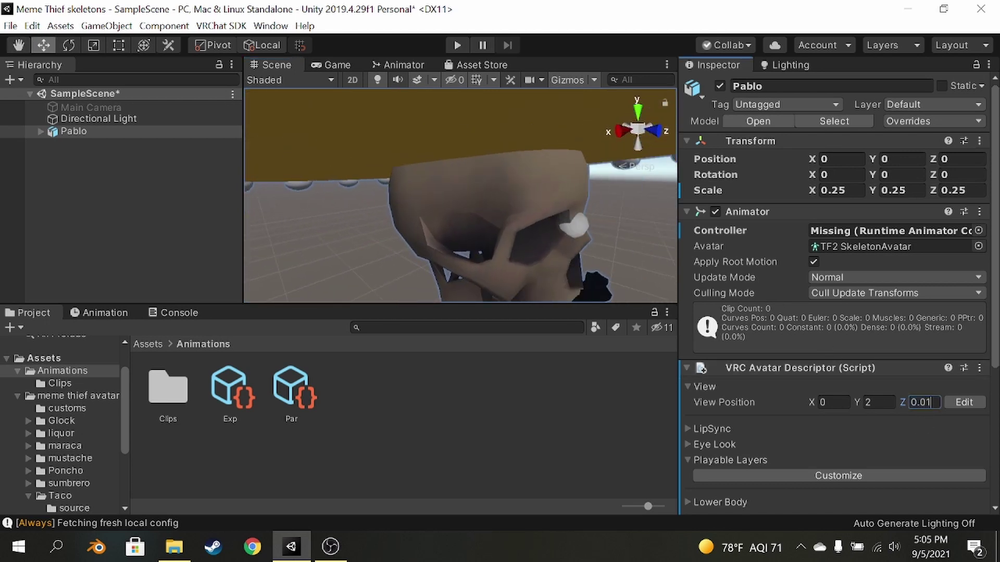
key(BackSpace)
text(2)
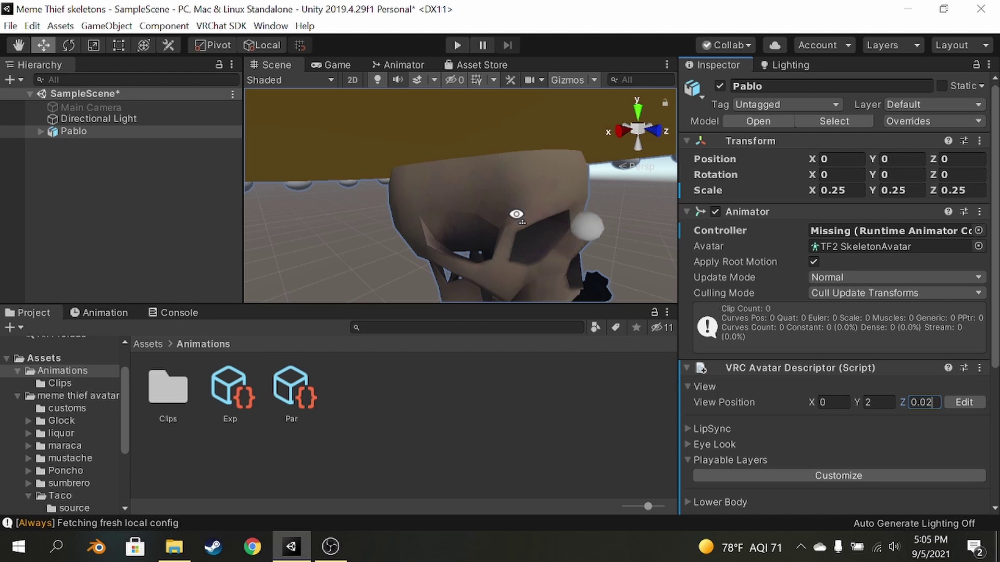
right_drag(599, 222, 454, 188)
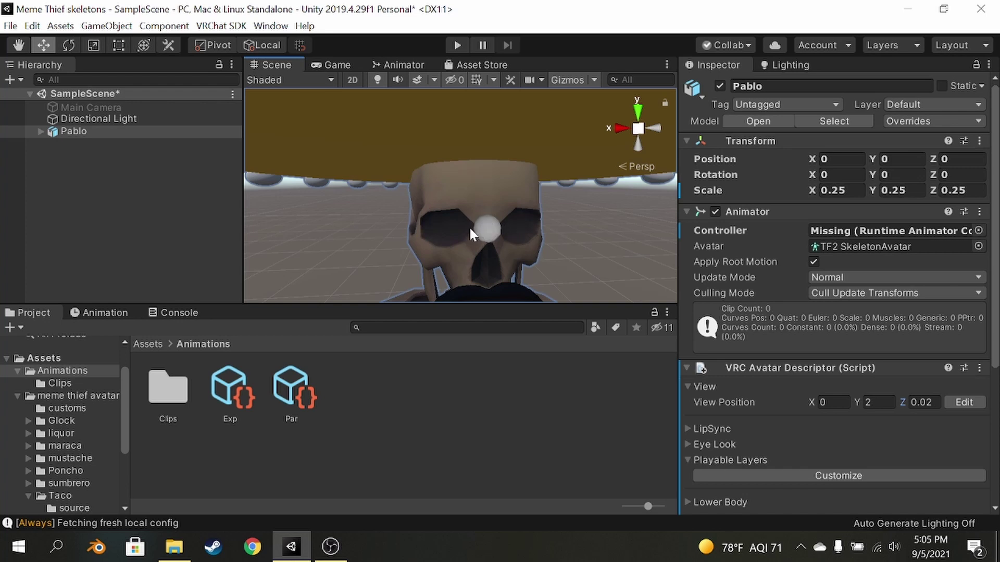
scroll(457, 223, down, 5)
middle_drag(457, 222, 484, 238)
scroll(483, 238, up, 3)
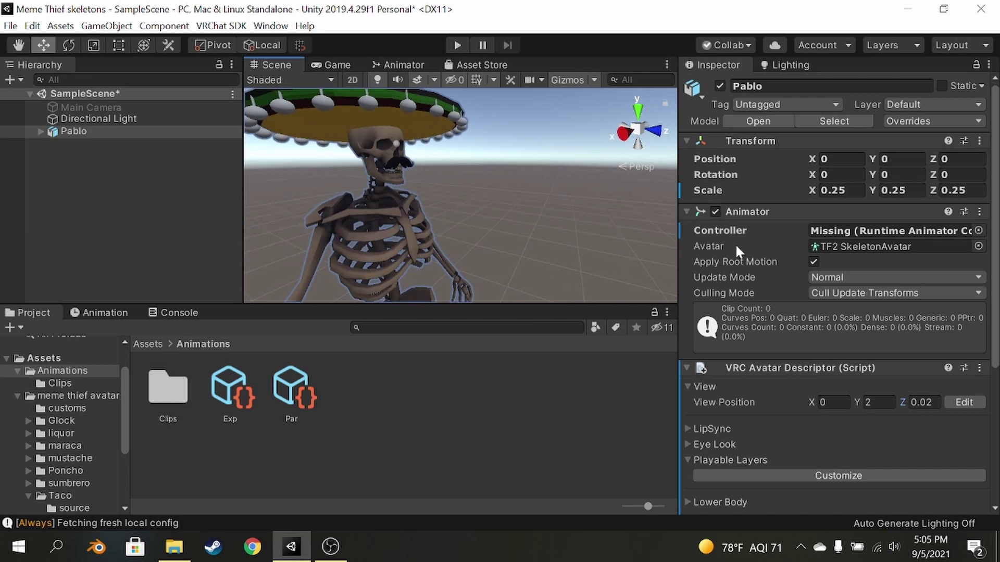
- Switch the avatar descriptor's Playable Layers to customized so its individual layers can be assigned
scroll(770, 312, down, 5)
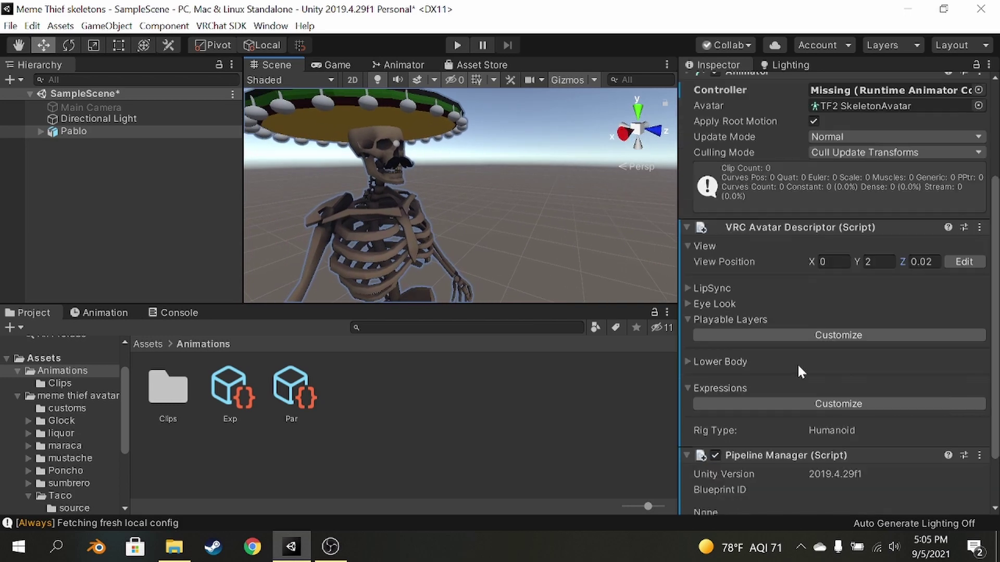
click(728, 333)
scroll(728, 337, down, 5)
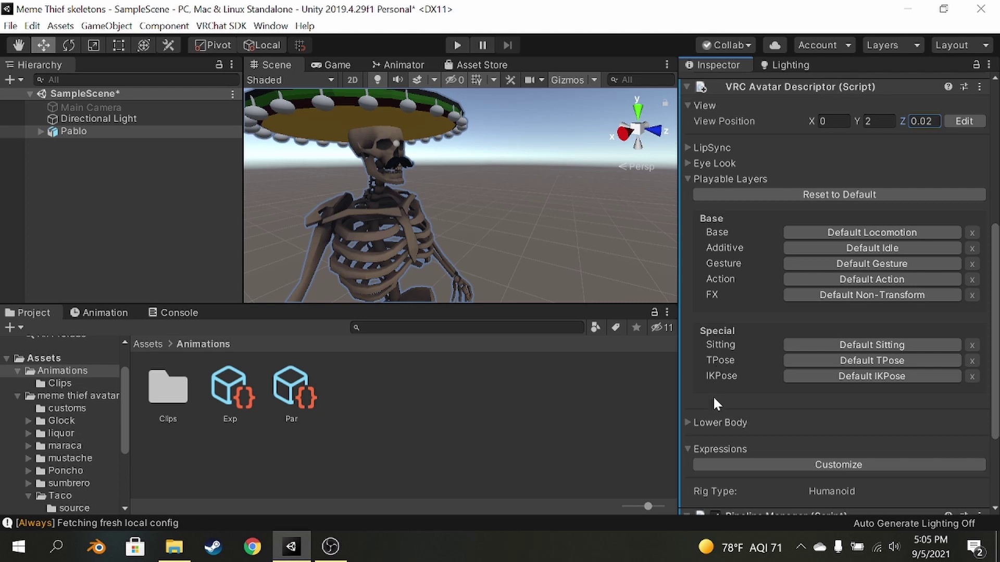
- Customize the avatar descriptor's Expressions, assigning Par as the Parameters and Exp as the Menu
click(718, 463)
scroll(729, 437, down, 5)
drag(314, 391, 830, 354)
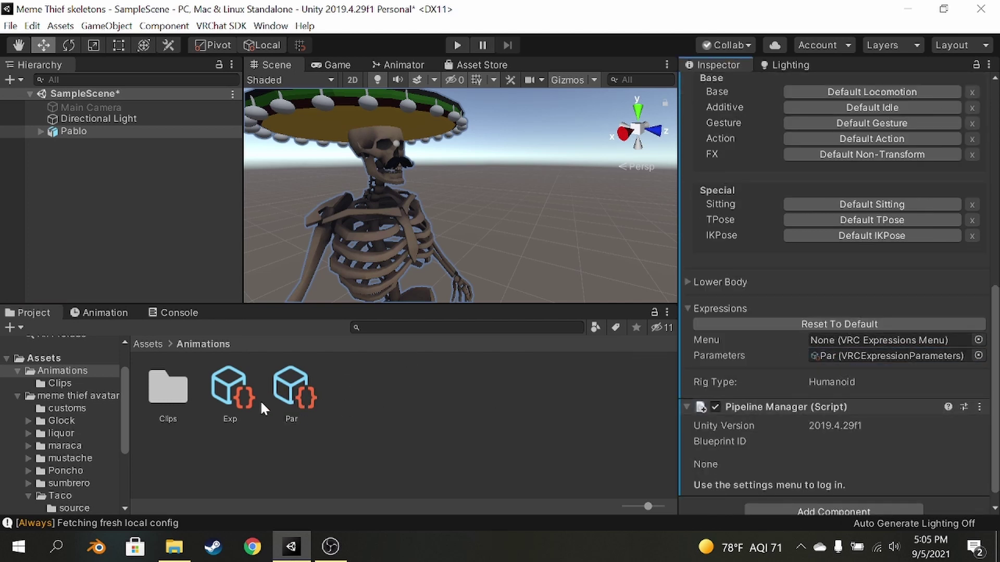
drag(229, 390, 831, 341)
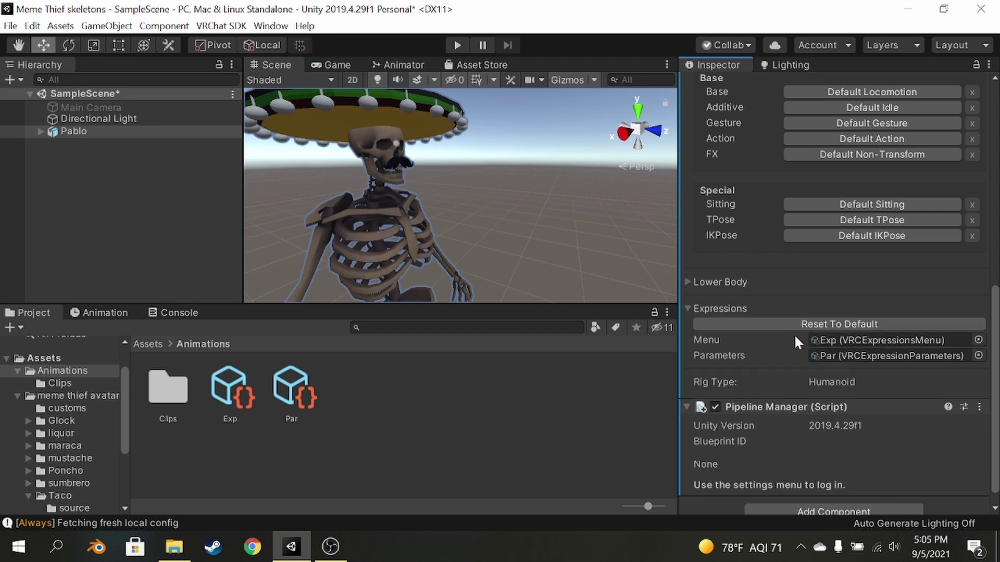
- Deselect the avatar, widen the scene view by narrowing the Hierarchy, and save the scene
right_drag(571, 204, 523, 194)
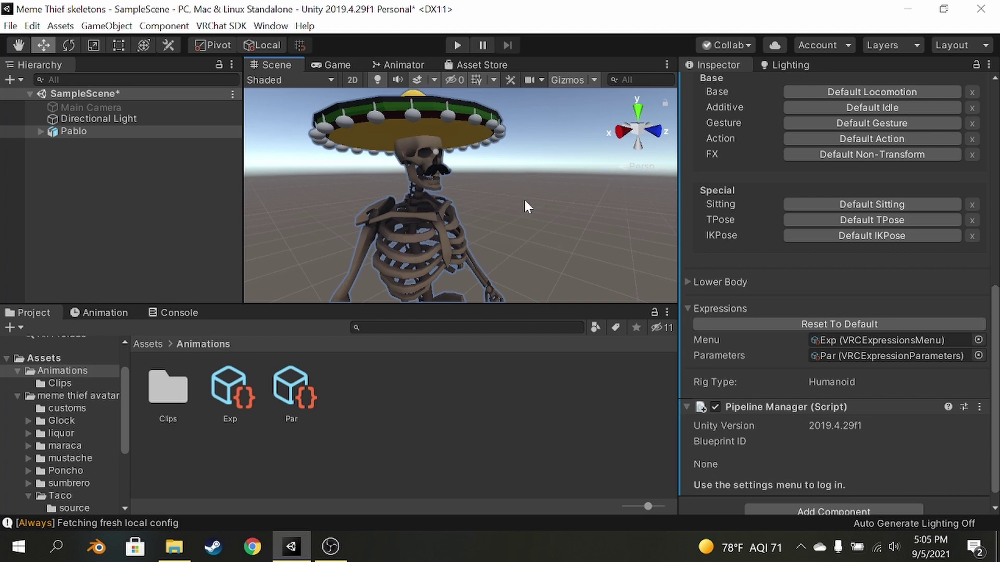
click(472, 207)
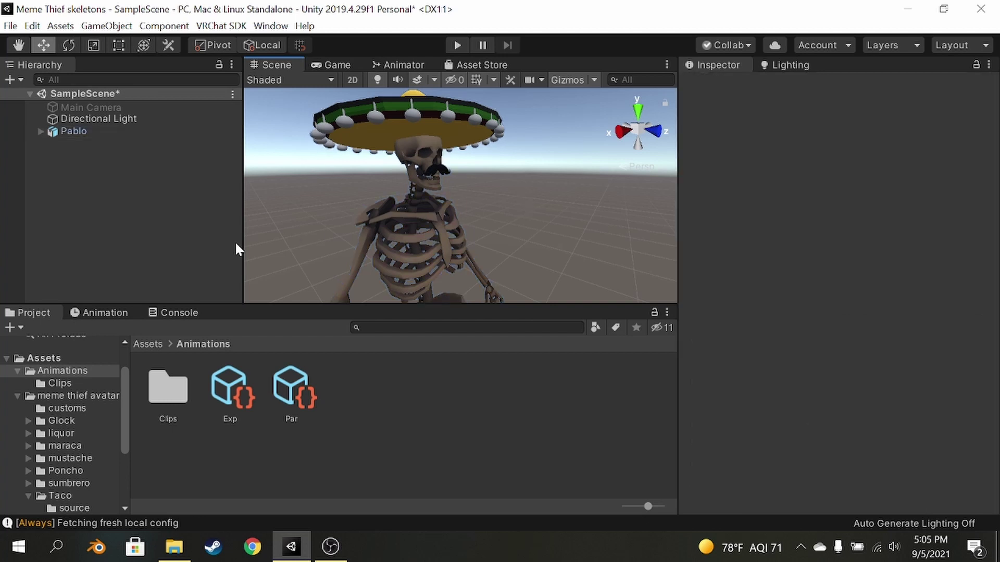
drag(241, 242, 173, 241)
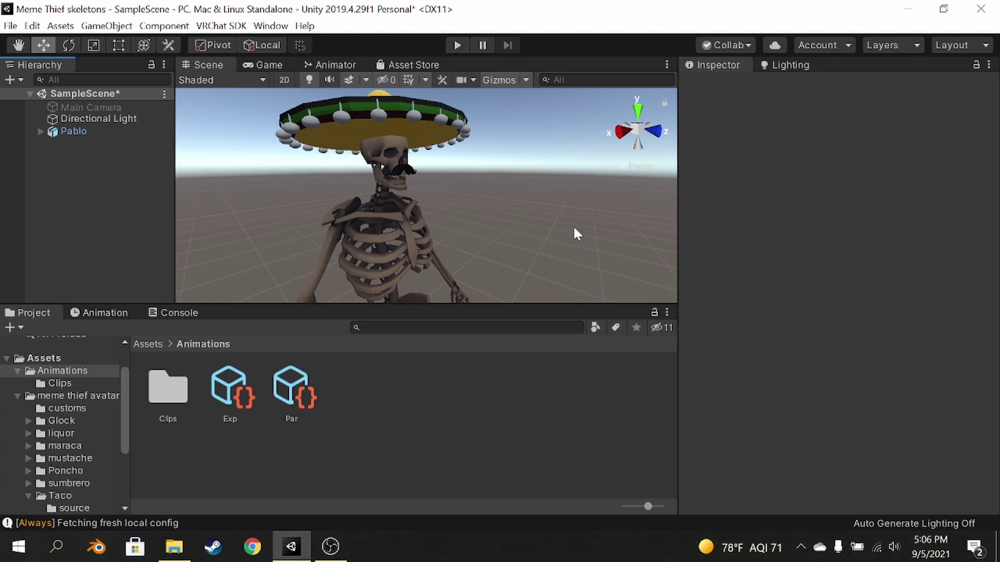
key(ctrl+s)
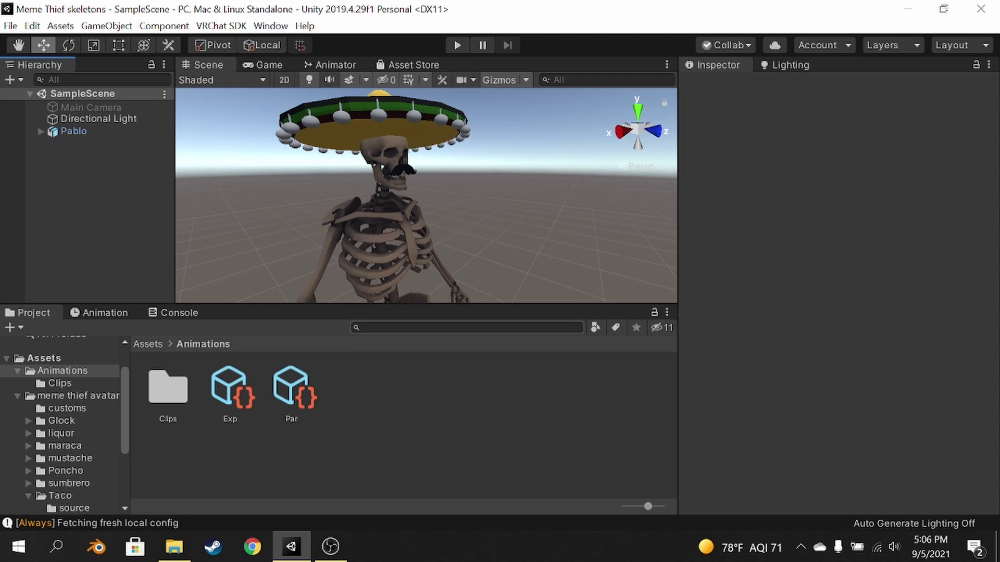
- Search the assets for "hand", duplicate the vrc_AvatarV3HandsLayer controller and move the copy into the Animations folder
click(457, 327)
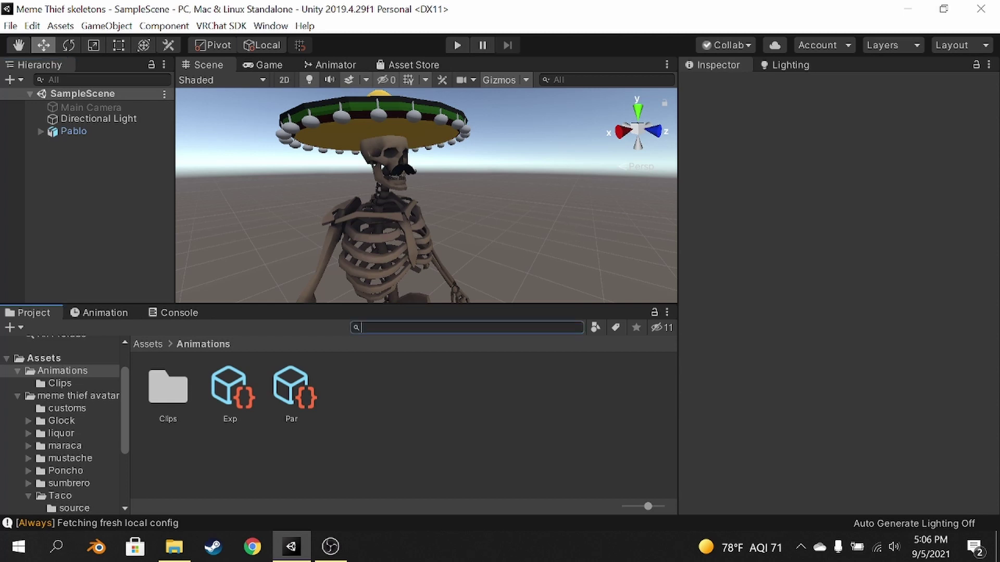
text(hand)
scroll(482, 395, down, 2)
scroll(482, 395, down, 1)
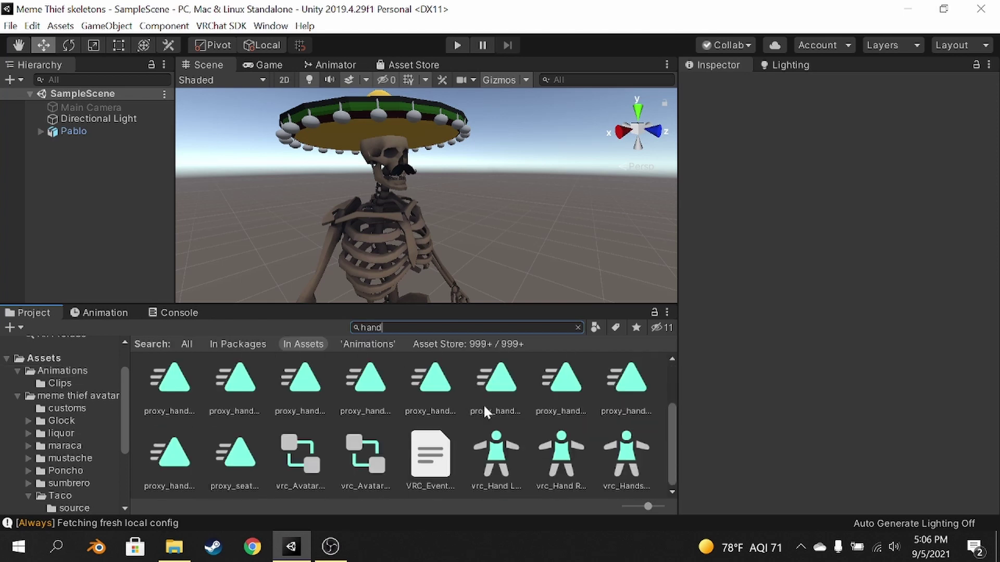
click(498, 464)
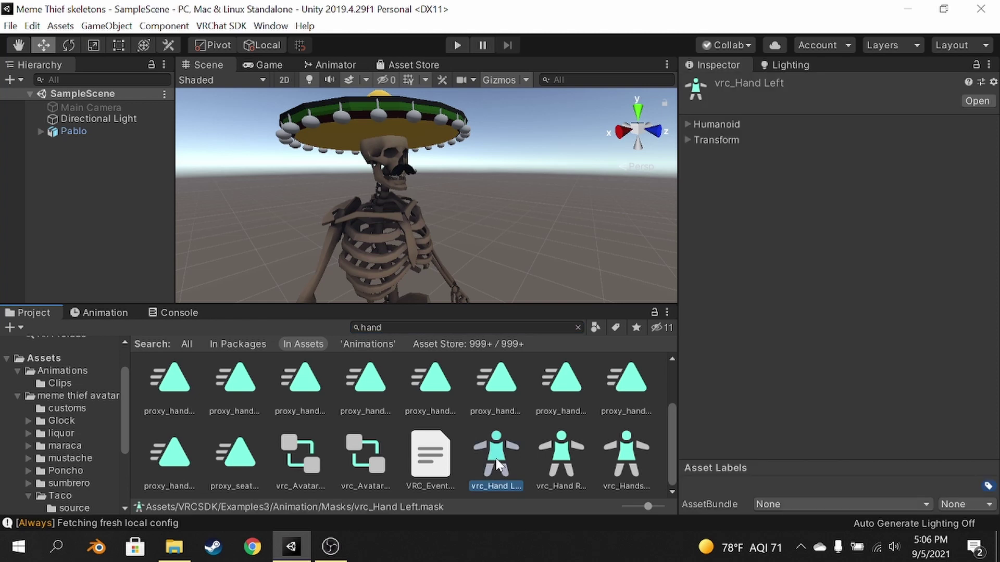
click(304, 458)
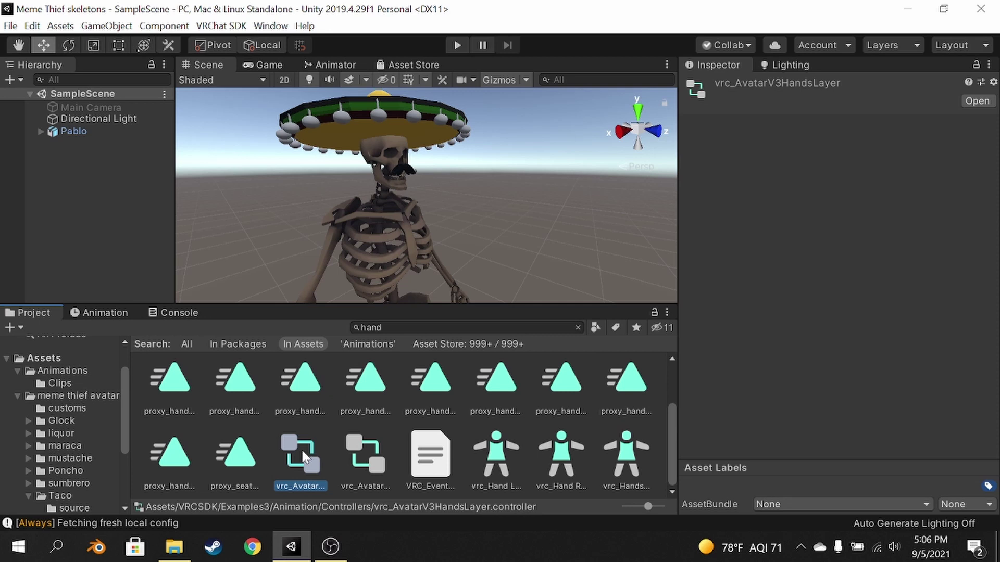
key(ctrl+d)
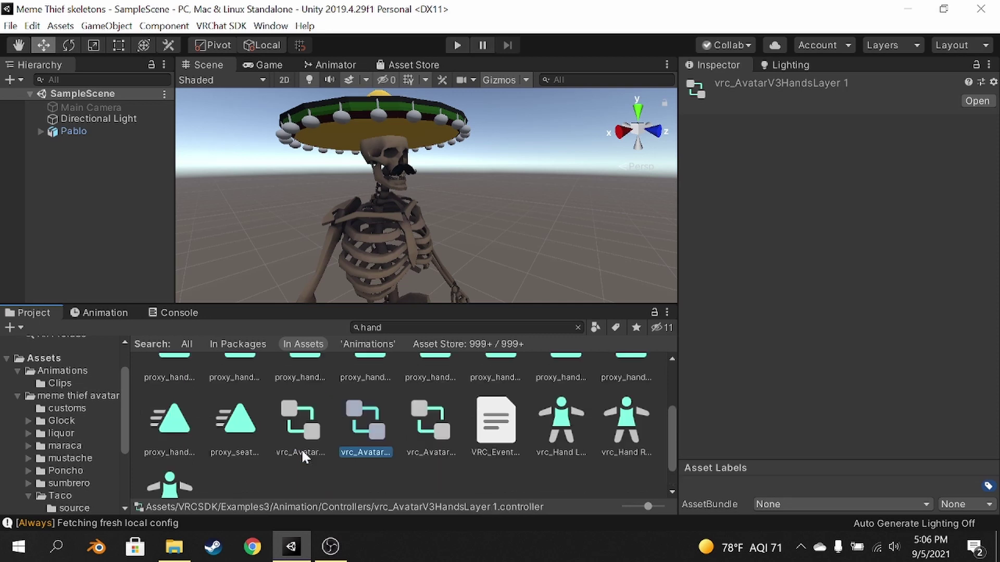
drag(370, 436, 60, 369)
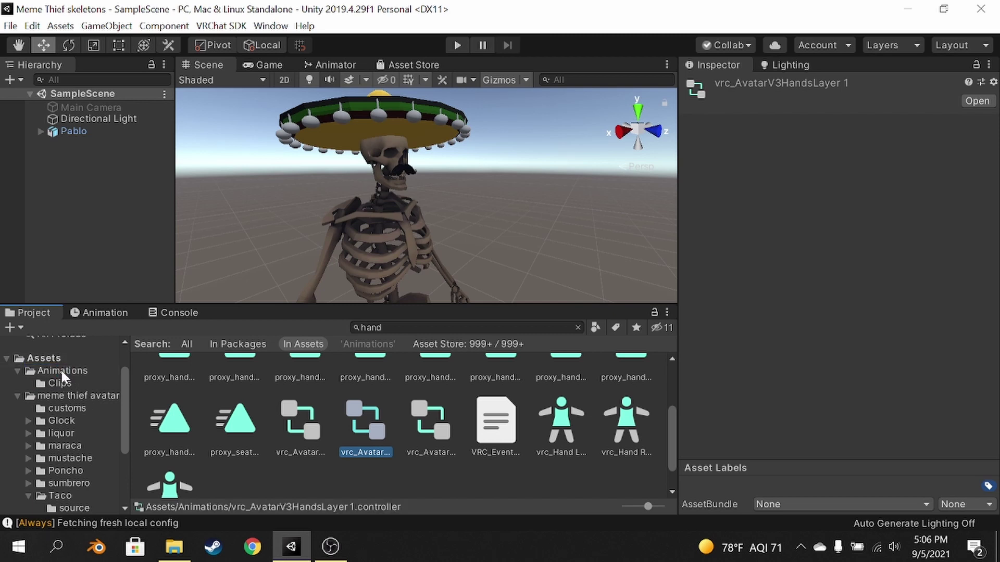
- Rename the copied hands layer controller in the Animations folder to "Hands"
click(60, 369)
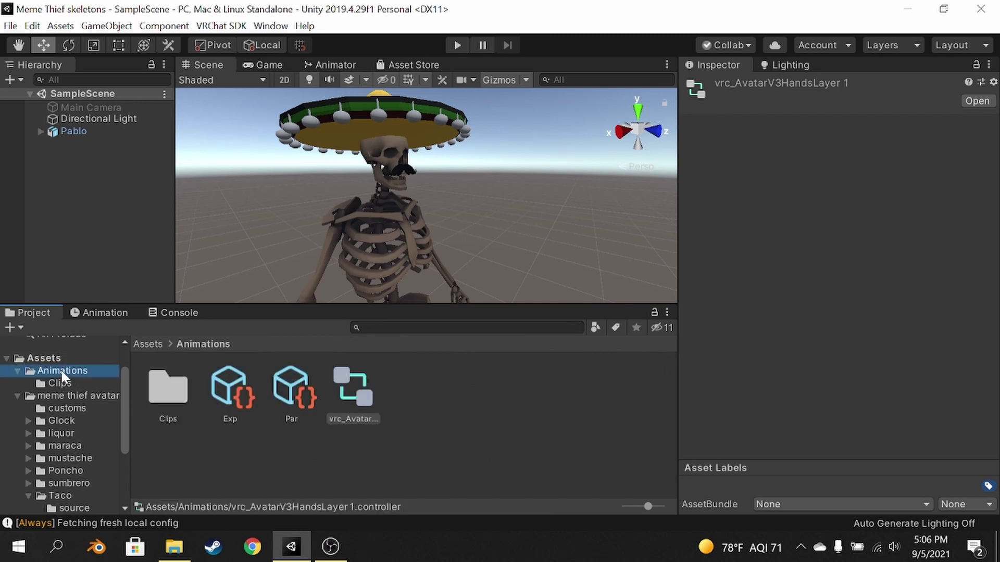
click(424, 402)
right_click(354, 398)
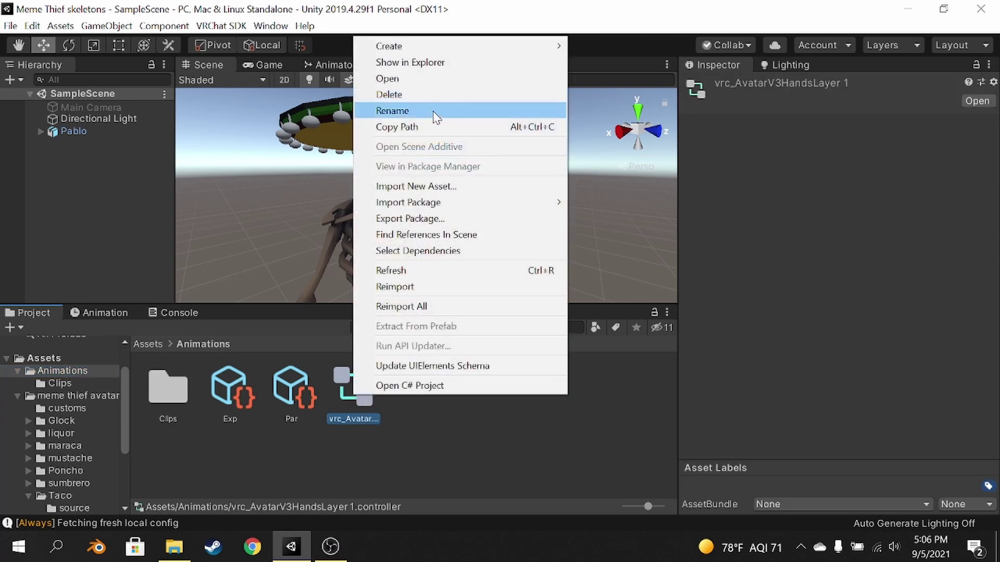
click(392, 110)
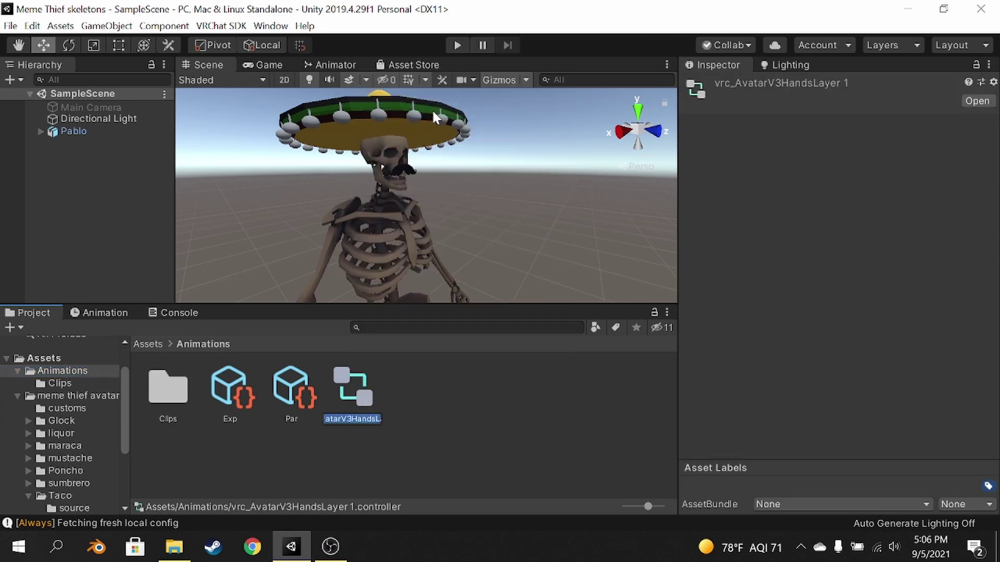
text(Hands)
key(Return)
click(471, 415)
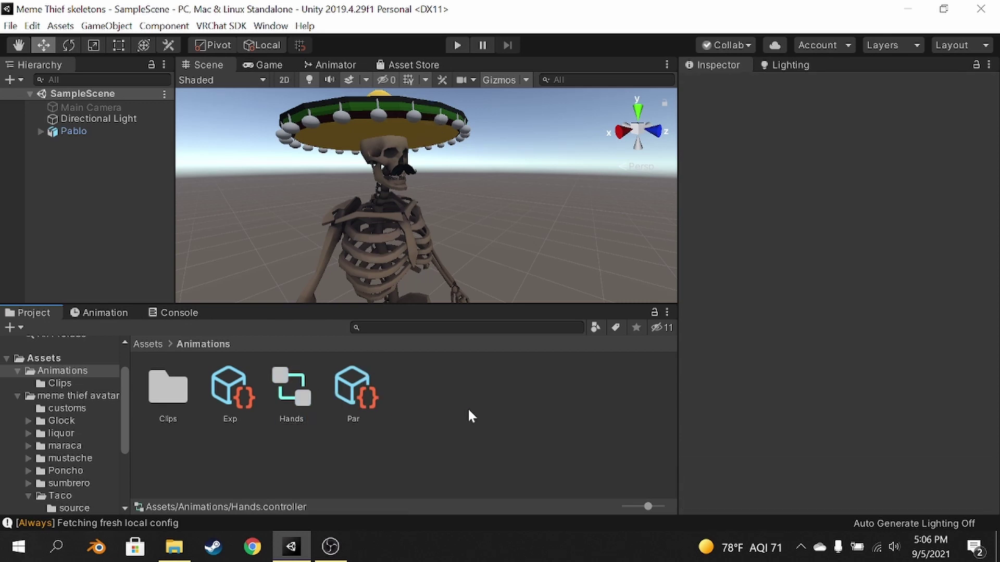
- Open the Hands controller from the Animations folder for editing and narrow its layer list to widen the state graph
double_click(297, 392)
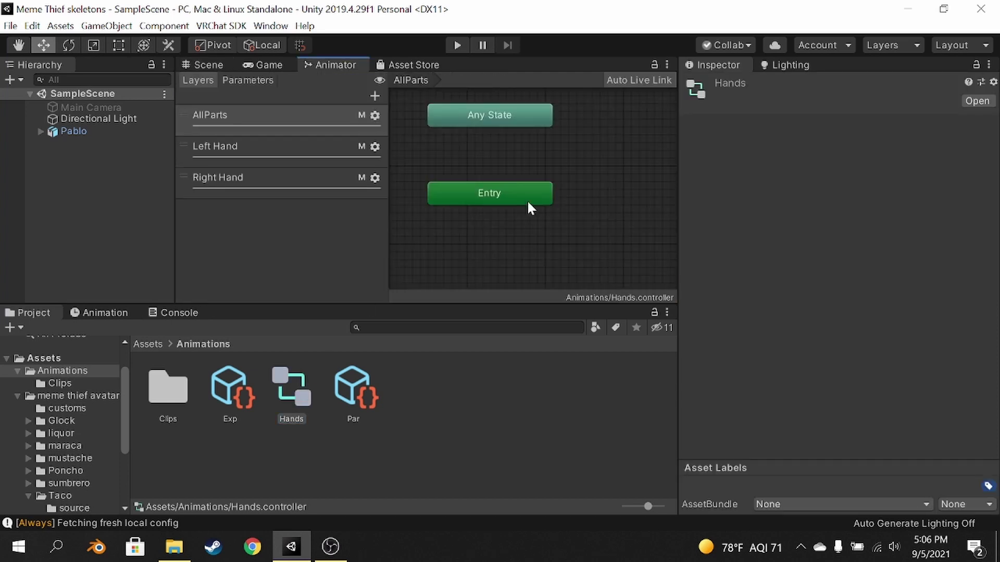
scroll(532, 198, down, 2)
drag(390, 226, 317, 232)
scroll(468, 197, down, 1)
middle_drag(542, 183, 507, 183)
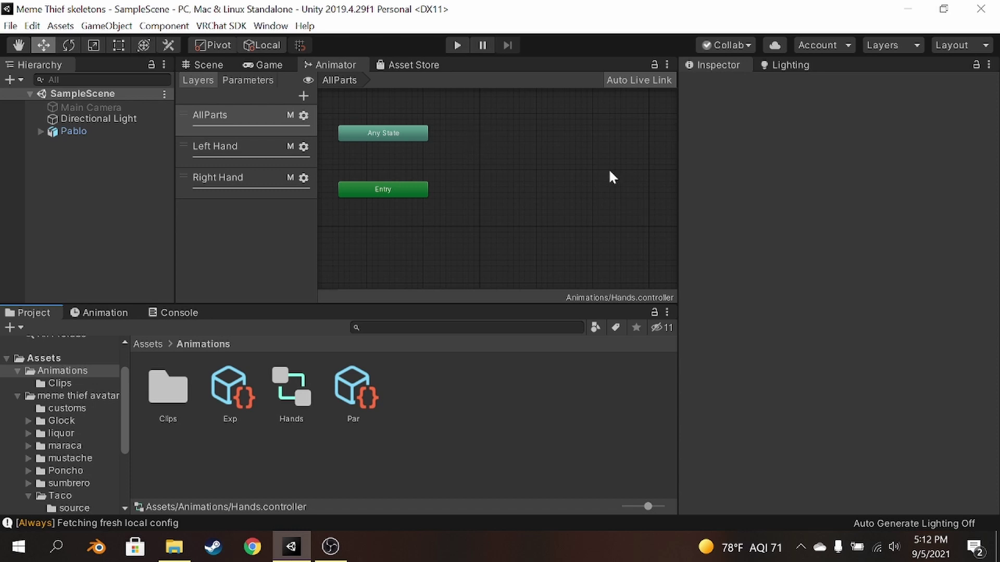
- Examine the gesture states and transitions of the Left Hand layer, including Thumbs up, and view the Right Hand layer
click(241, 146)
scroll(533, 132, down, 3)
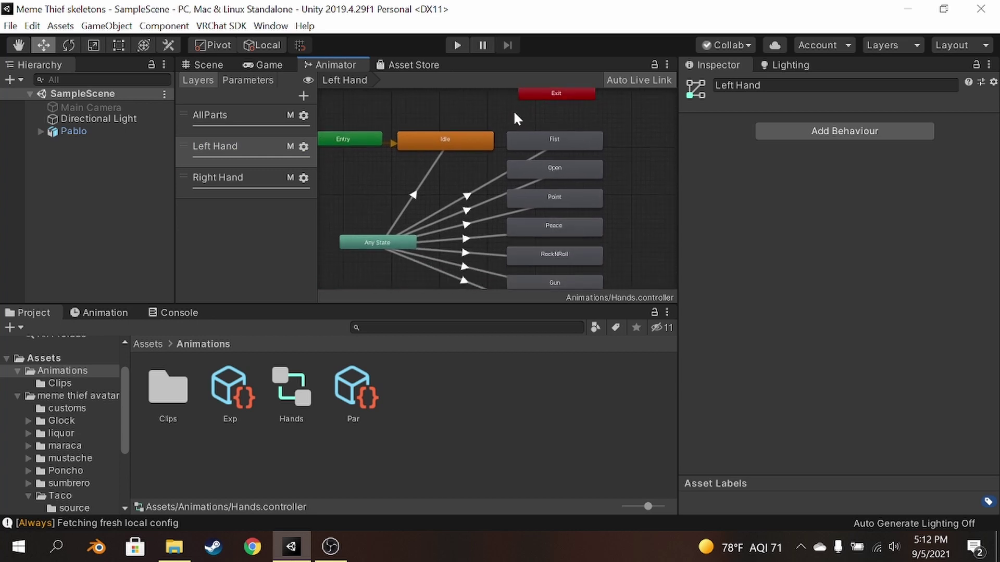
scroll(500, 145, down, 2)
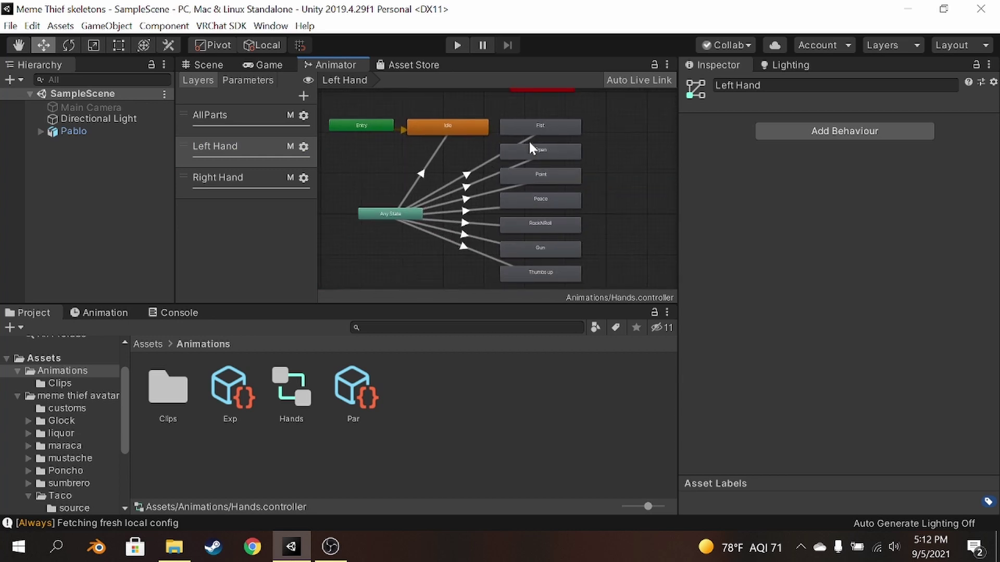
right_click(536, 160)
click(613, 121)
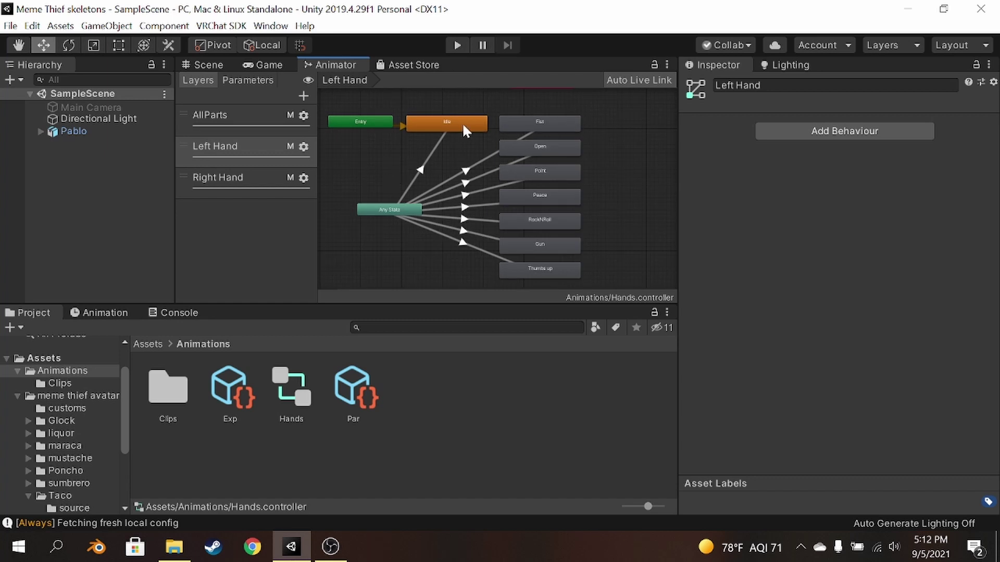
click(546, 267)
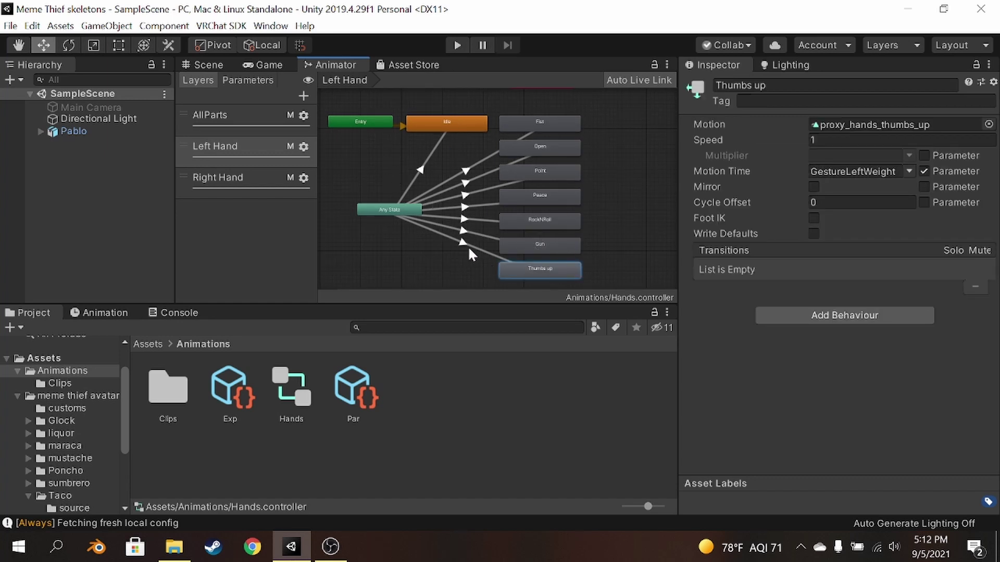
click(467, 246)
click(594, 221)
click(208, 176)
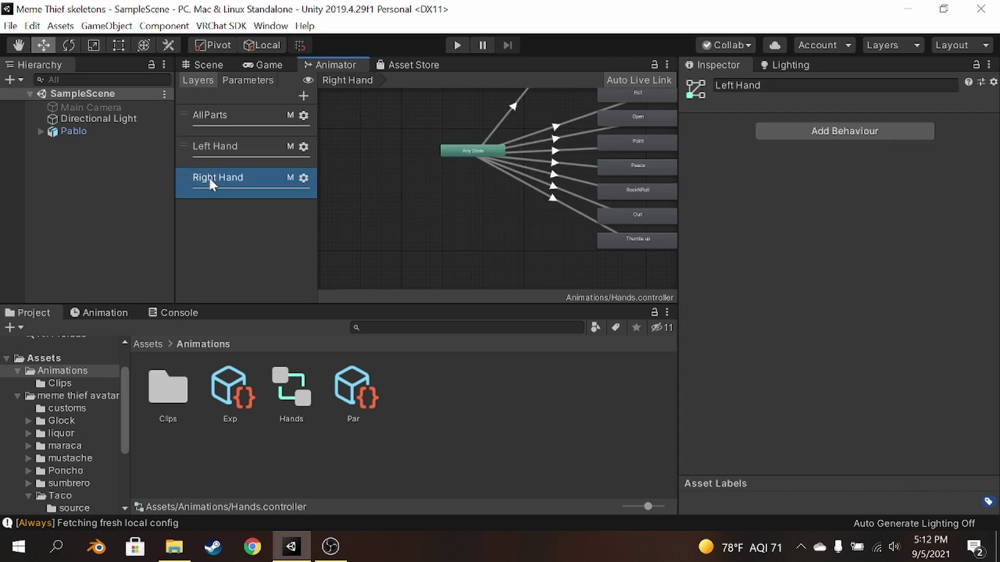
- Add a layer named "Gun" to the Hands controller and raise its weight to the maximum
click(303, 96)
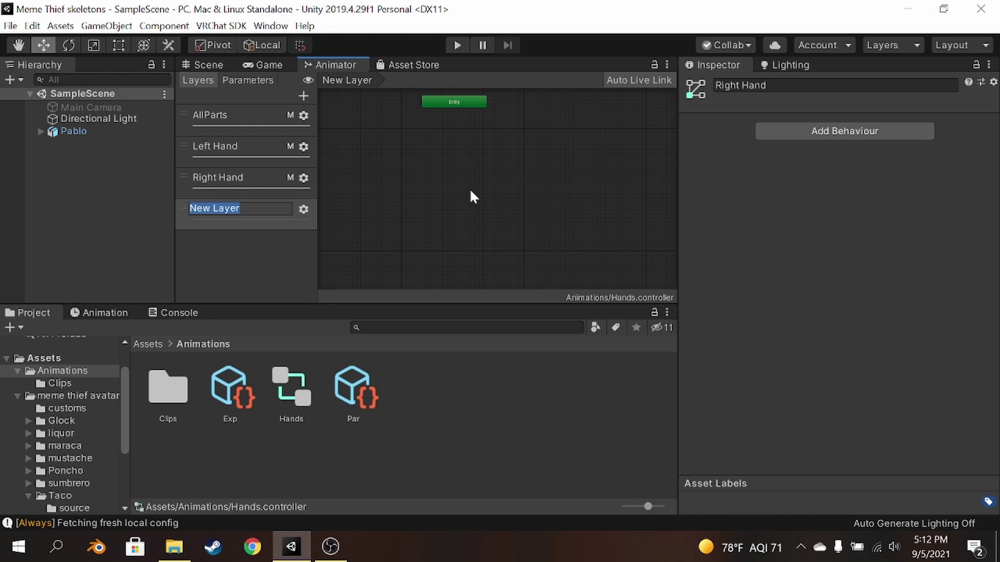
text(Gun)
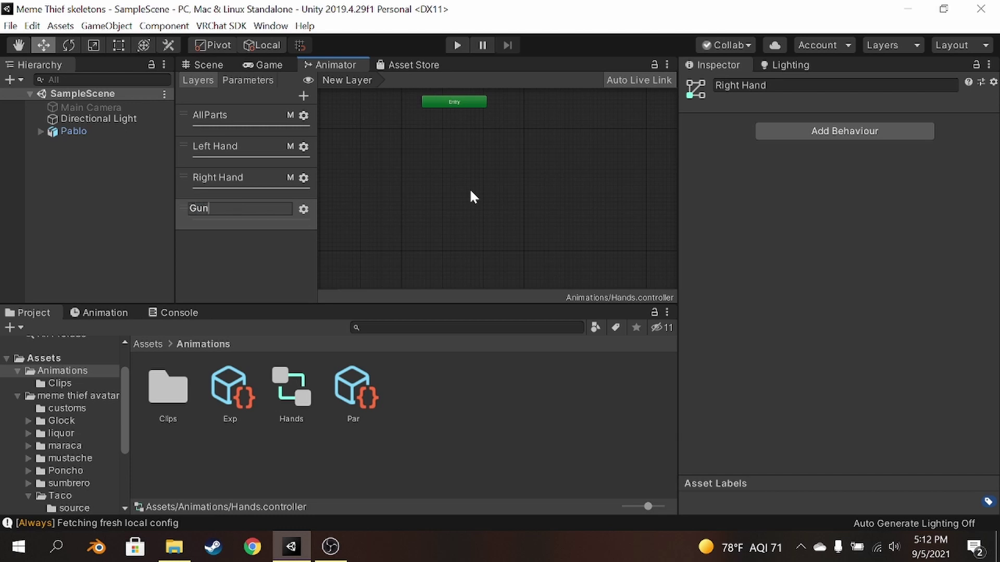
key(Return)
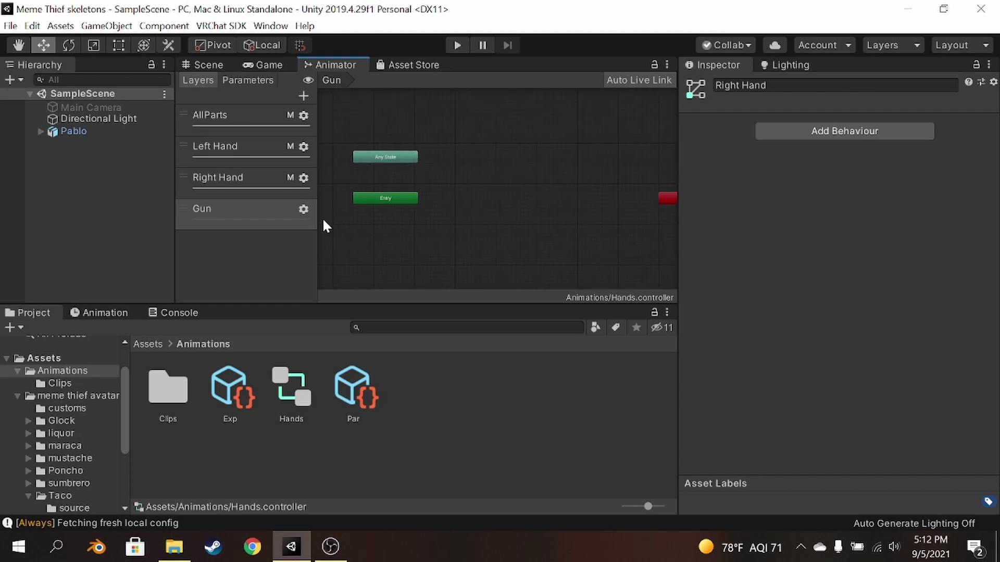
click(303, 209)
drag(408, 212, 521, 213)
click(480, 165)
- Add the Gun off clip from the Clips folder as the Gun layer's default state, and Gun on as a second state beside it
double_click(168, 388)
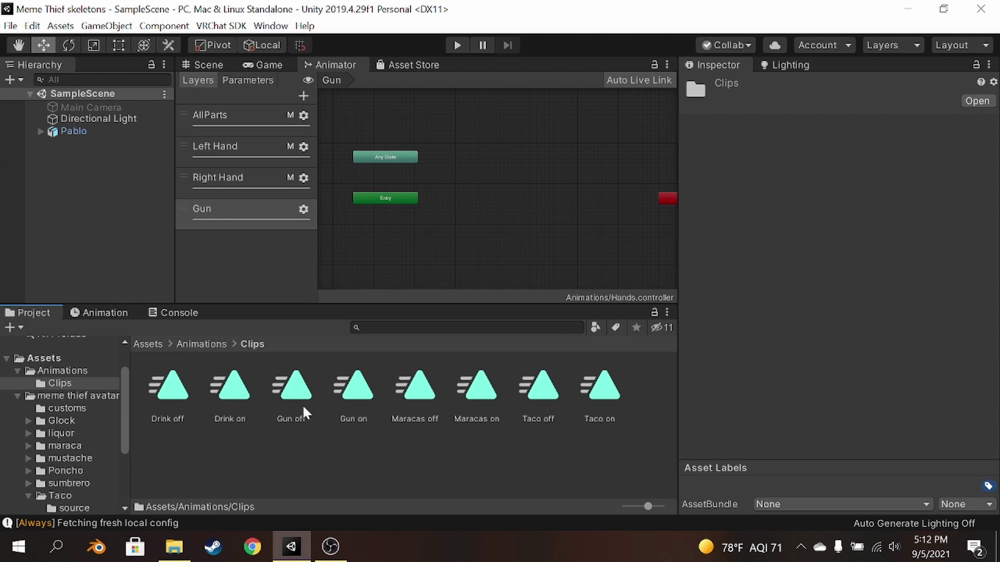
drag(304, 413, 437, 192)
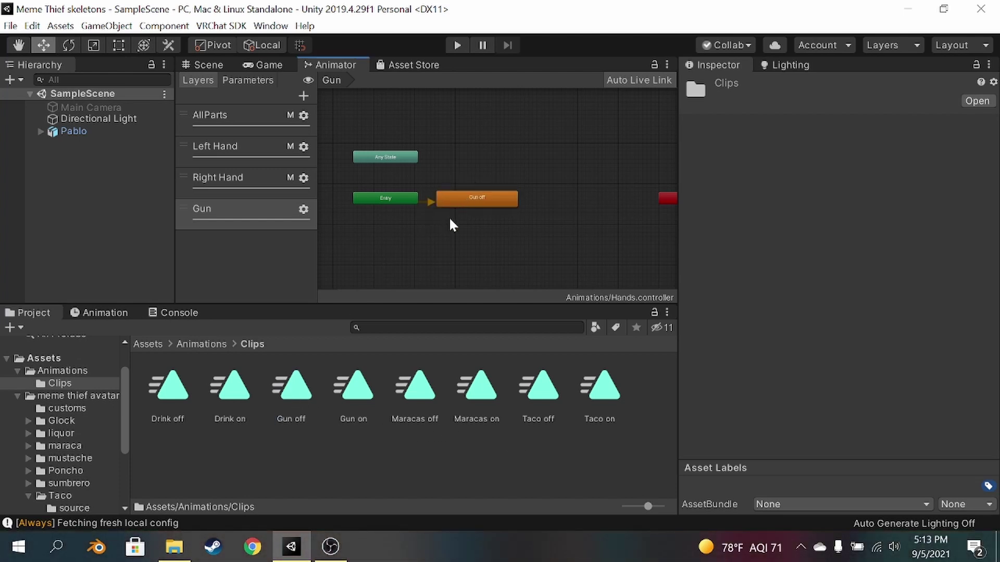
scroll(466, 203, up, 3)
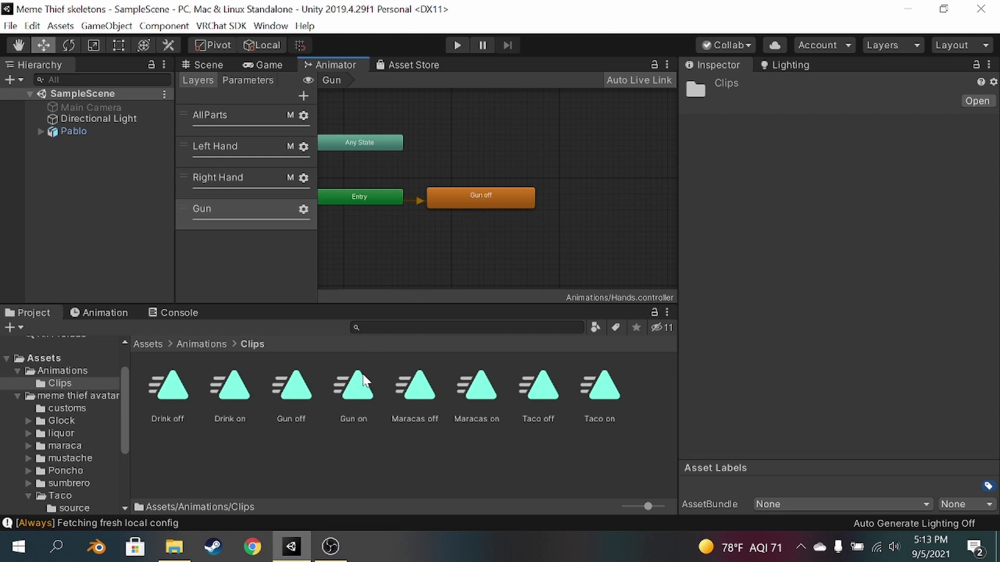
drag(359, 386, 573, 195)
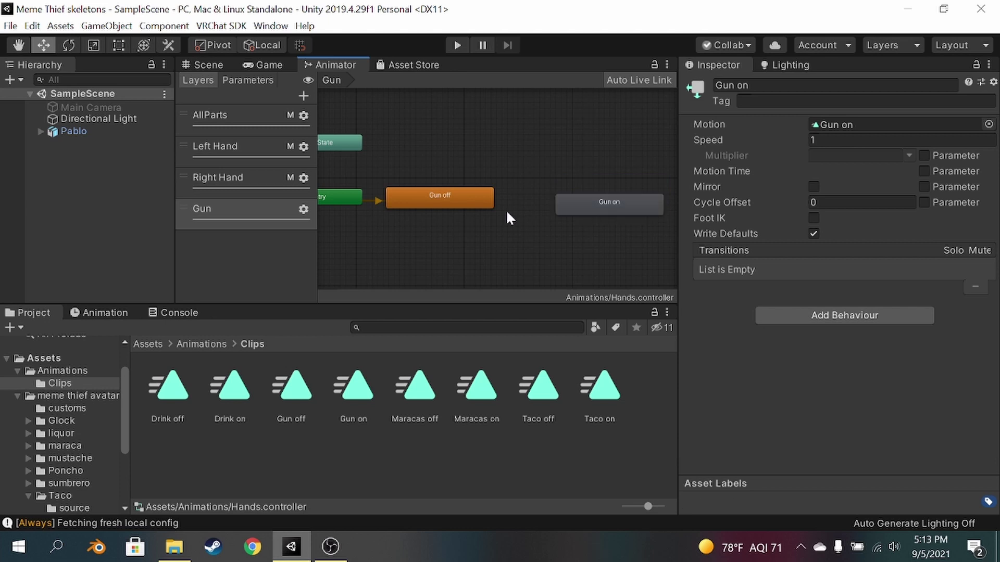
- Create transitions in both directions between the Gun off and Gun on states in the Gun layer
right_click(477, 196)
click(521, 206)
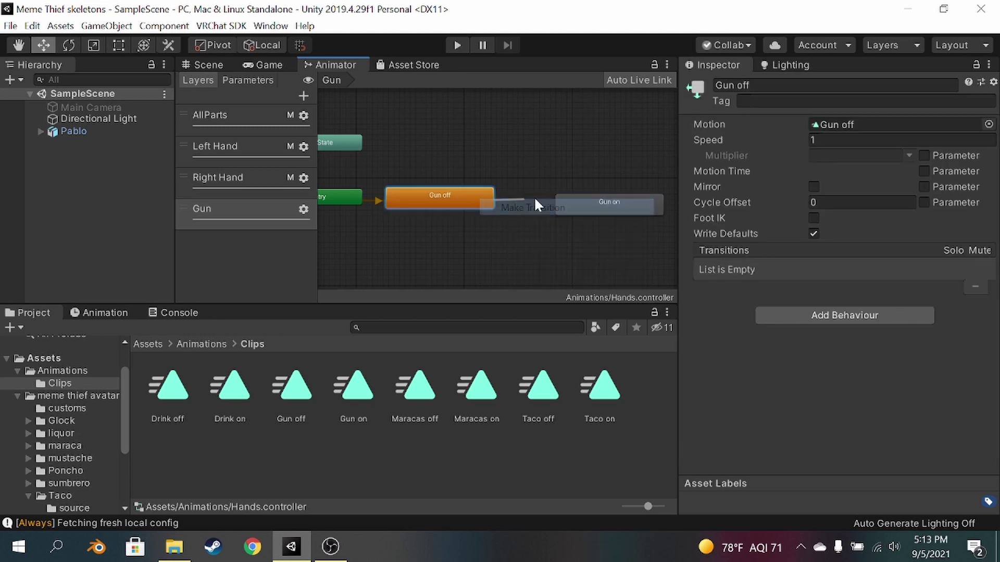
click(571, 192)
click(581, 197)
right_click(587, 204)
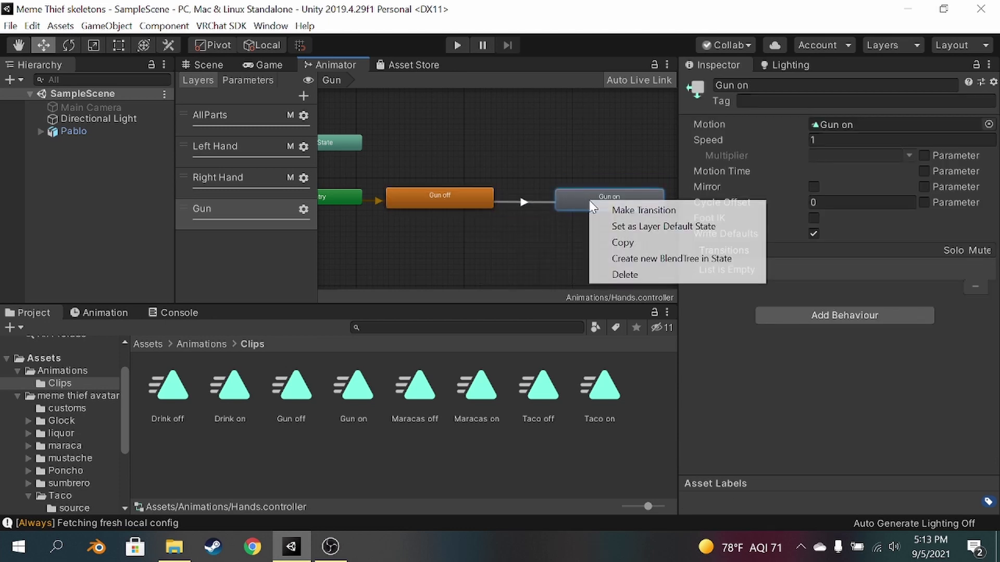
click(600, 209)
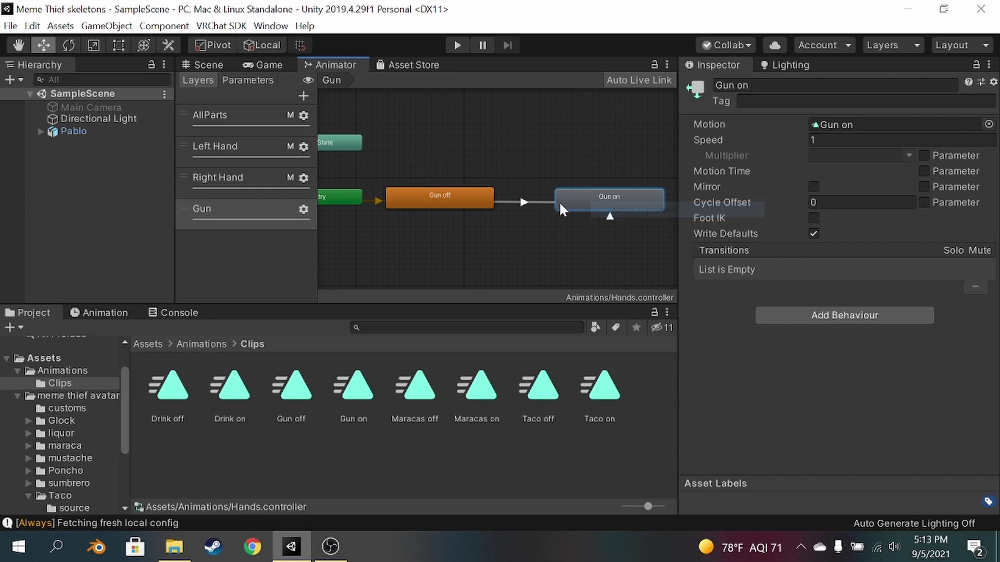
click(479, 193)
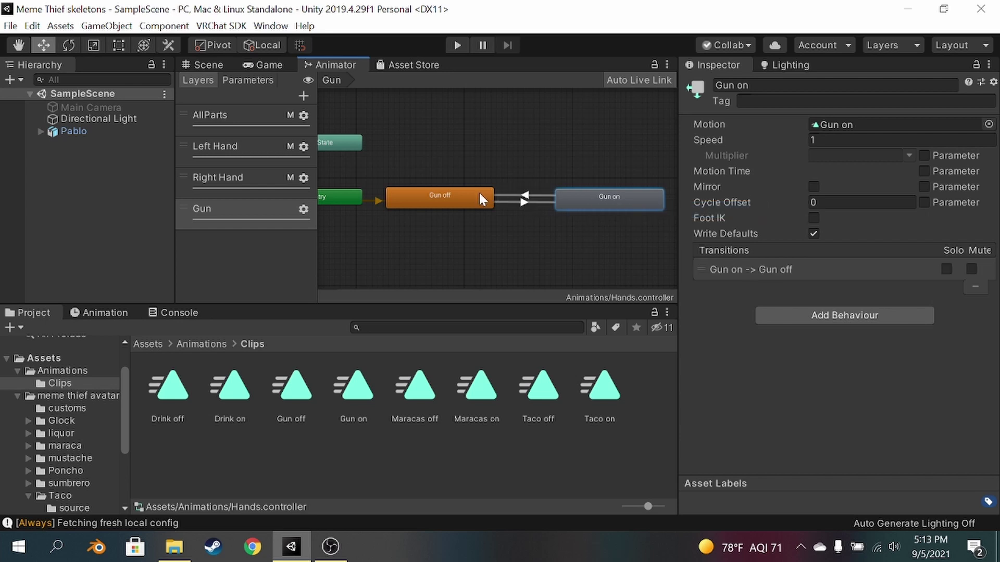
click(530, 248)
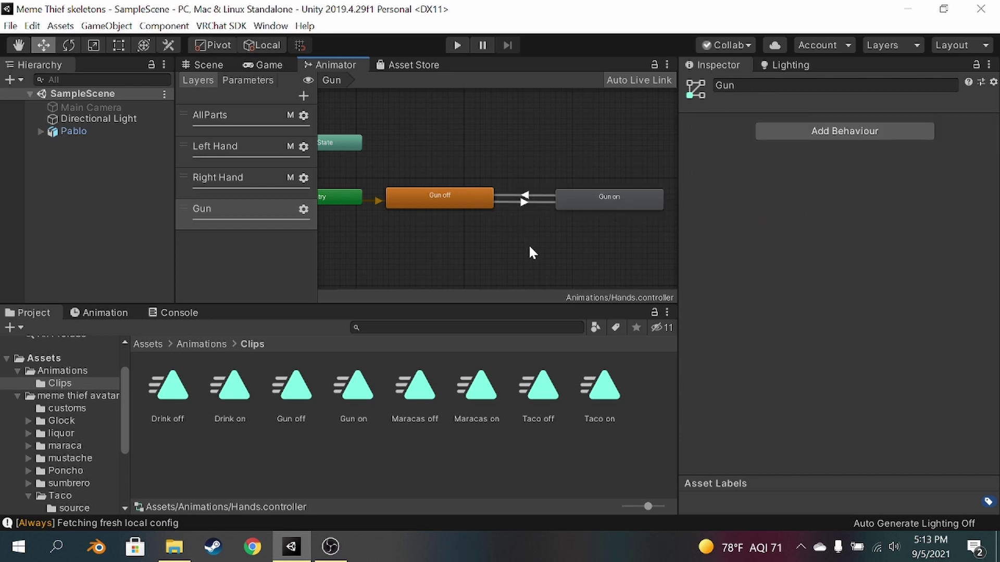
- Add an Int parameter named Gun to the animator controller
click(255, 80)
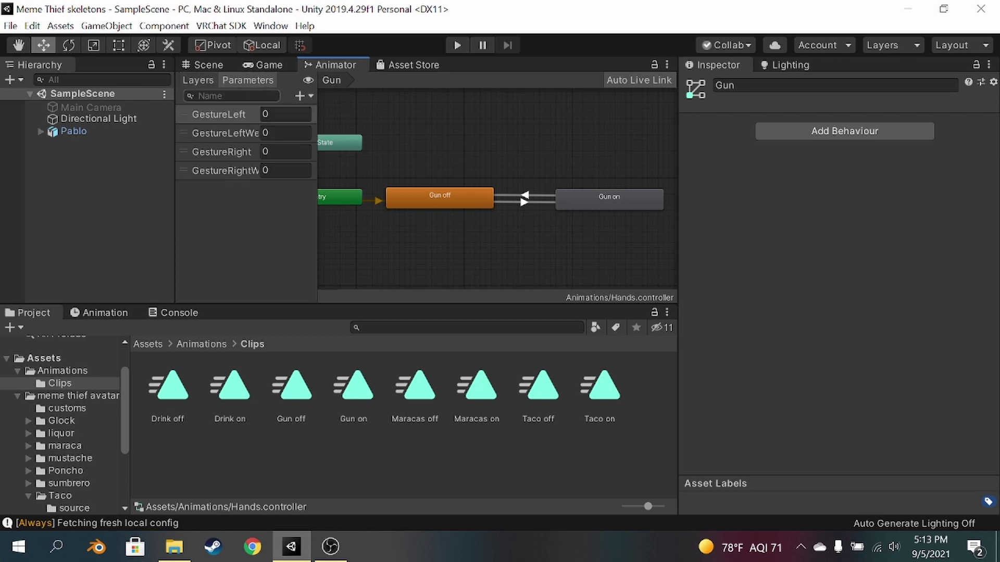
click(301, 96)
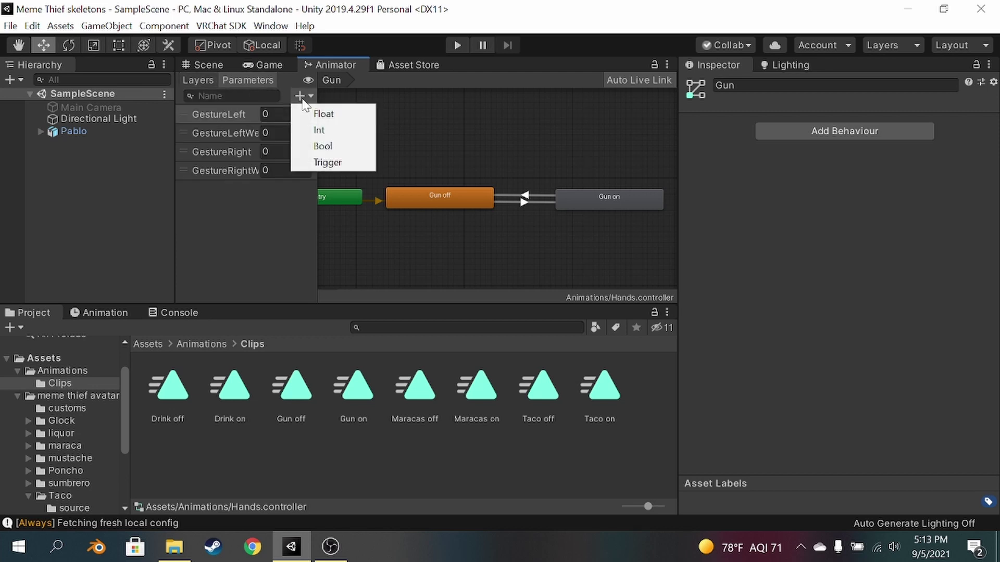
click(315, 130)
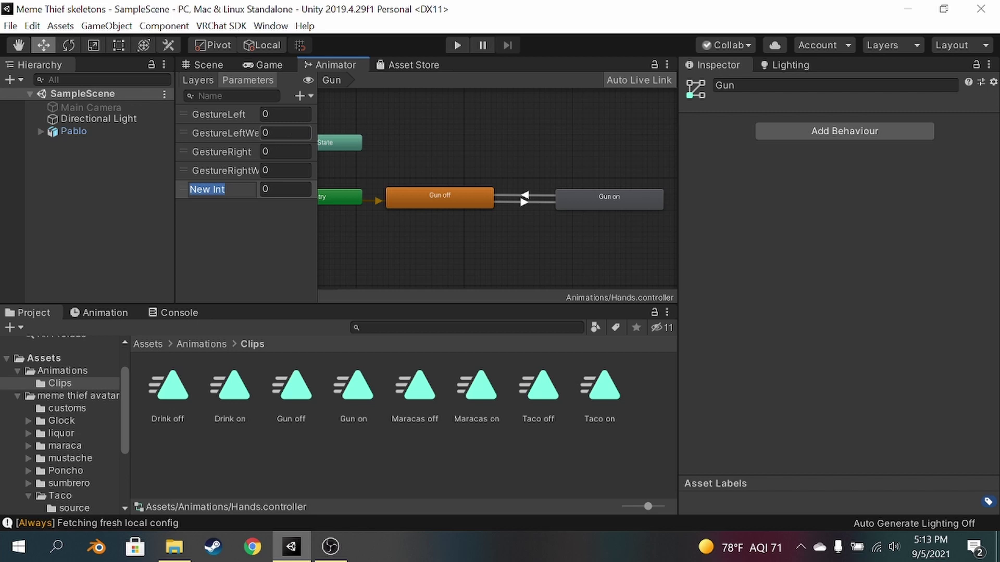
text(Gun)
key(Return)
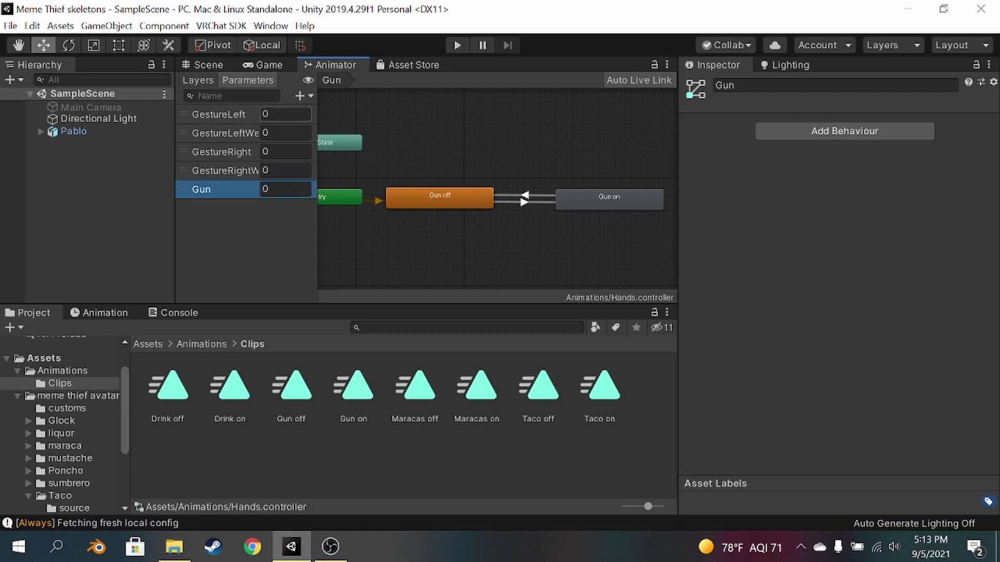
- Add a condition to the Gun off to Gun on transition requiring the Gun parameter Equals 1
click(203, 79)
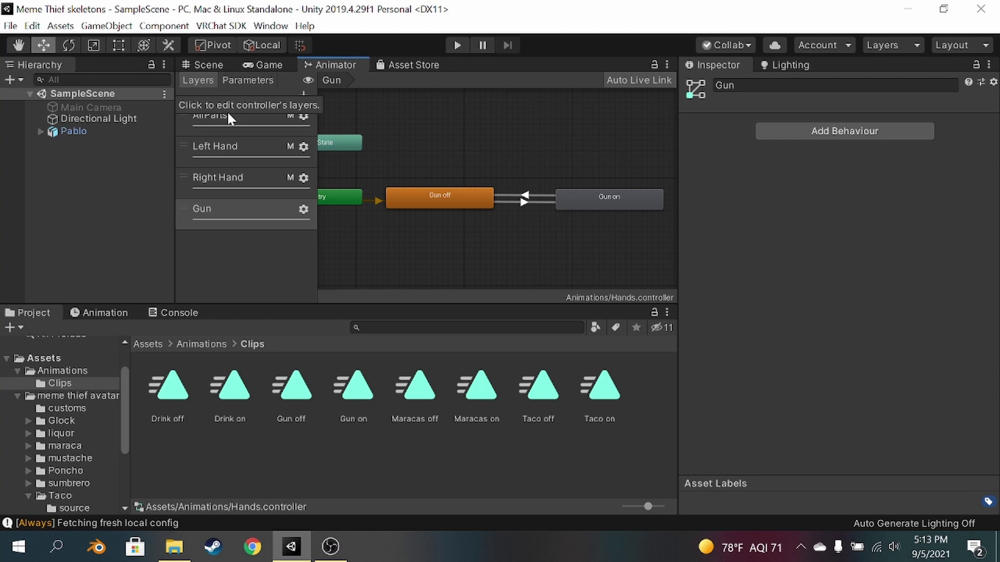
click(521, 202)
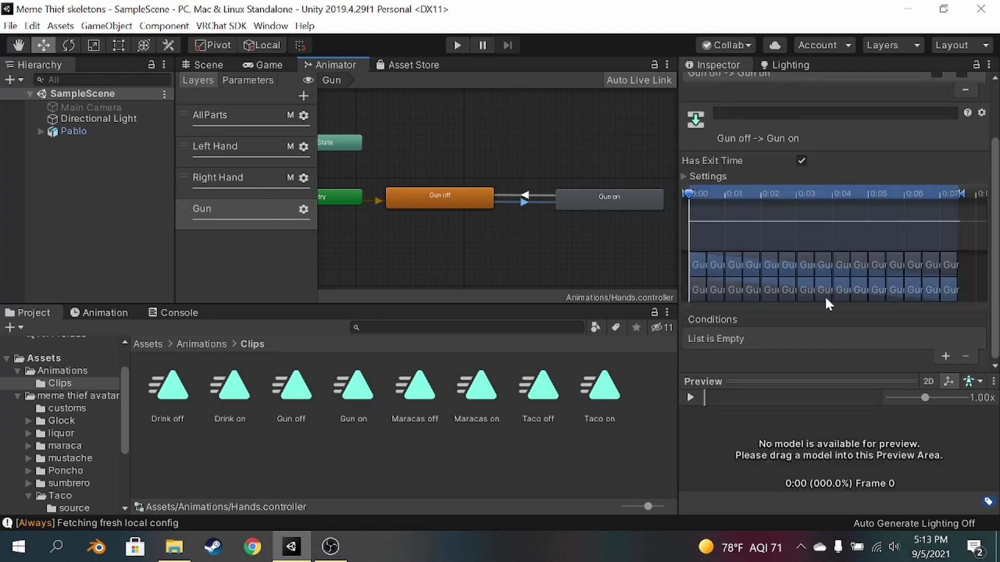
click(944, 363)
click(945, 356)
click(797, 339)
scroll(782, 386, down, 1)
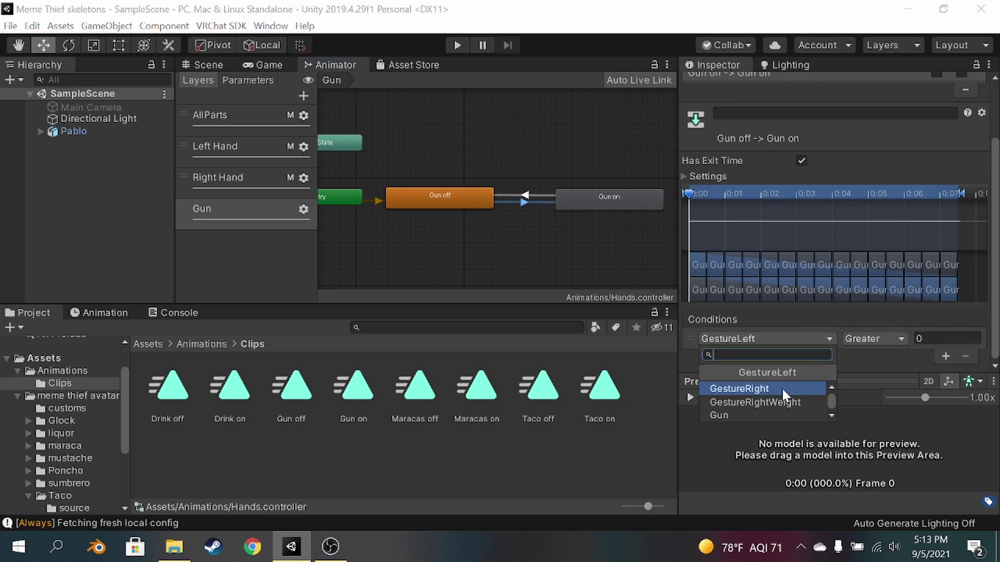
click(770, 414)
click(865, 342)
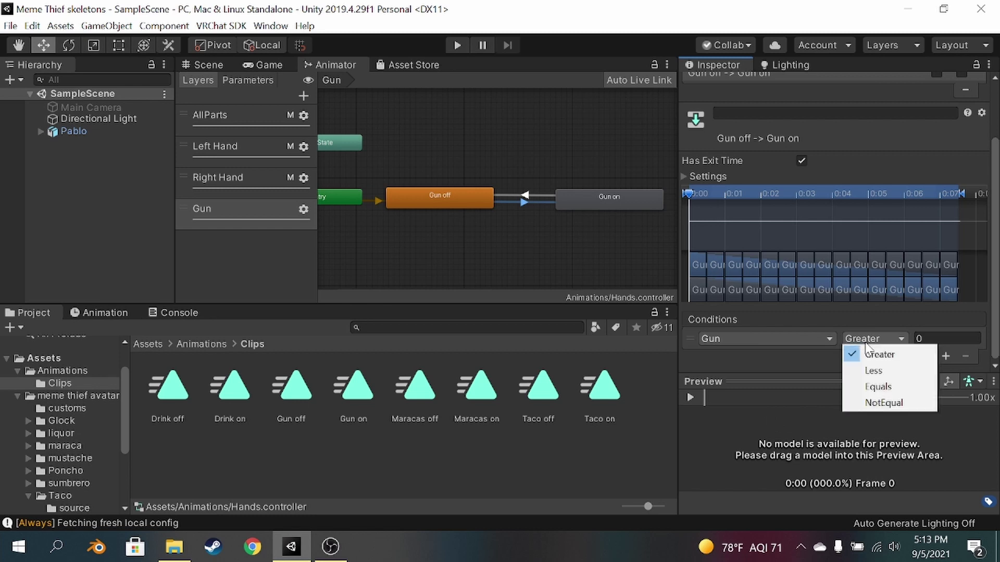
click(874, 388)
click(919, 338)
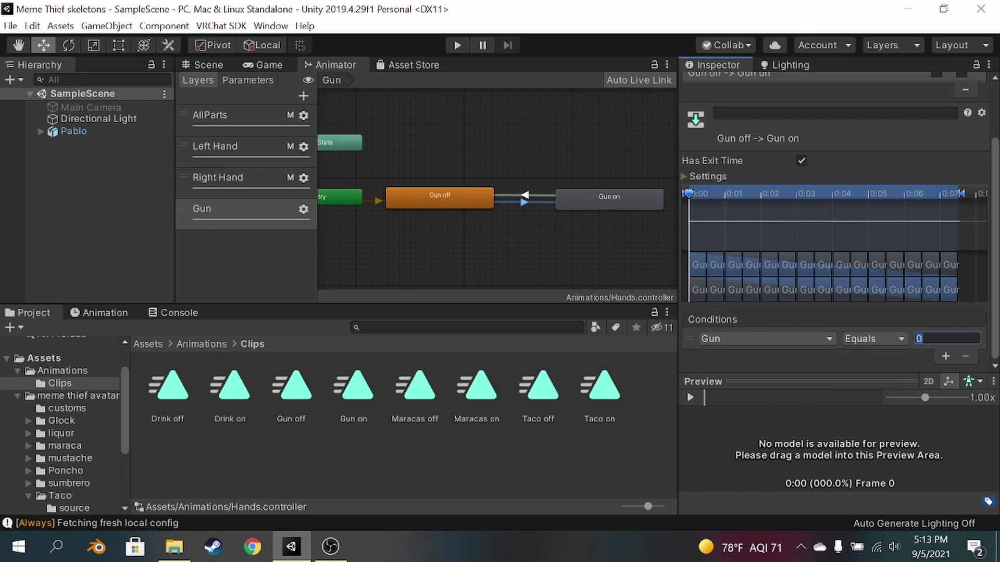
text(1)
- Add a condition to the Gun on to Gun off transition requiring the Gun parameter Equals 0
click(527, 197)
click(527, 196)
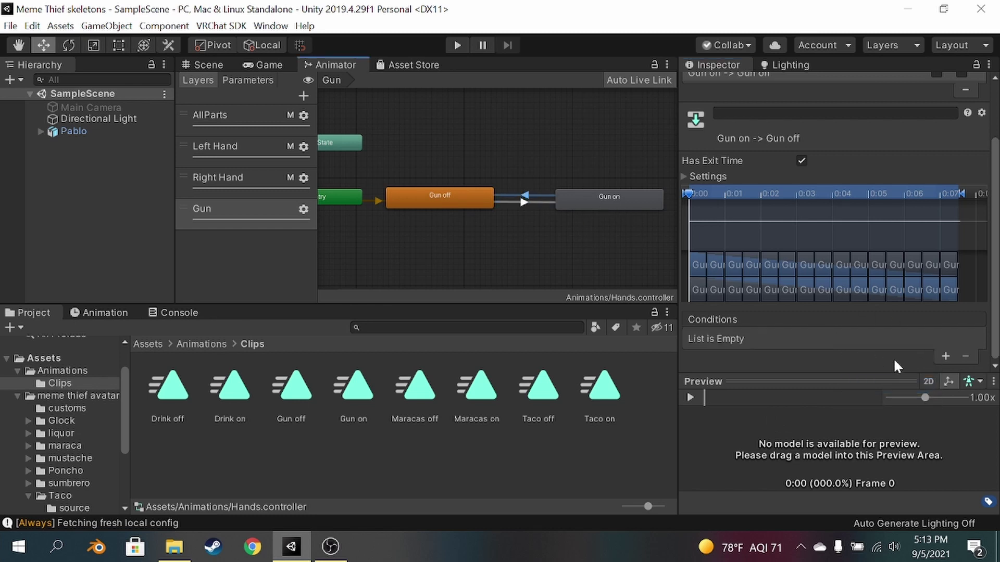
click(945, 357)
click(799, 340)
scroll(765, 400, down, 2)
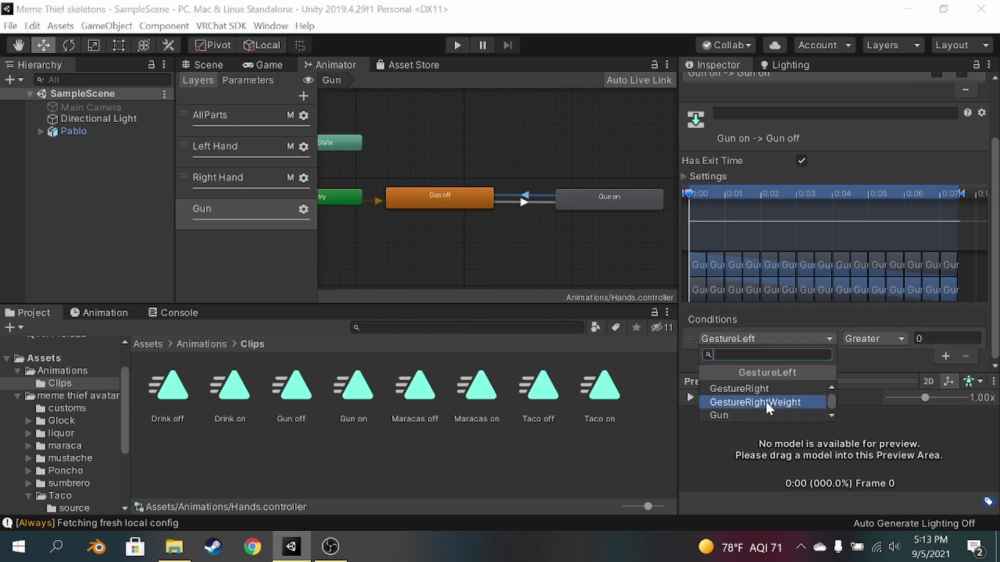
click(765, 412)
click(868, 340)
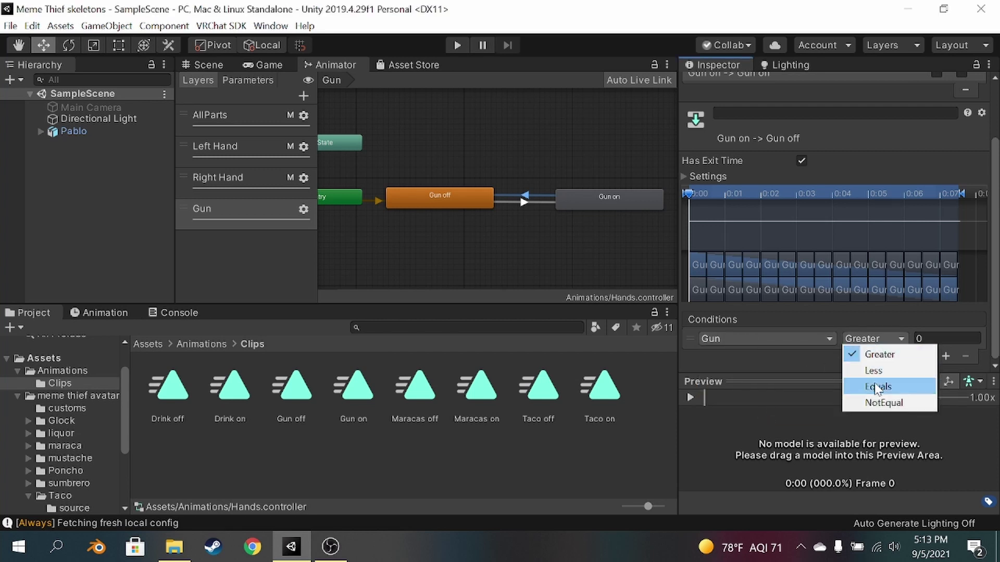
click(875, 387)
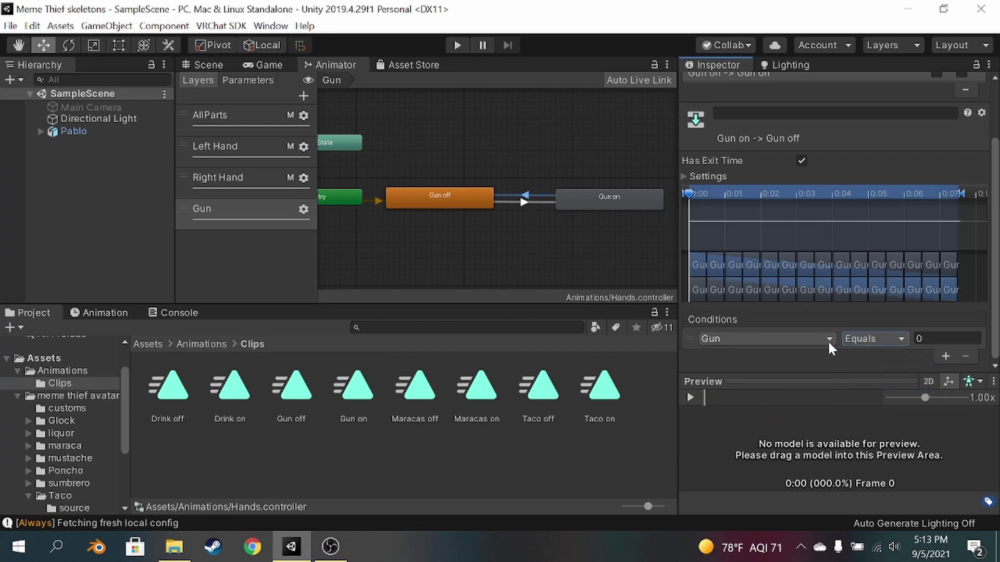
click(522, 202)
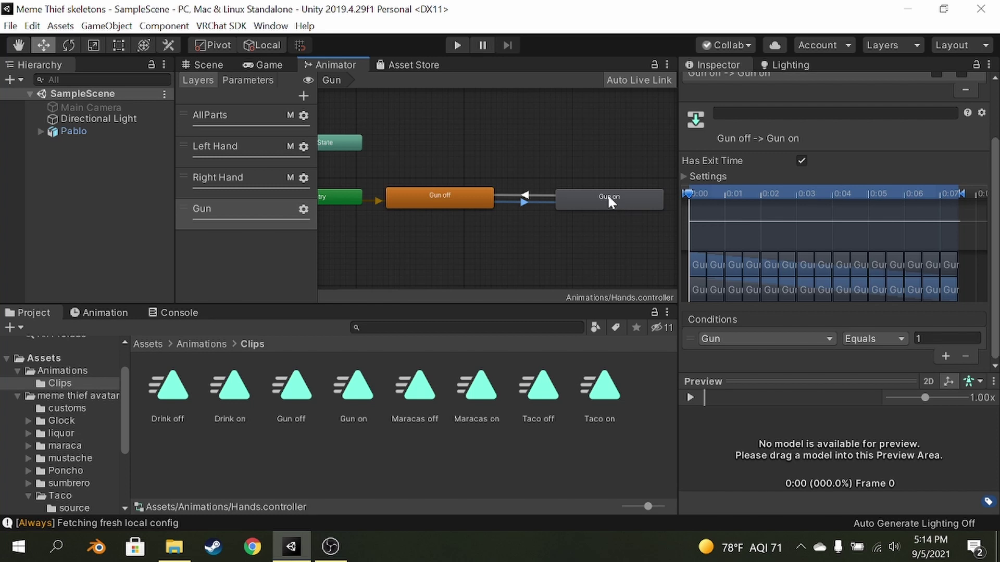
click(527, 197)
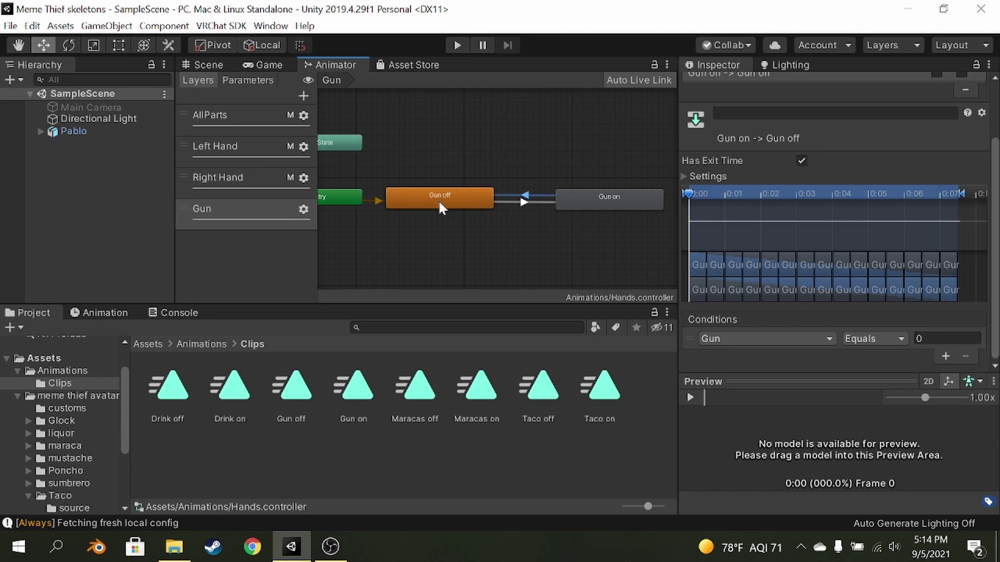
click(520, 266)
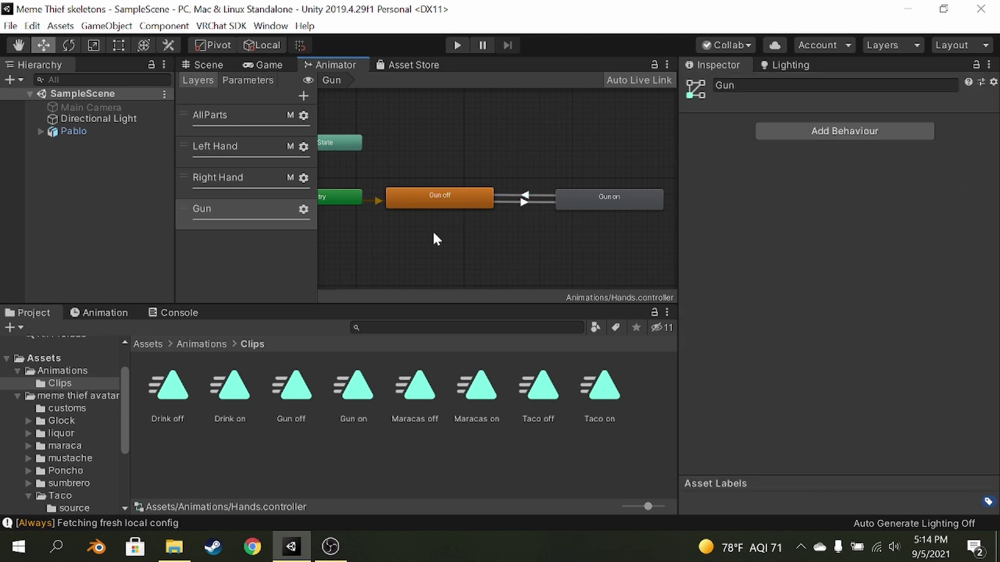
- Add an animator layer named Drink and raise its weight to the maximum
click(302, 97)
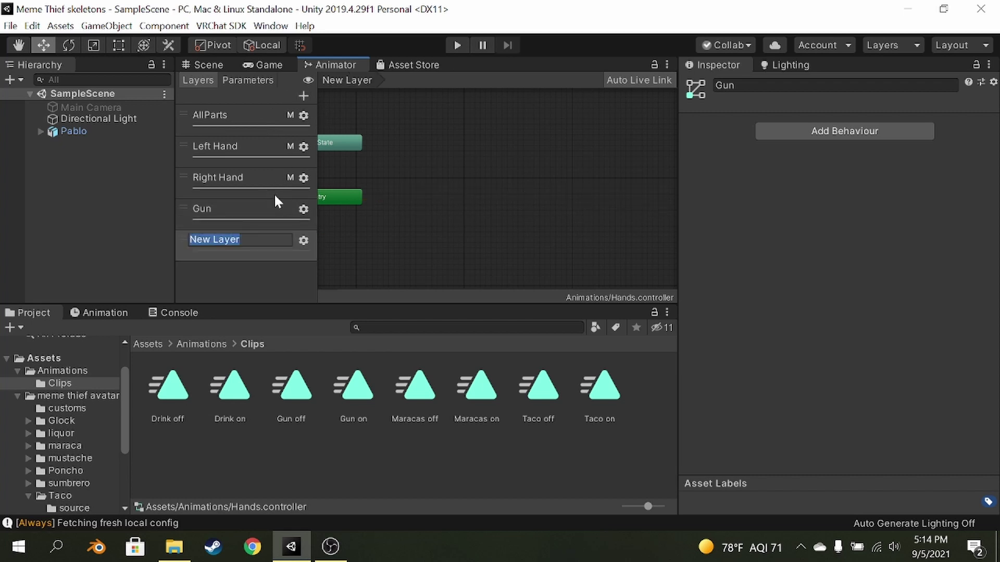
text(Drink)
key(Return)
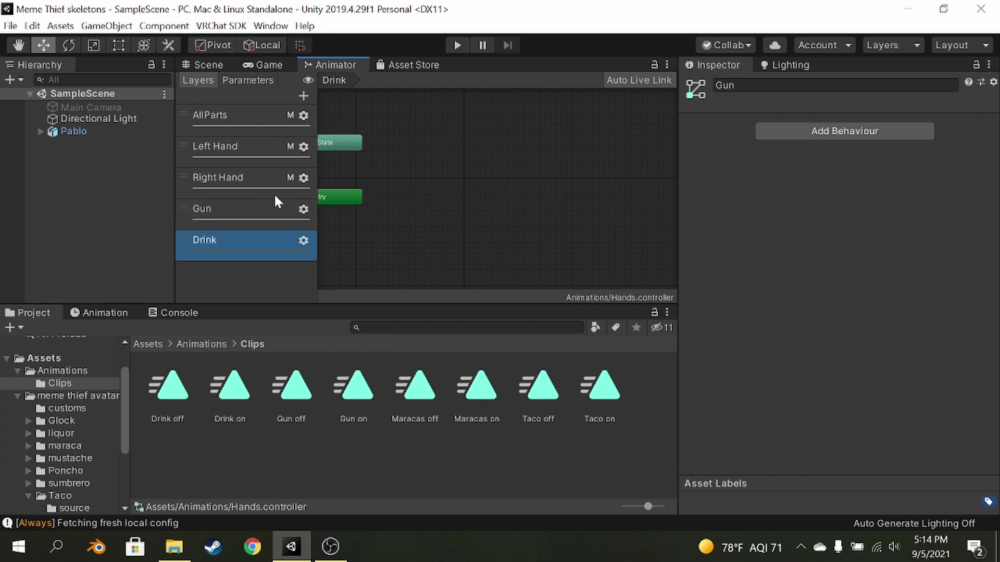
click(303, 240)
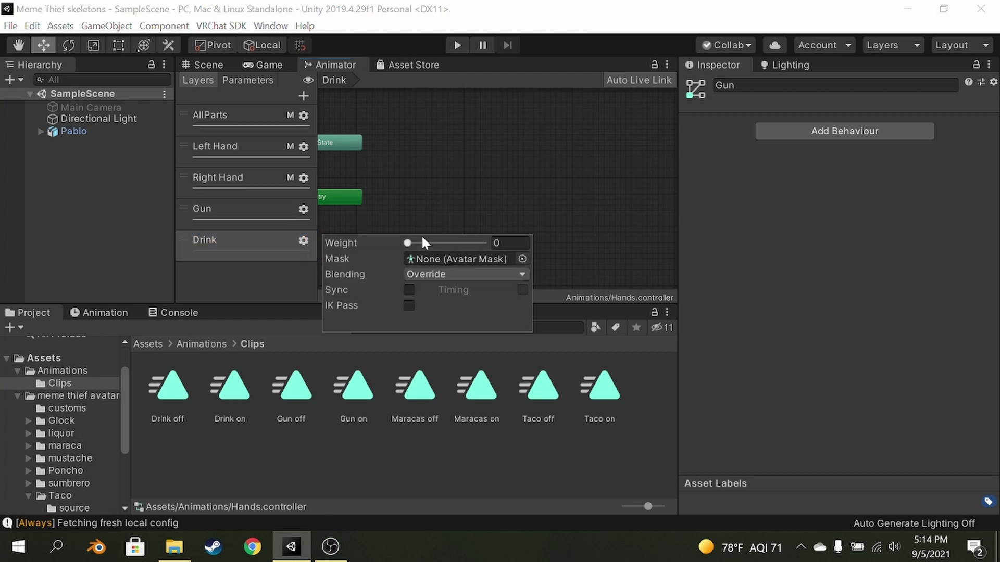
click(267, 279)
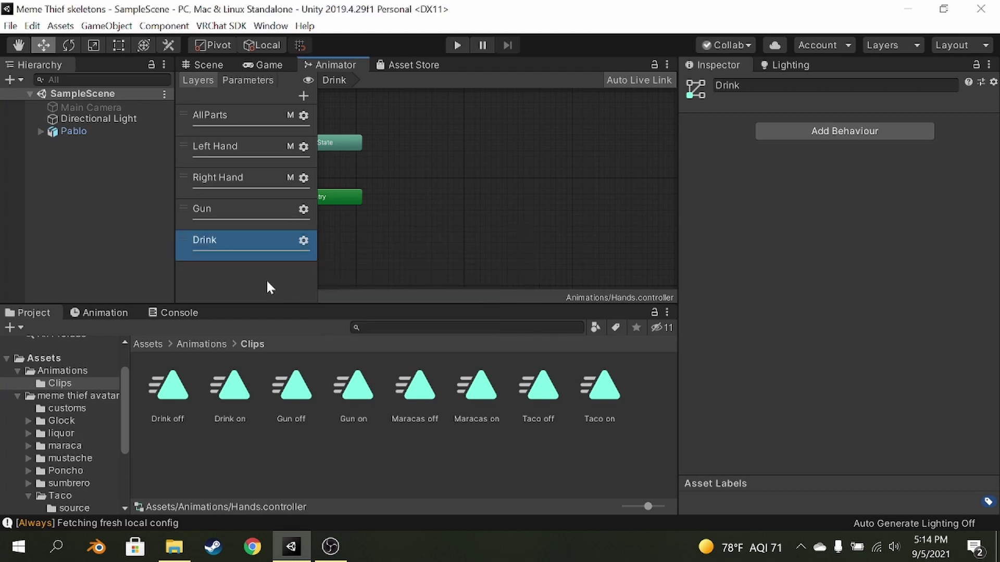
- Add an Int parameter named Drink to the animator controller
click(227, 76)
click(302, 95)
click(318, 128)
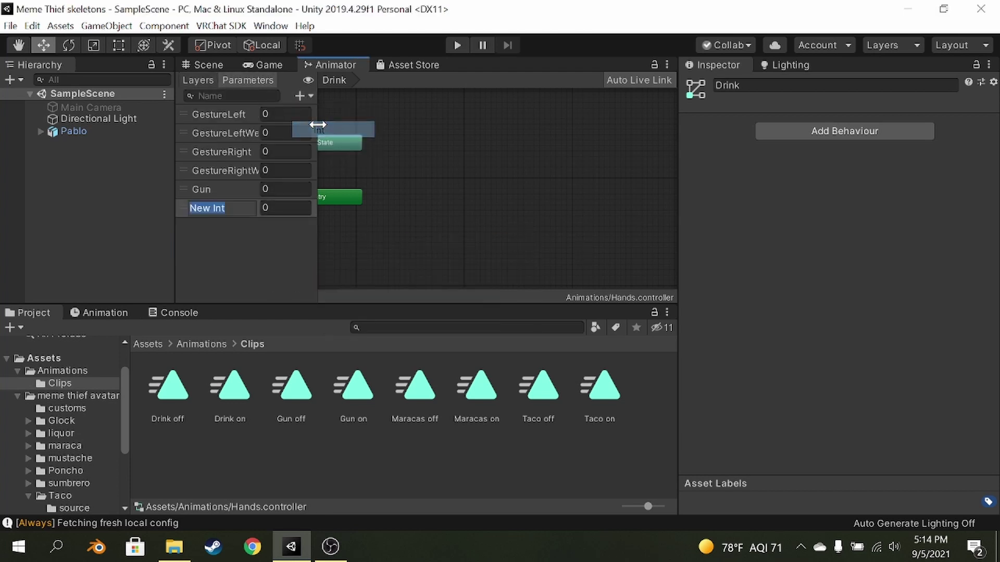
text(Drink)
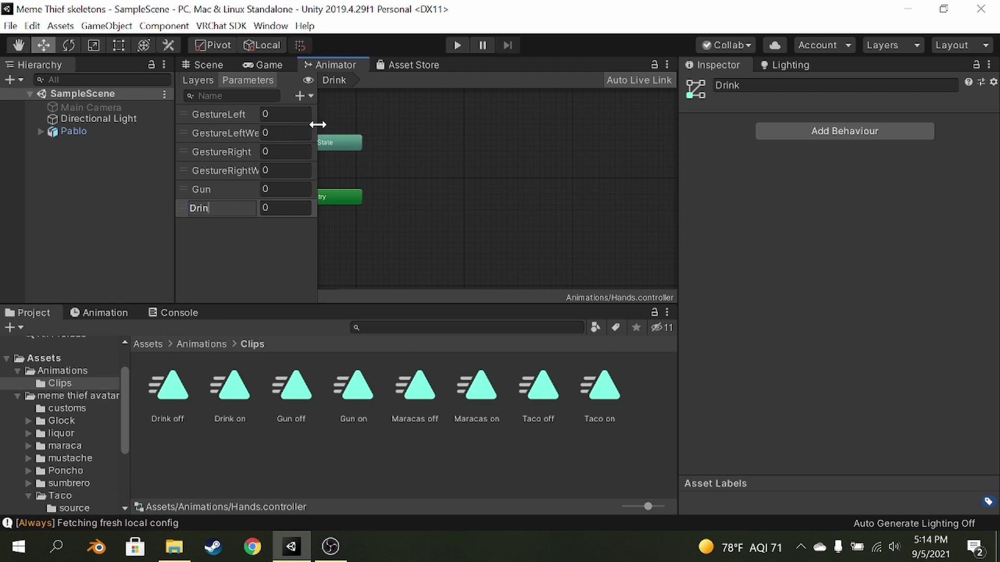
key(Return)
- Place the Drink off clip as the default state in the Drink layer, with the Drink on clip beside it
click(204, 77)
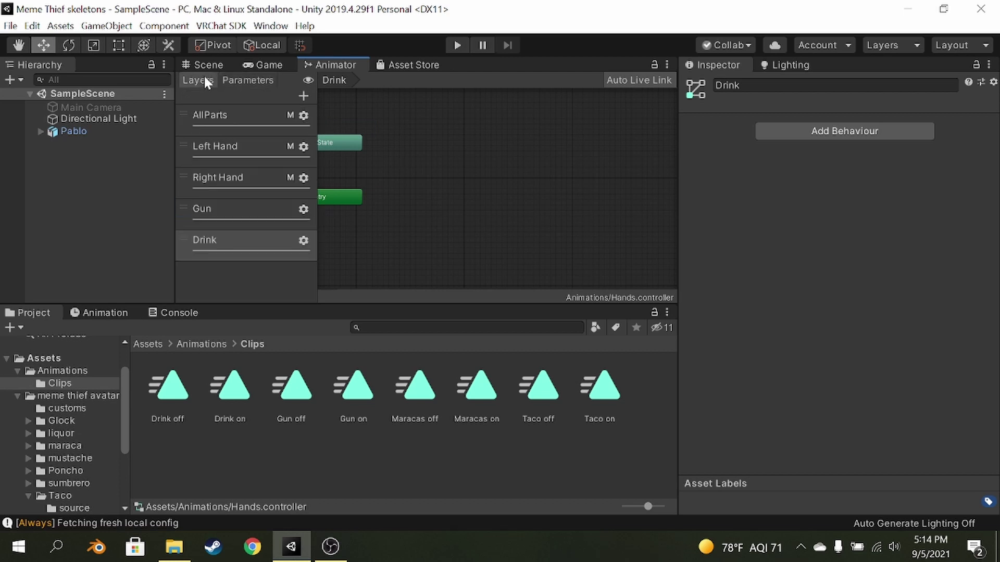
drag(164, 388, 407, 200)
drag(230, 388, 567, 194)
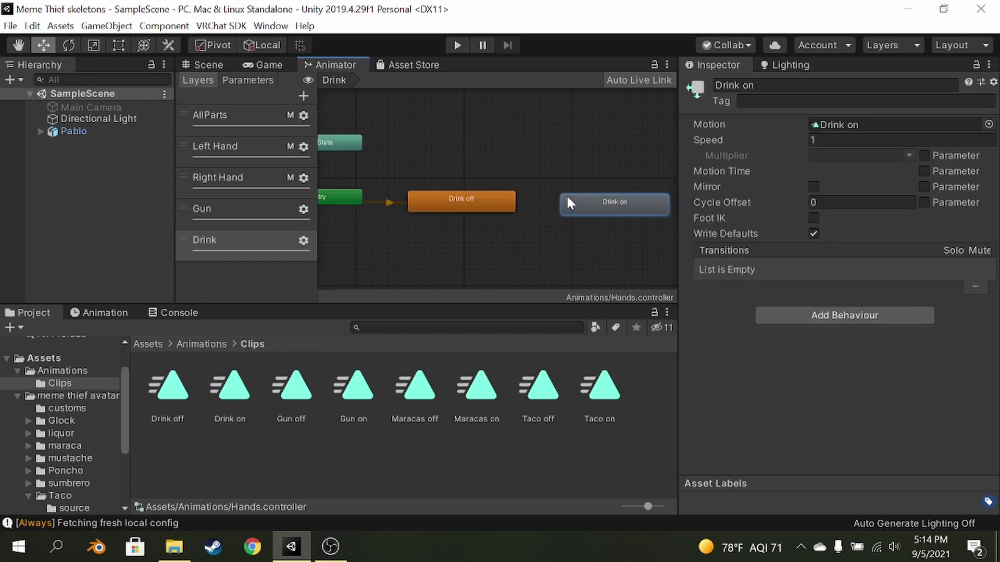
- Create transitions in both directions between the Drink off and Drink on states
right_click(469, 201)
click(500, 206)
click(573, 200)
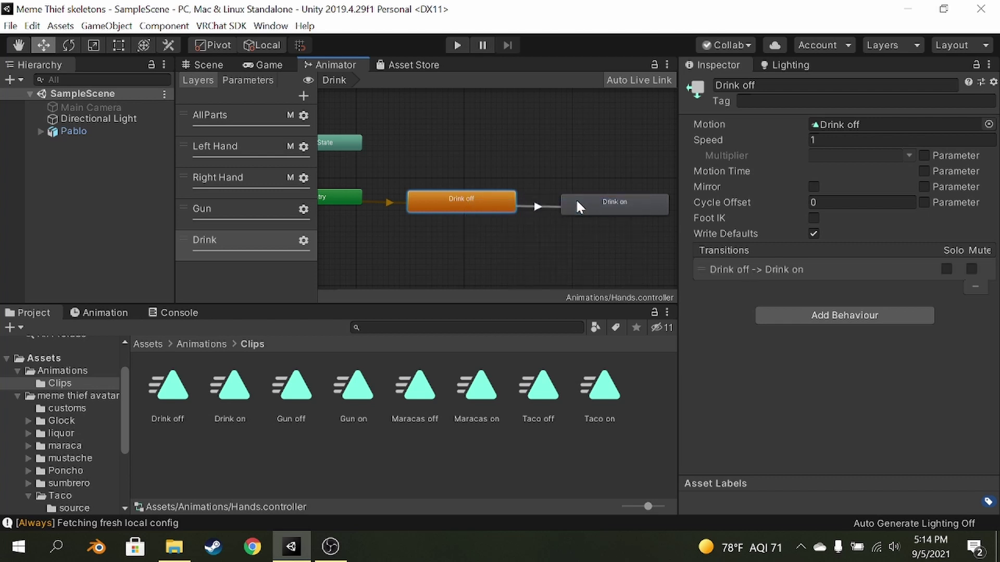
right_click(594, 213)
click(597, 214)
click(473, 199)
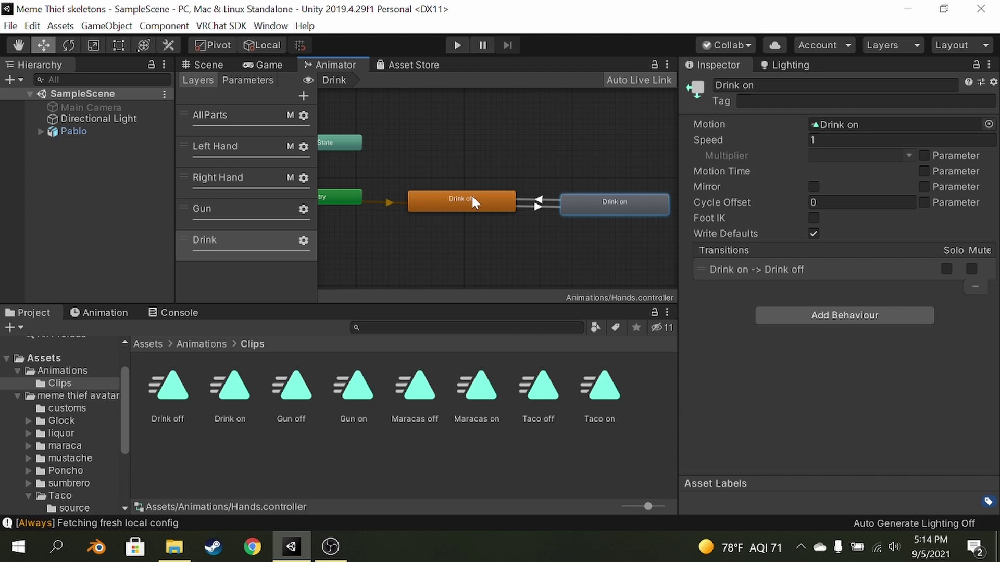
- Add a condition to the Drink off to Drink on transition using the Drink parameter with the Equals comparison
click(533, 207)
scroll(839, 188, down, 3)
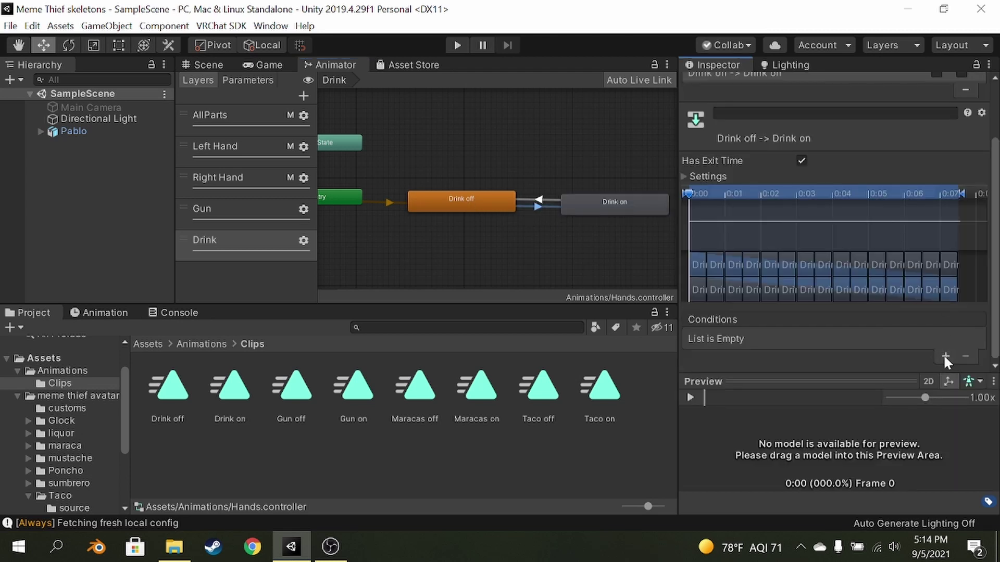
click(945, 357)
click(756, 339)
scroll(752, 407, down, 2)
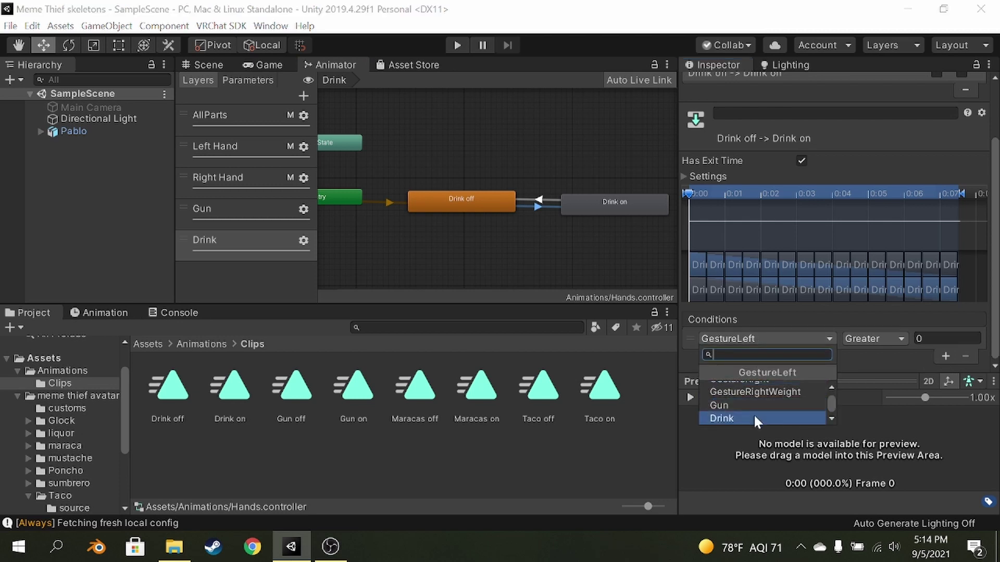
click(754, 413)
click(880, 339)
click(872, 384)
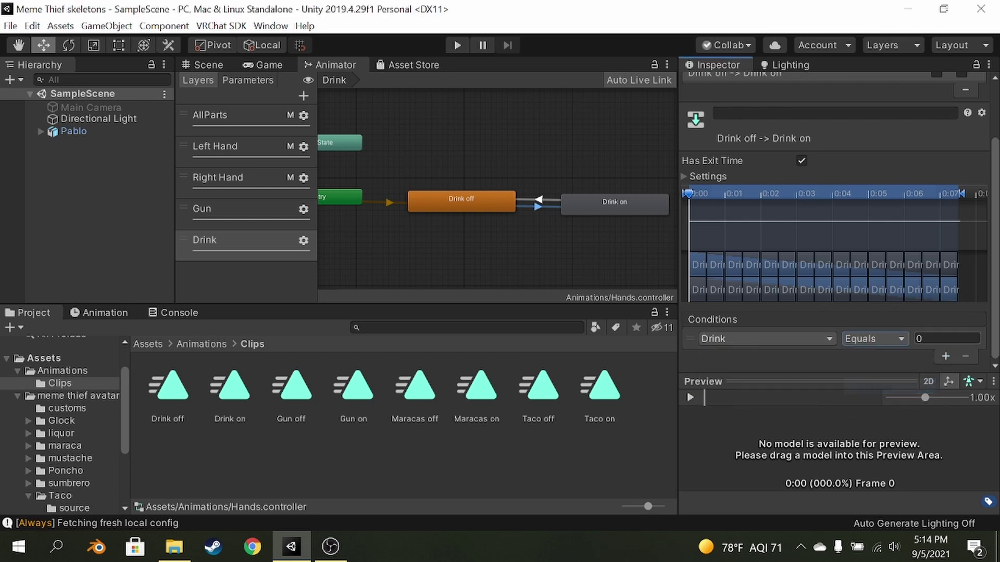
- Add a condition to the Drink on to Drink off transition requiring the Drink parameter to equal 0
click(542, 198)
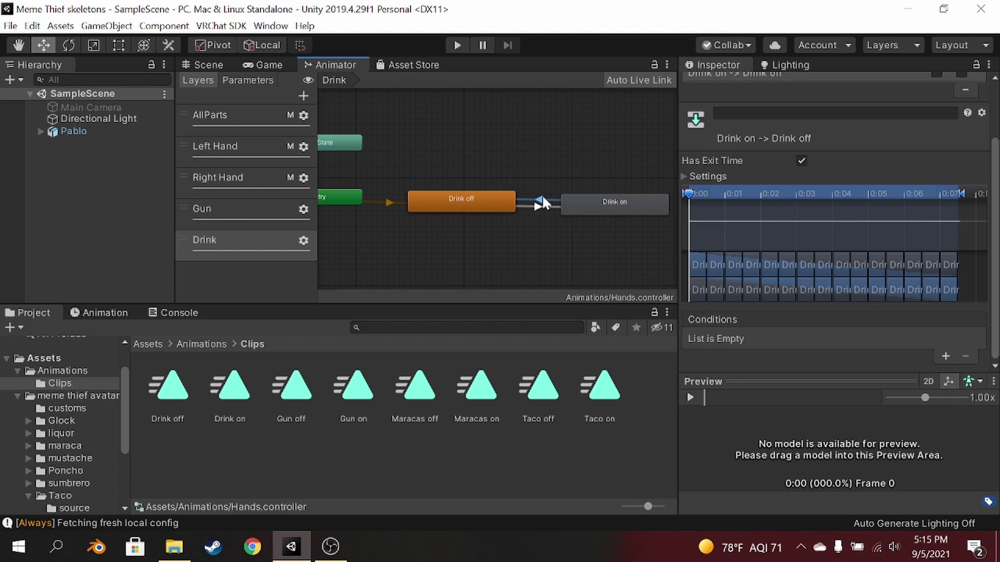
click(945, 357)
click(731, 338)
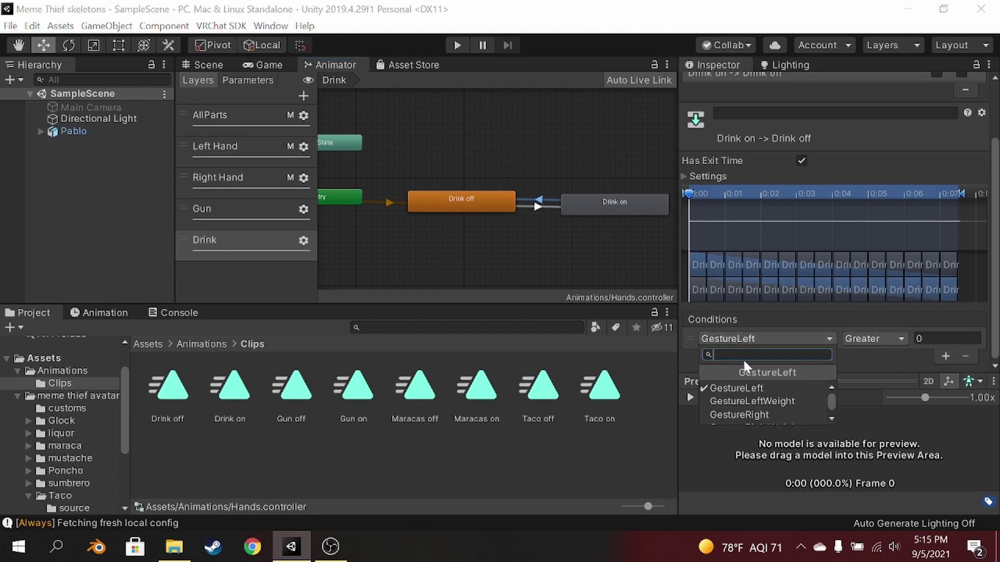
click(752, 414)
click(868, 339)
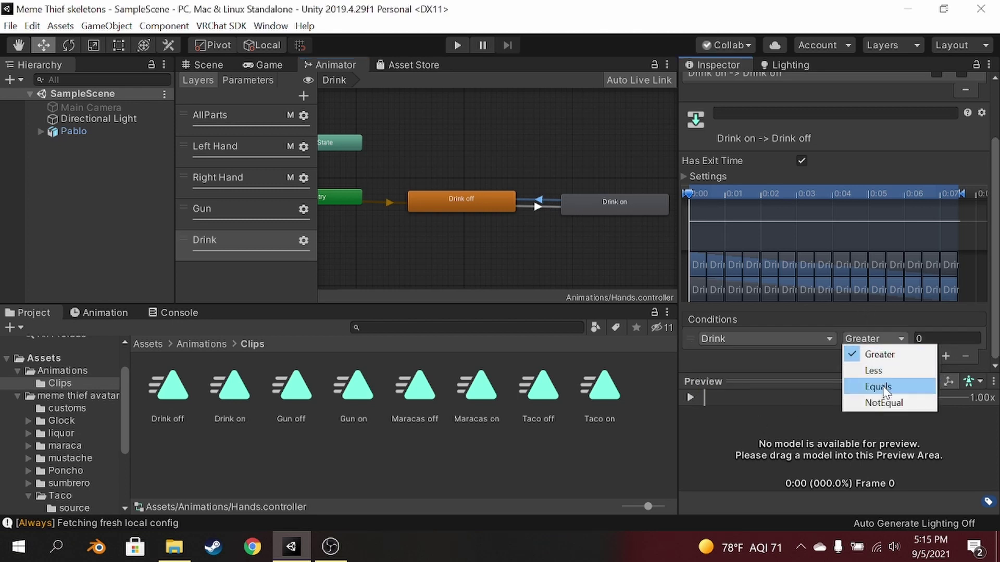
click(859, 384)
click(572, 247)
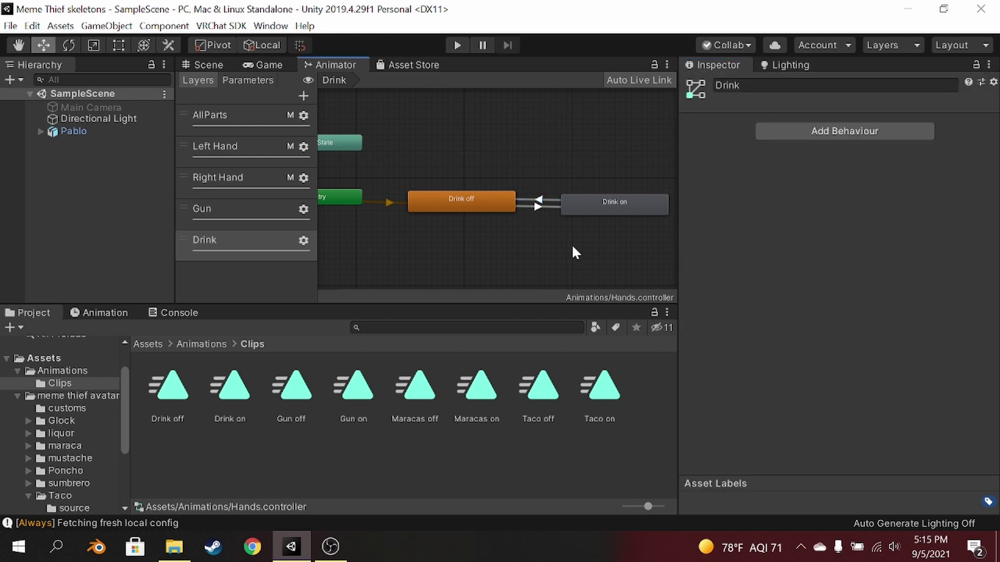
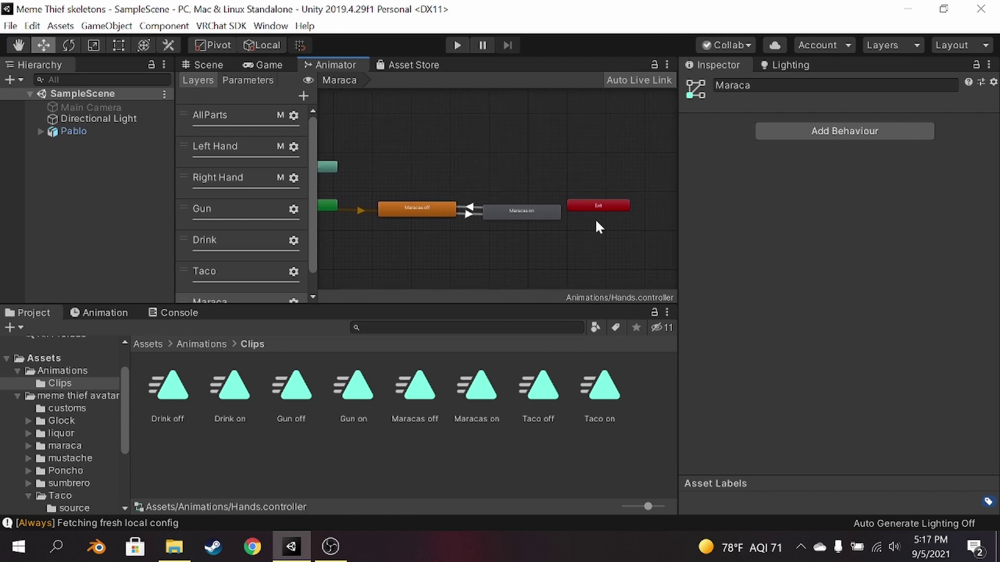
- Add a parameter named Gun to the Par expression parameters asset in the Animations folder
middle_drag(446, 267, 465, 263)
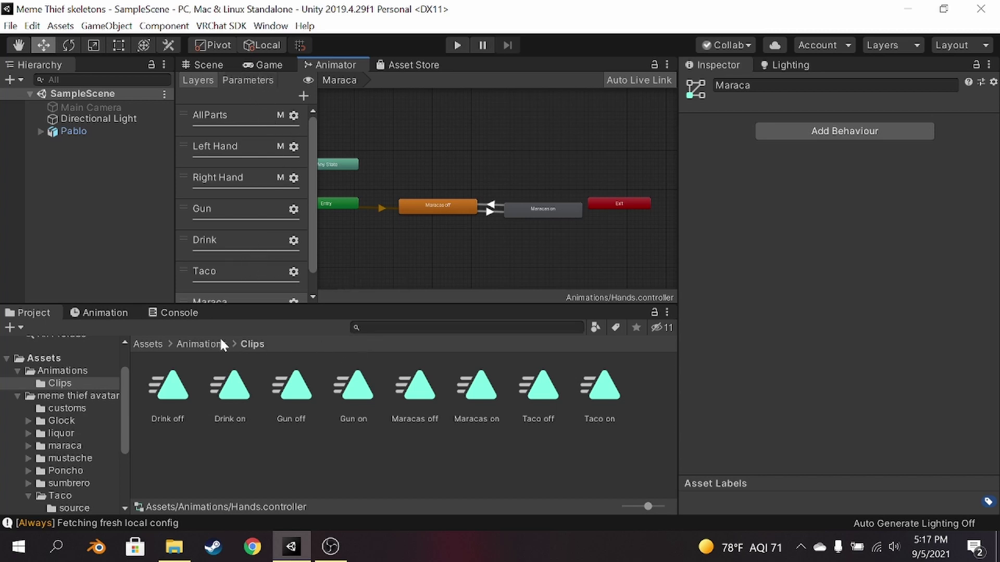
click(207, 344)
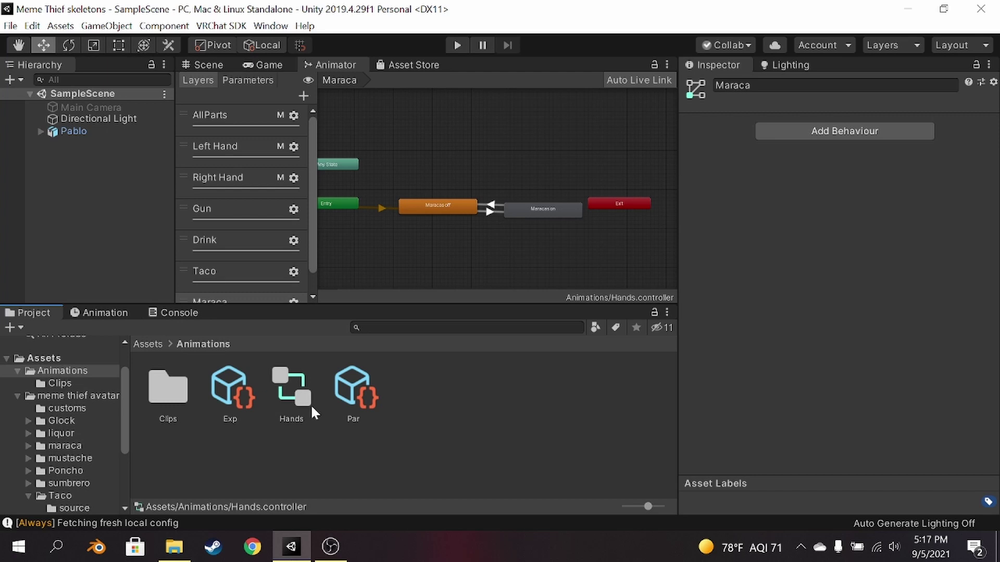
click(355, 391)
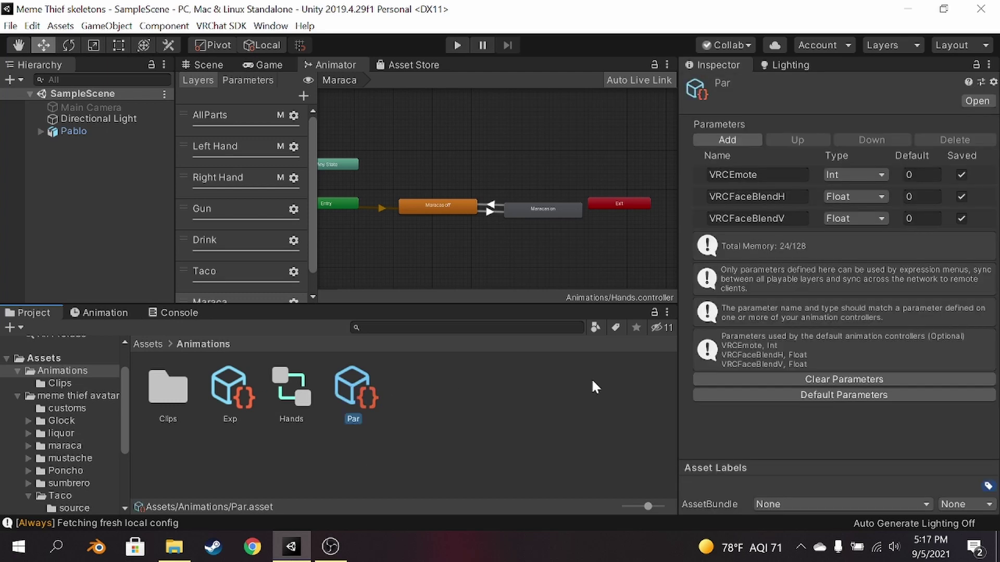
click(736, 136)
click(791, 238)
text(Gun)
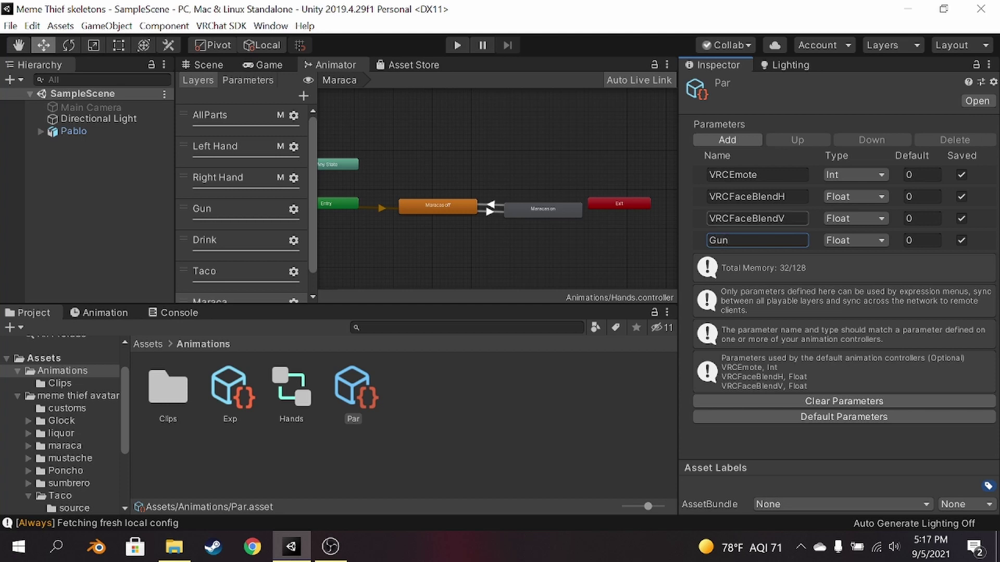
- Check the animator controller's parameter names and add an expression parameter named Drink to Par
click(248, 80)
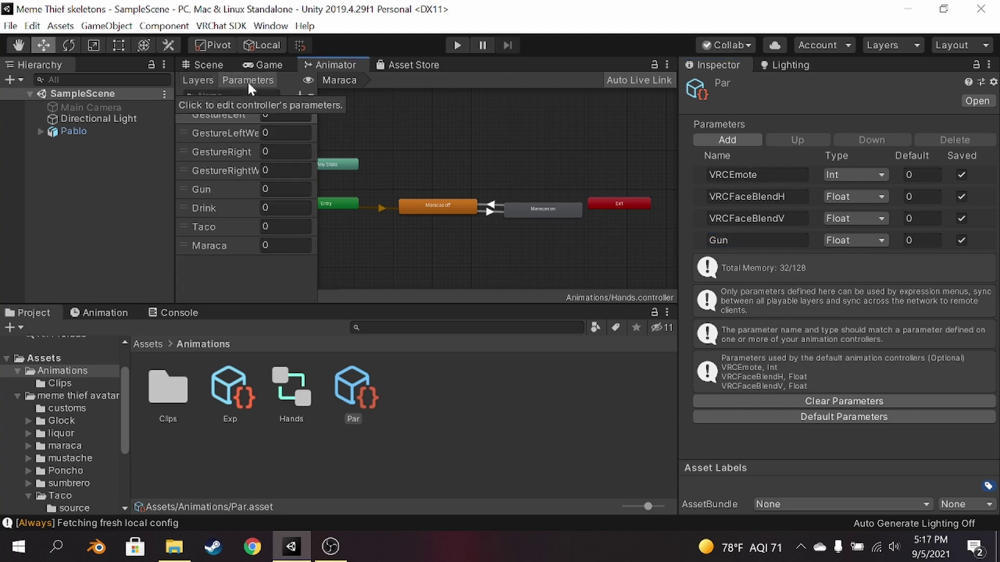
click(733, 134)
click(739, 262)
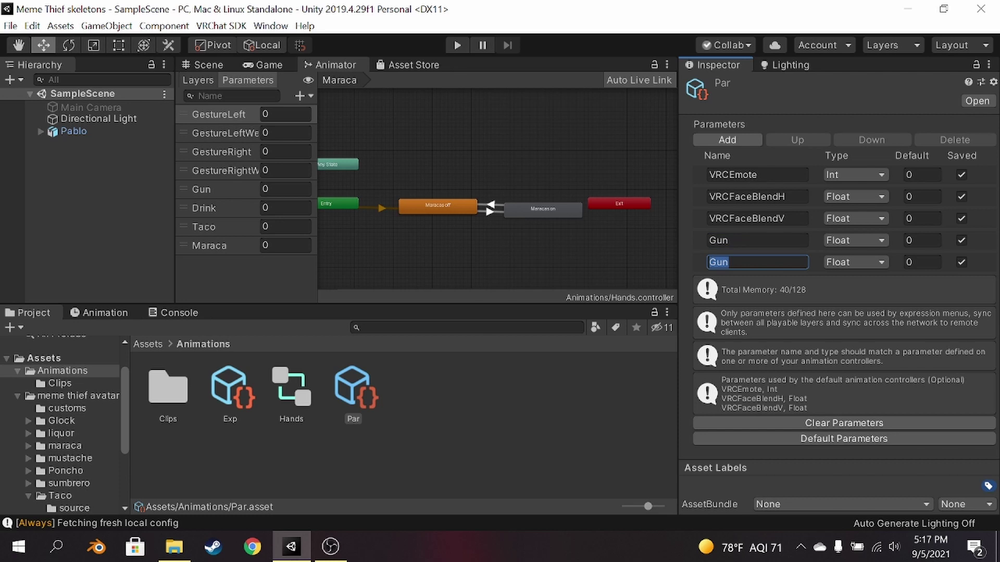
text(Drink)
- Change the type of the Gun and Drink expression parameters to Int
click(836, 240)
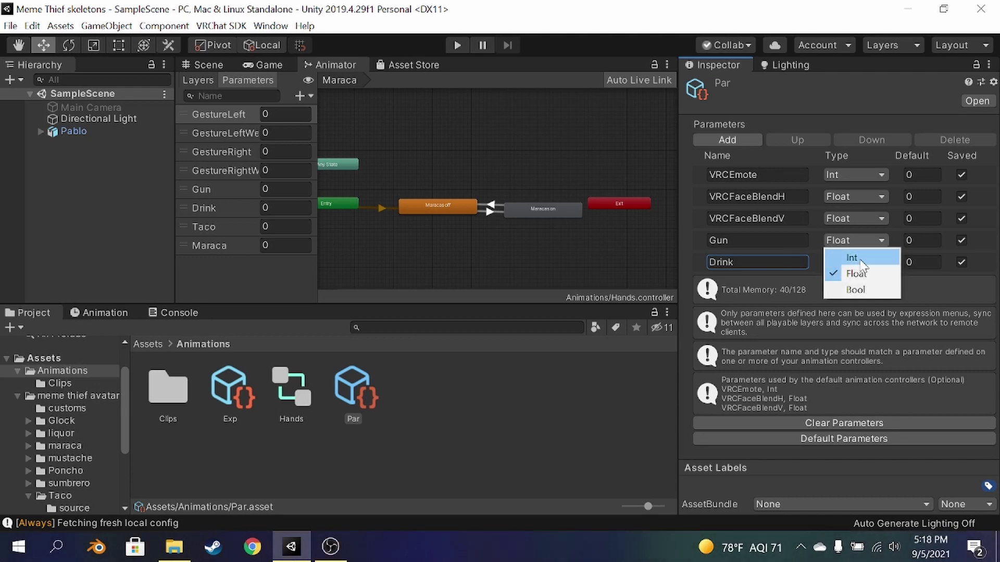
click(859, 258)
click(859, 261)
click(857, 278)
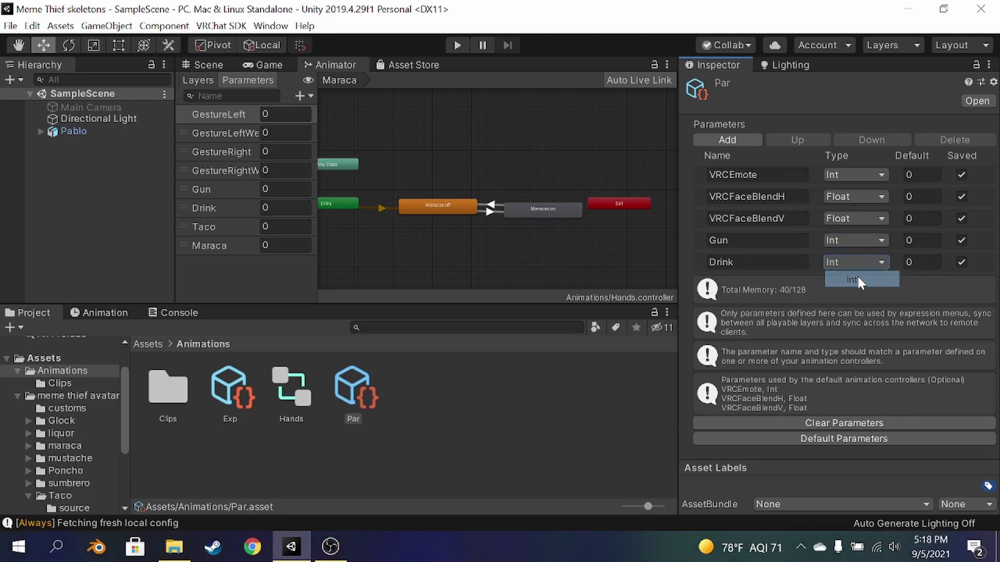
- Add two more Int expression parameters named Taco and Maraca to the Par asset
click(745, 141)
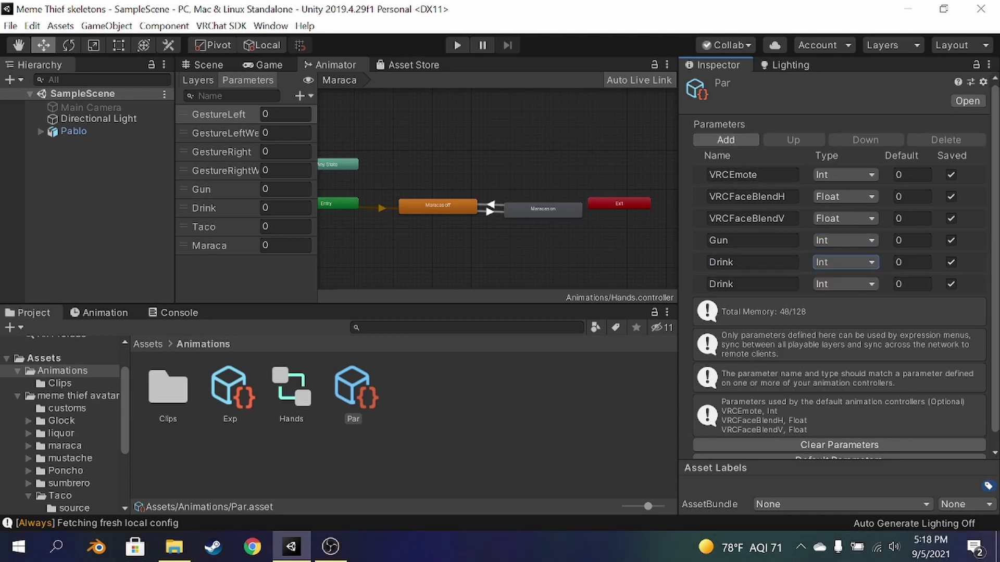
click(771, 284)
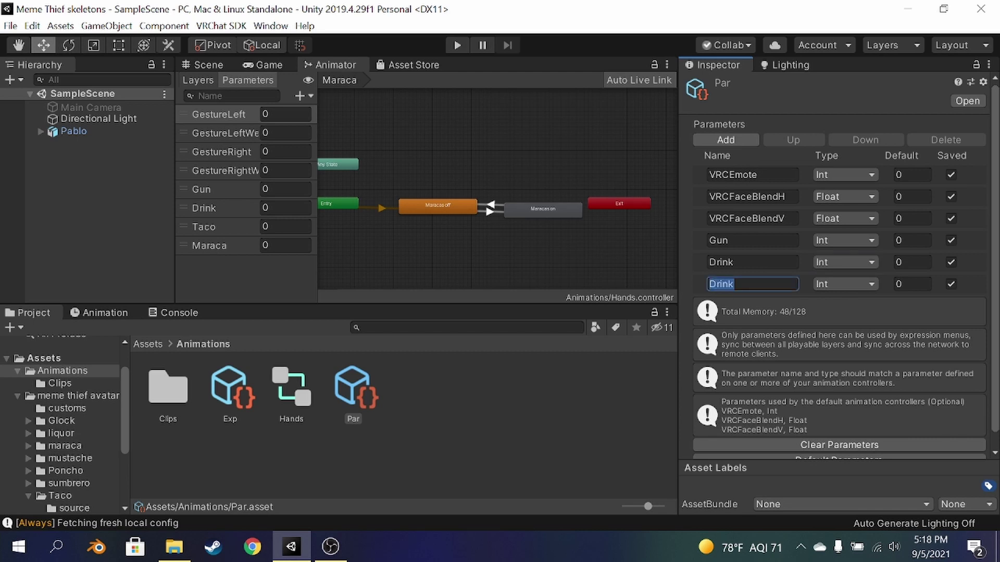
text(Taco)
click(742, 138)
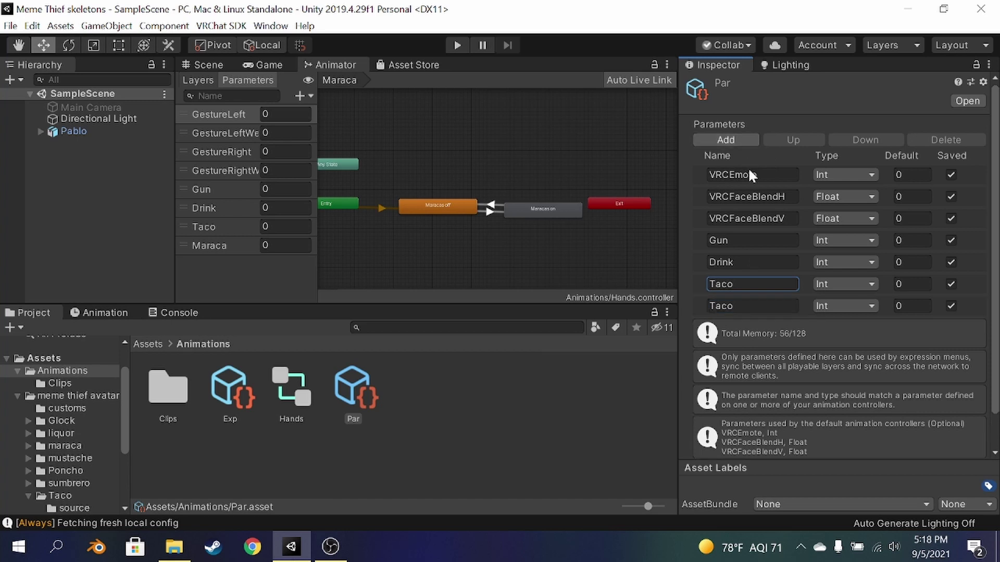
click(761, 305)
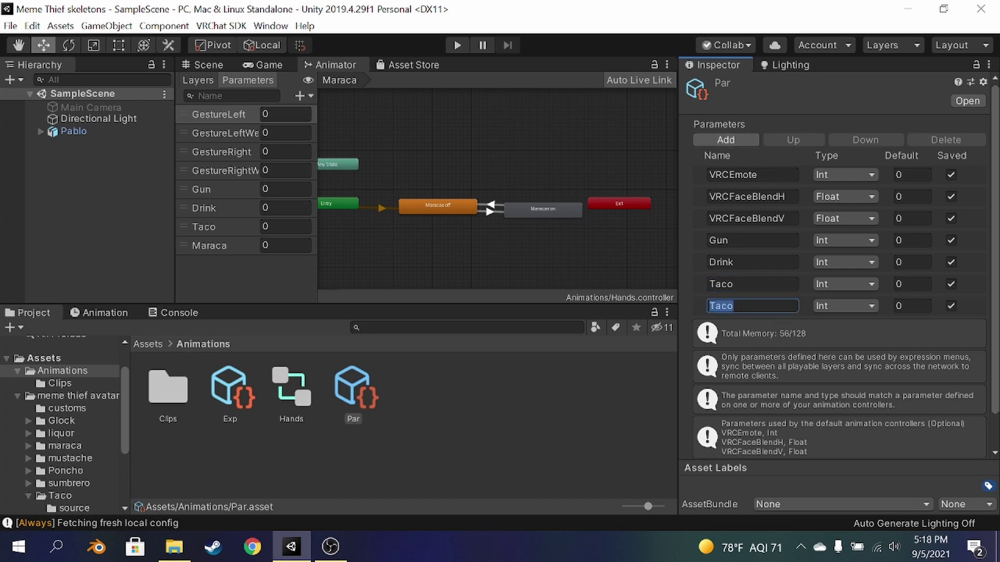
text(Maraca)
- Add a new control to the Exp expressions menu asset and name it Maraca
click(389, 470)
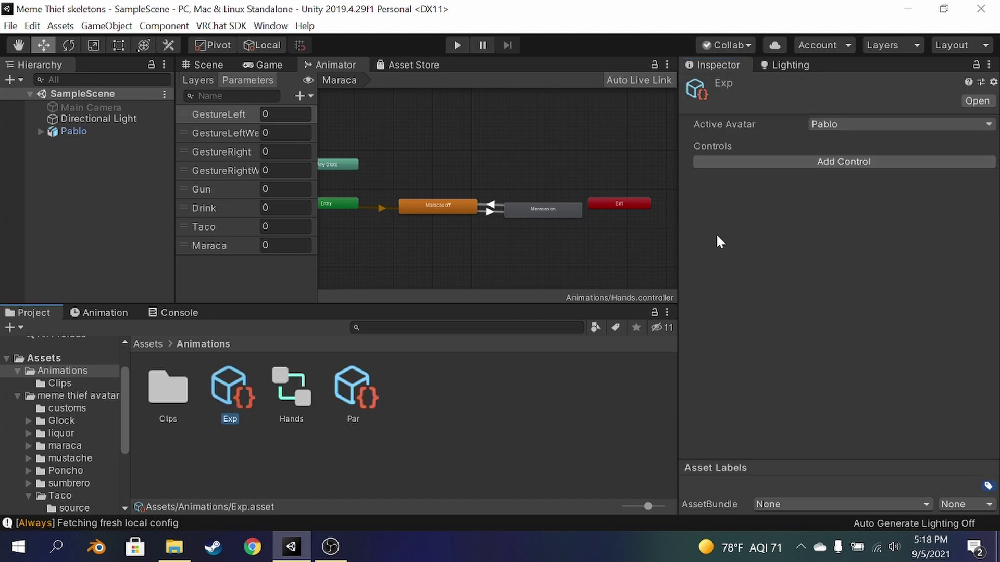
click(838, 163)
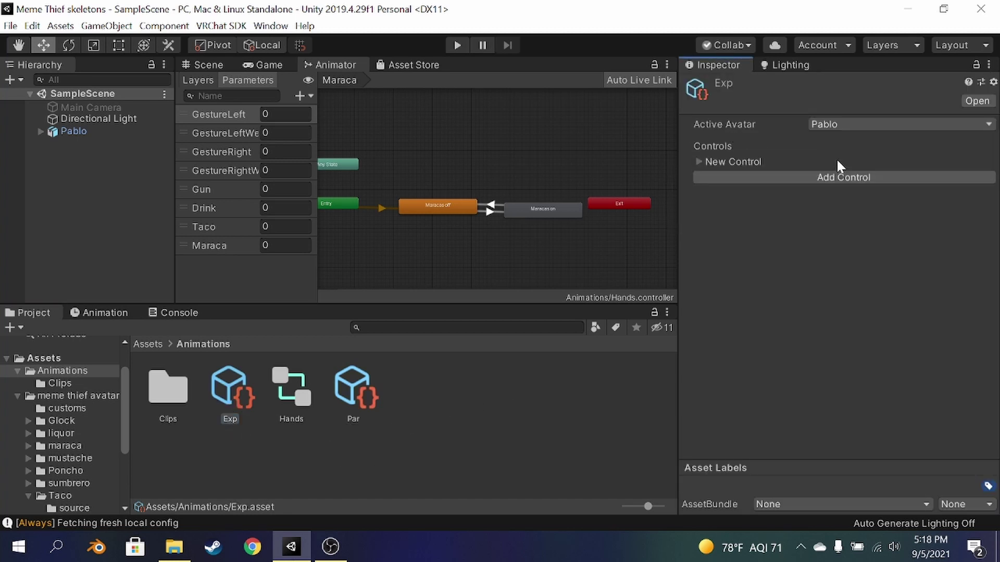
click(697, 162)
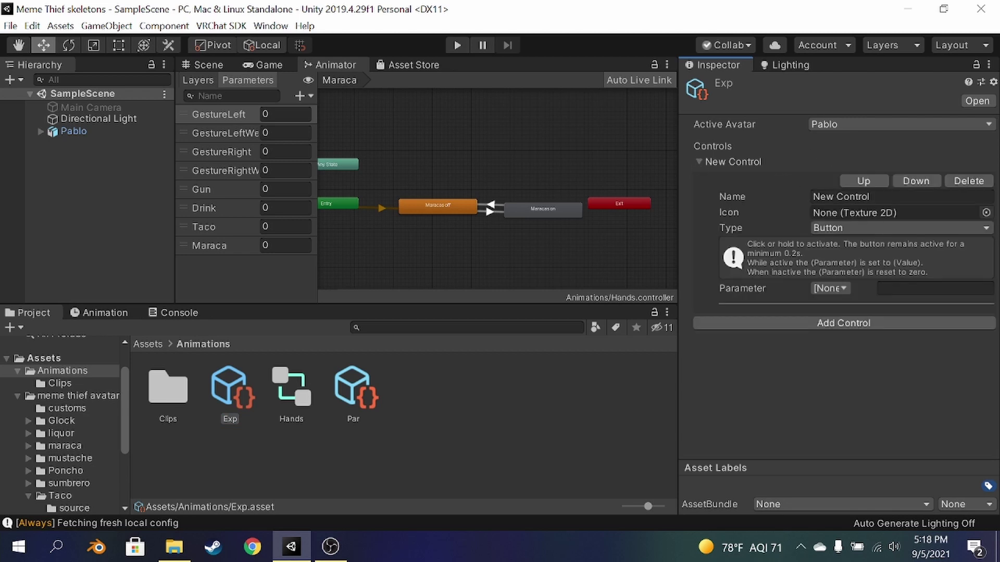
click(854, 197)
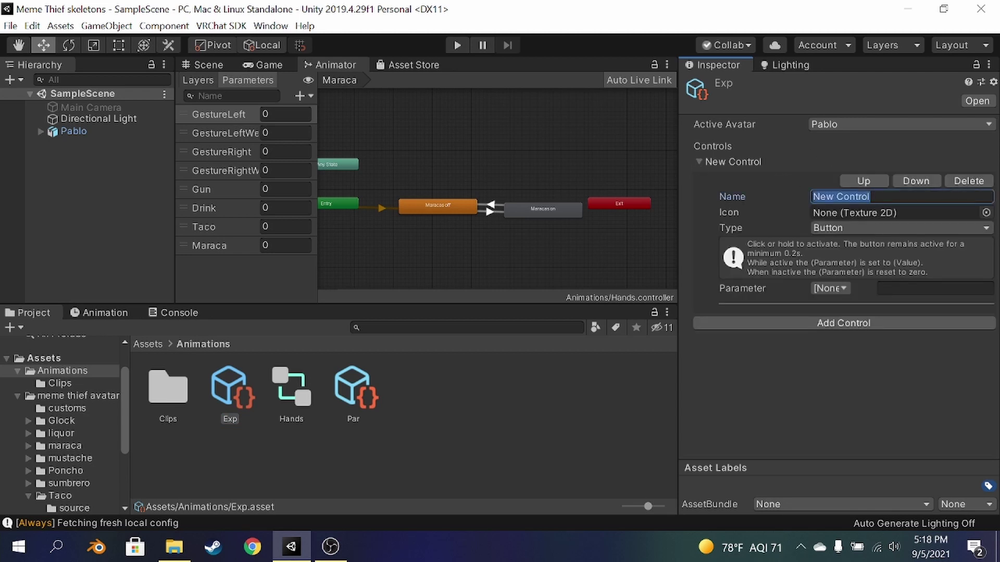
text(Maraca)
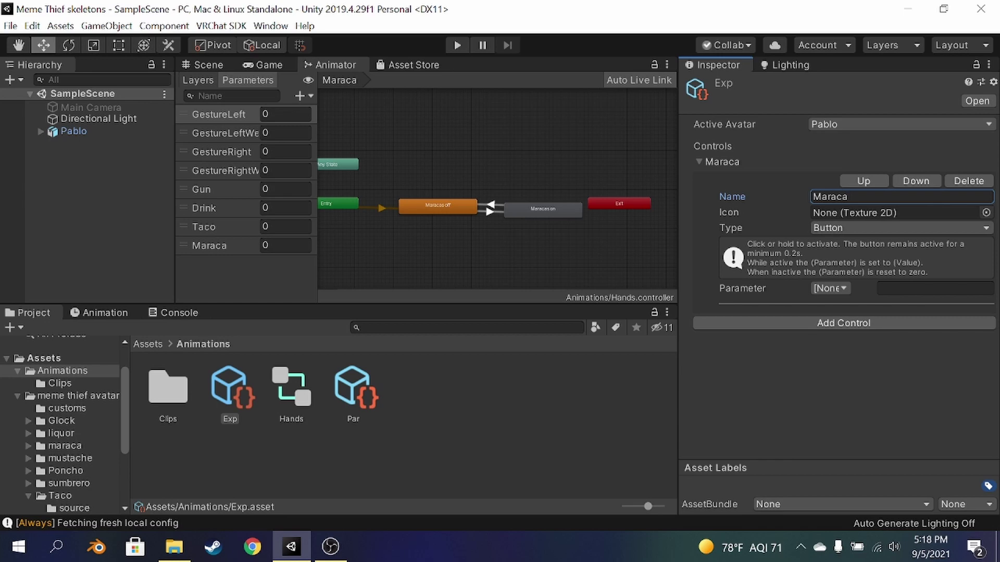
- Browse the available textures for the Maraca control's icon, and close the selection without choosing one
click(986, 213)
scroll(673, 225, down, 3)
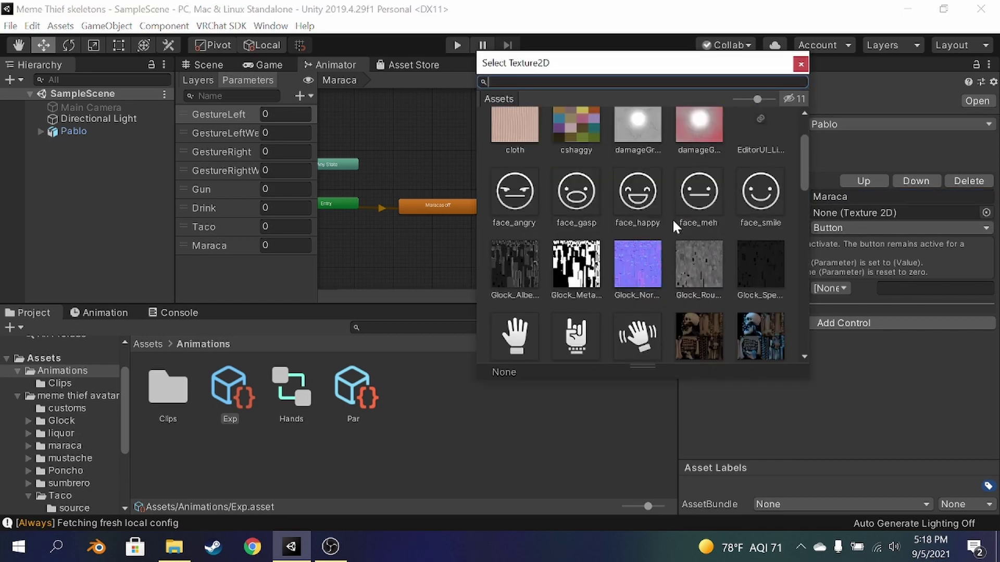
scroll(674, 226, down, 8)
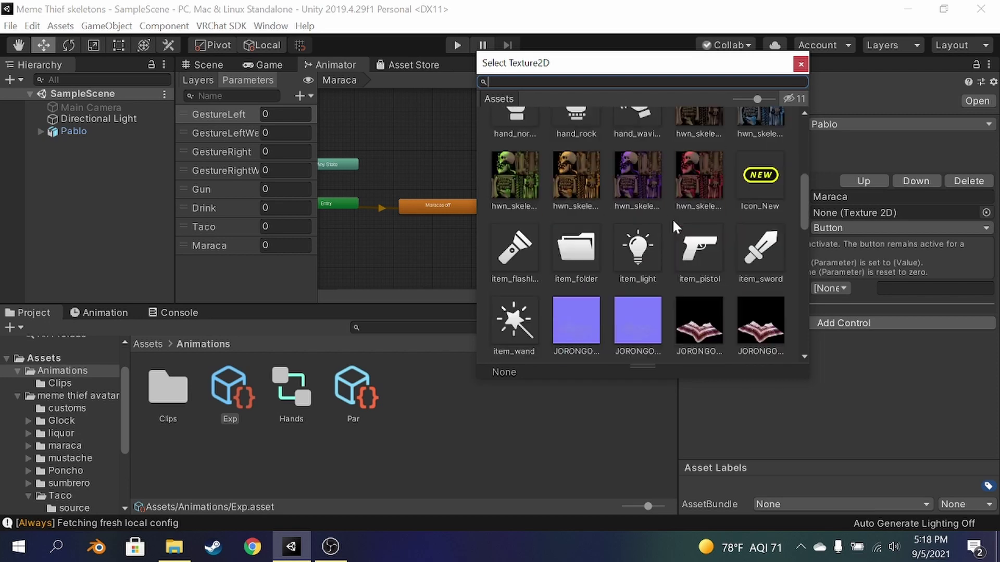
scroll(645, 228, down, 1)
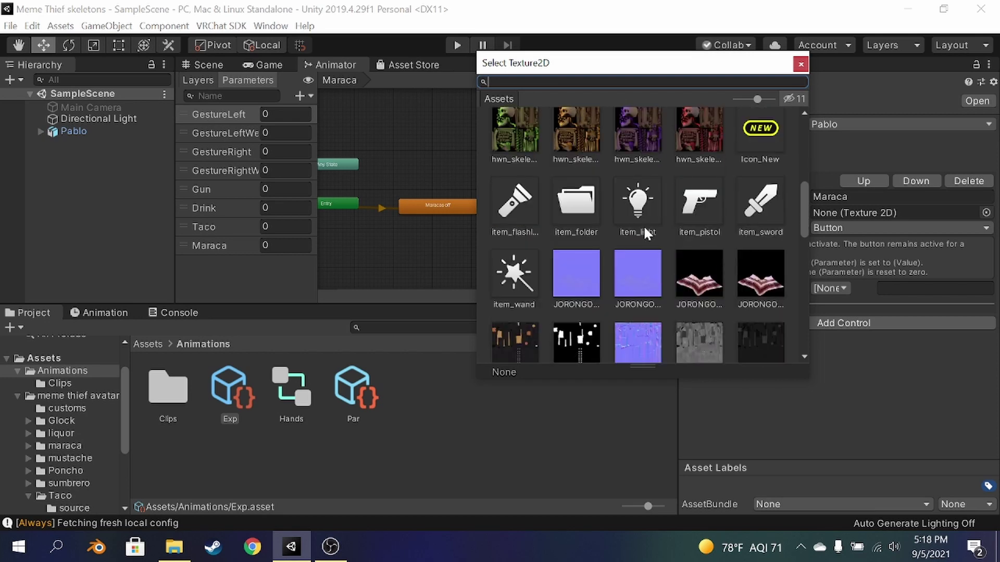
scroll(644, 250, down, 1)
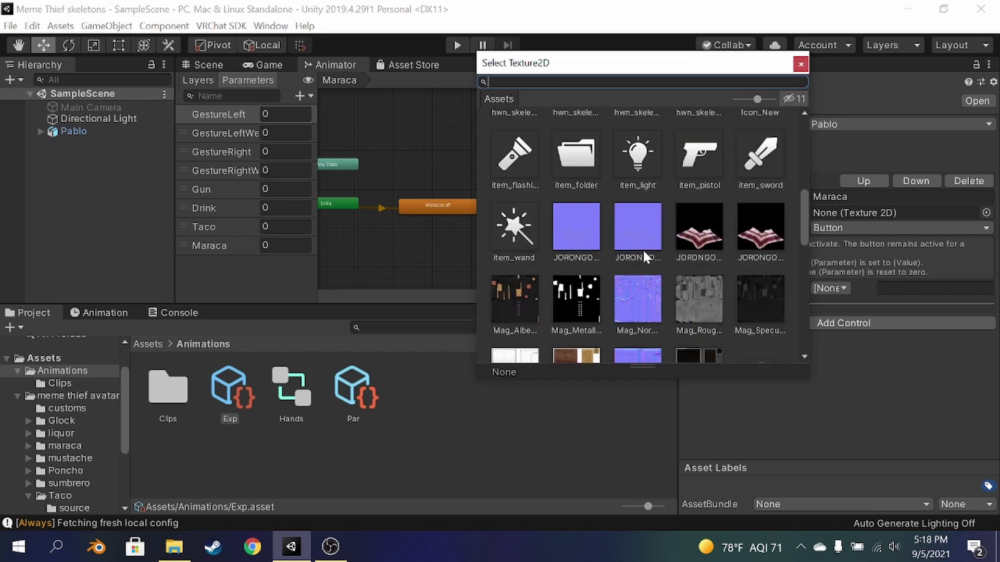
scroll(661, 248, down, 3)
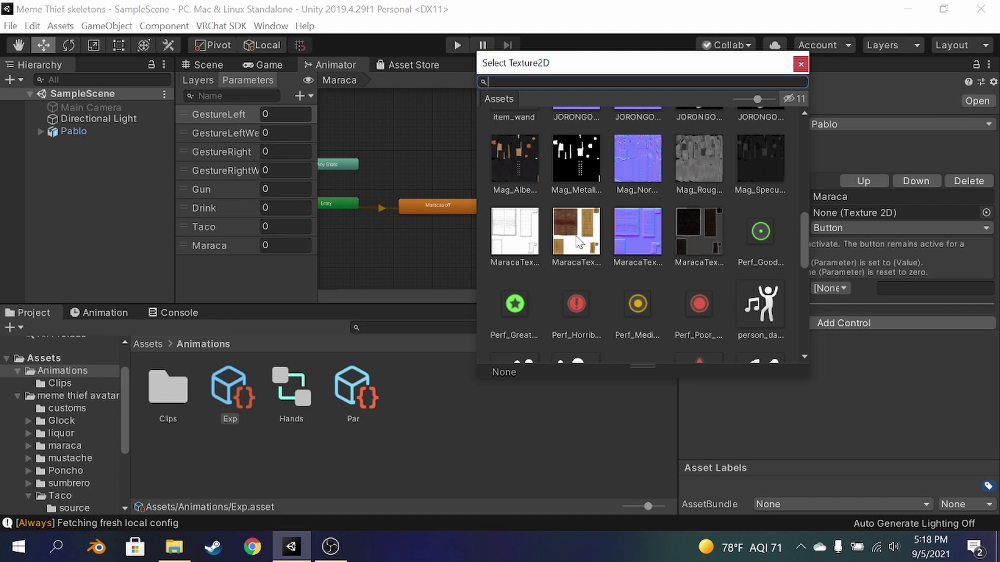
scroll(577, 241, down, 12)
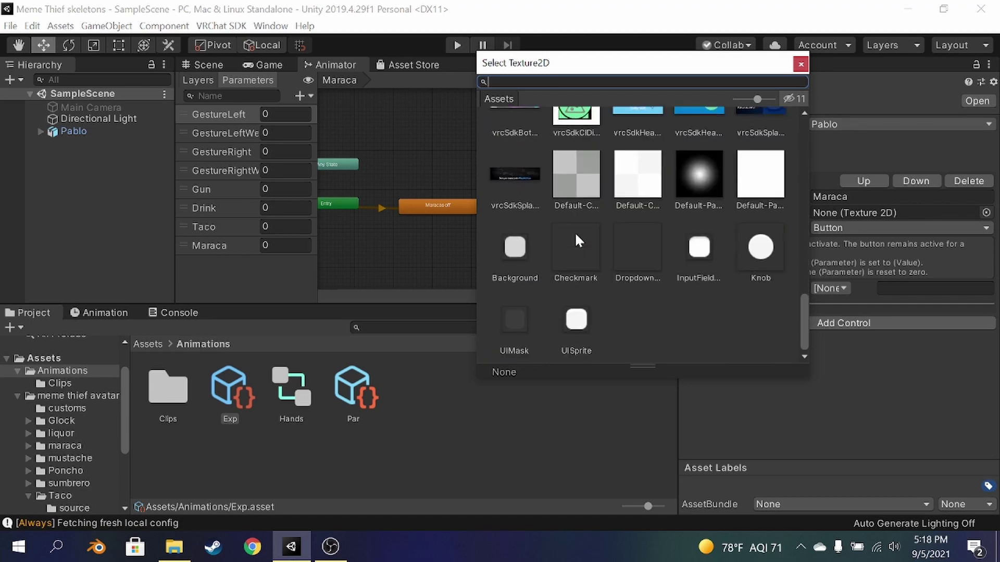
click(801, 65)
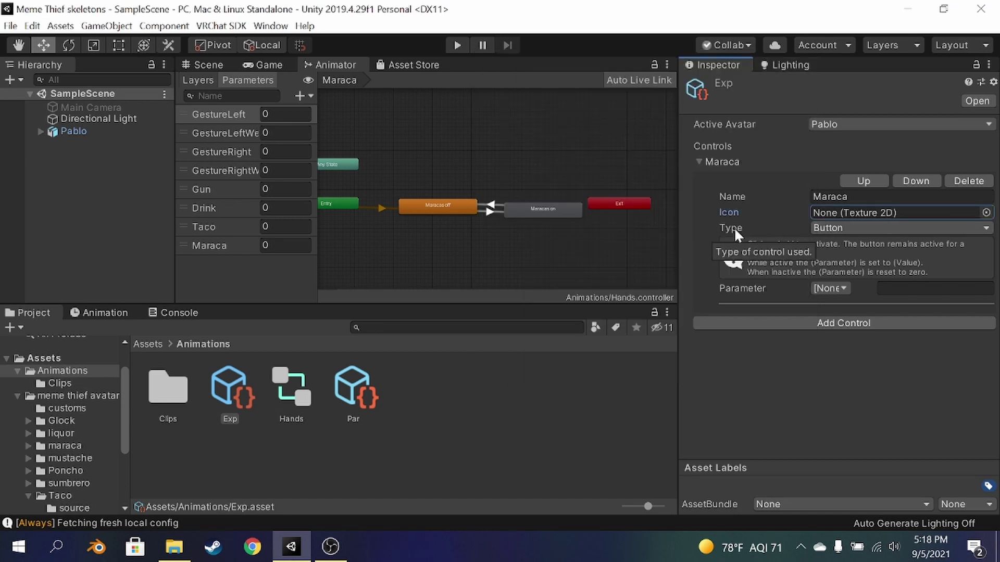
- Set the Maraca control's type to Toggle and assign it the Maraca, Int parameter
click(820, 230)
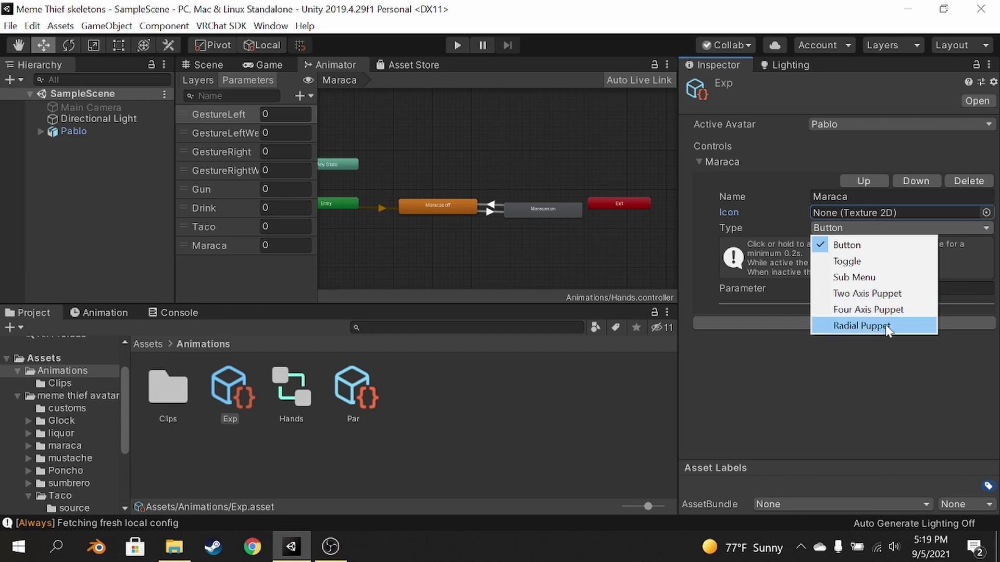
click(890, 262)
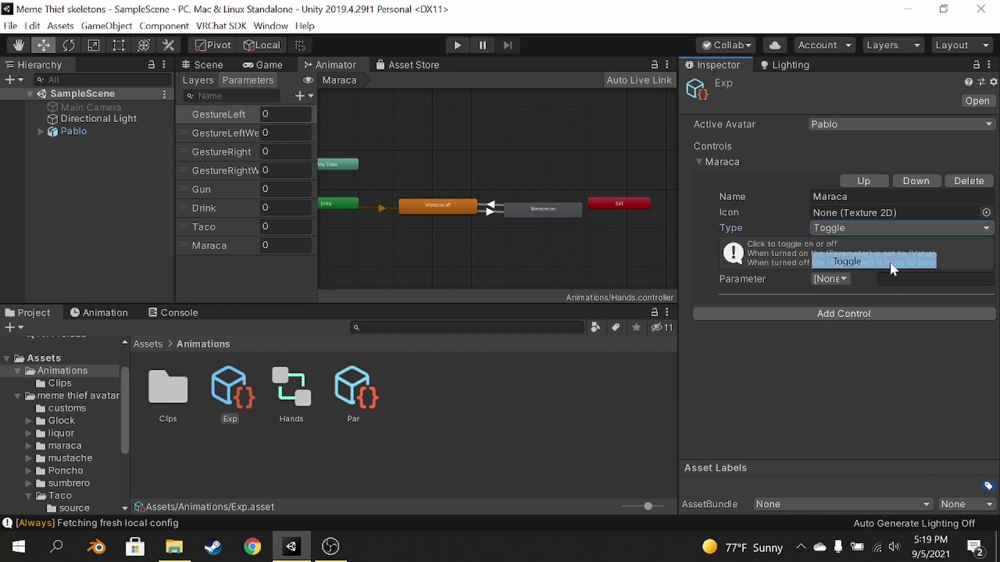
click(833, 280)
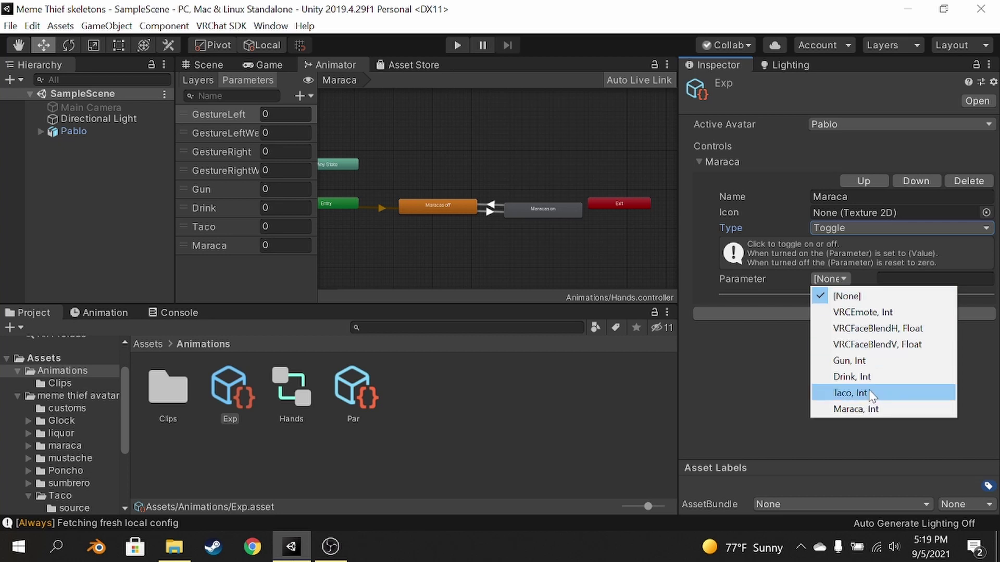
click(869, 409)
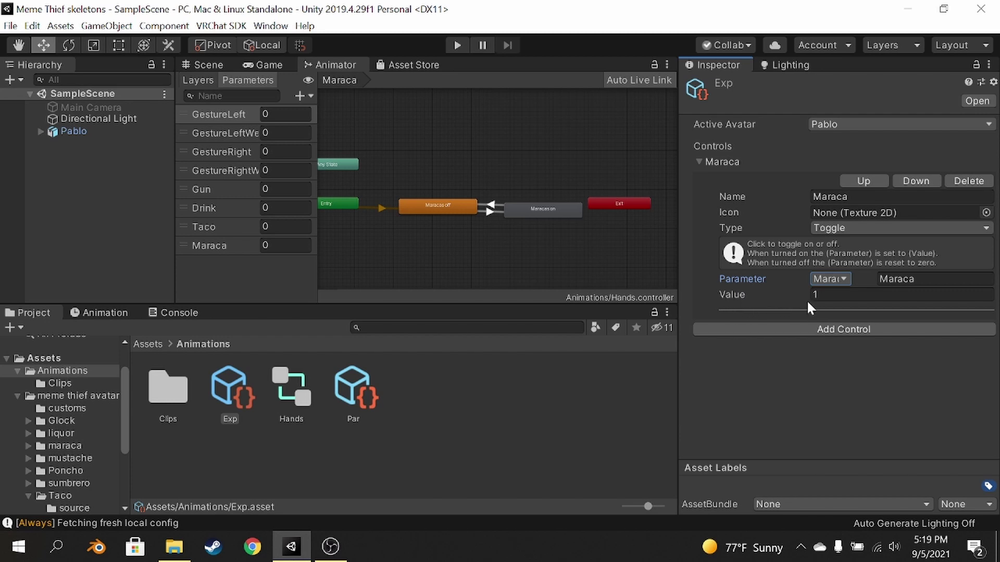
- Inspect the condition value on the Maracas off to Maracas on transition
scroll(483, 241, up, 4)
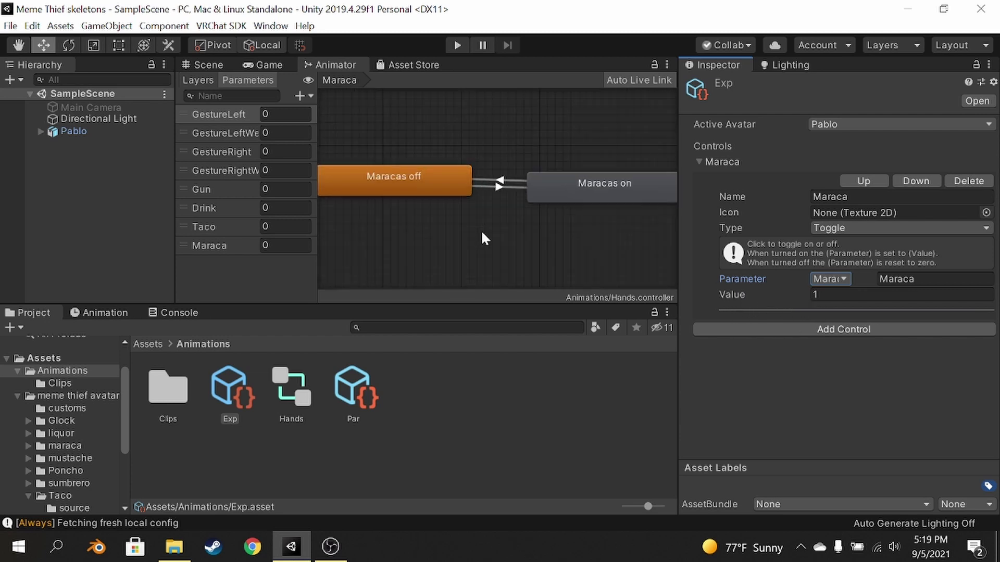
click(498, 186)
scroll(827, 223, down, 3)
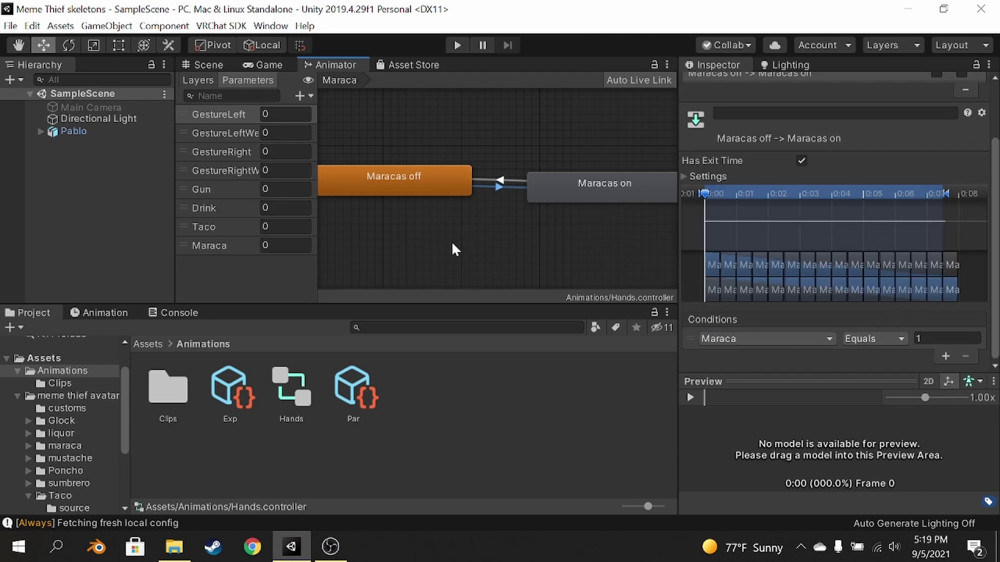
- Add a second control to the Exp expressions menu asset and name it Taco
click(229, 389)
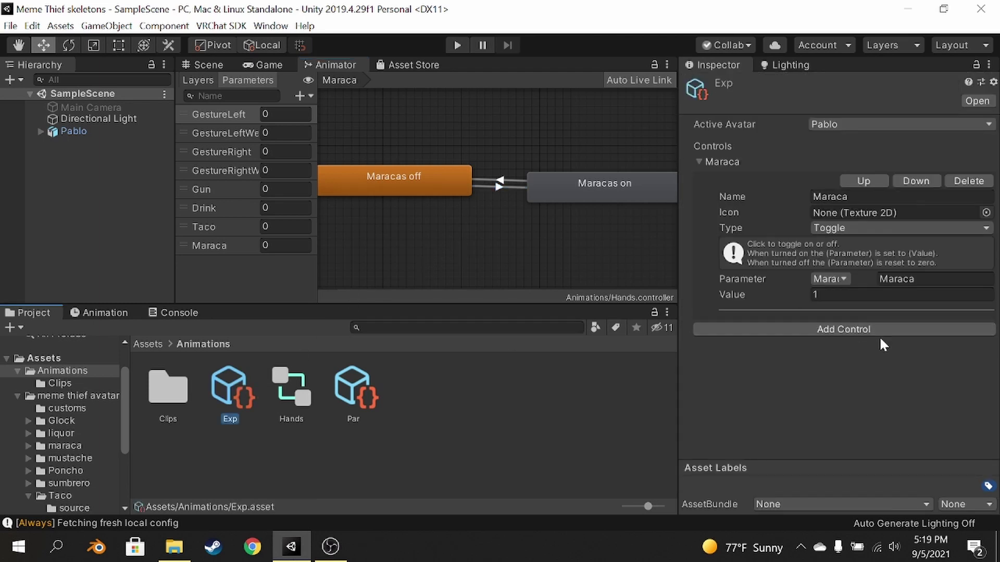
click(839, 329)
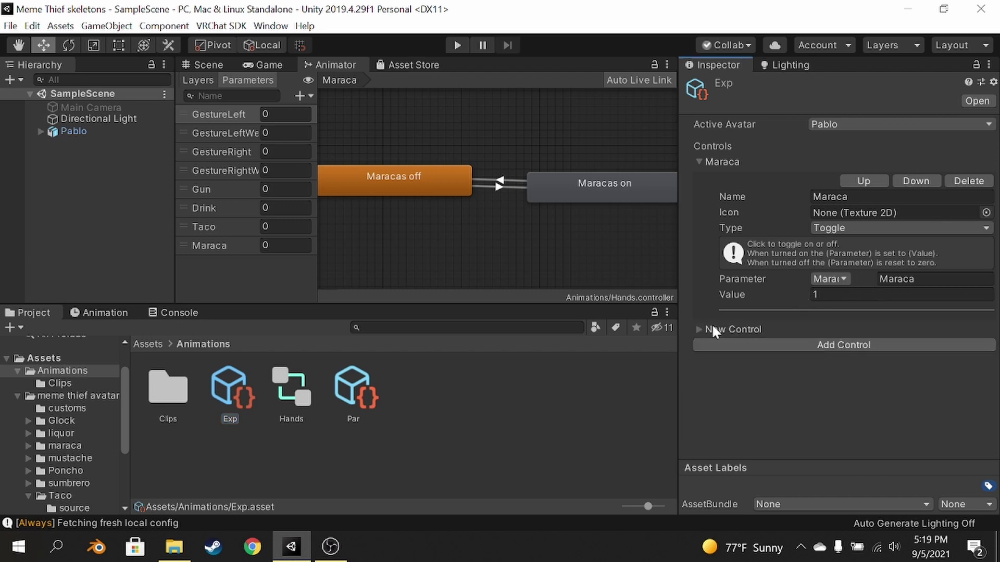
click(698, 330)
click(854, 365)
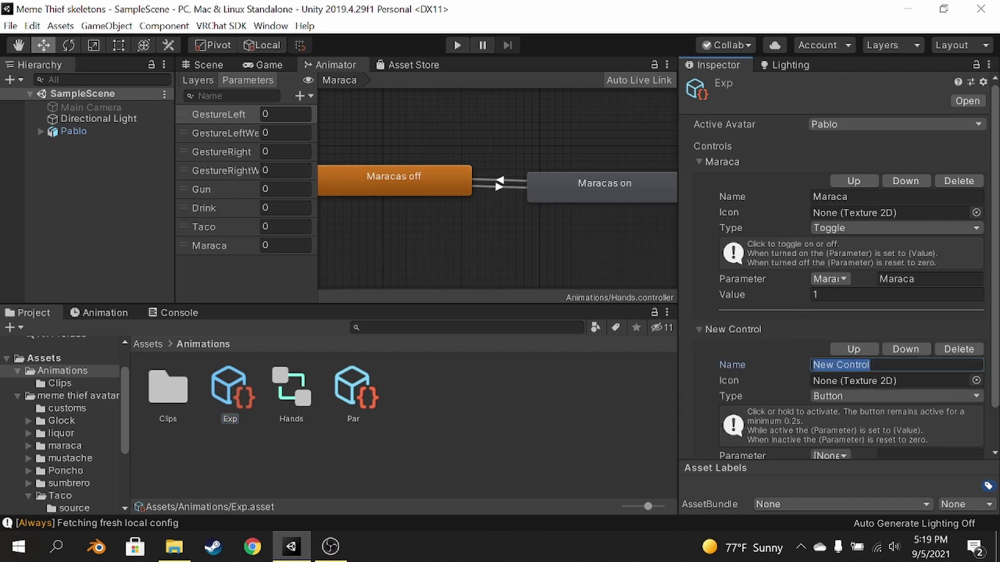
text(Taco)
key(Return)
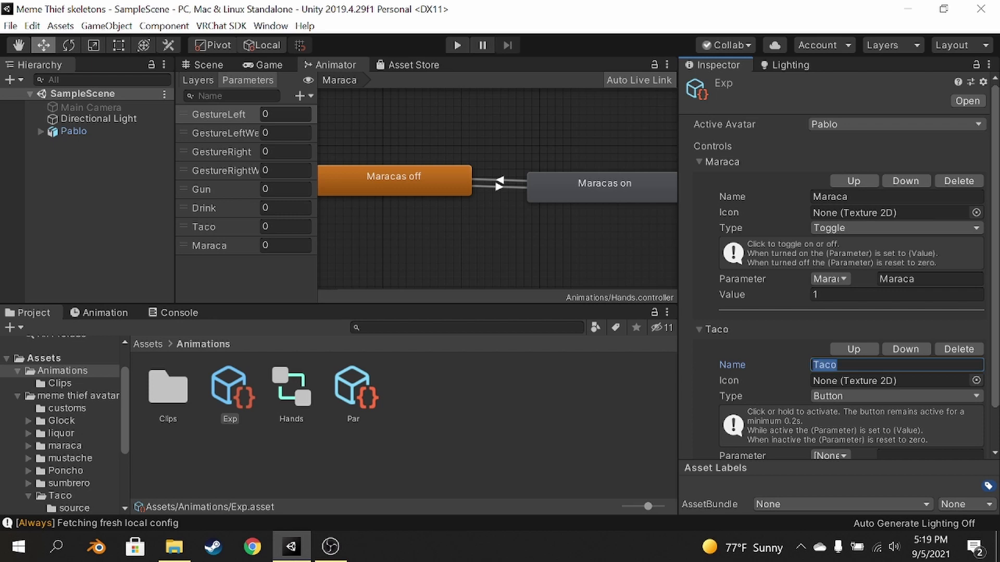
- Set the Taco control's type to Toggle and assign it the Taco, Int parameter
click(854, 396)
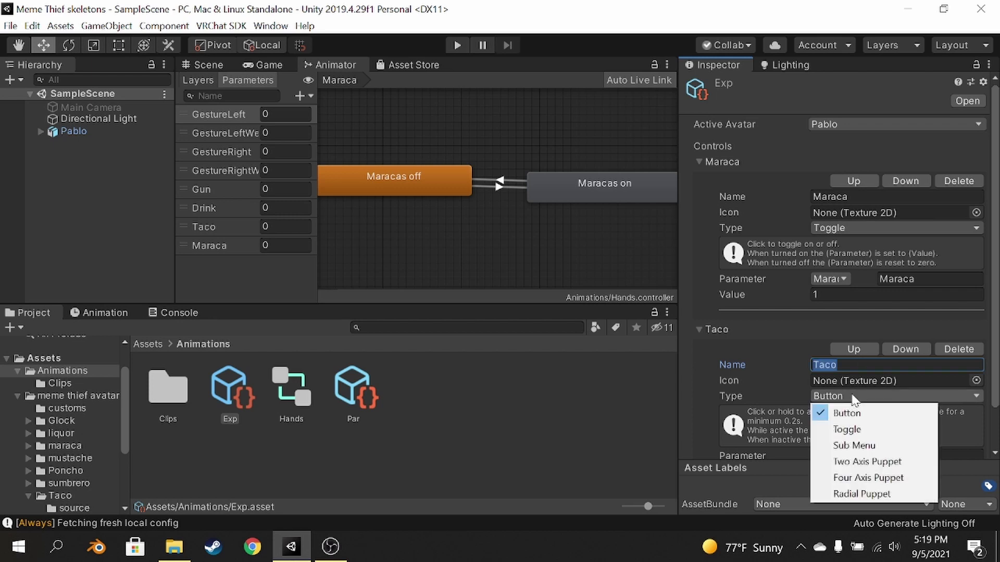
click(857, 428)
scroll(745, 336, down, 2)
click(830, 412)
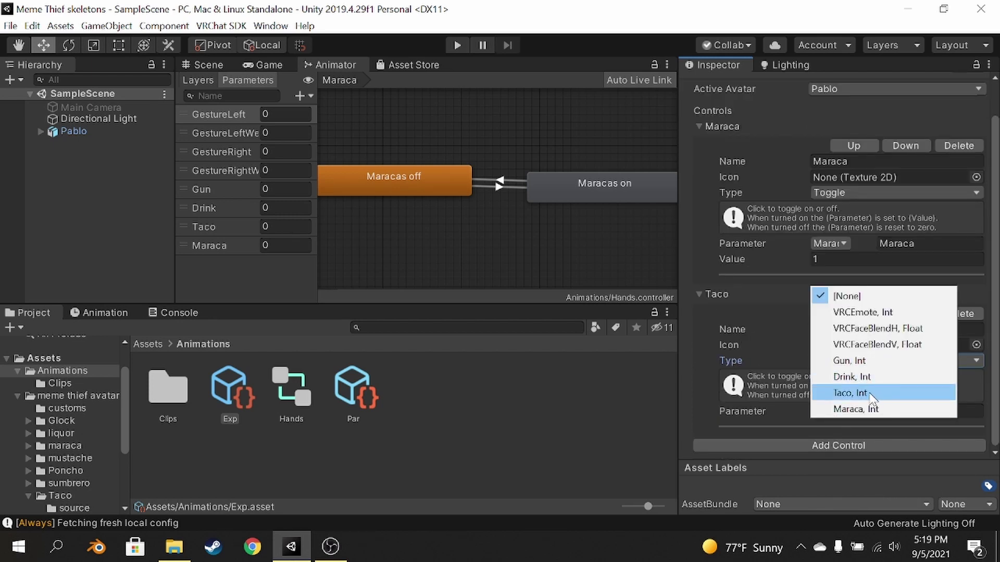
click(849, 393)
scroll(770, 398, down, 1)
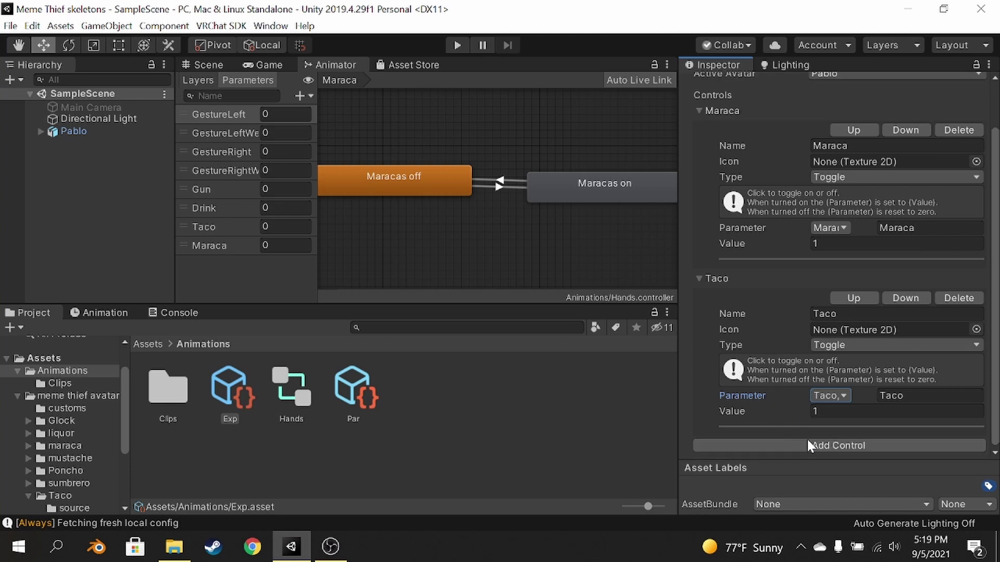
- Add a third control to the Exp menu, name it Gun and set its type to Toggle
click(807, 439)
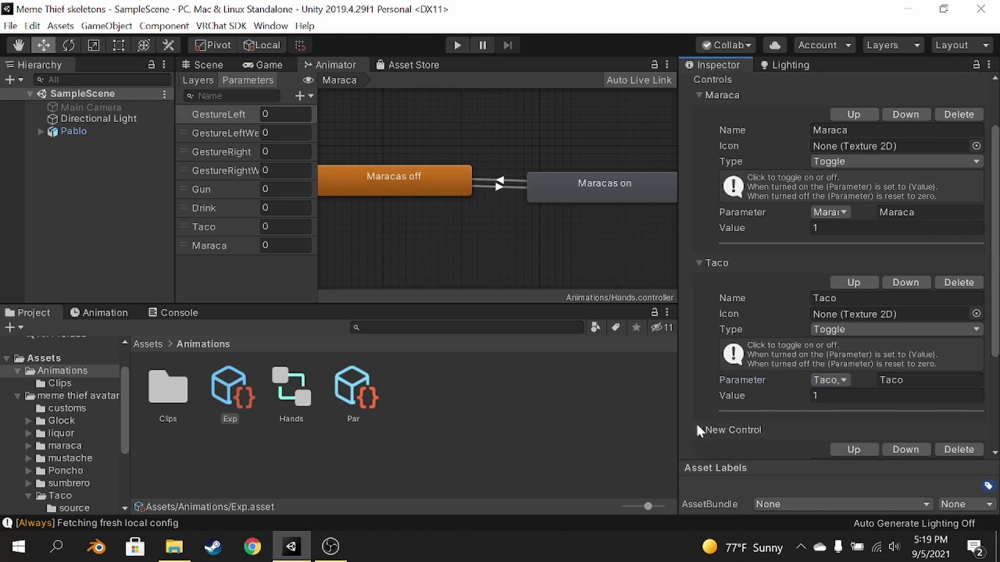
click(752, 430)
click(885, 320)
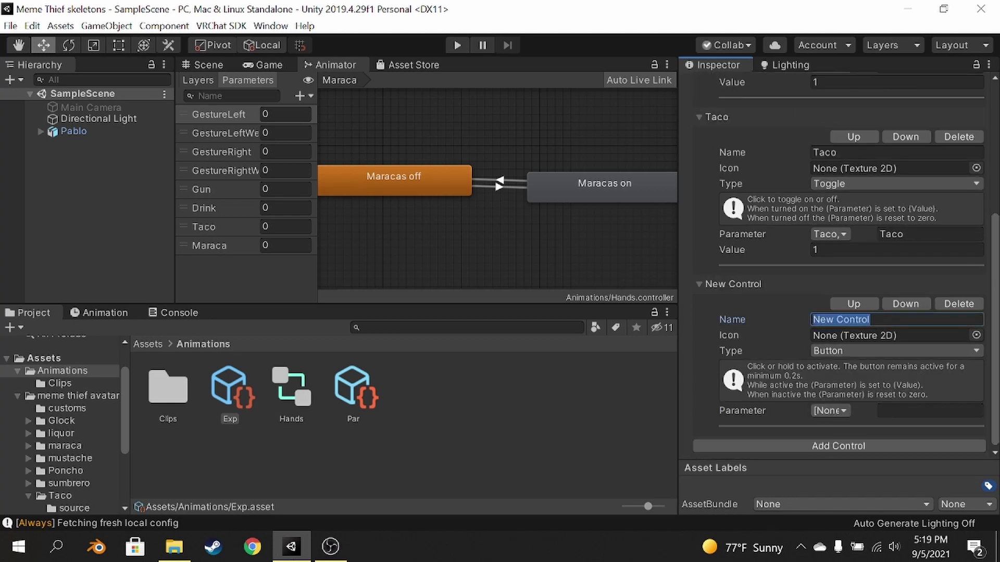
text(Gun)
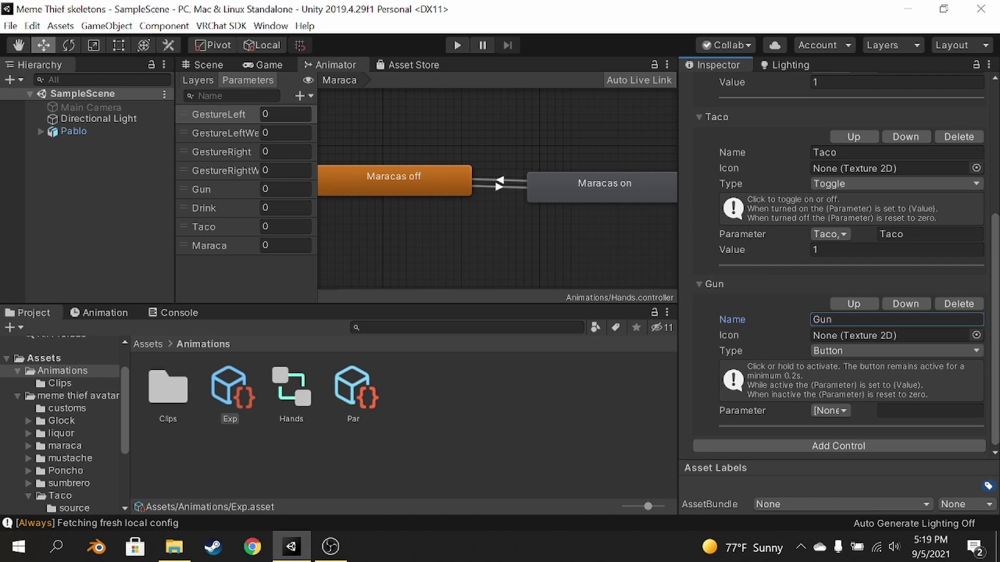
click(886, 348)
click(867, 384)
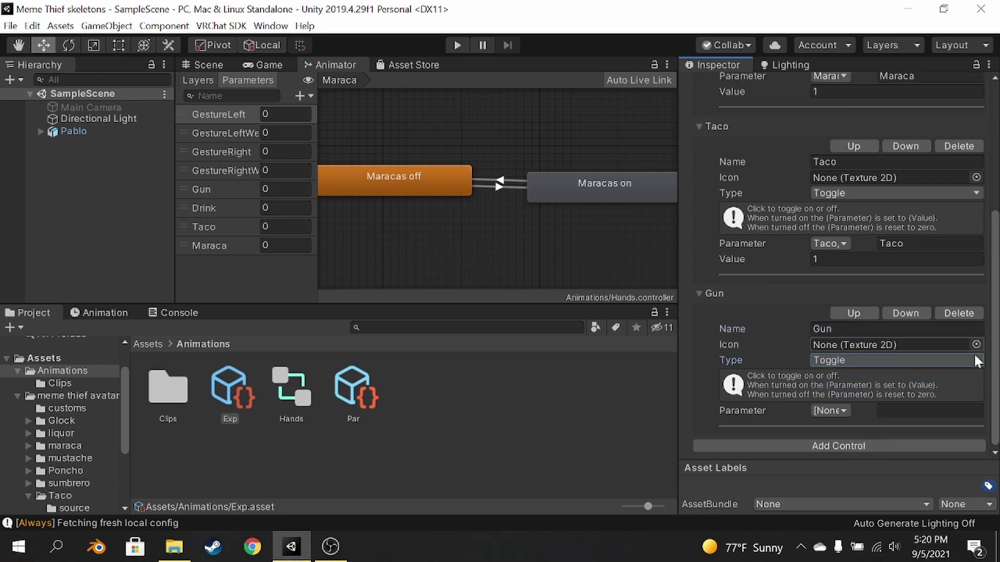
- Set the Gun control's icon to the item_pistol texture and assign it the Gun, Int parameter
click(976, 345)
scroll(664, 251, down, 3)
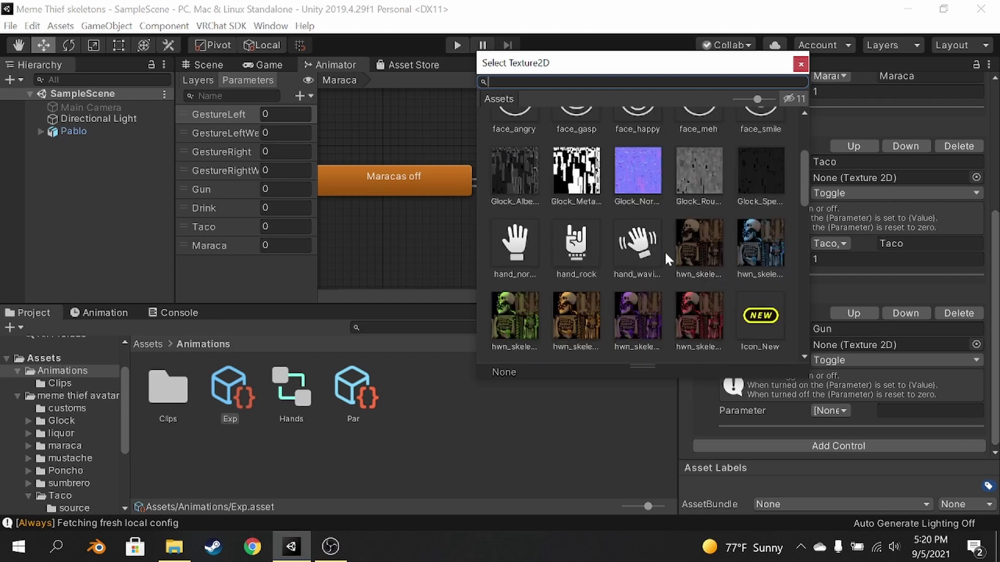
click(711, 248)
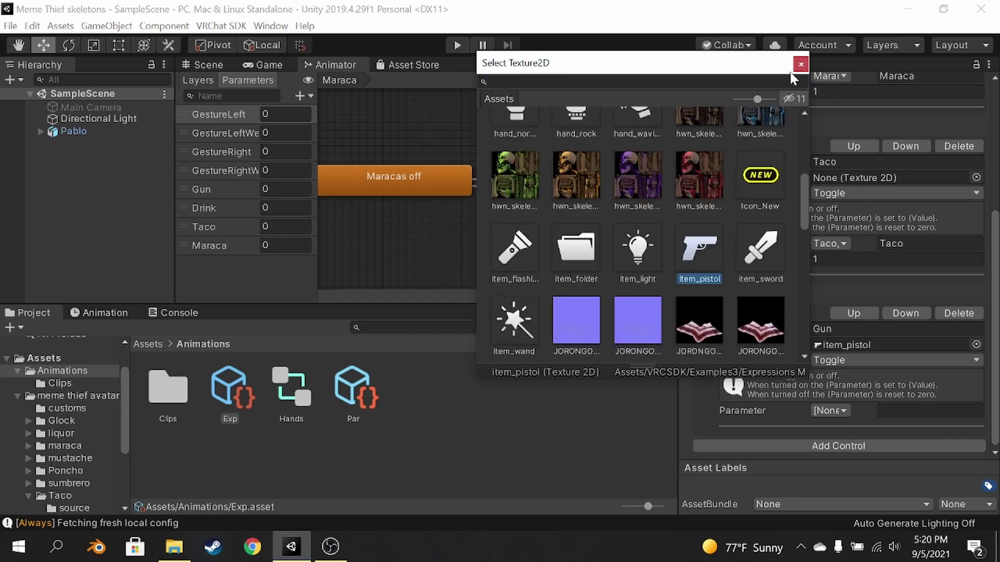
click(800, 63)
click(831, 411)
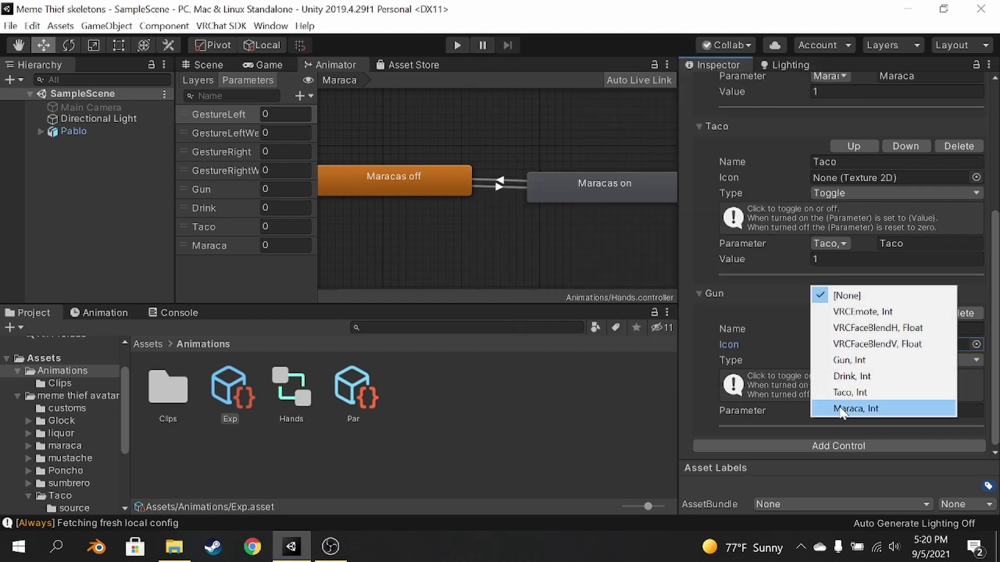
click(880, 363)
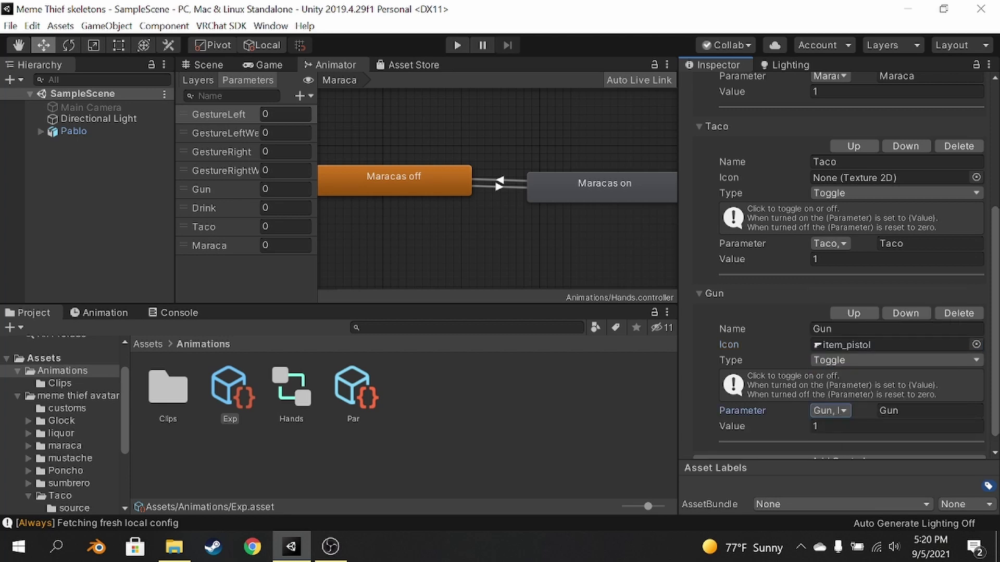
- Add a fourth control below Gun in the Exp menu and expand its settings
click(790, 444)
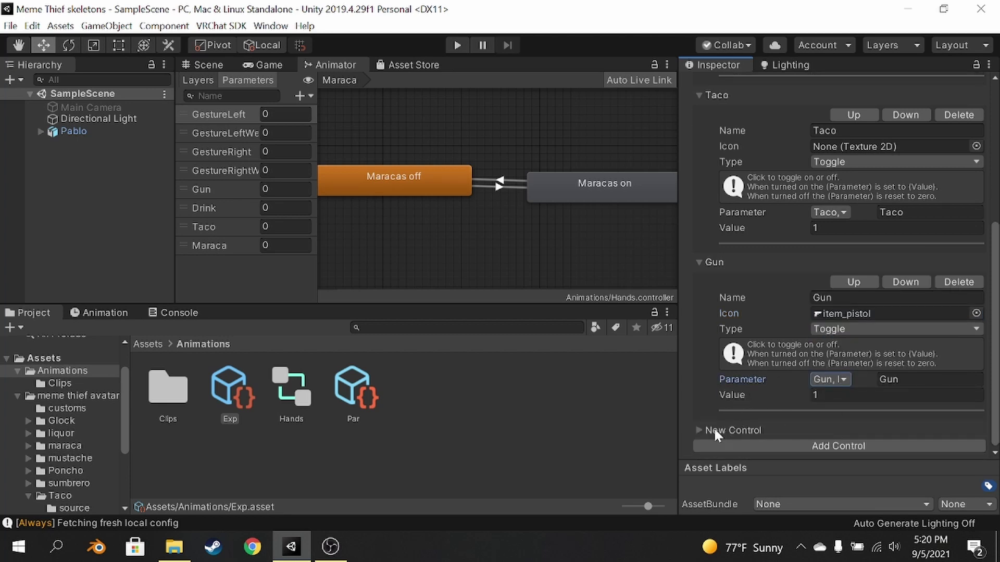
click(699, 430)
scroll(754, 416, down, 5)
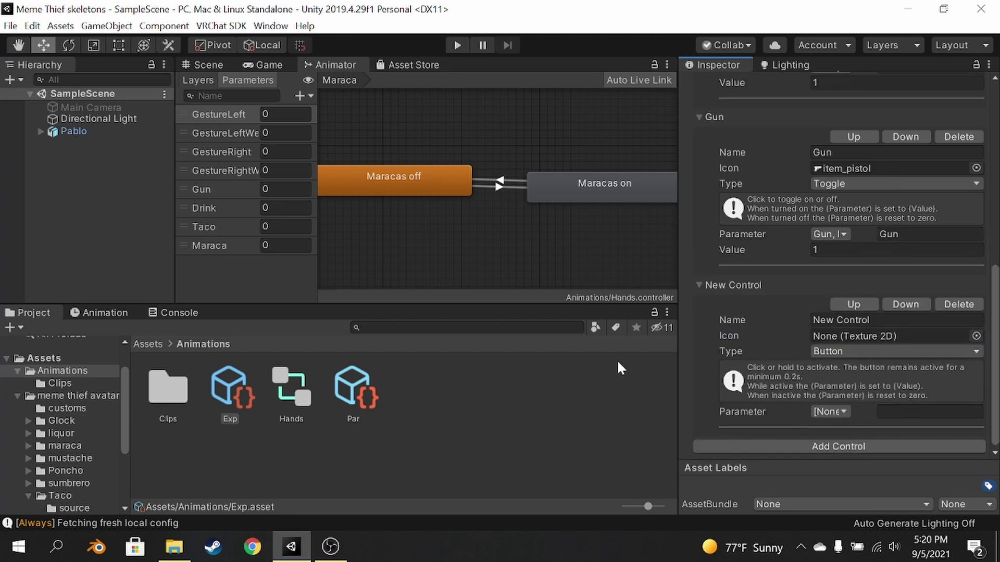
- Check the animation clips in the Clips folder and return to the Exp menu asset
double_click(167, 388)
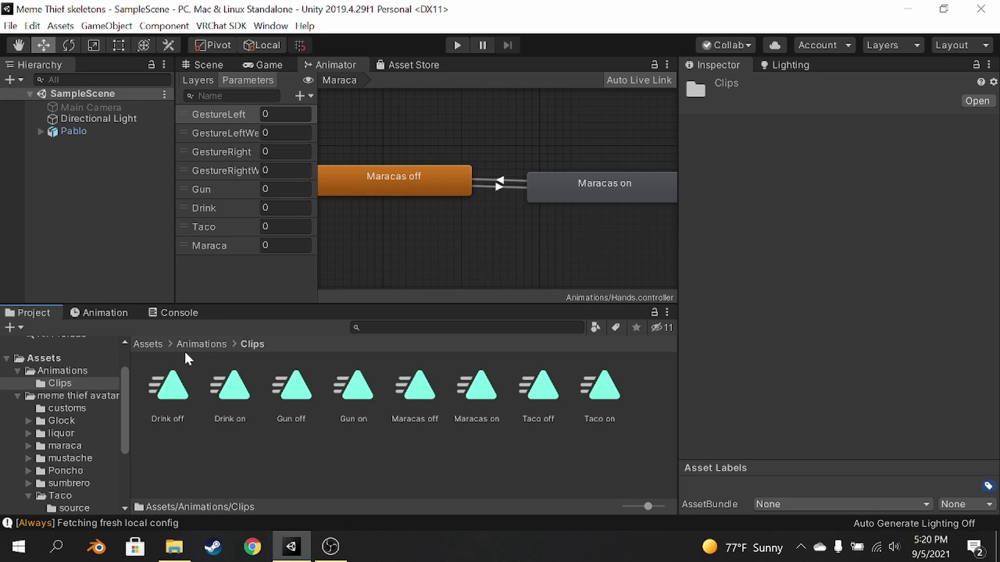
click(205, 344)
click(237, 387)
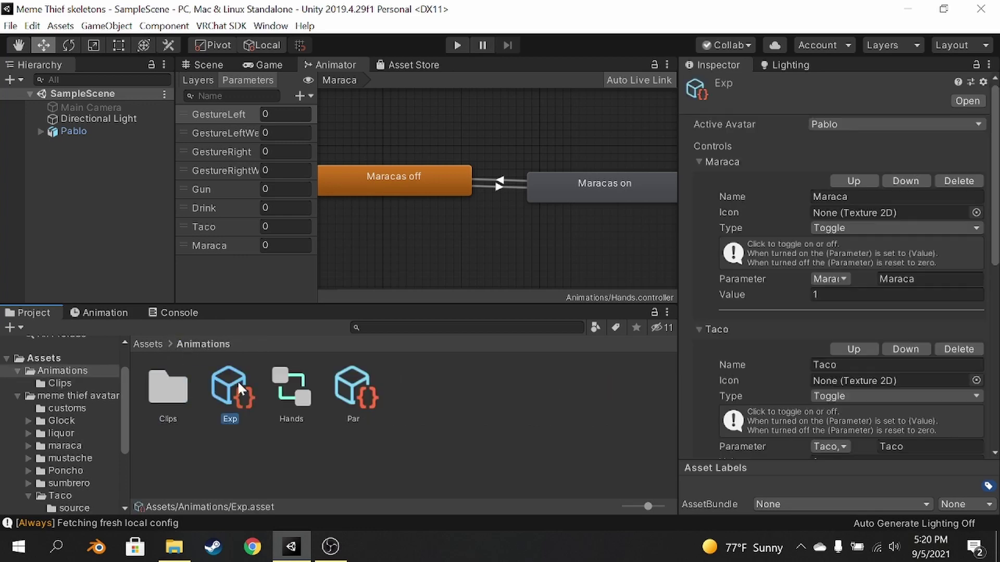
- Name the new control below Gun in the Exp menu Drink
scroll(837, 357, down, 5)
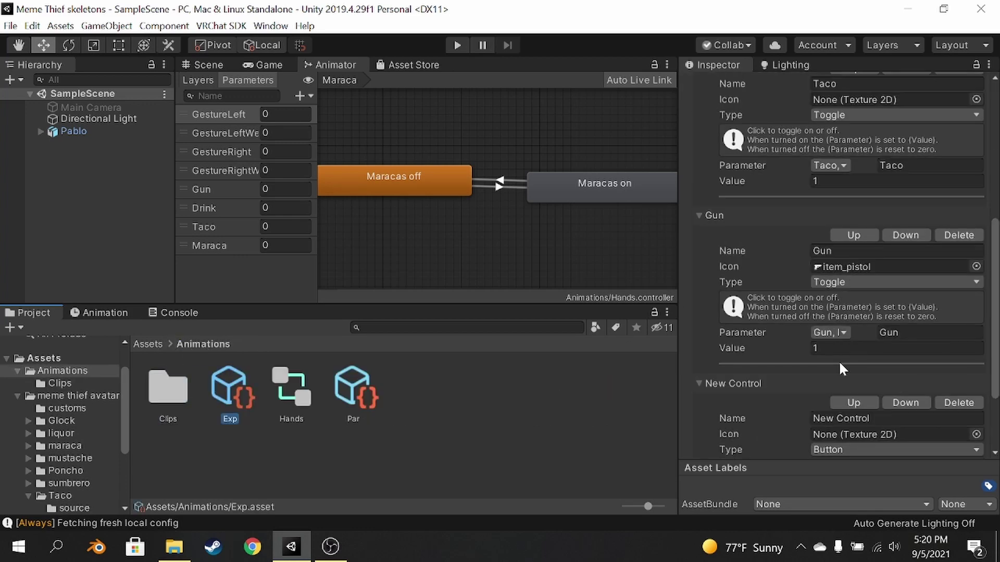
scroll(858, 344, down, 2)
click(857, 320)
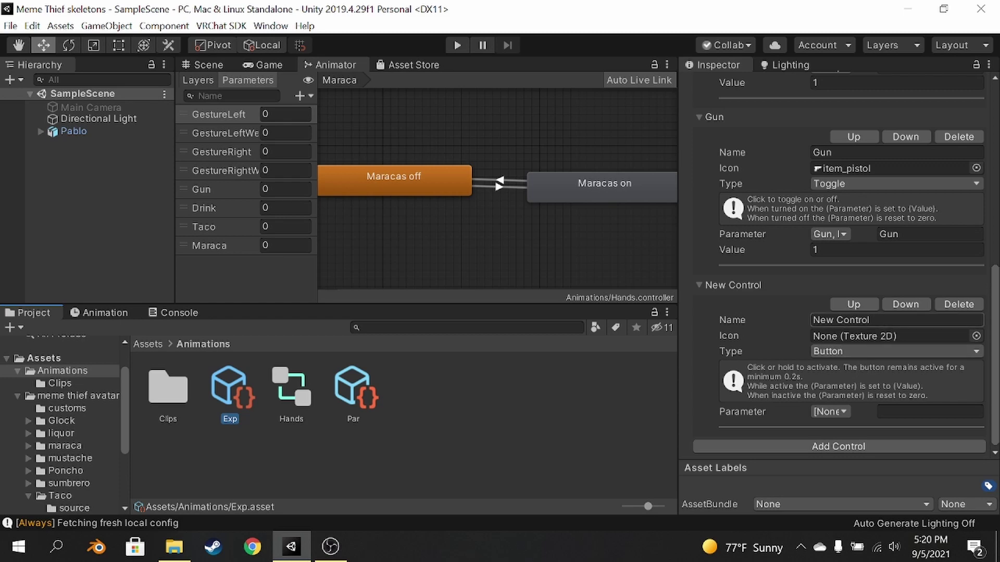
scroll(876, 325, up, 5)
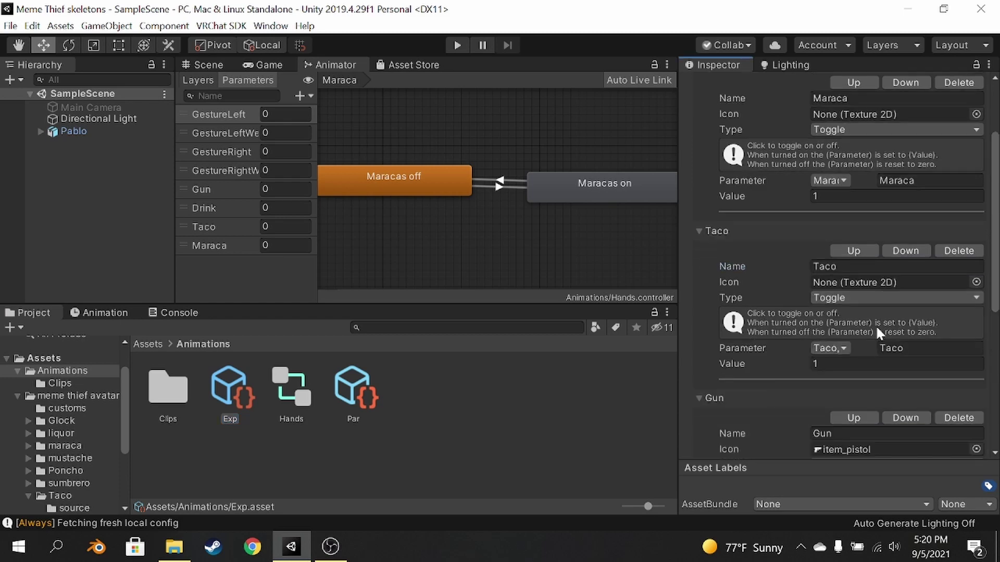
scroll(876, 325, up, 2)
scroll(876, 325, down, 3)
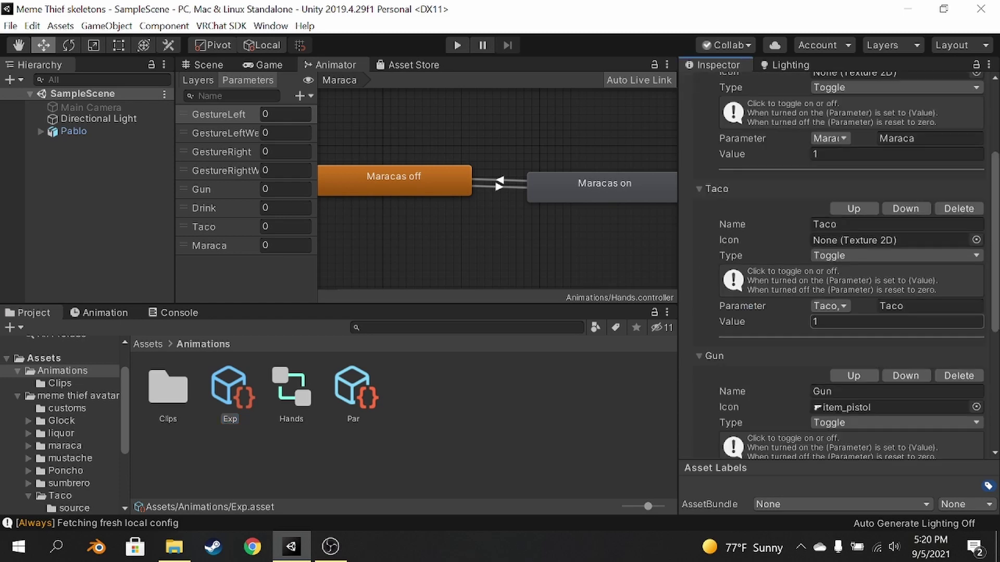
scroll(876, 325, down, 5)
text(Drink)
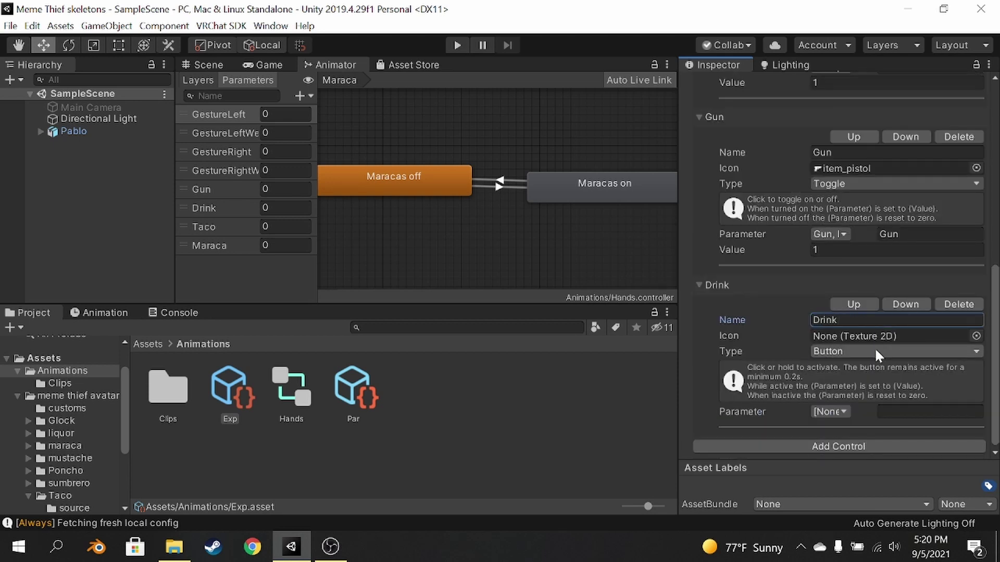
- Set the Drink control's type to Toggle and assign it the Drink, Int parameter
click(874, 349)
click(861, 386)
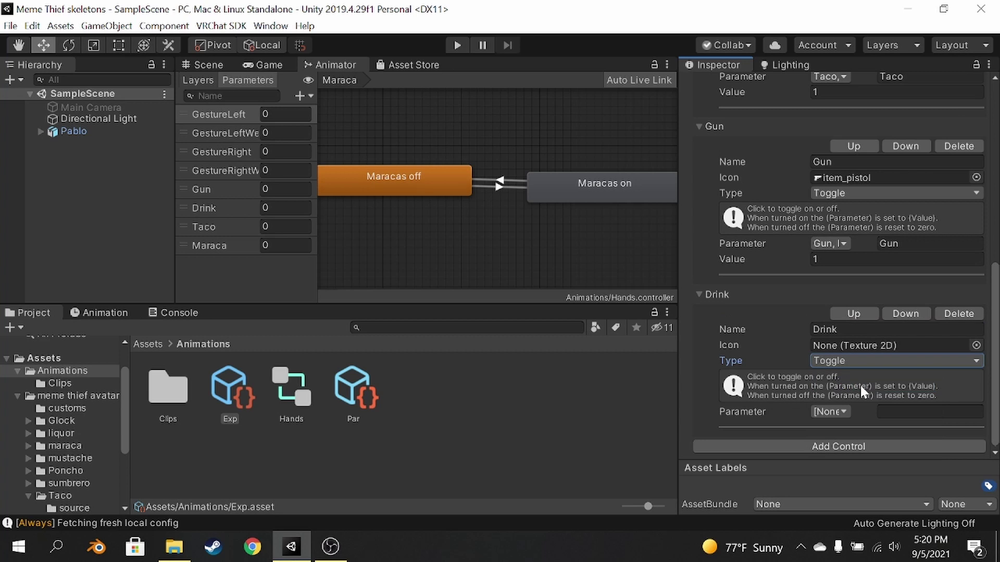
click(835, 406)
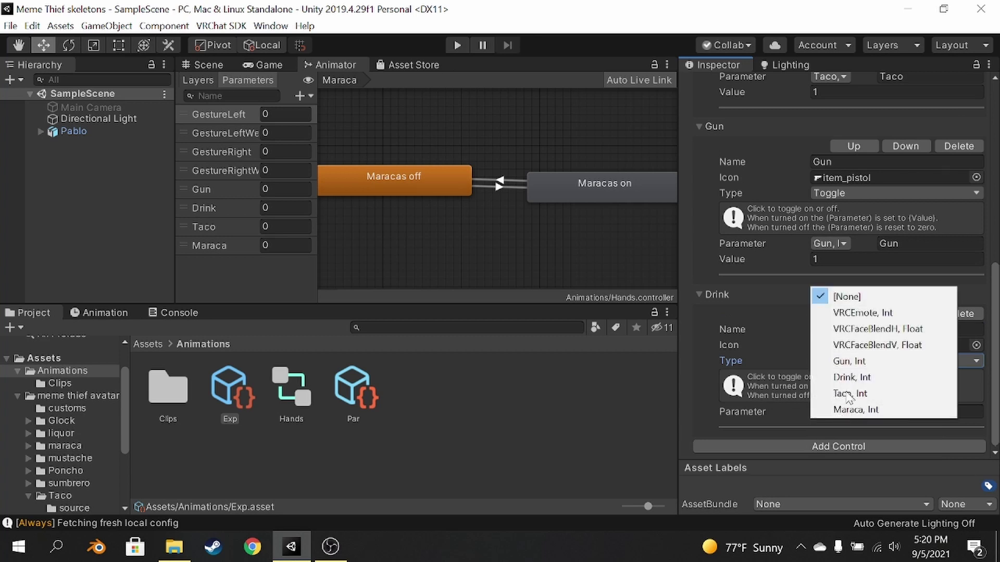
click(852, 377)
scroll(836, 428, down, 1)
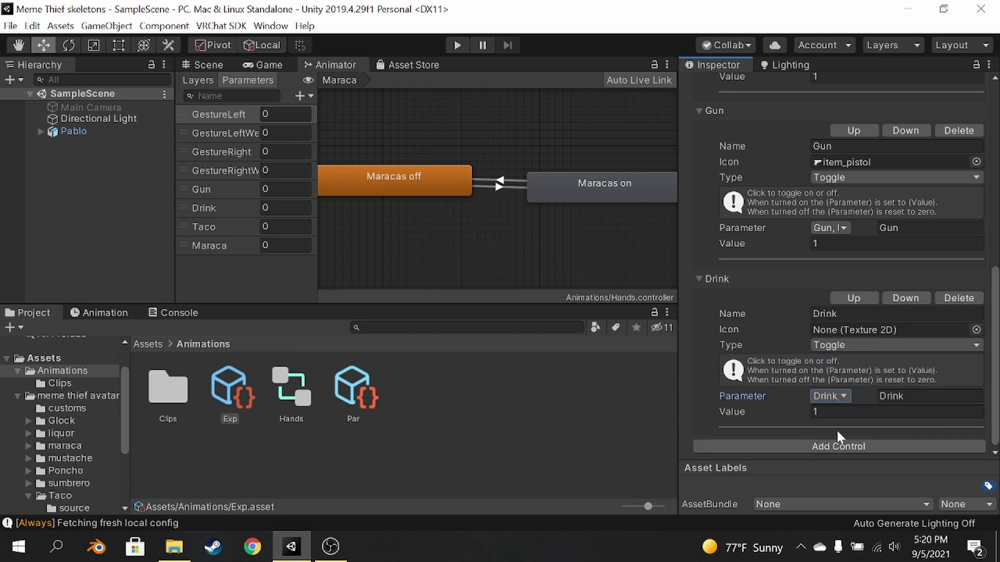
- In the Pablo avatar's VRC Avatar Descriptor, replace the default FX playable layer with the Hands animator controller
click(515, 404)
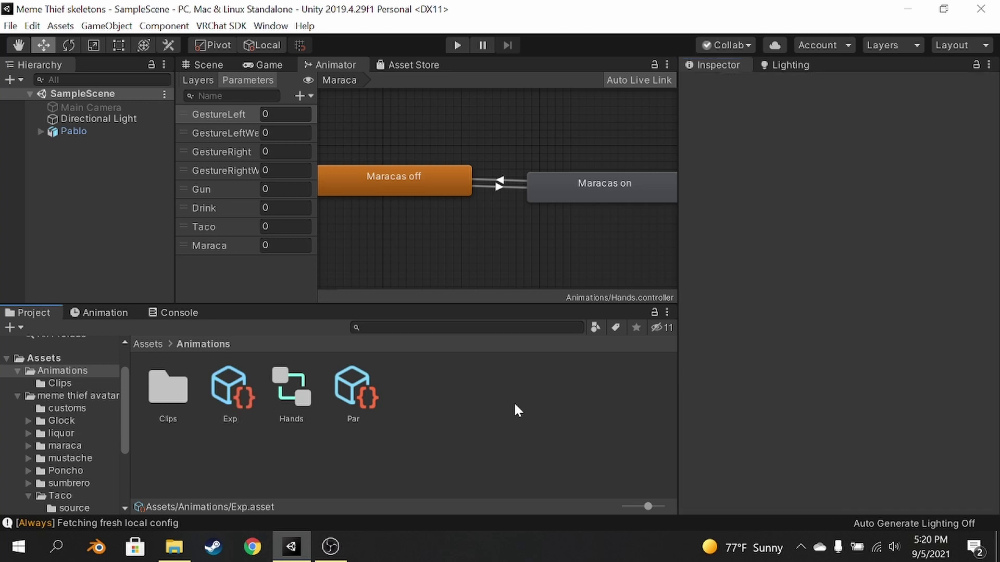
click(207, 64)
scroll(479, 223, down, 3)
alt+drag(479, 223, 377, 180)
click(368, 171)
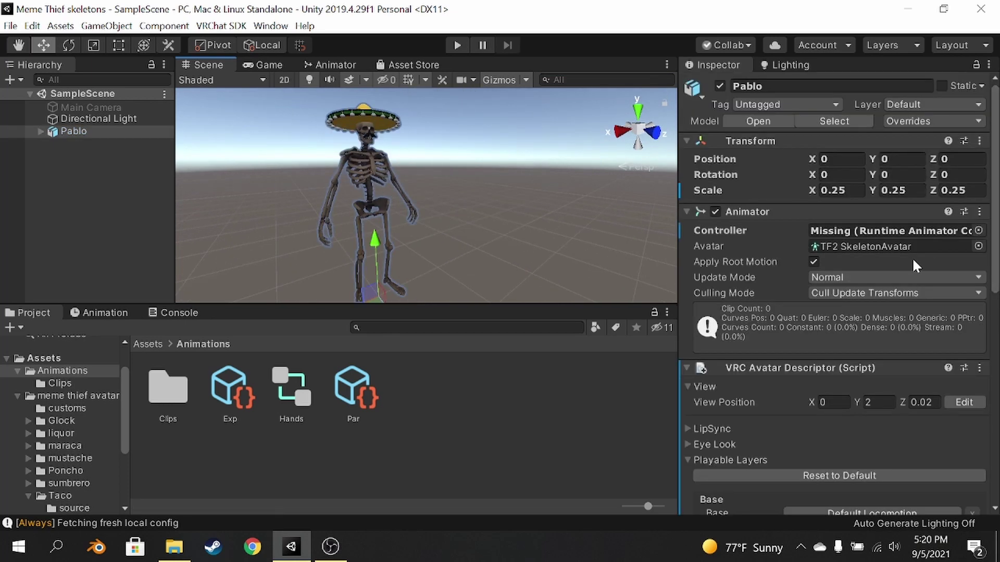
scroll(842, 323, down, 5)
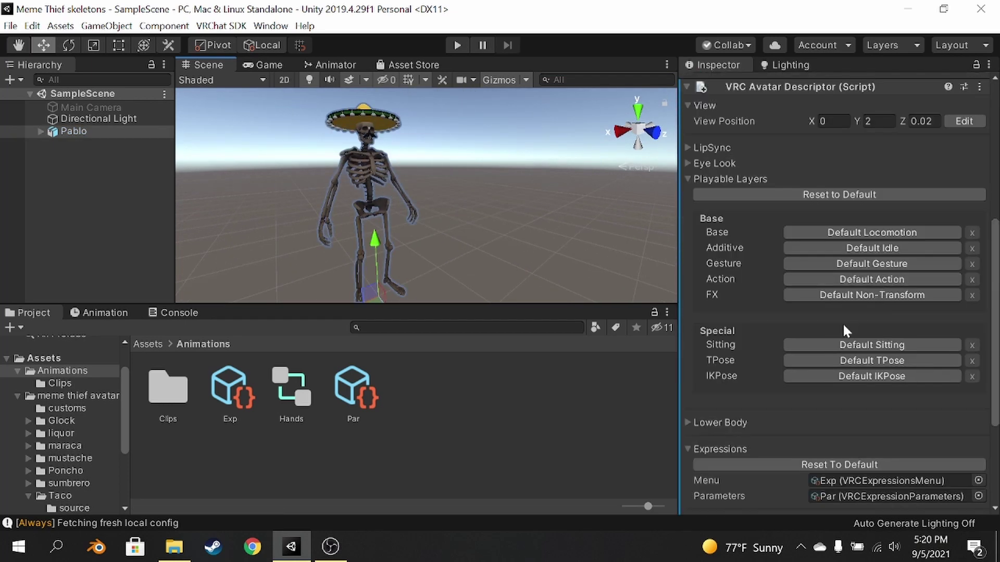
click(799, 291)
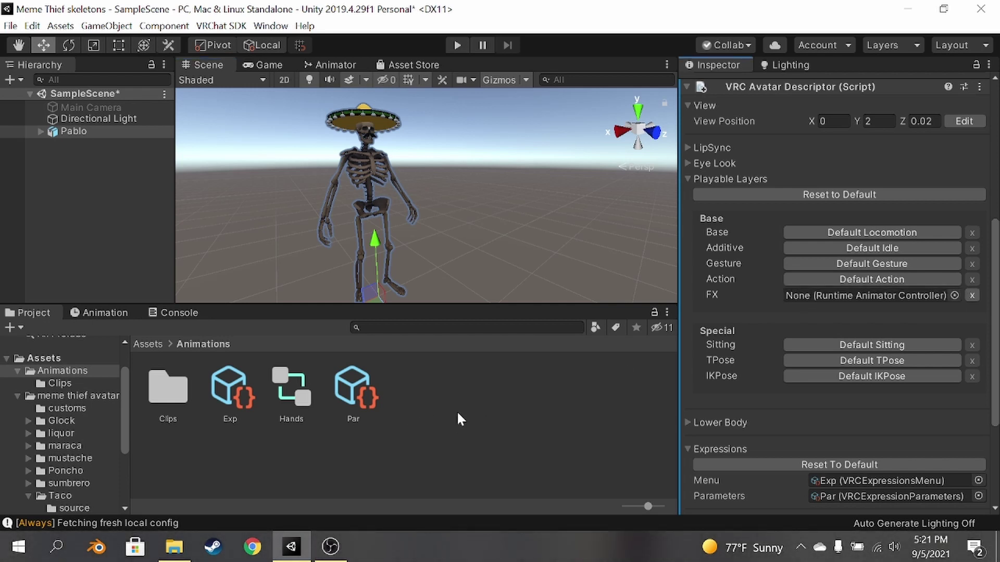
drag(295, 396, 819, 294)
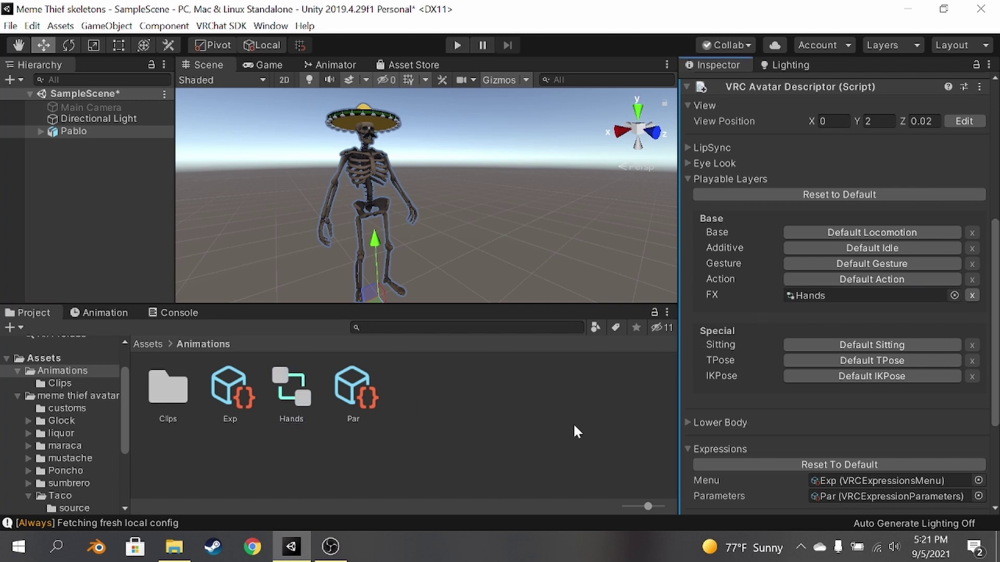
click(544, 431)
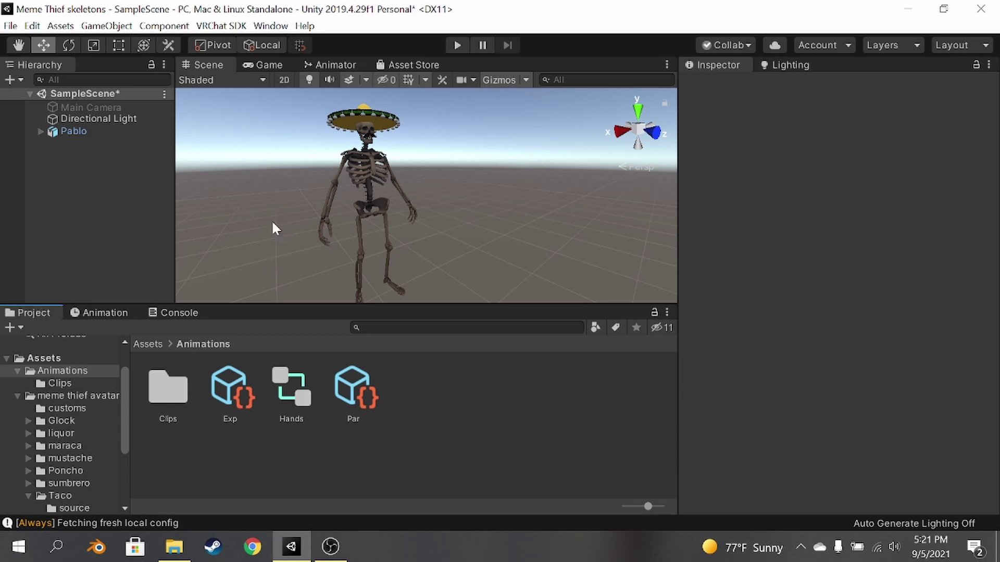
- Review the playable layers and expressions assets assigned in the avatar's VRC Avatar Descriptor
click(378, 187)
scroll(855, 259, down, 8)
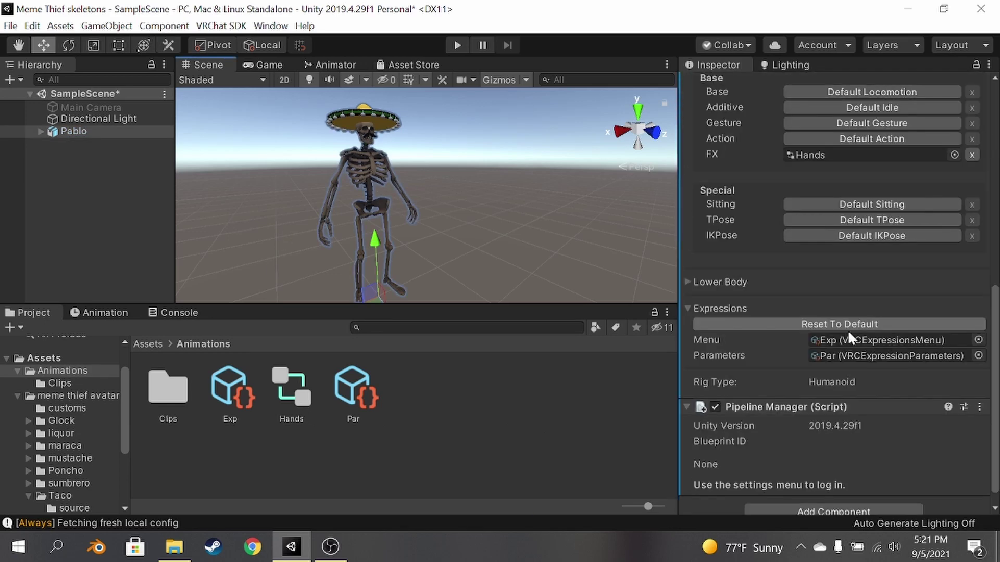
scroll(828, 307, up, 3)
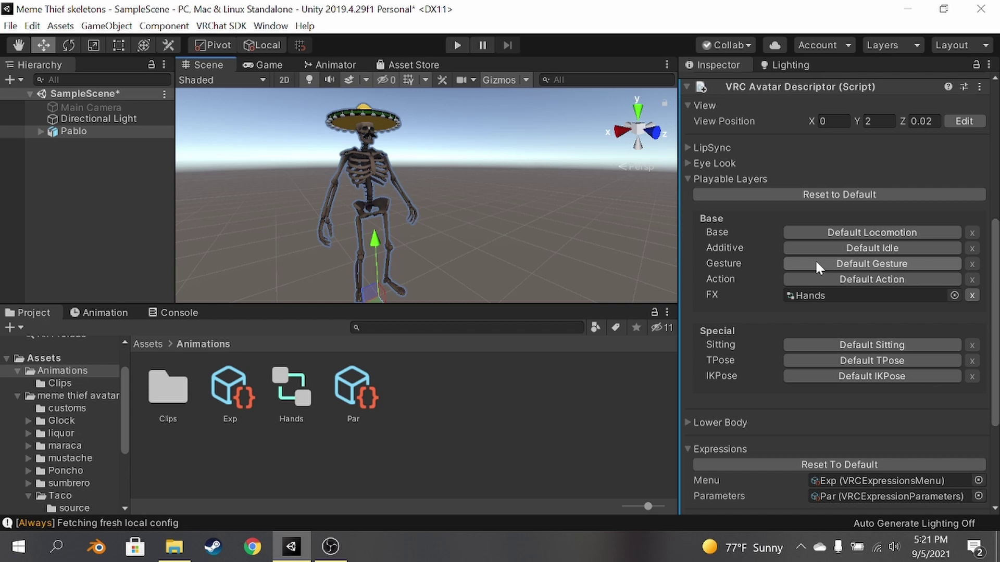
- Open the Hands animator controller and inspect the Point state in its Left Hand layer
click(290, 391)
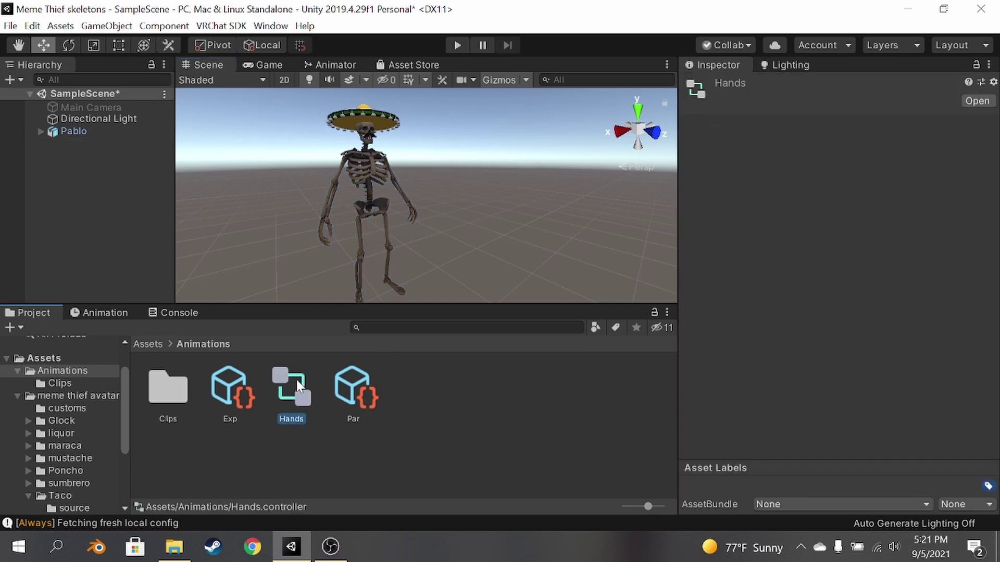
double_click(298, 387)
click(203, 78)
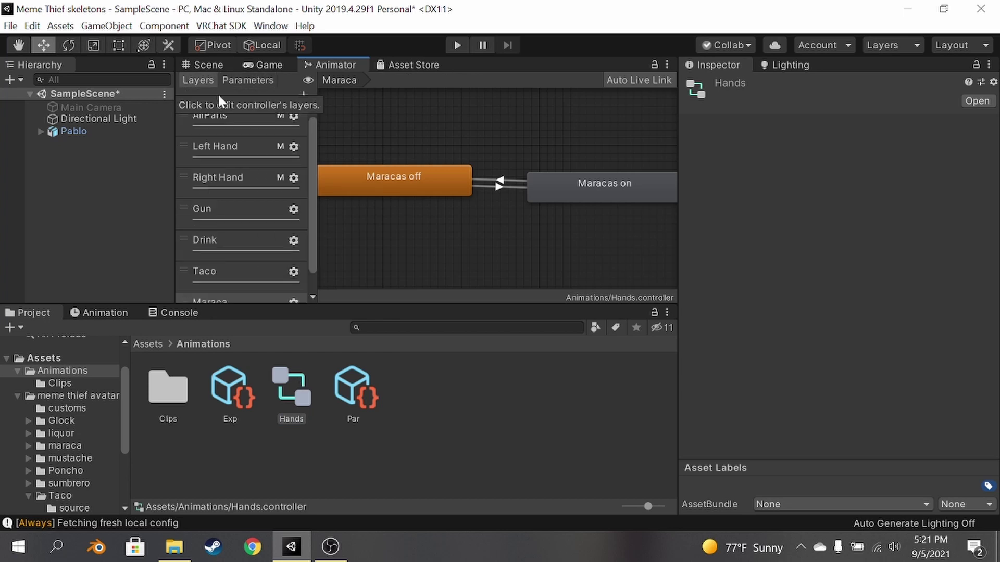
click(213, 147)
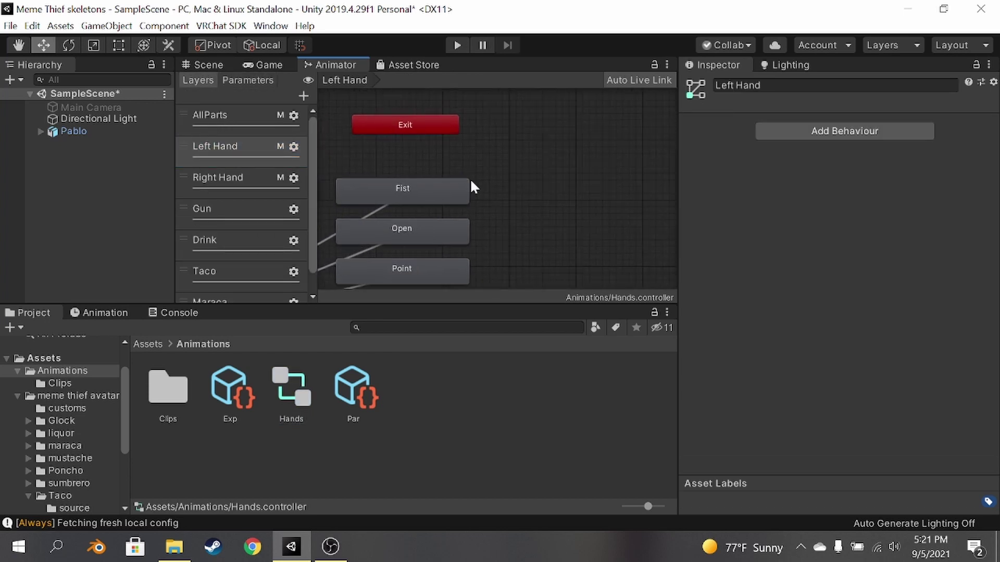
middle_drag(473, 188, 529, 109)
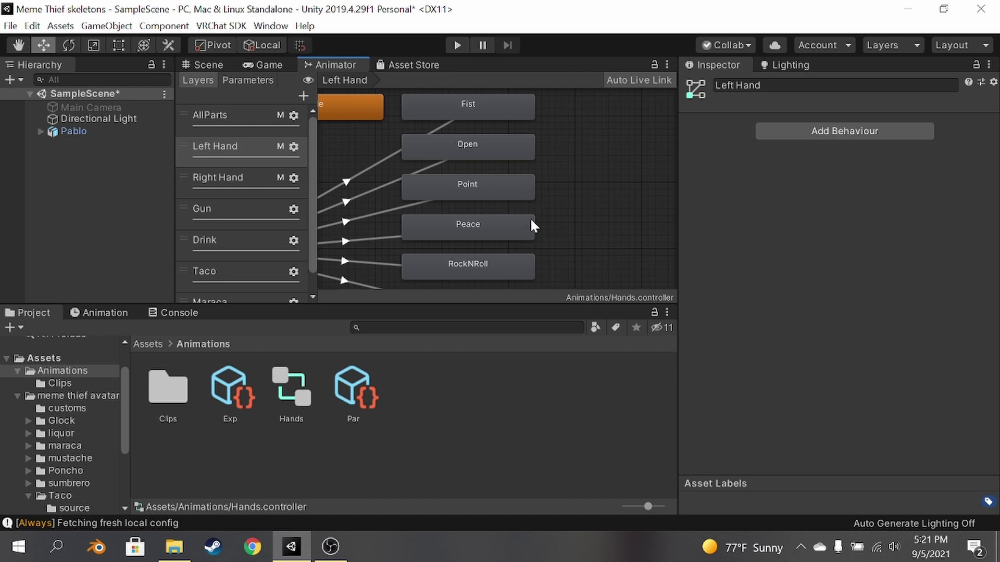
click(526, 185)
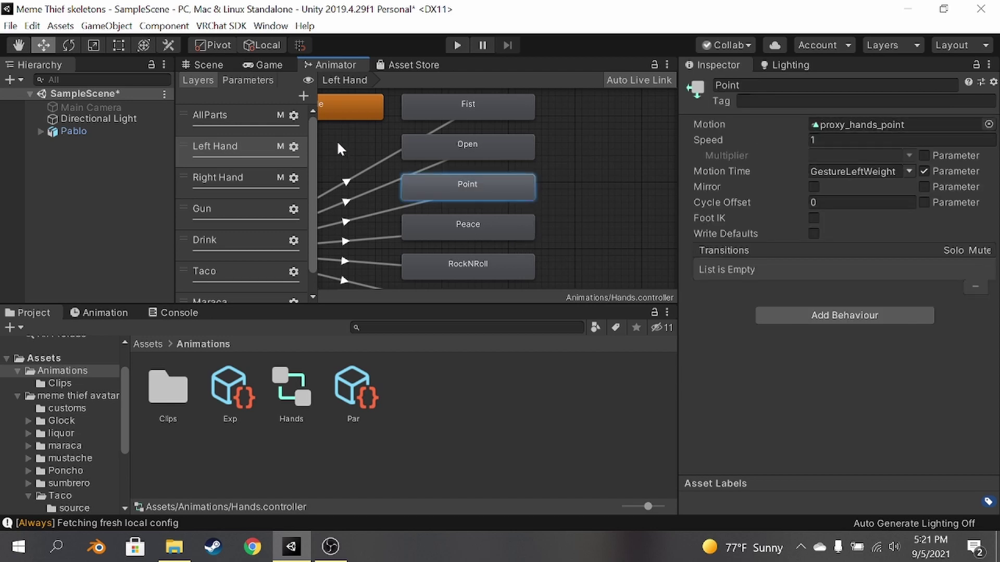
- Return to the scene and review the Pablo avatar's playable layers and expressions assets in its VRC Avatar Descriptor
click(195, 68)
click(521, 194)
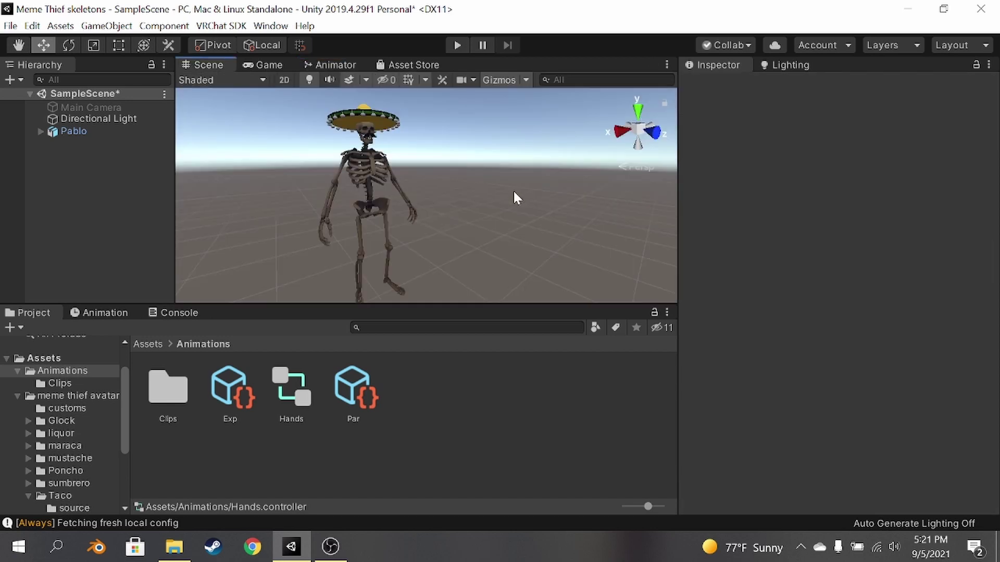
right_drag(516, 196, 427, 176)
click(427, 176)
scroll(849, 243, down, 10)
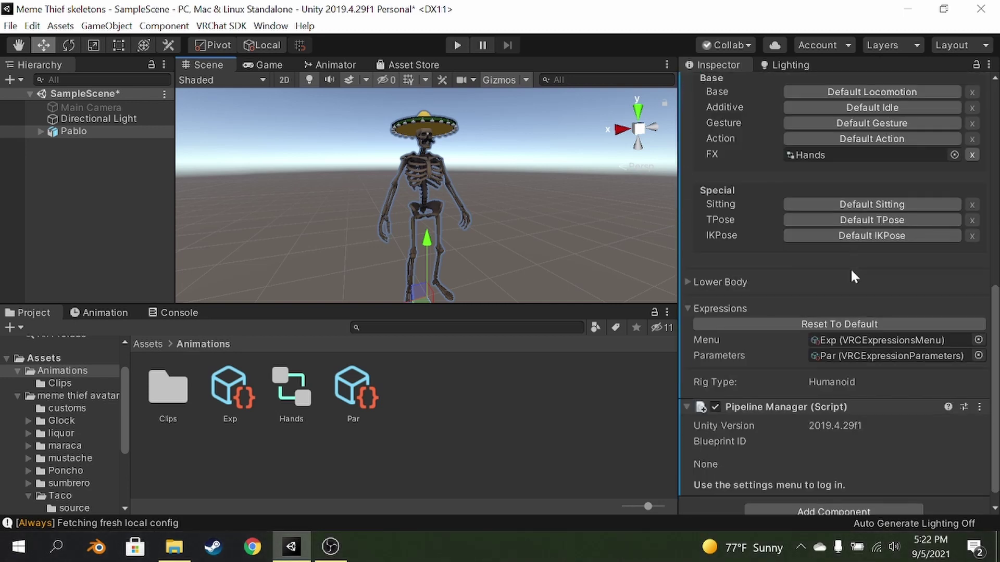
scroll(851, 267, up, 3)
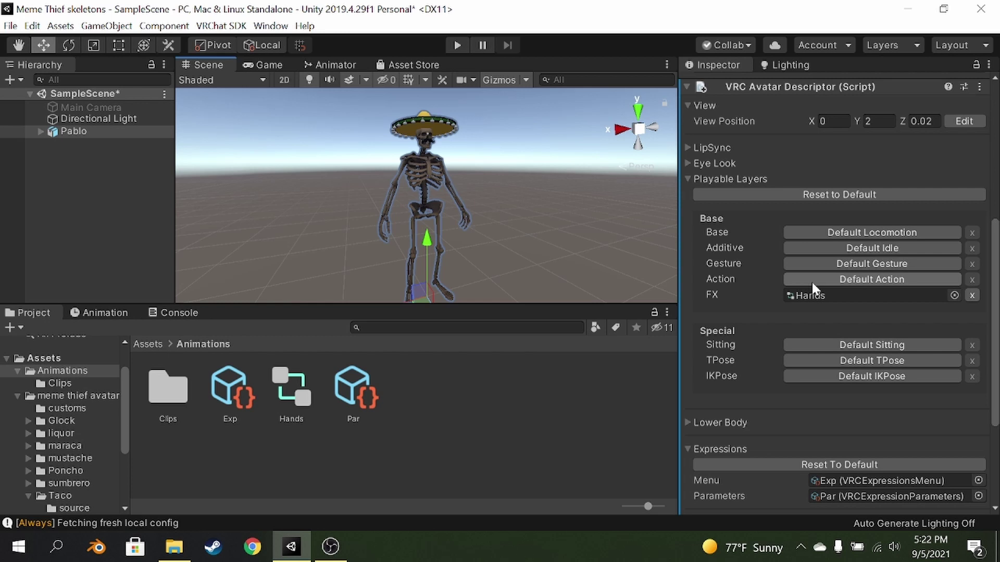
- Open the VRChat SDK control panel and sign in with the account's username and password
click(533, 432)
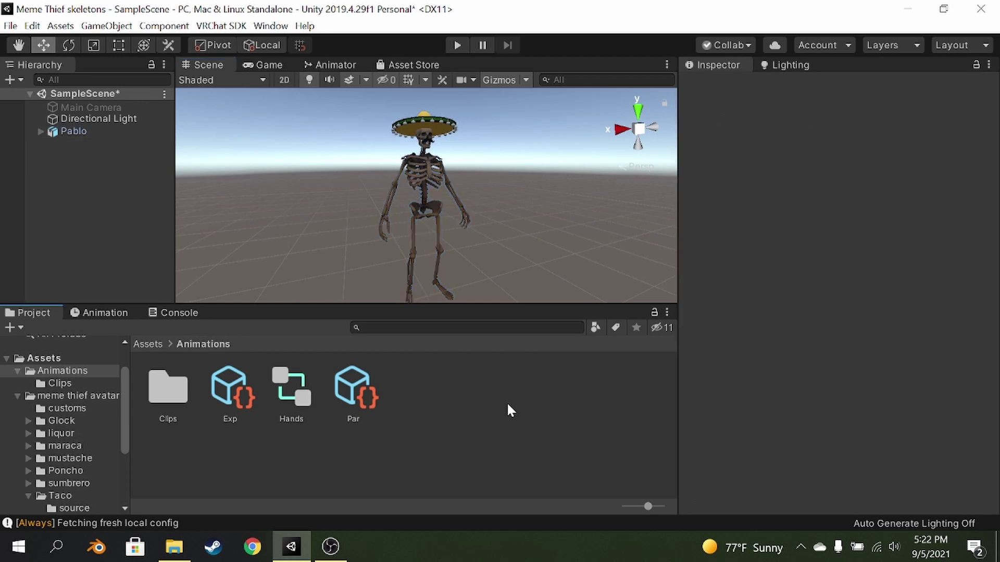
right_drag(503, 168, 491, 194)
middle_drag(490, 195, 449, 192)
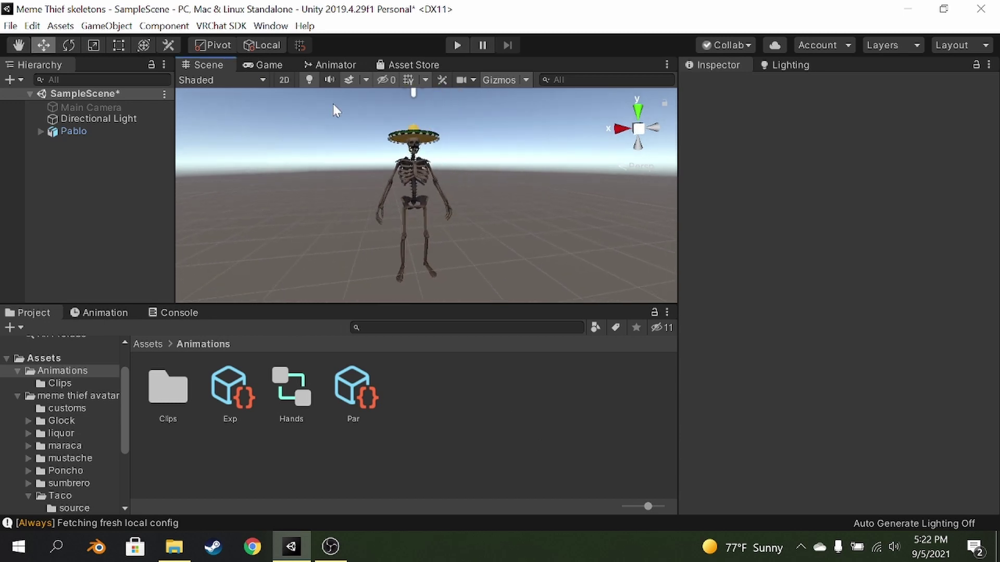
click(218, 27)
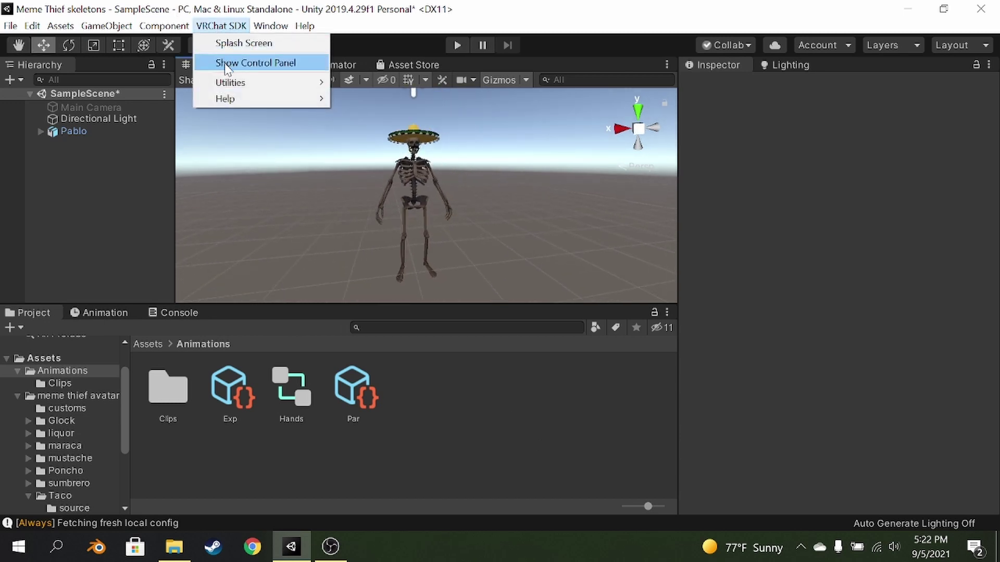
click(213, 63)
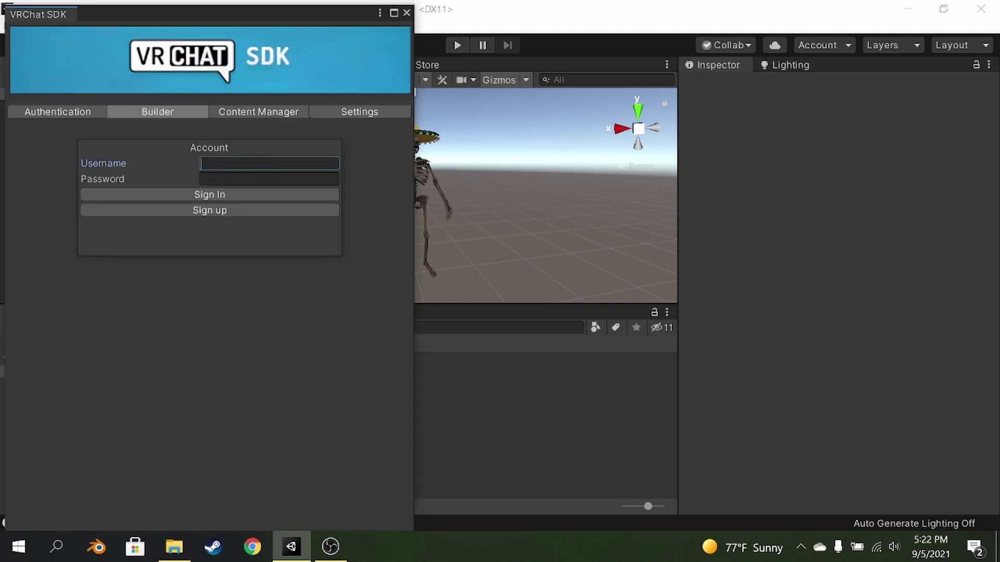
text(Meme_Sans)
click(269, 179)
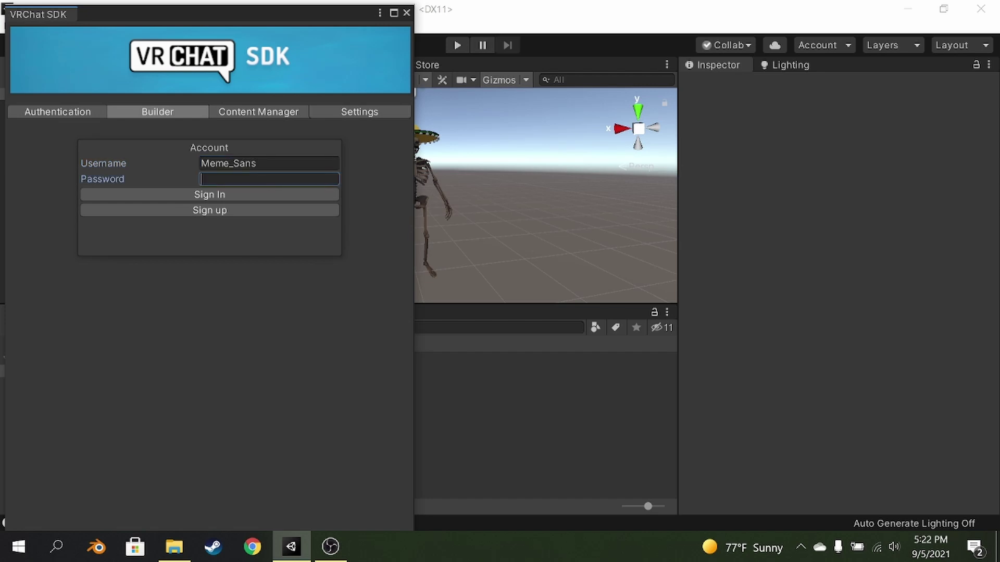
text(*********)
click(263, 195)
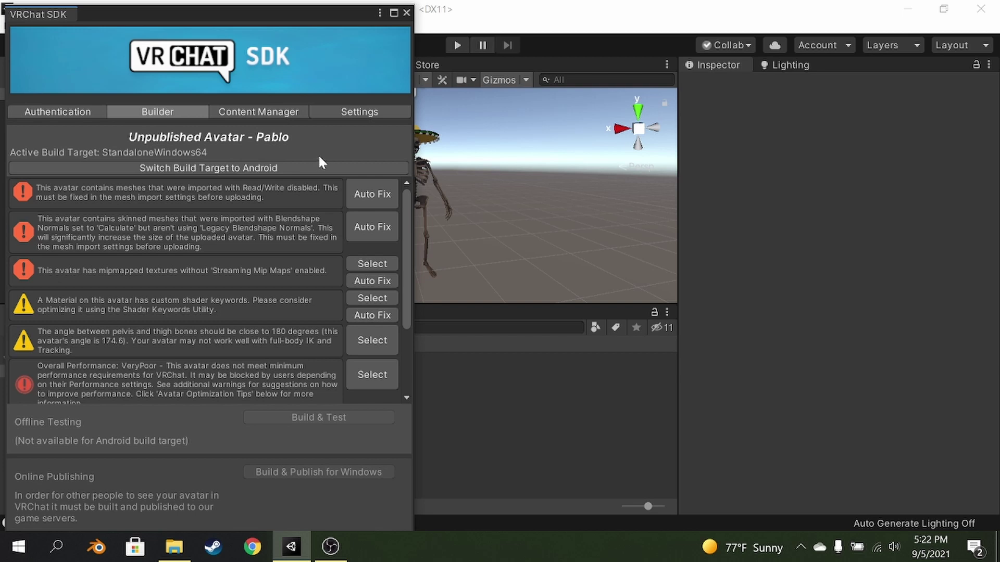
- Auto-fix the Pablo avatar's mesh Read/Write, Legacy Blendshape Normals and Streaming Mip Maps errors in the VRChat SDK Builder
click(394, 13)
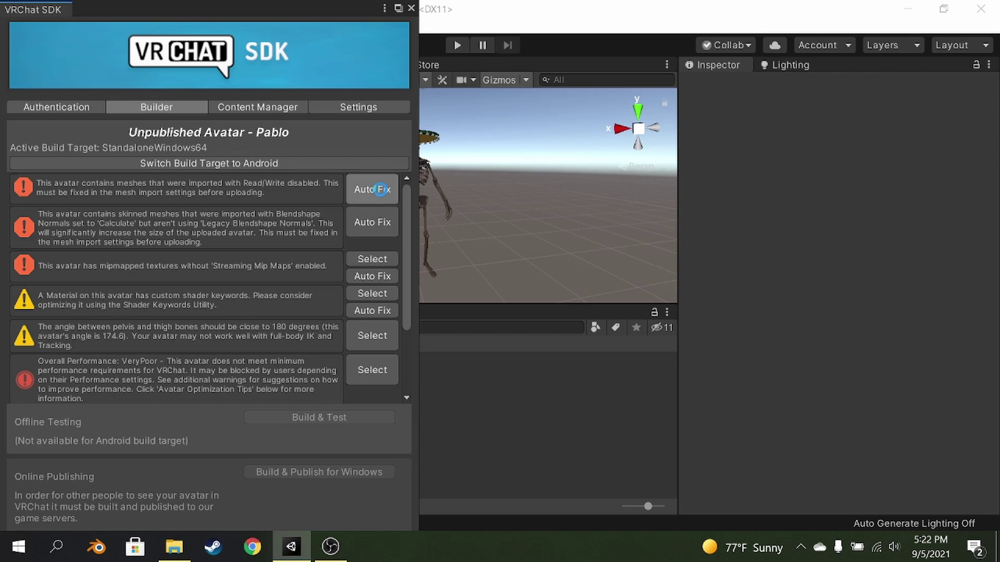
click(380, 189)
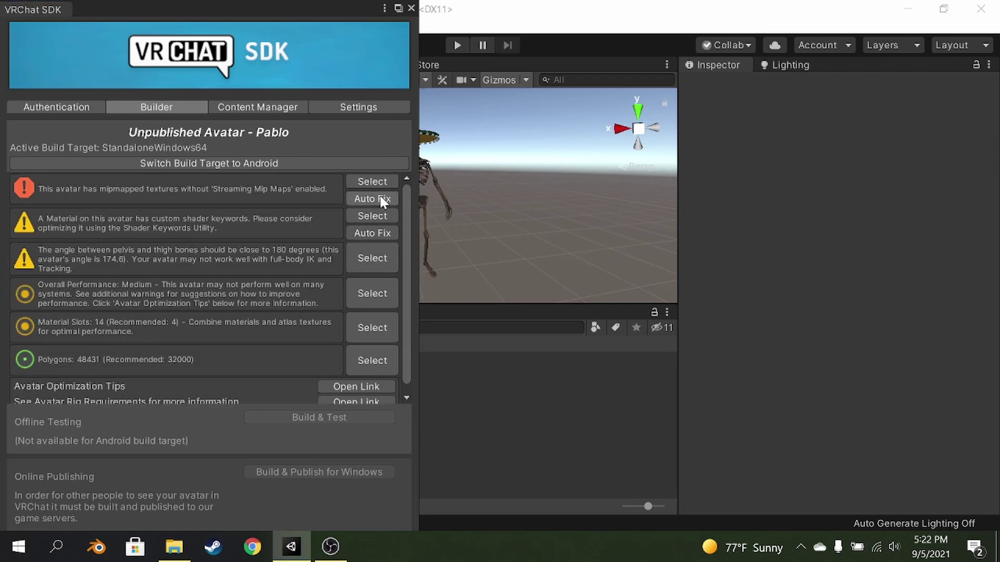
click(381, 198)
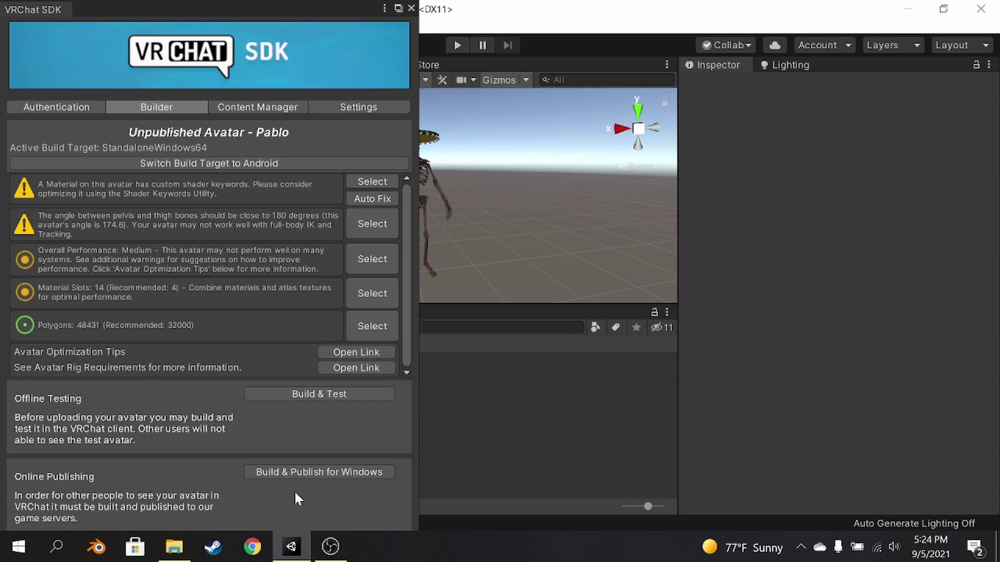
- Switch the avatar's build target to Android and close the VRChat SDK control panel
click(286, 164)
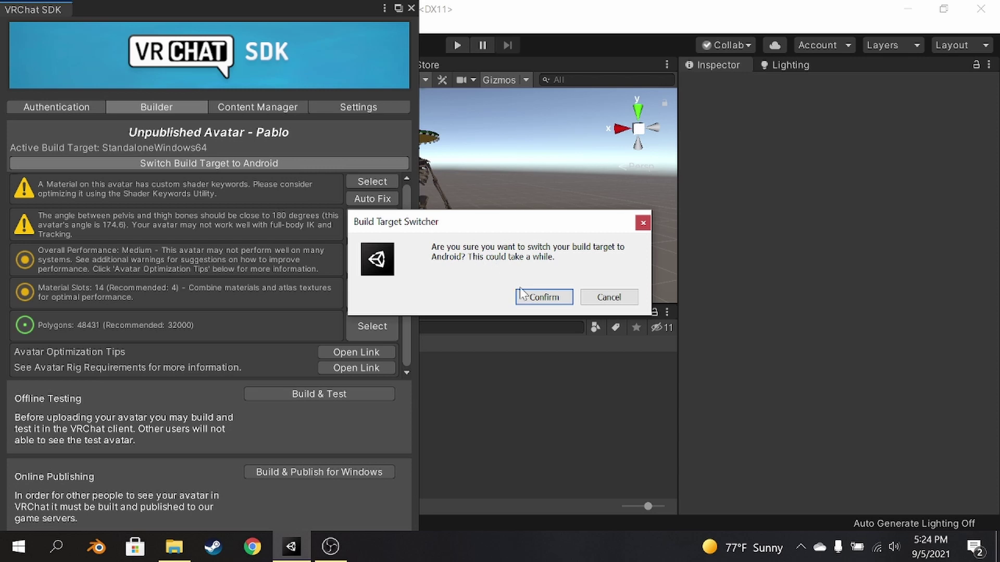
click(538, 295)
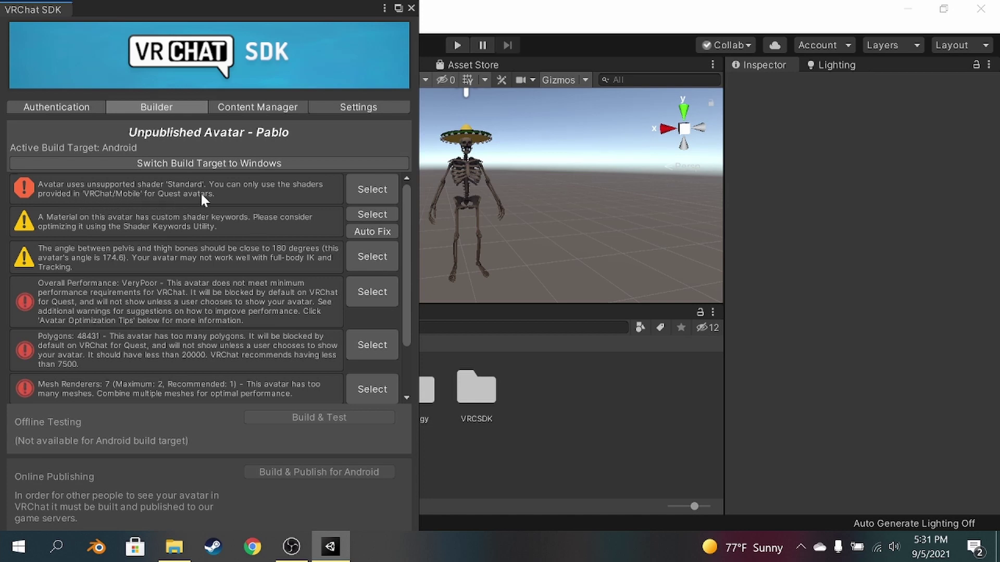
click(411, 8)
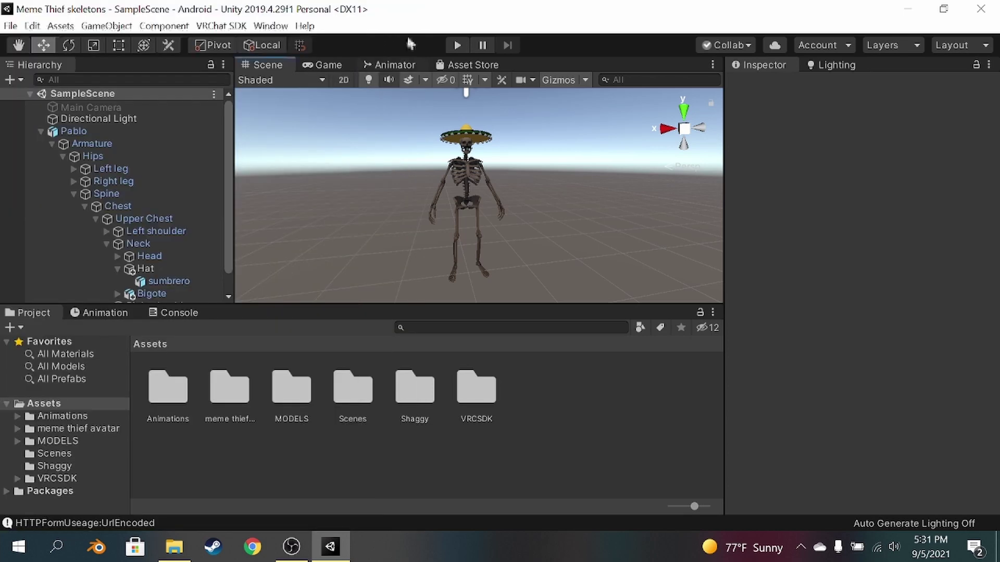
- Set the shader of the sumbrero's 08___Default.001 material to VRChat/Mobile/Standard Lite
scroll(163, 235, down, 2)
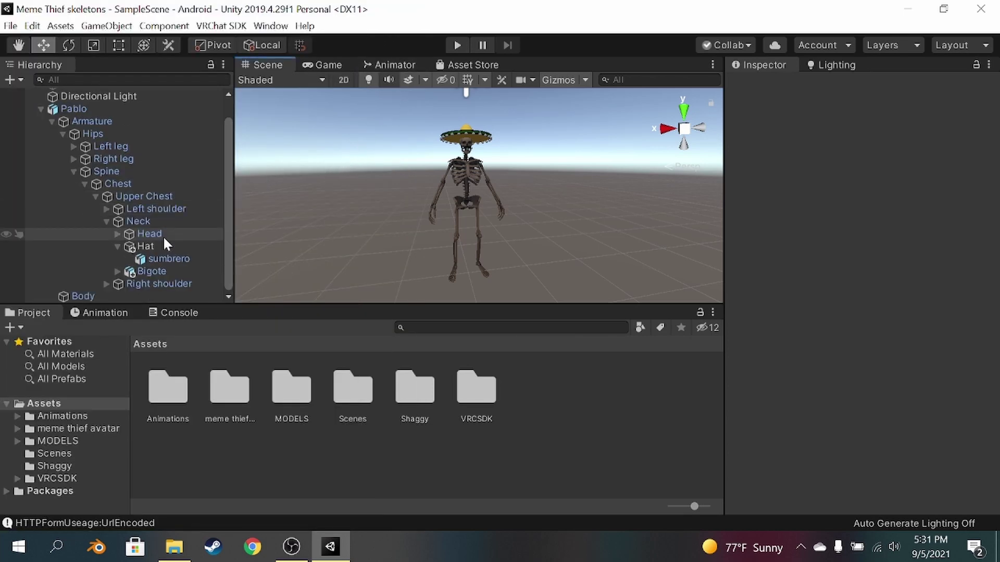
click(172, 257)
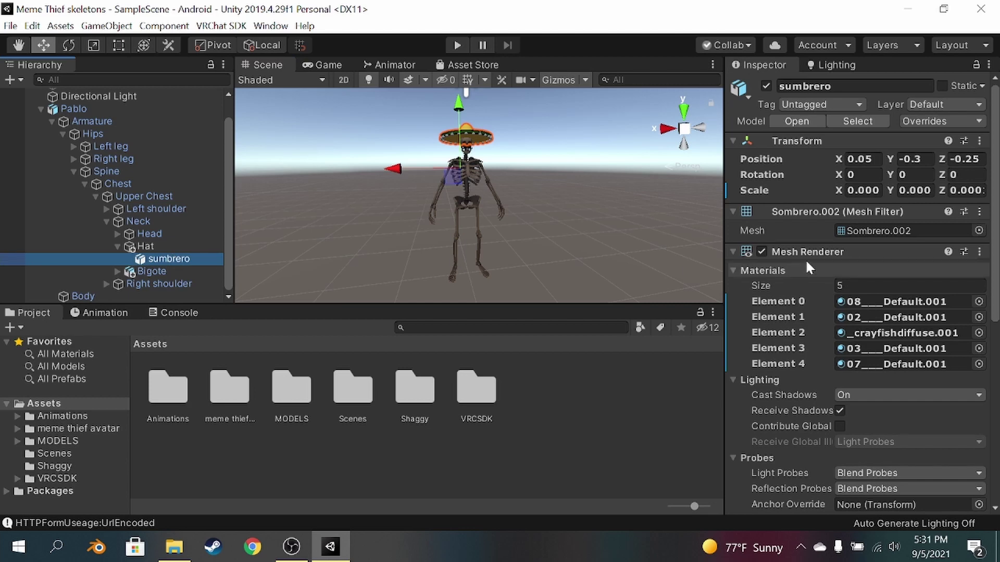
scroll(803, 226, down, 10)
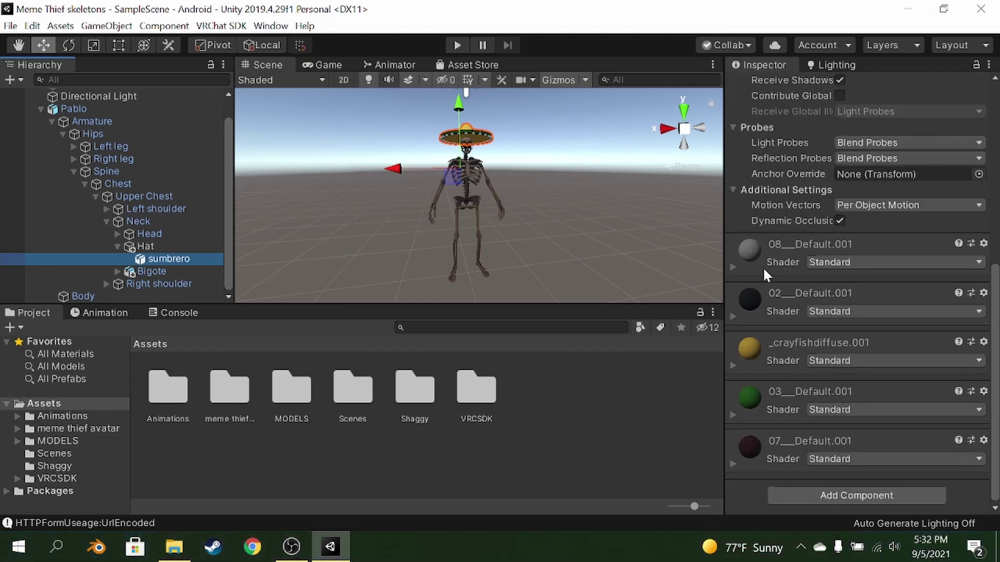
click(815, 263)
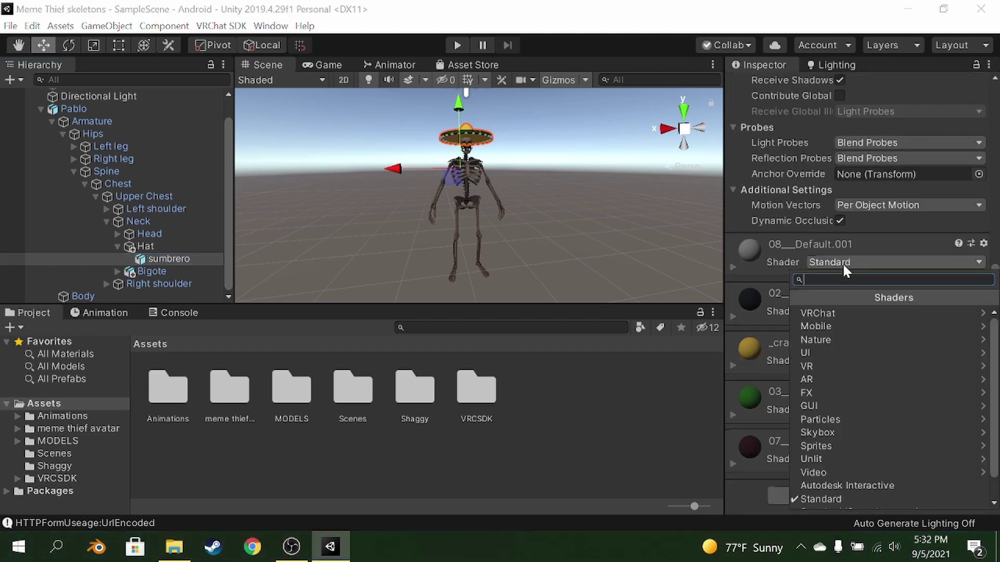
click(827, 312)
click(845, 313)
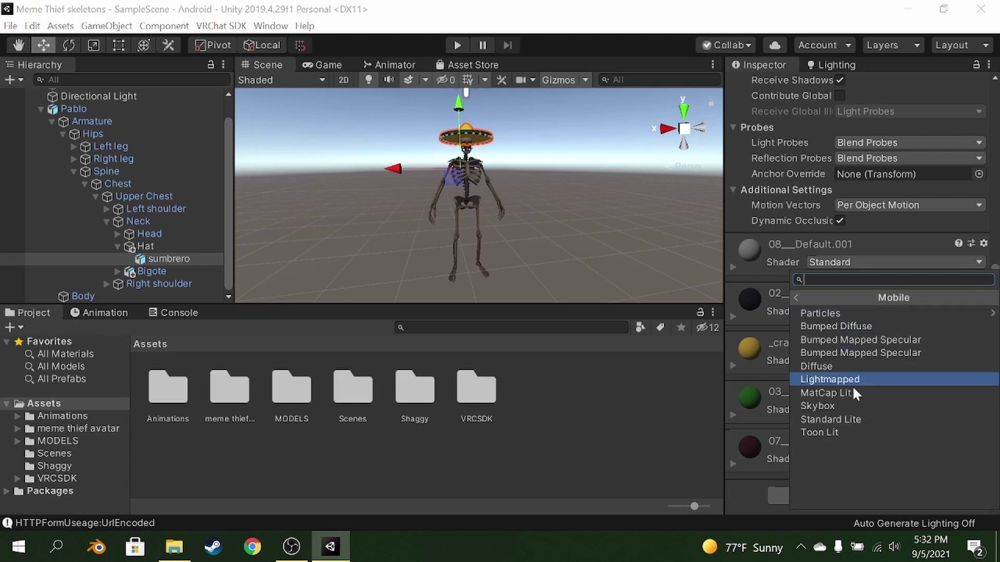
click(869, 420)
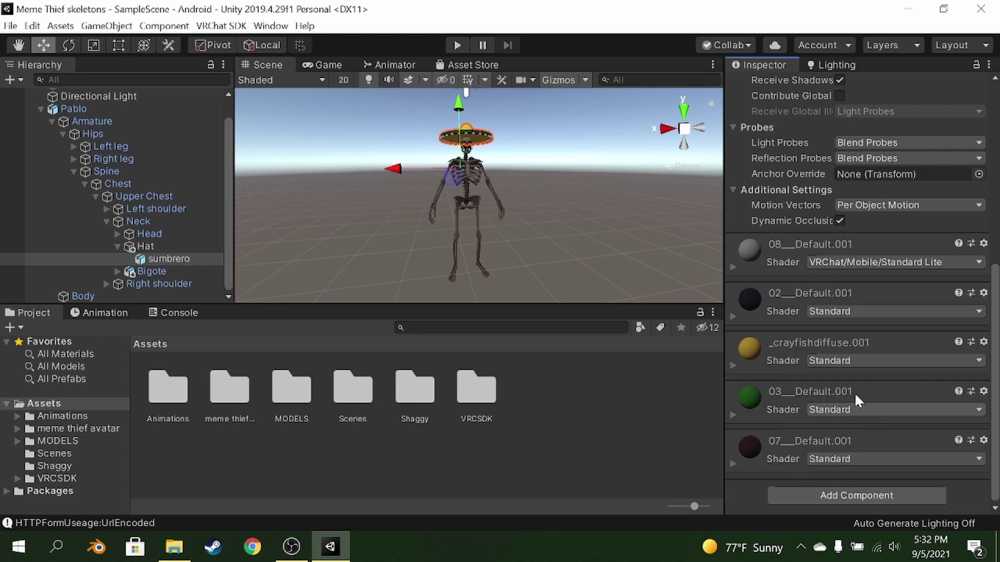
- Set the shaders of the sumbrero's 02___Default.001 and _crayfishdiffuse.001 materials to VRChat/Mobile/Standard Lite
click(839, 312)
click(851, 334)
click(870, 336)
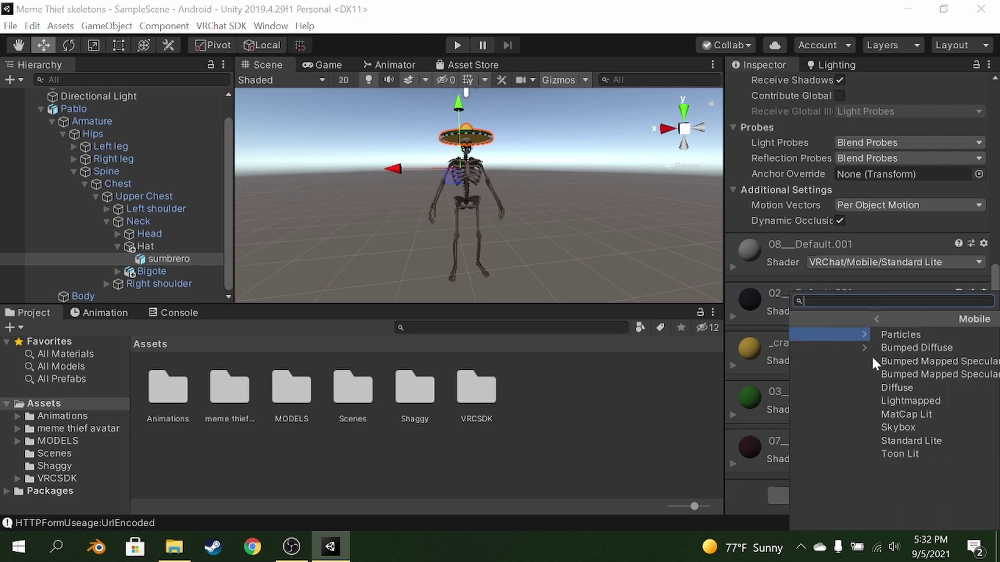
click(864, 441)
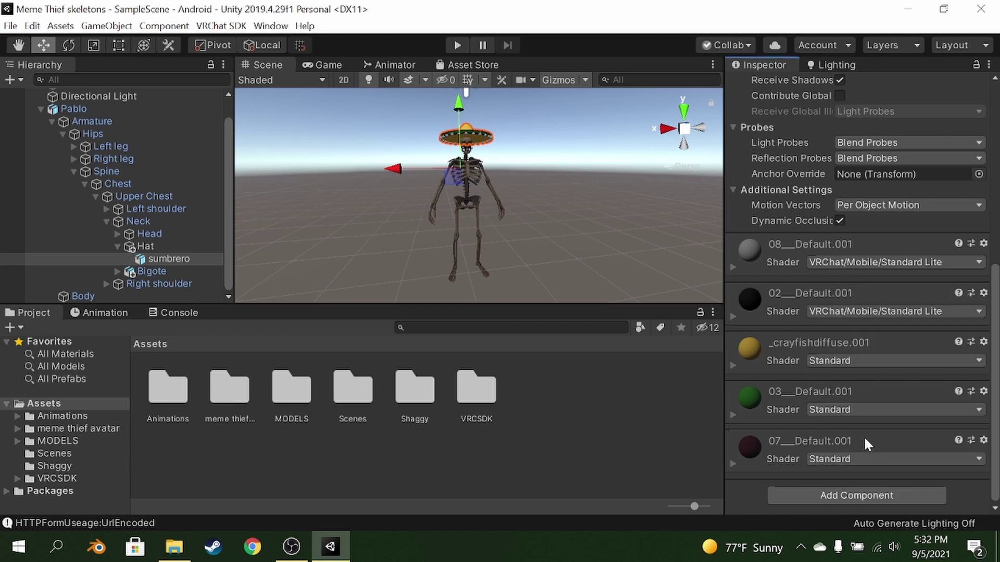
click(860, 360)
click(858, 330)
click(863, 334)
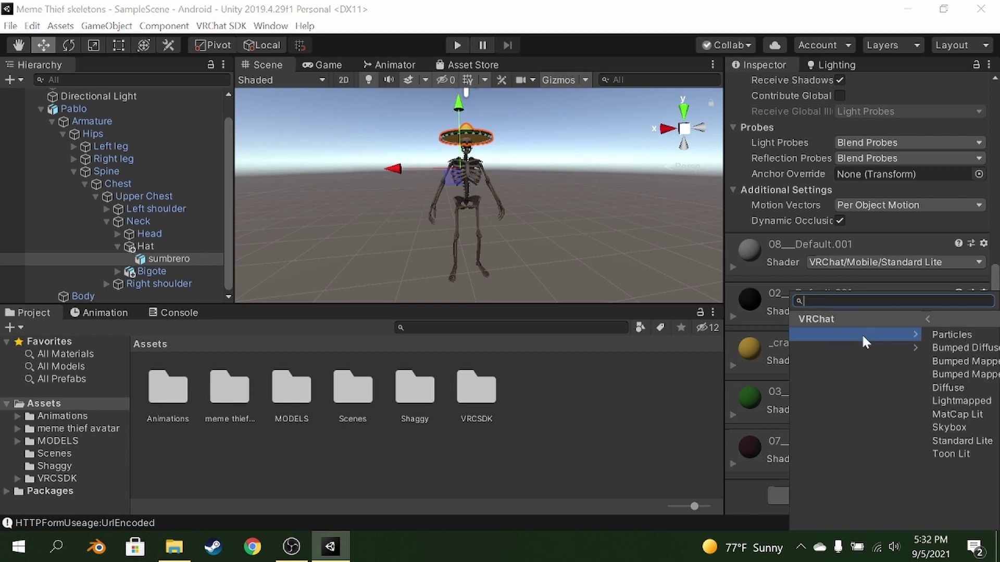
click(868, 440)
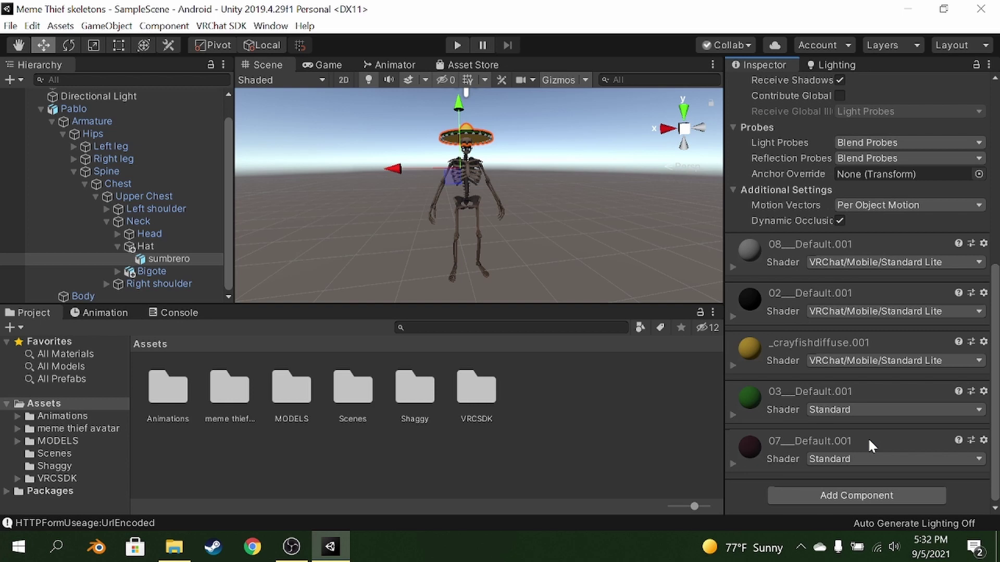
- Set the shaders of the sumbrero's 03___Default.001 and 07___Default.001 materials to VRChat/Mobile/Standard Lite
click(856, 410)
click(854, 332)
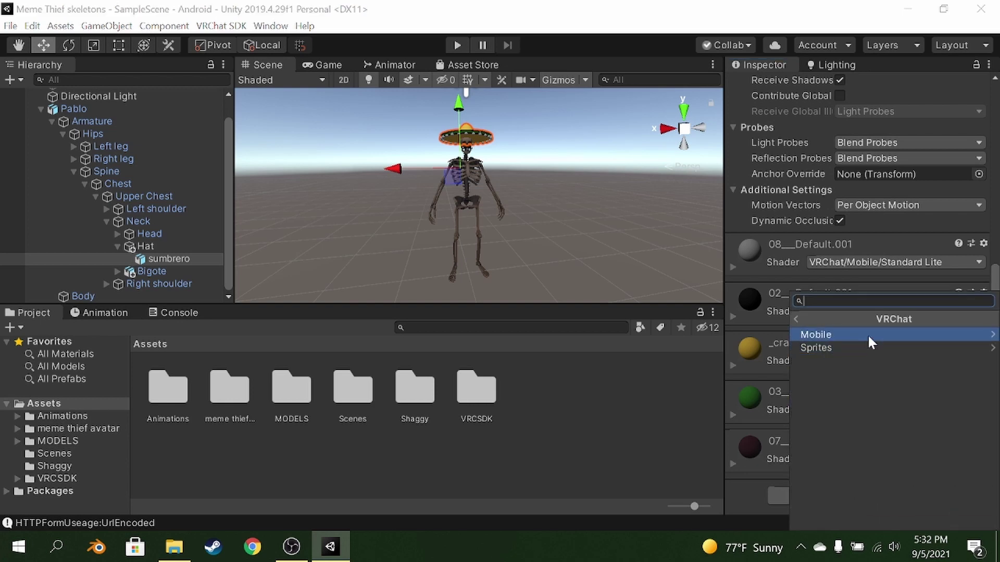
click(867, 335)
click(855, 440)
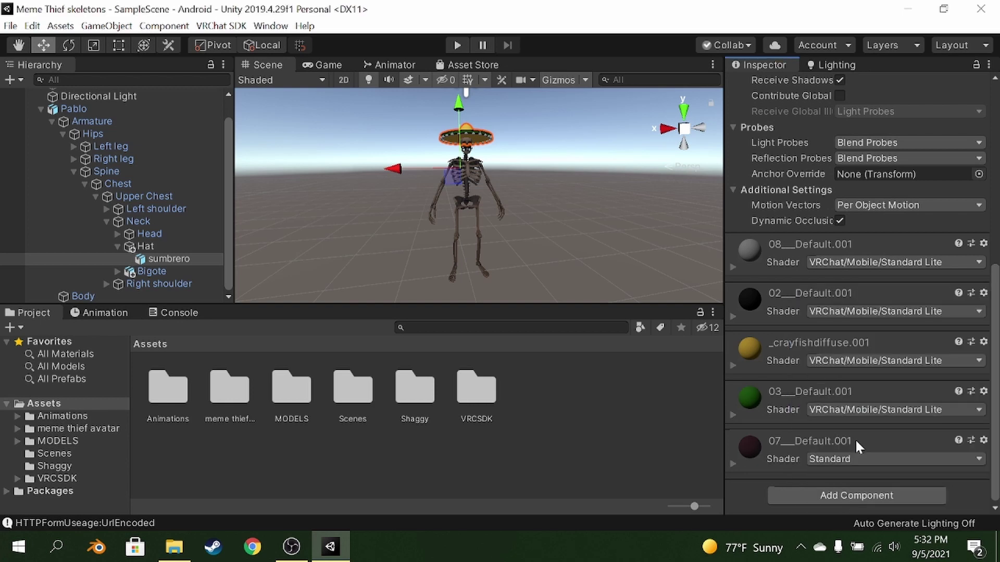
click(854, 457)
click(851, 334)
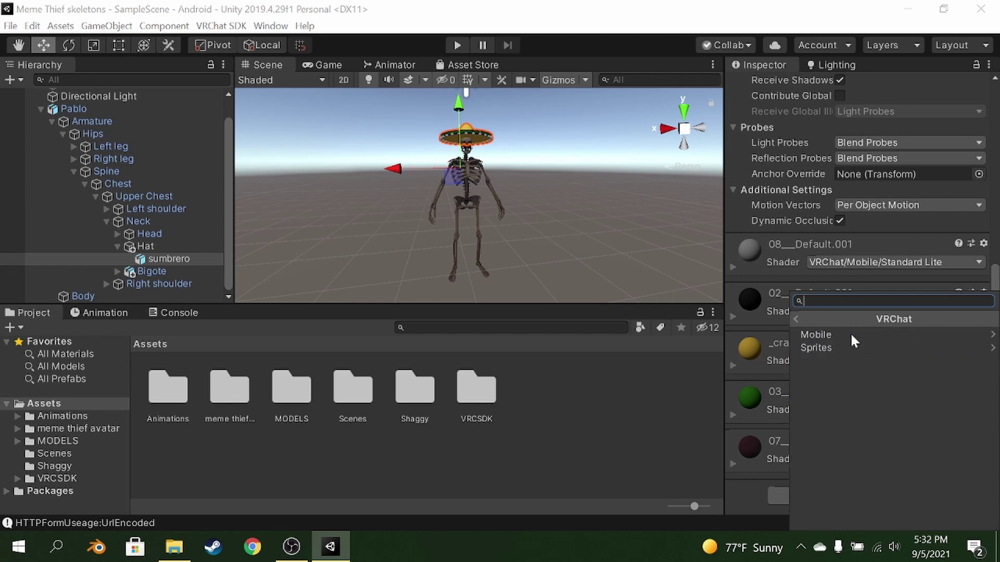
click(851, 334)
click(861, 440)
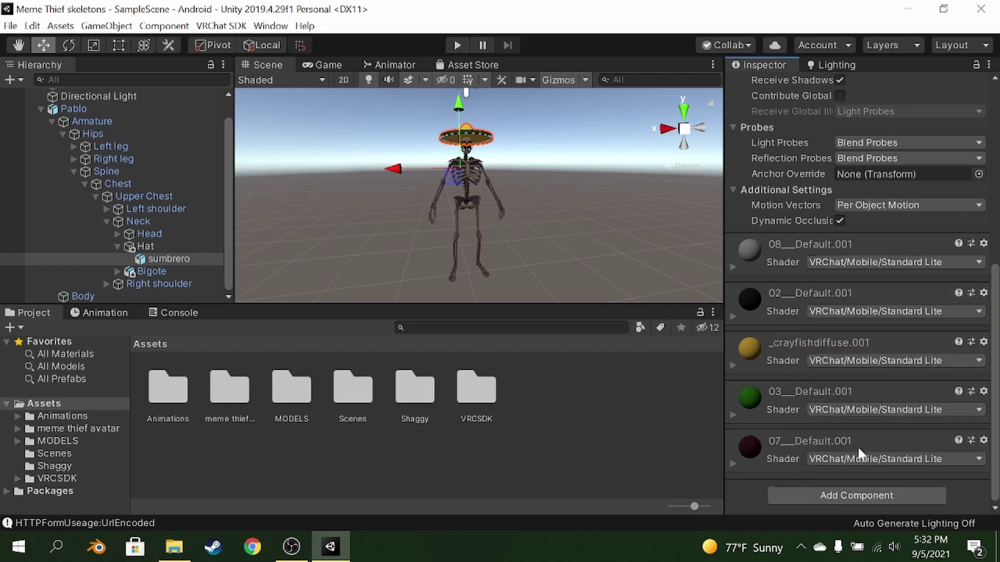
- Reopen the VRChat SDK control panel and check the avatar's remaining Android build issues
click(224, 25)
click(245, 64)
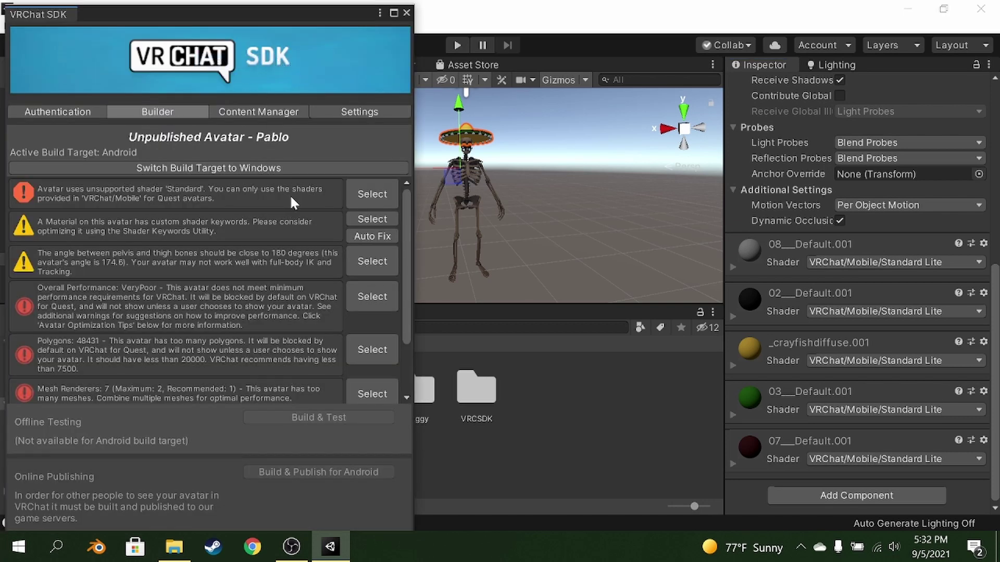
- Close the VRChat SDK control panel, view the Default hand gestures page on VRCMods in Chrome, and return to Unity
click(607, 396)
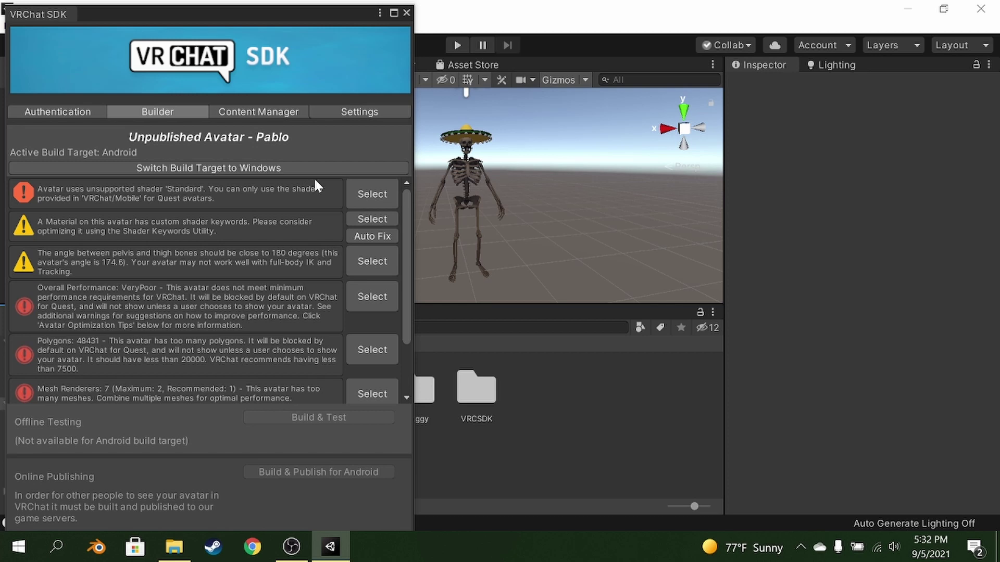
click(406, 12)
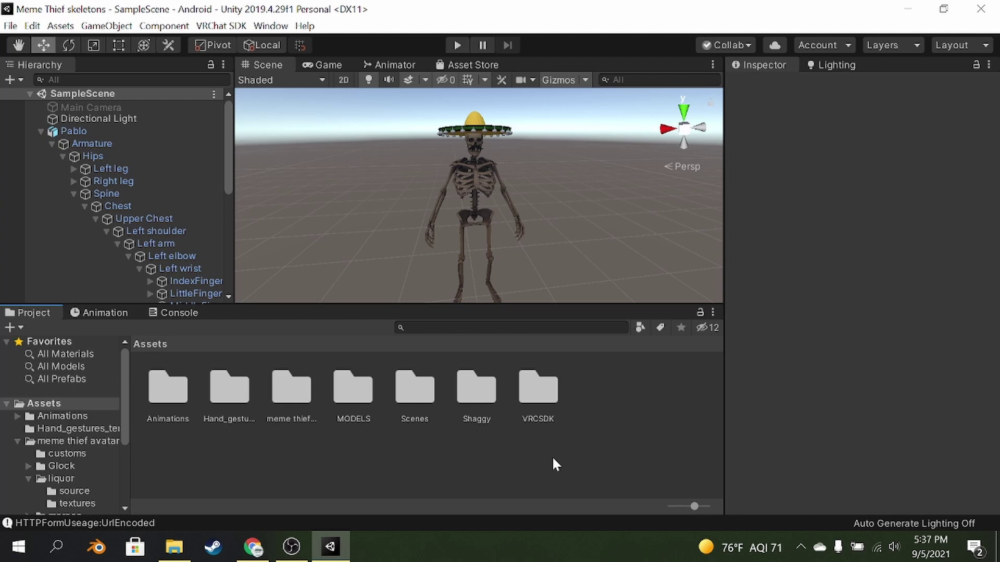
click(253, 546)
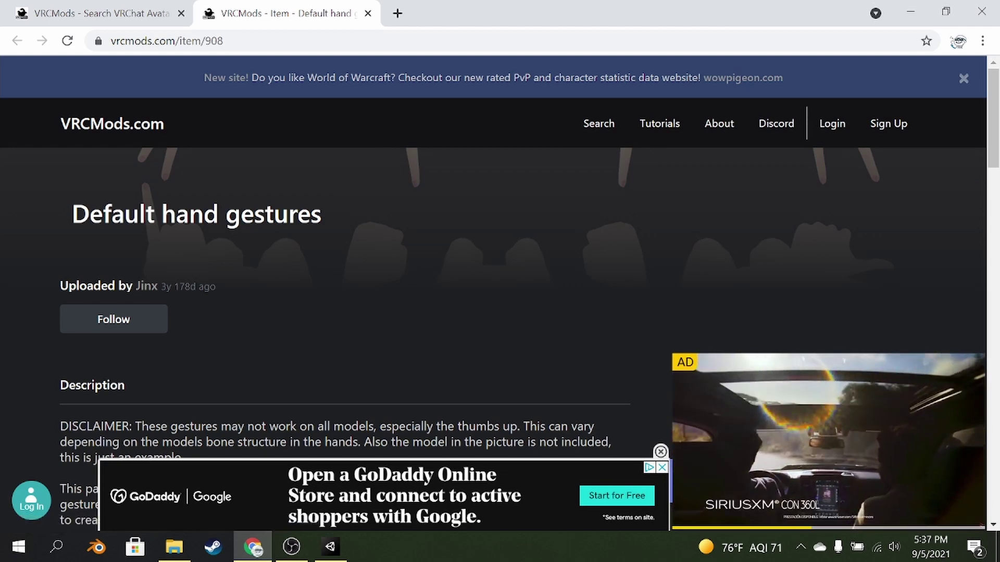
click(331, 546)
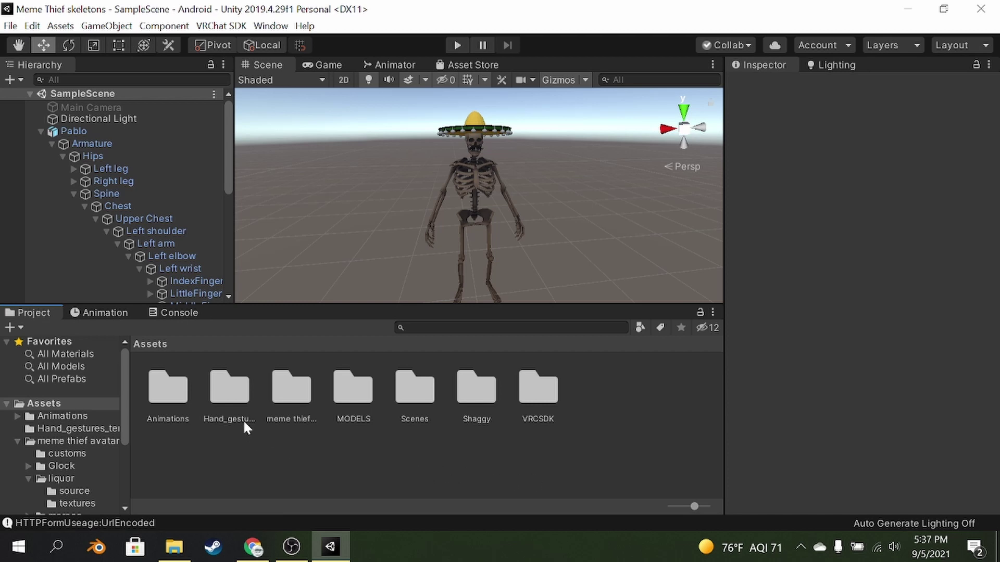
- Add the Fist clip from Hand_gestures_templates to the Pablo avatar and preview its pose in the scene
double_click(235, 401)
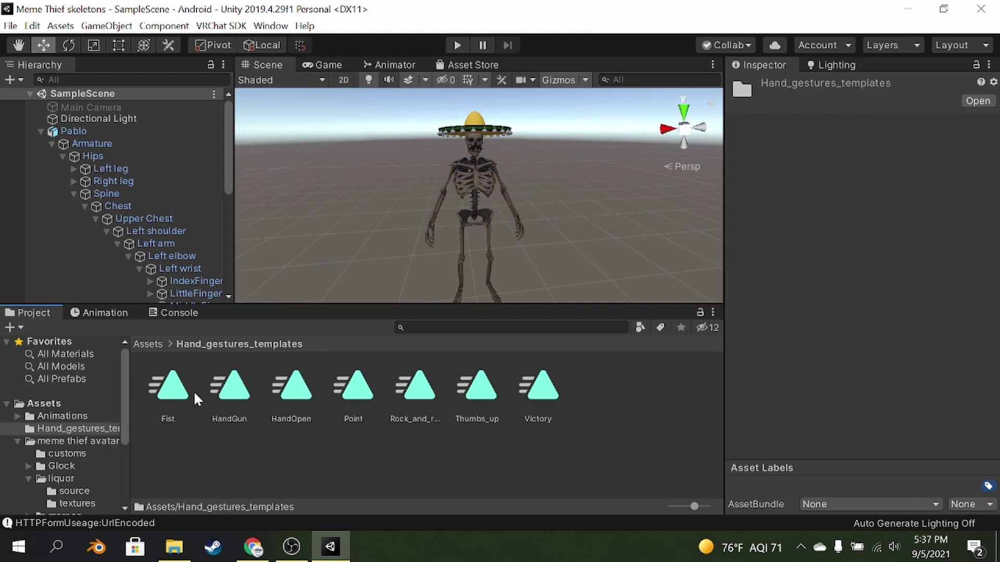
drag(193, 396, 104, 105)
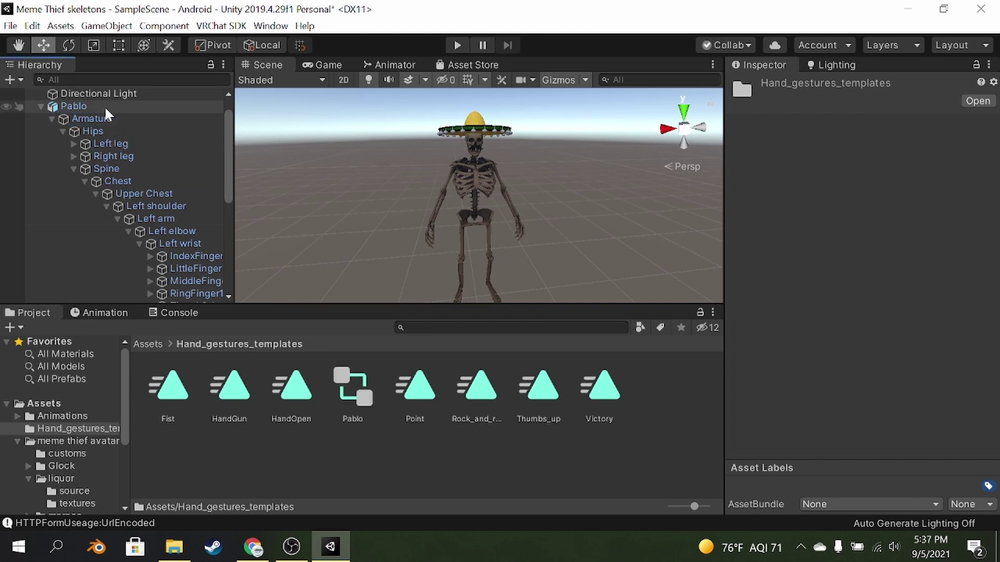
click(104, 105)
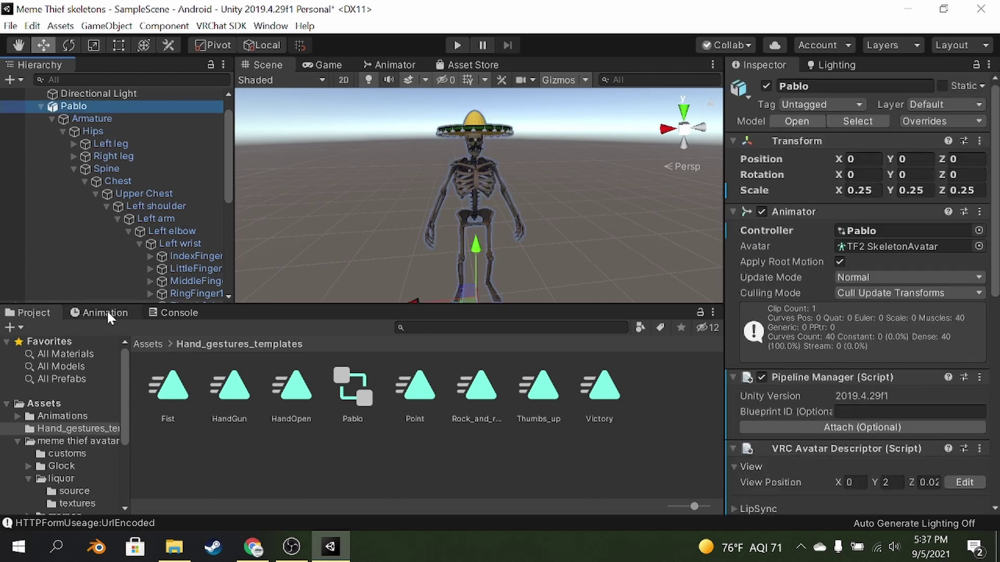
click(107, 313)
click(21, 328)
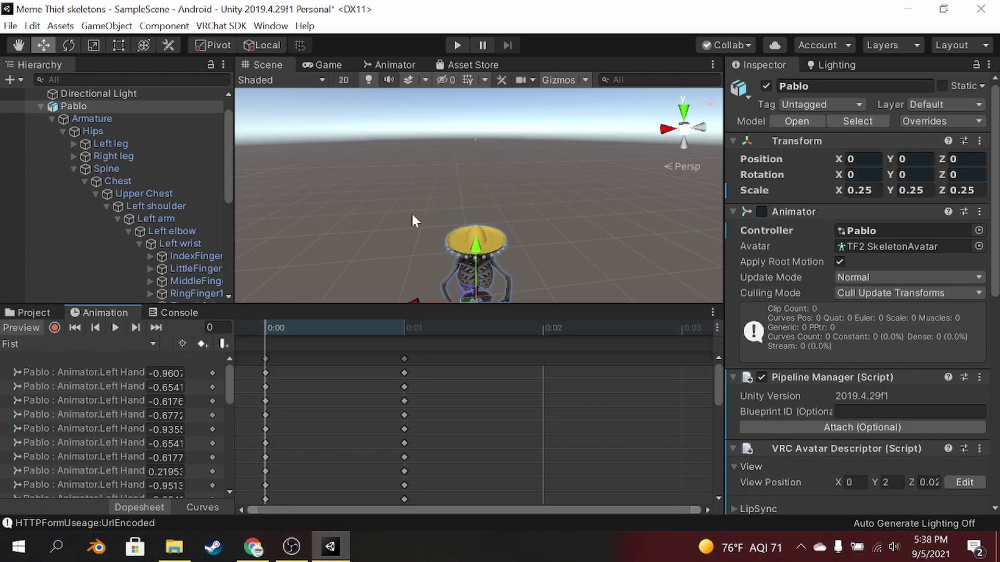
scroll(526, 225, up, 3)
alt+drag(526, 225, 500, 245)
drag(236, 425, 325, 427)
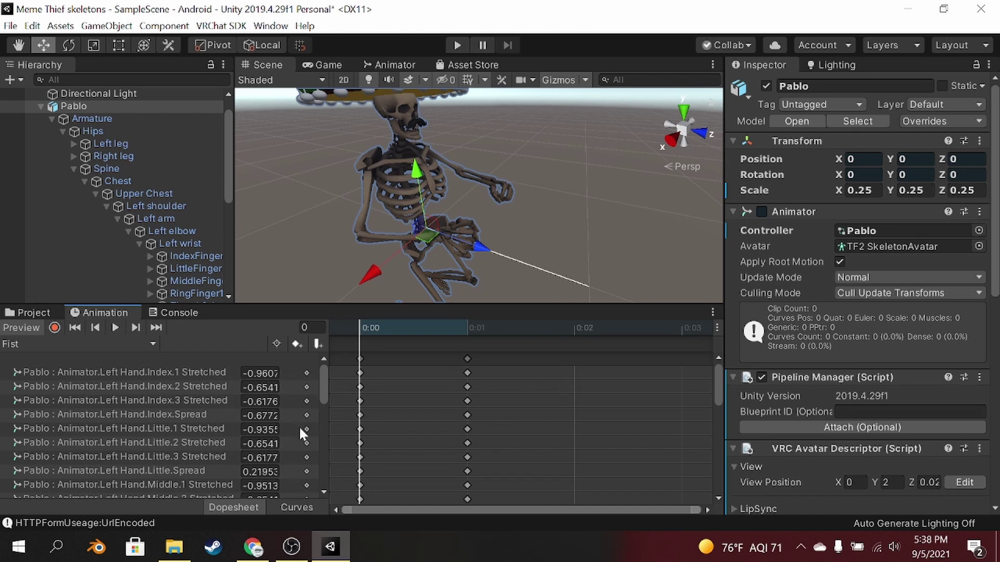
click(243, 373)
text(0.85)
drag(295, 381, 592, 390)
- Enable the liquor bottle under Drink on the left wrist and examine how it sits in the fist
scroll(156, 197, down, 5)
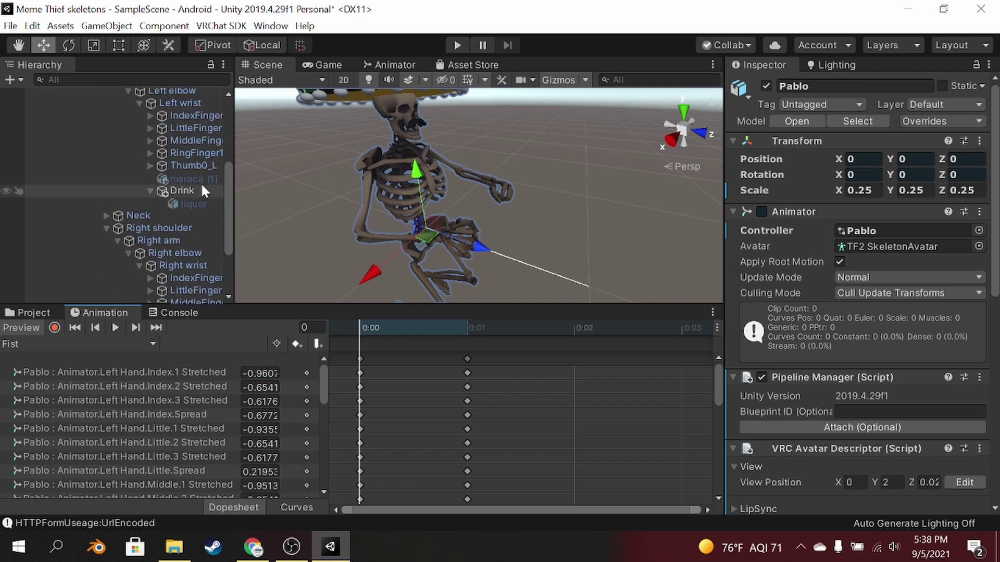
click(197, 203)
click(769, 86)
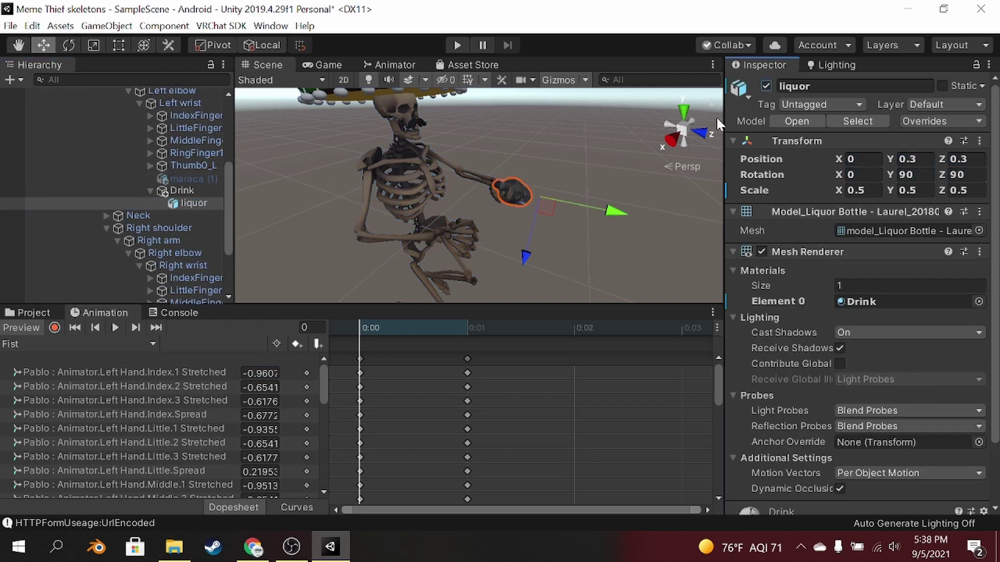
scroll(602, 168, up, 3)
middle_drag(602, 168, 318, 318)
right_drag(568, 153, 512, 182)
- Move the Drink object within the left fist to about X -0.54, Y 0.14, Z -1.28, and disable the liquor bottle
click(193, 190)
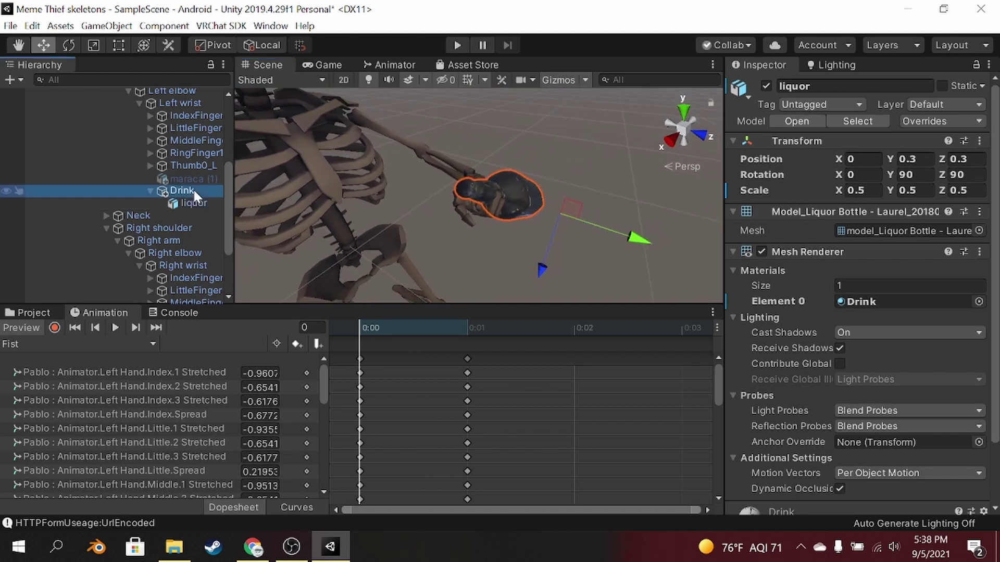
drag(570, 211, 569, 214)
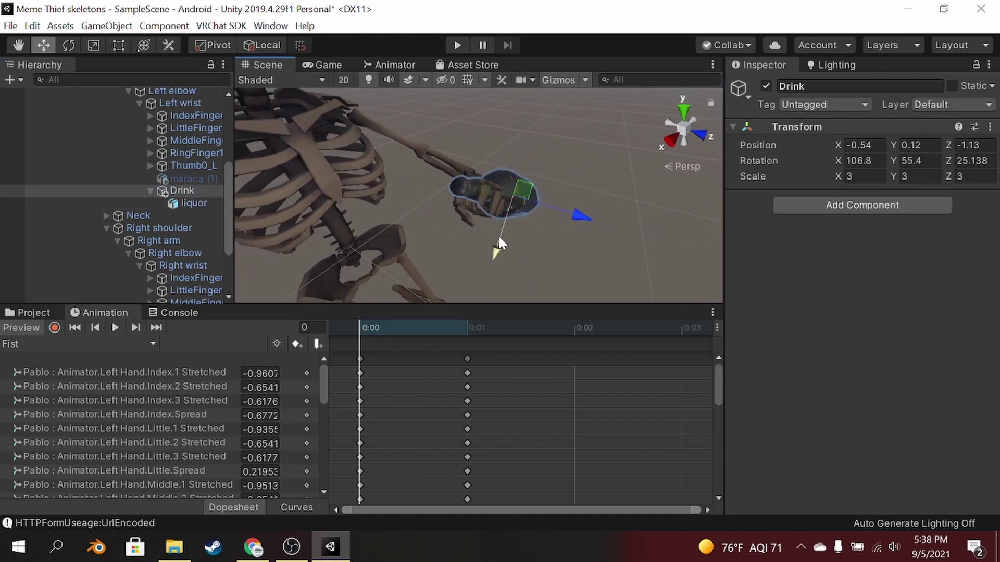
drag(498, 255, 497, 258)
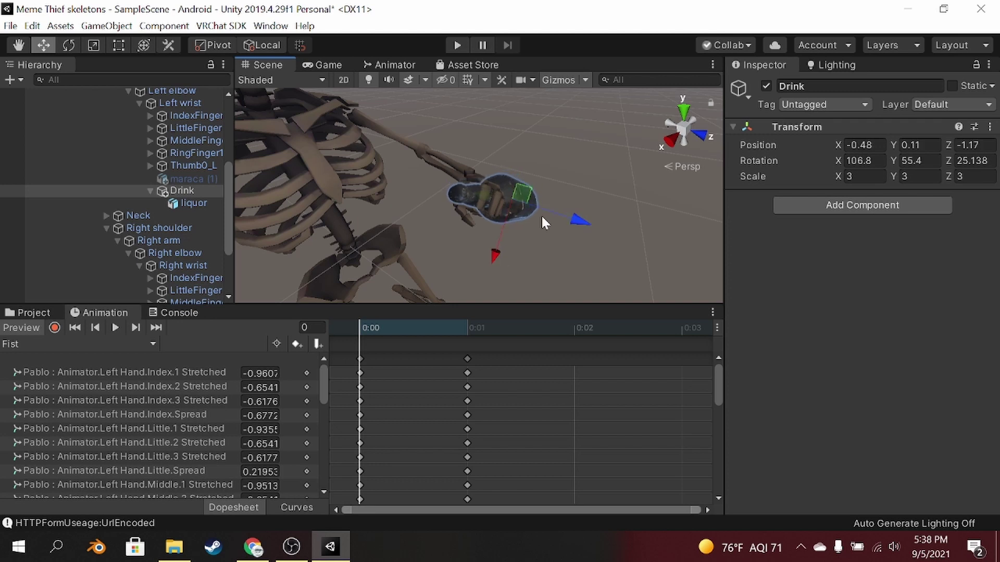
right_drag(541, 215, 657, 233)
drag(467, 205, 485, 210)
right_drag(487, 211, 532, 189)
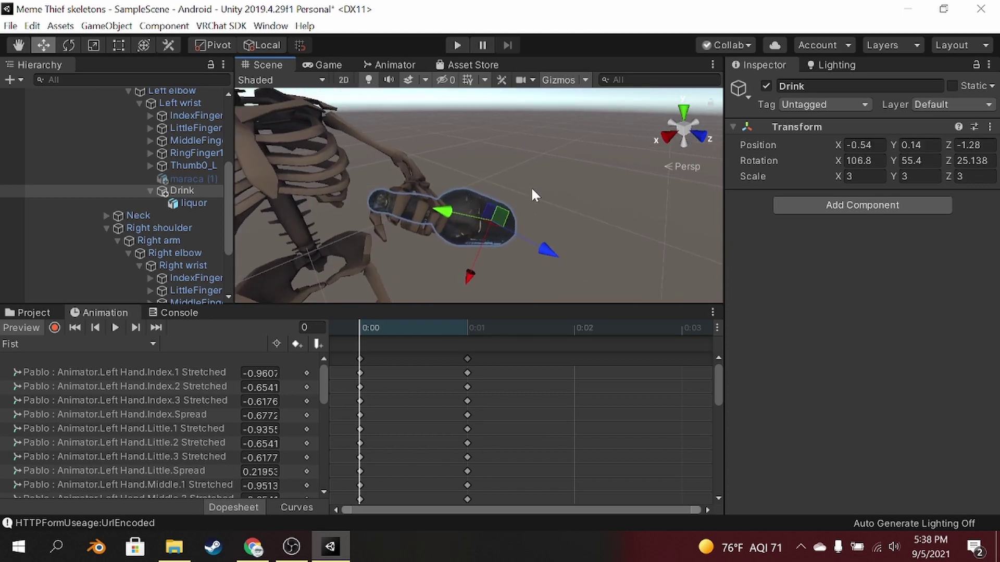
click(194, 203)
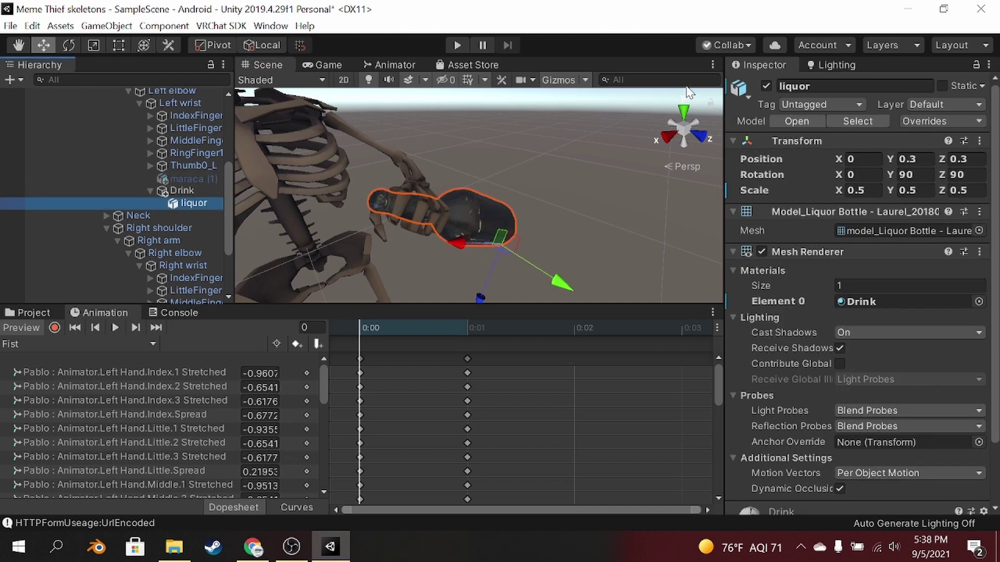
click(766, 86)
- Enable maraca (1) on the left wrist, move it to about X 0.249, Y -0.518, Z 0.289, and disable it again
click(187, 179)
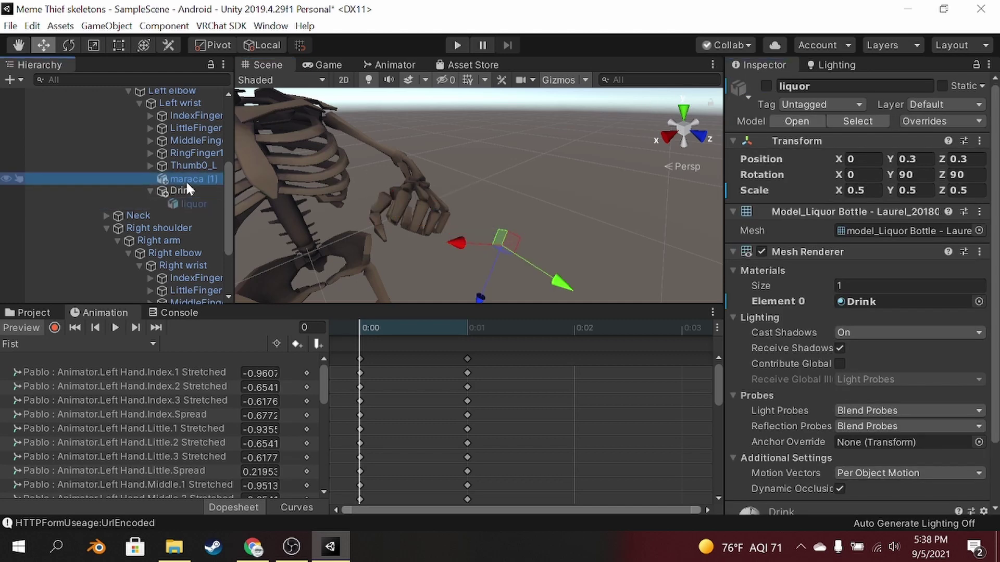
click(766, 87)
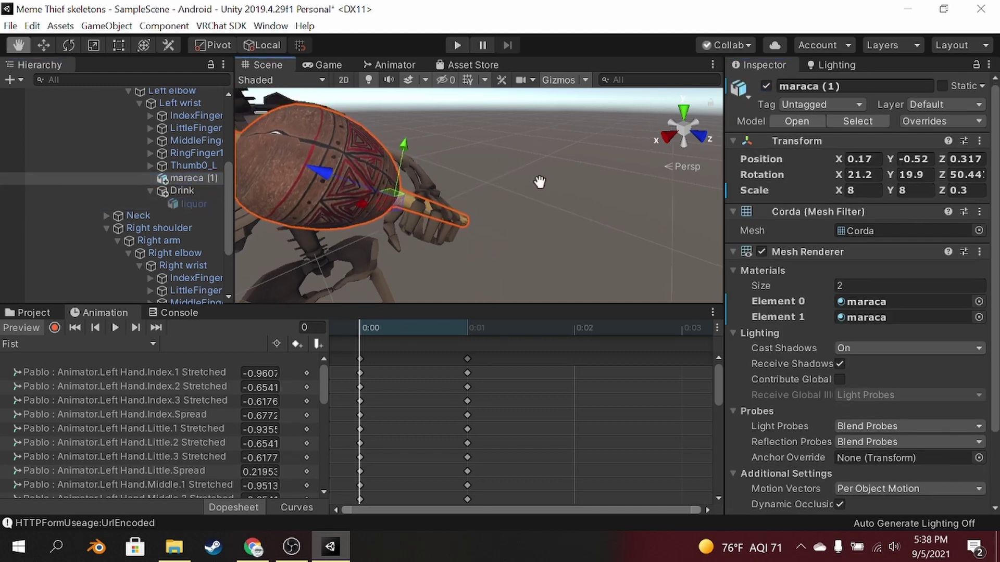
drag(411, 214, 407, 215)
drag(449, 157, 446, 162)
click(766, 87)
- Enable the right wrist's maraca, move it to about X -0.05, Y 0.341, Z -0.344 in the fist, and disable it again
right_drag(596, 174, 393, 182)
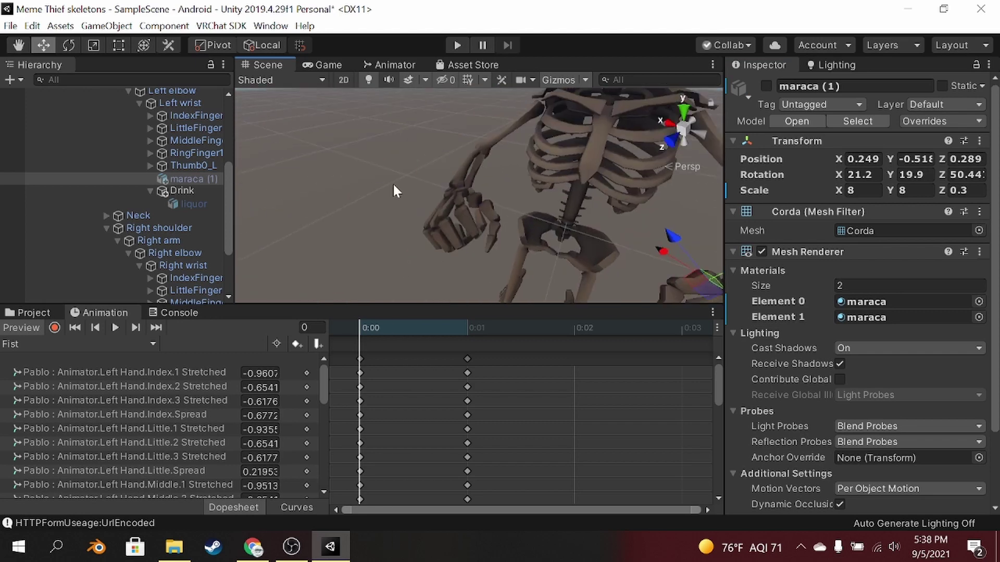
scroll(184, 227, down, 3)
click(197, 248)
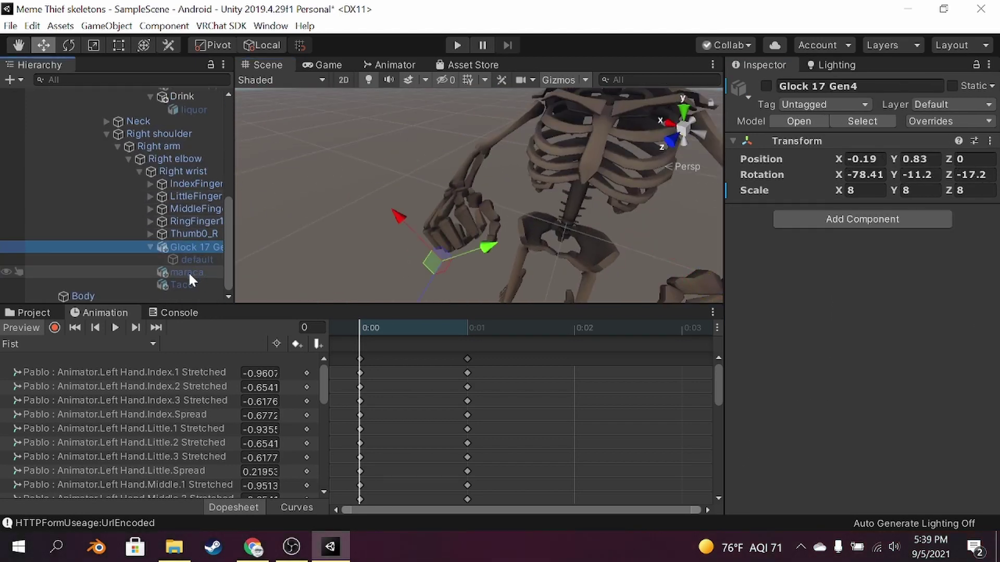
click(150, 247)
click(173, 269)
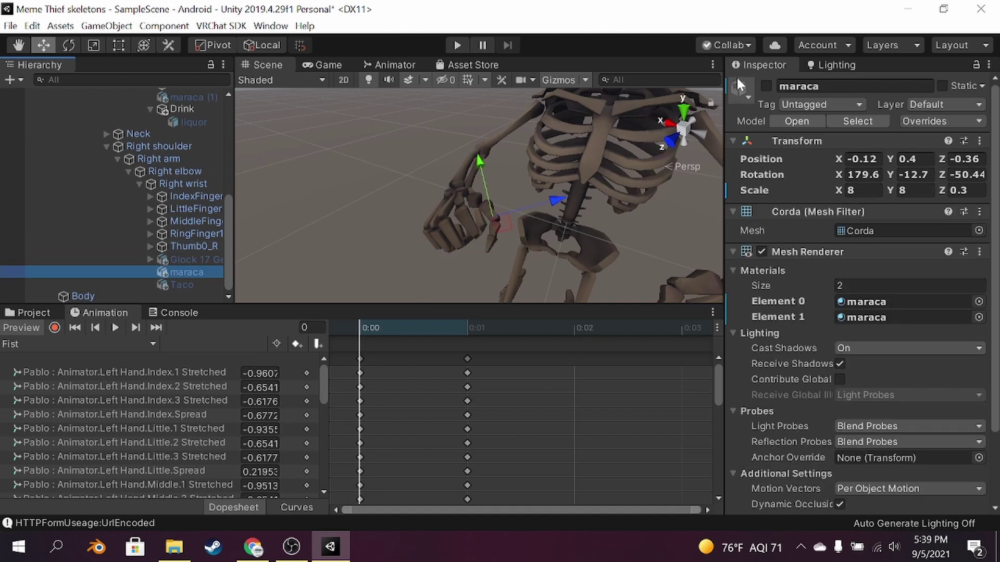
click(766, 86)
key(f)
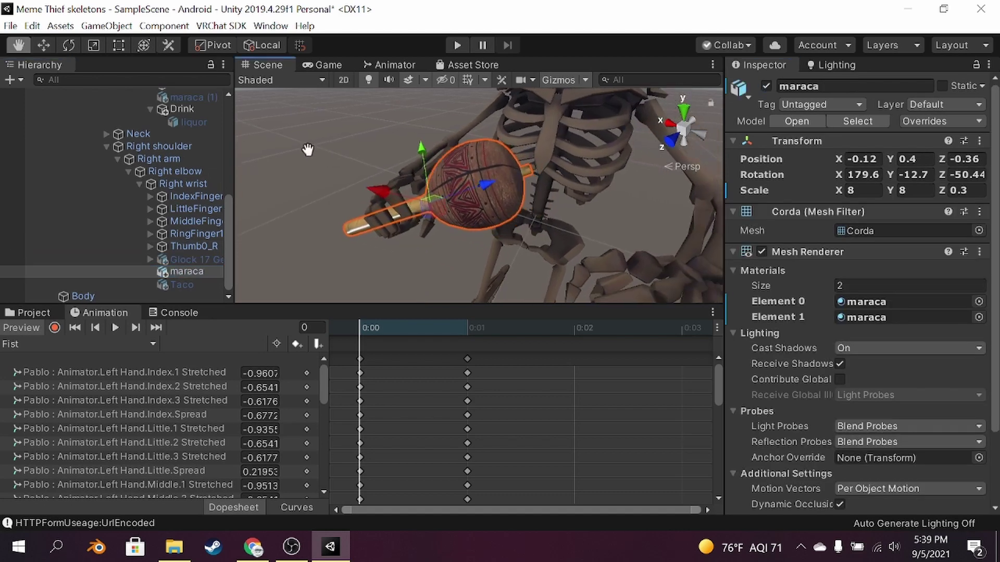
drag(422, 148, 423, 141)
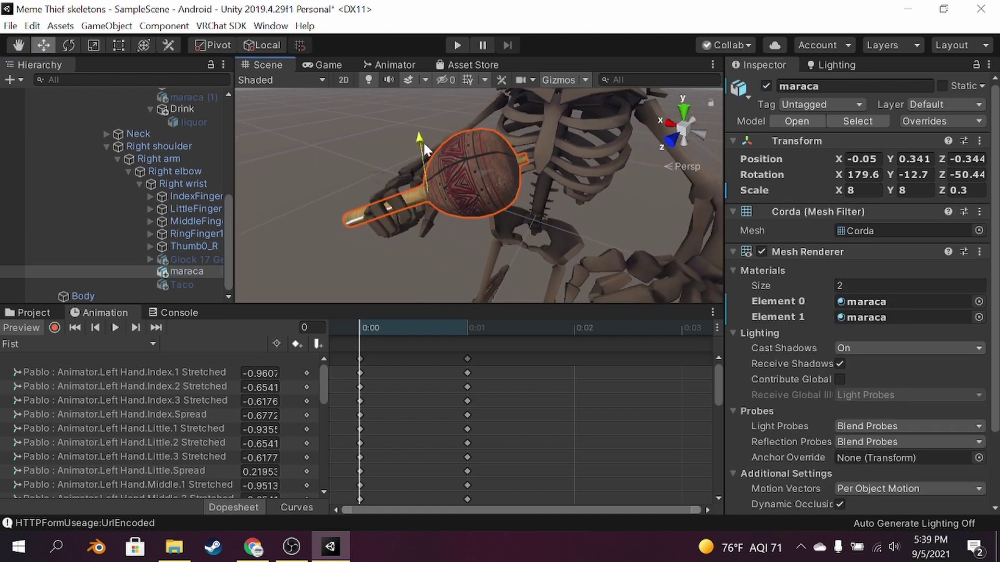
click(765, 86)
- Add the HandOpen and Point clips from Hand_gestures_templates to the Pablo avatar
click(182, 285)
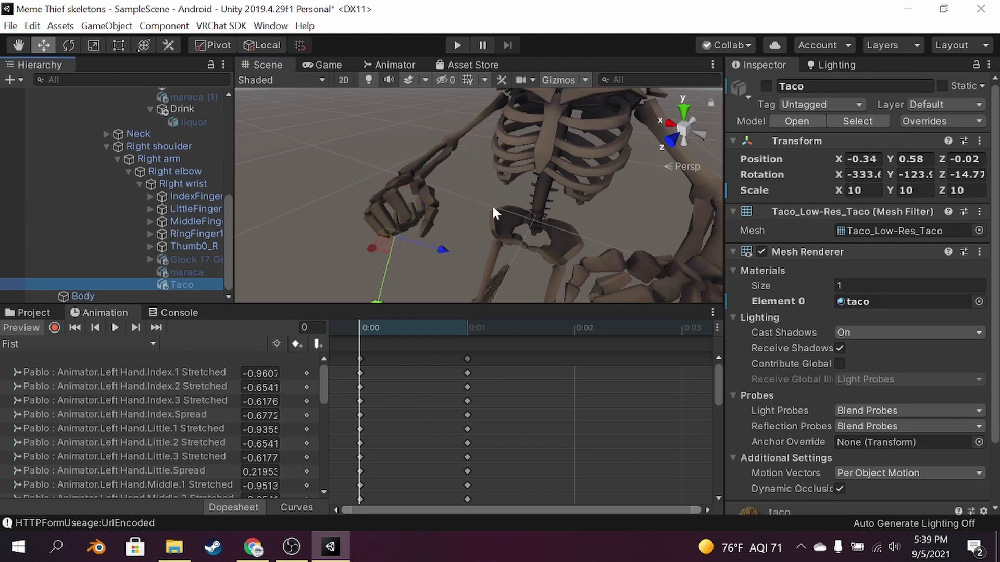
click(311, 190)
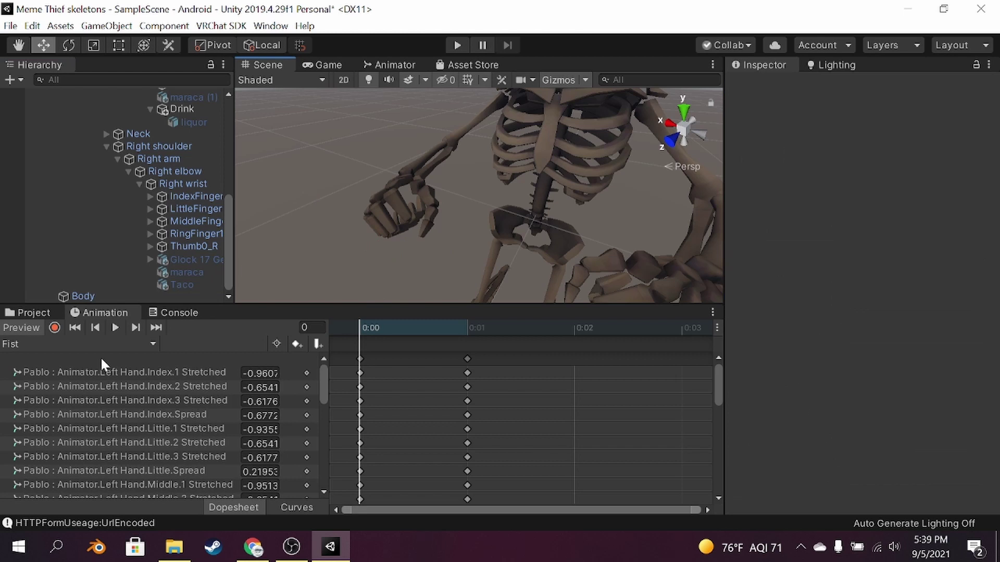
click(35, 313)
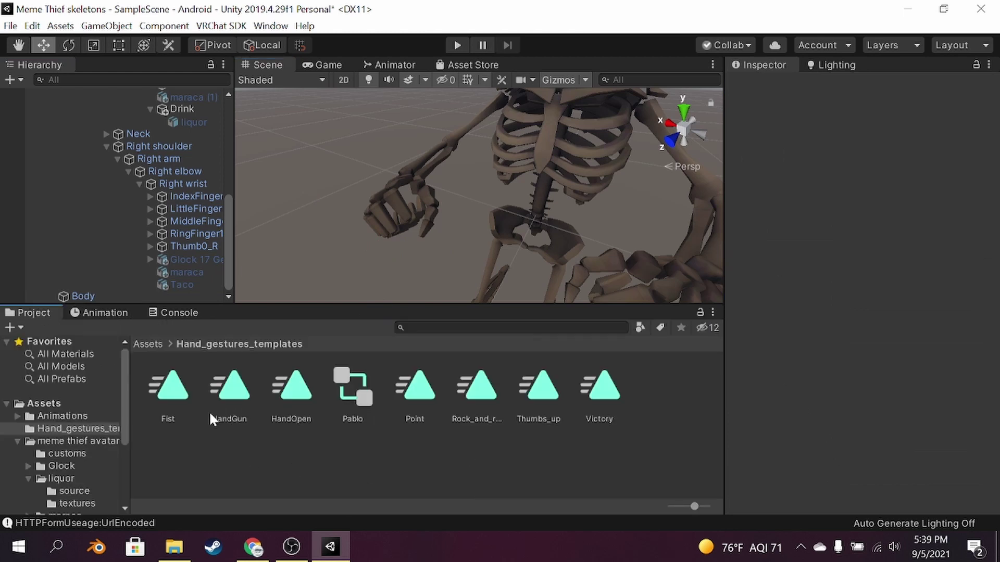
drag(304, 399, 161, 92)
drag(124, 129, 123, 129)
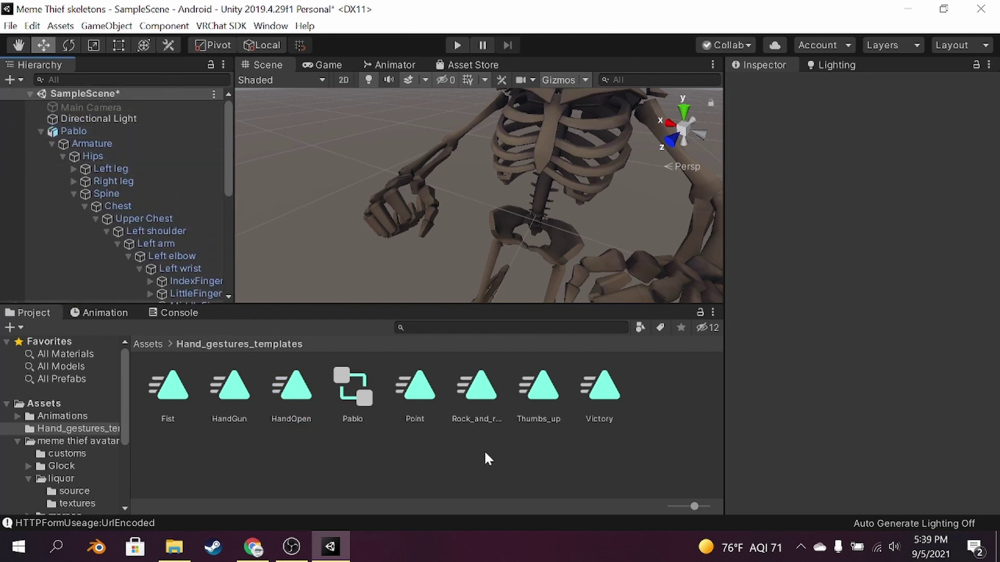
drag(415, 390, 107, 133)
- Switch Pablo's animation clip to HandOpen and preview the open-hand pose
click(106, 130)
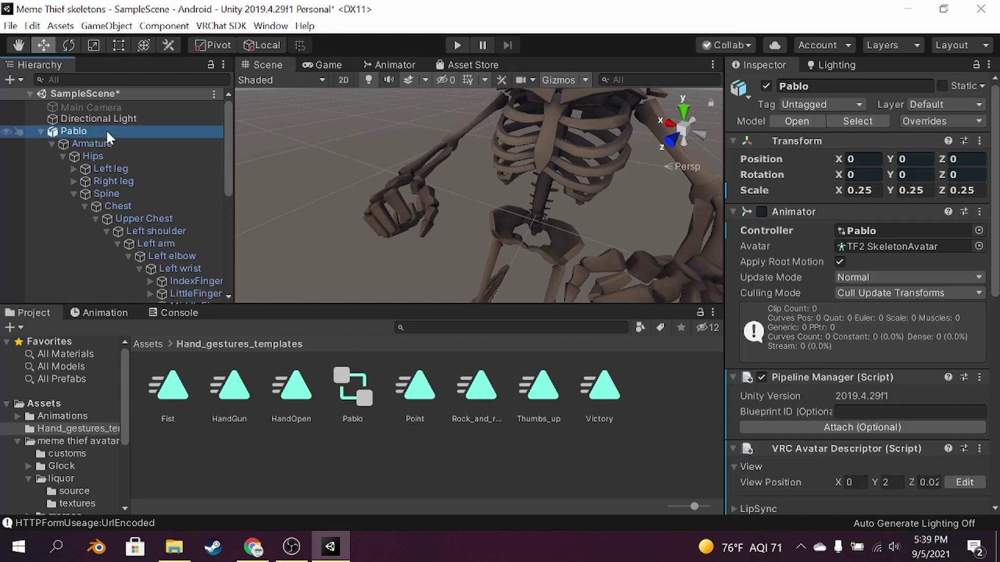
click(106, 313)
click(61, 344)
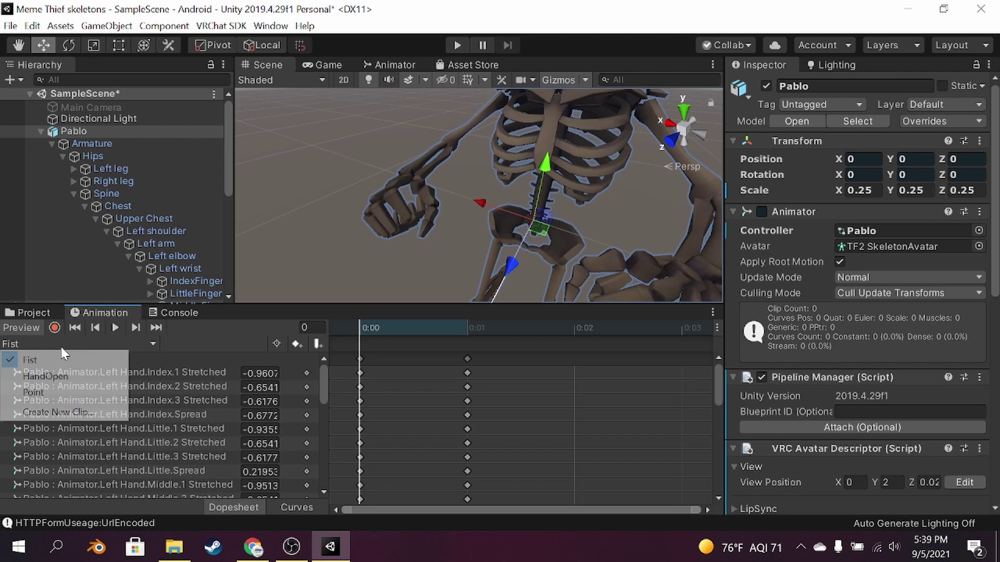
click(63, 376)
click(21, 326)
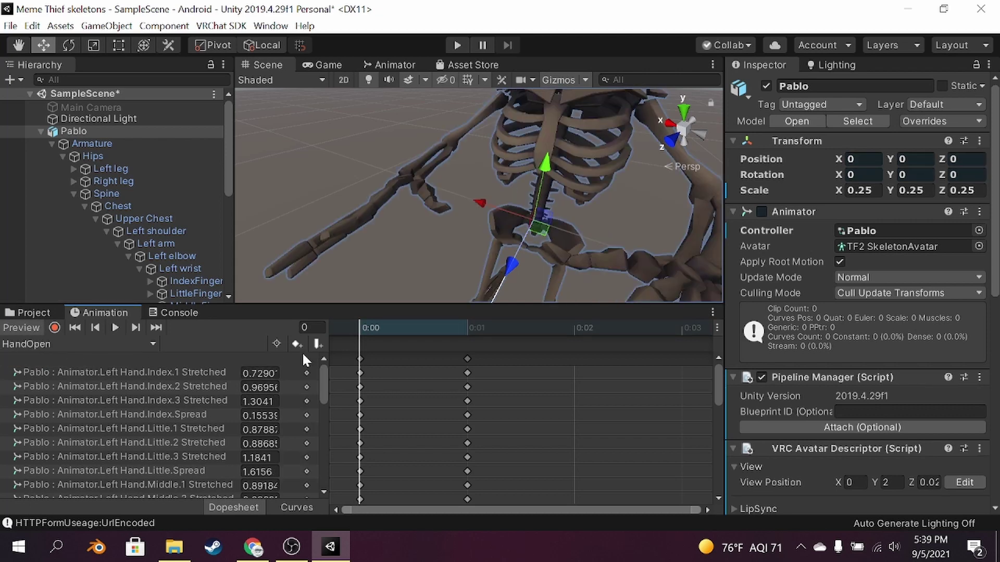
right_drag(509, 184, 479, 182)
- Enable the right wrist's Taco, rotate it to about -352.6, -119, -13.32, and move it to about X -0.211, Y 0.626, Z 0.059
scroll(182, 190, down, 5)
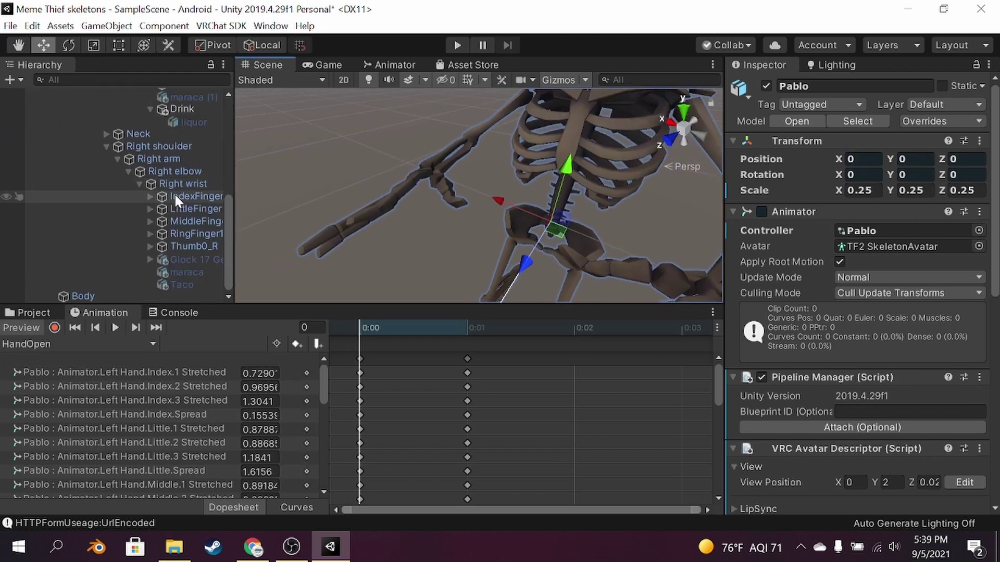
click(189, 283)
click(766, 86)
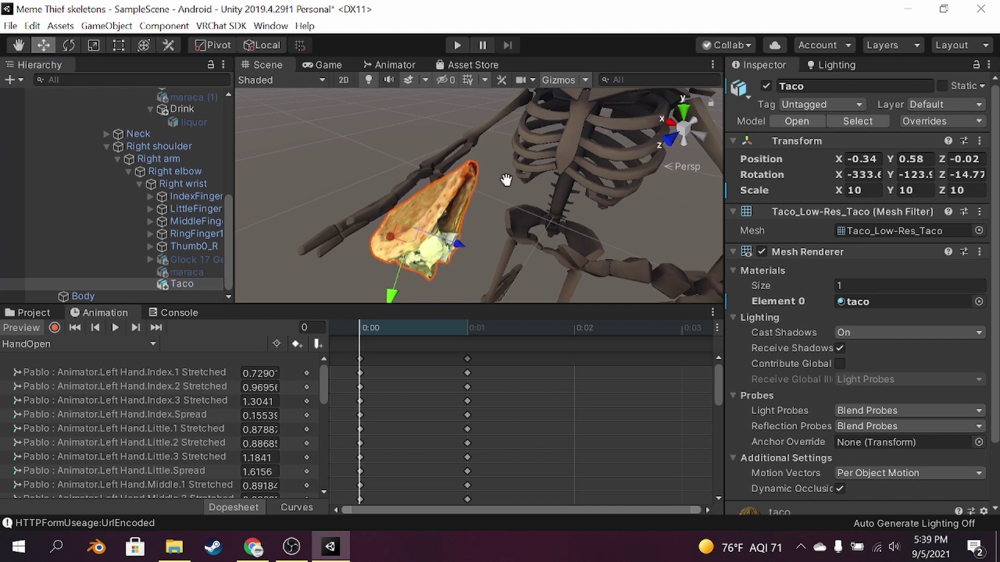
right_drag(506, 180, 468, 244)
drag(466, 240, 462, 239)
key(e)
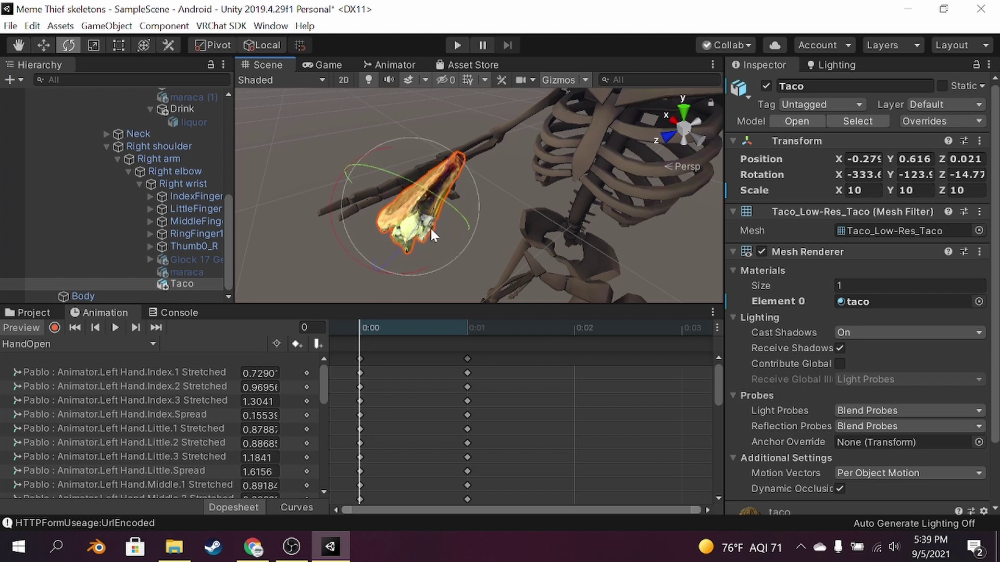
mouse_move(405, 271)
mouse_down()
mouse_move(377, 266)
mouse_move(387, 274)
mouse_up()
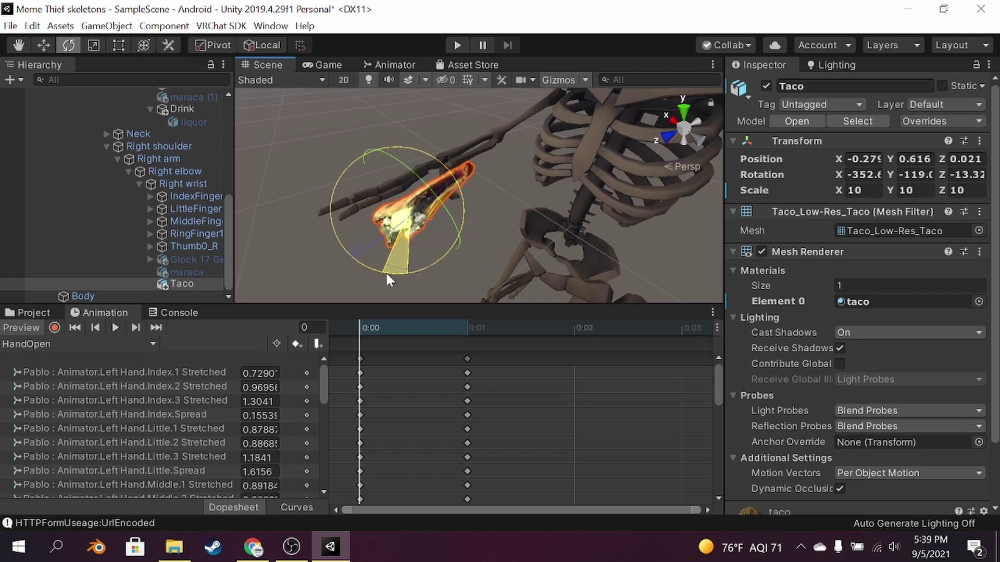
key(w)
drag(444, 244, 446, 245)
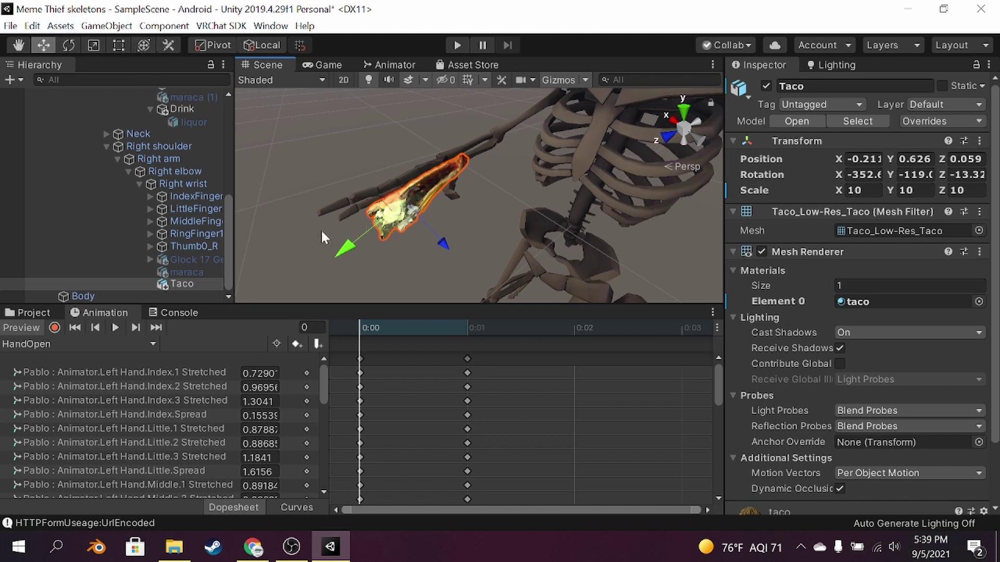
- Disable the right wrist's Taco and enable the Glock 17 Gen4 on the same wrist
alt+drag(404, 192, 495, 220)
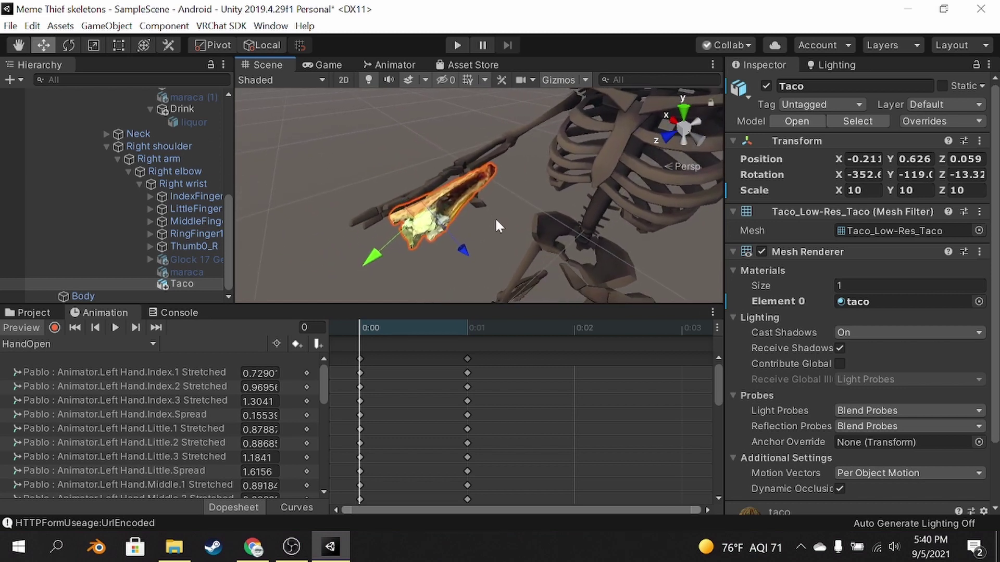
click(766, 86)
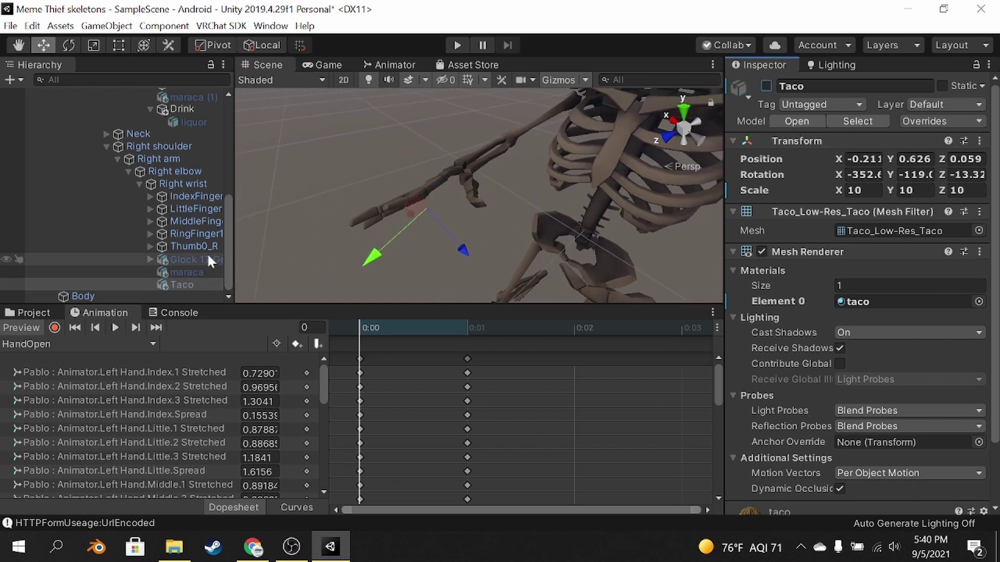
click(206, 260)
click(766, 86)
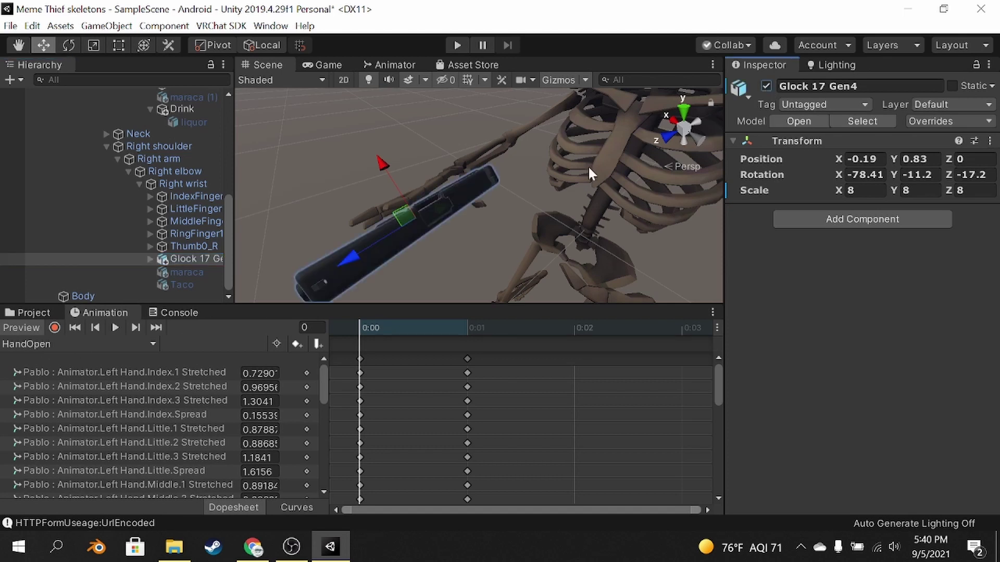
- Switch Pablo's animation clip to Point and preview the pointing hand pose
click(21, 344)
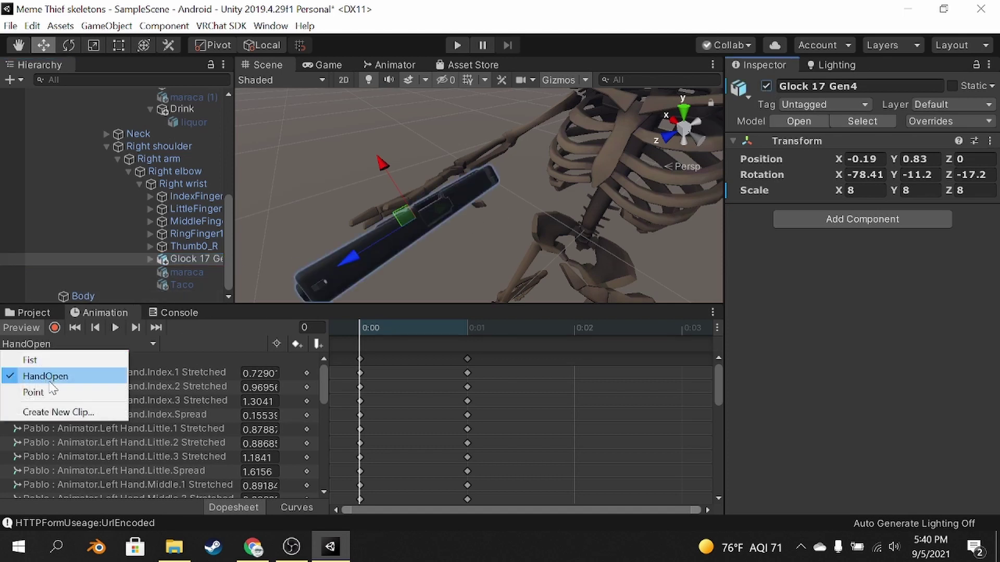
click(21, 389)
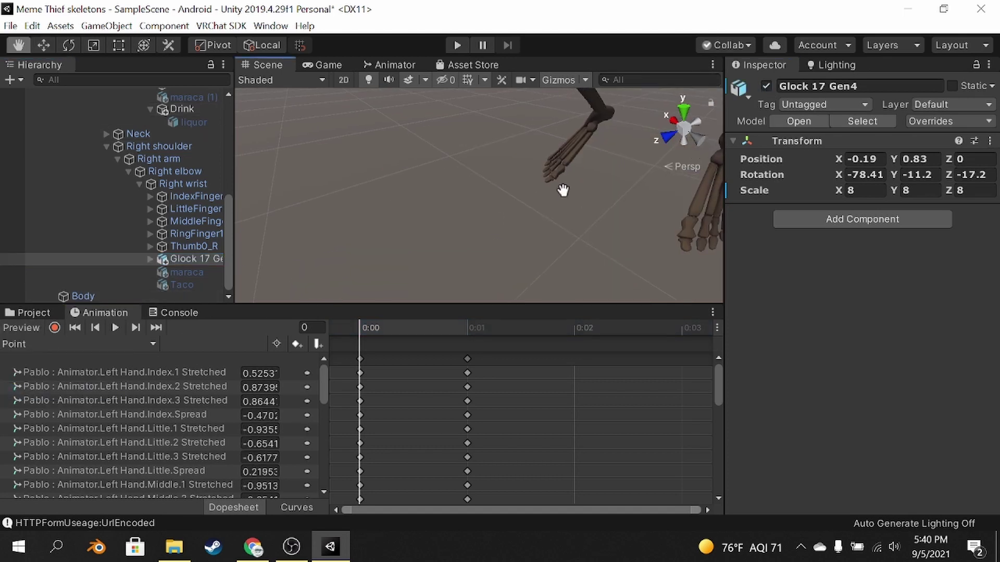
mouse_move(563, 190)
middle_down()
mouse_move(535, 177)
mouse_move(542, 192)
middle_up()
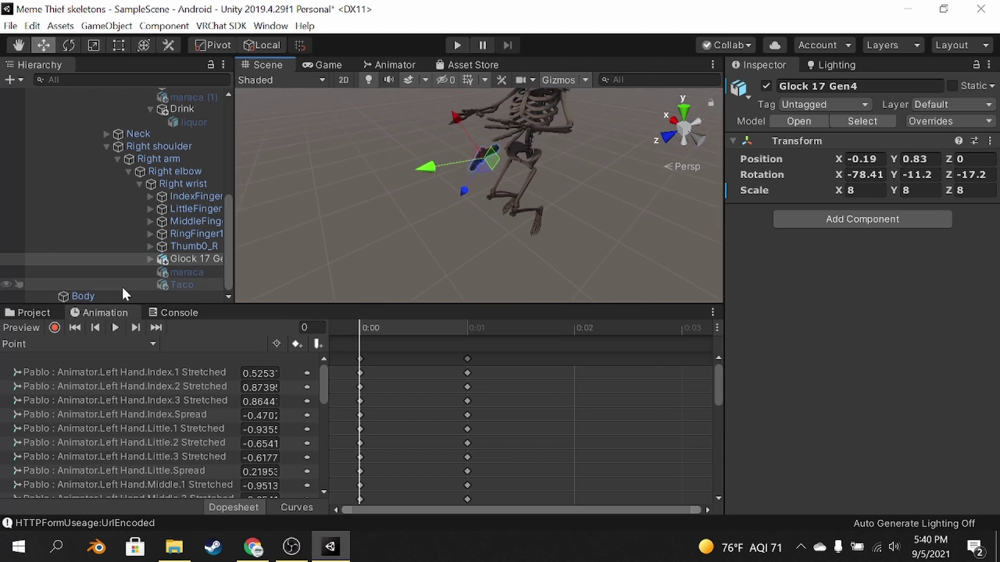
click(38, 326)
- Rotate the Glock 17 Gen4 to about -86.39, 42.728, -70.83 and move it to about X -0.169, Y 0.758, Z -0.048
scroll(445, 205, up, 6)
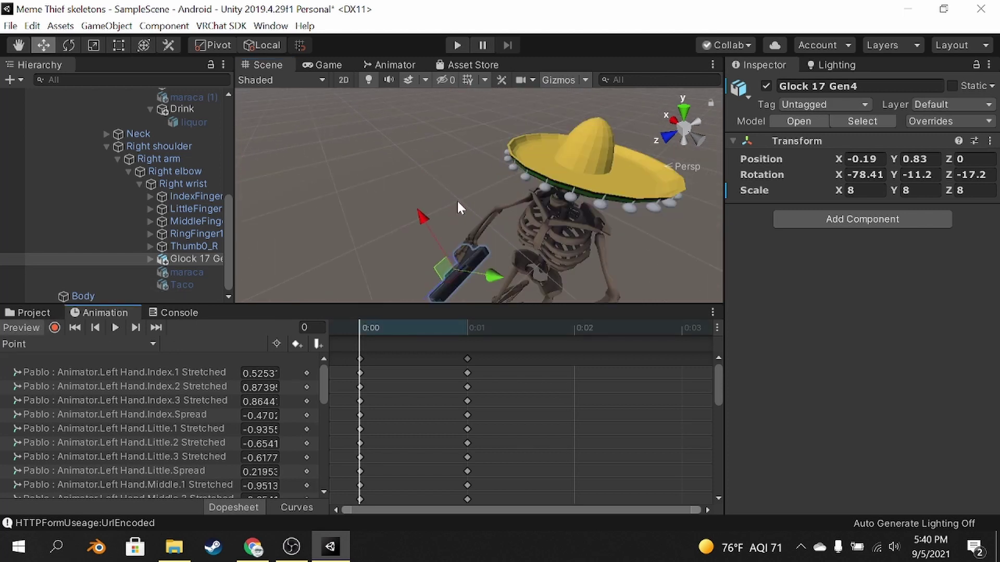
scroll(443, 161, up, 8)
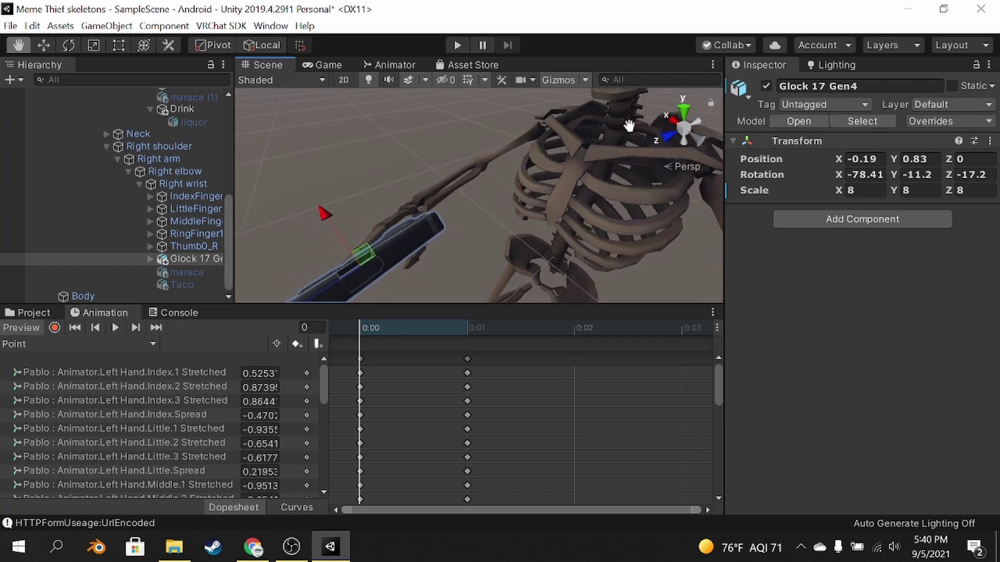
middle_drag(411, 239, 708, 225)
right_drag(469, 221, 604, 219)
middle_drag(552, 219, 997, 183)
alt+drag(996, 180, 553, 227)
middle_drag(553, 227, 646, 234)
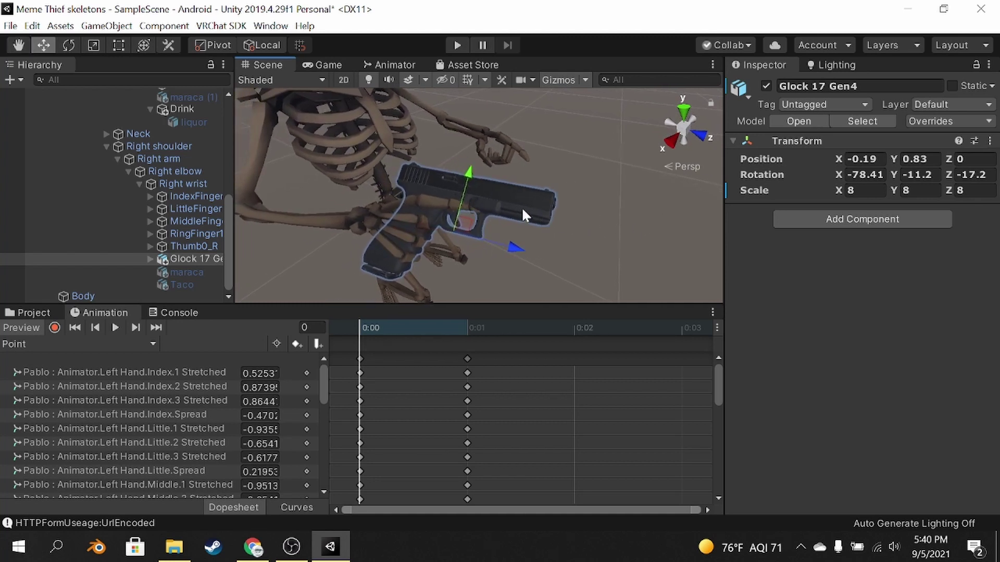
key(e)
drag(516, 217, 519, 208)
key(w)
drag(463, 188, 460, 168)
drag(513, 232, 505, 225)
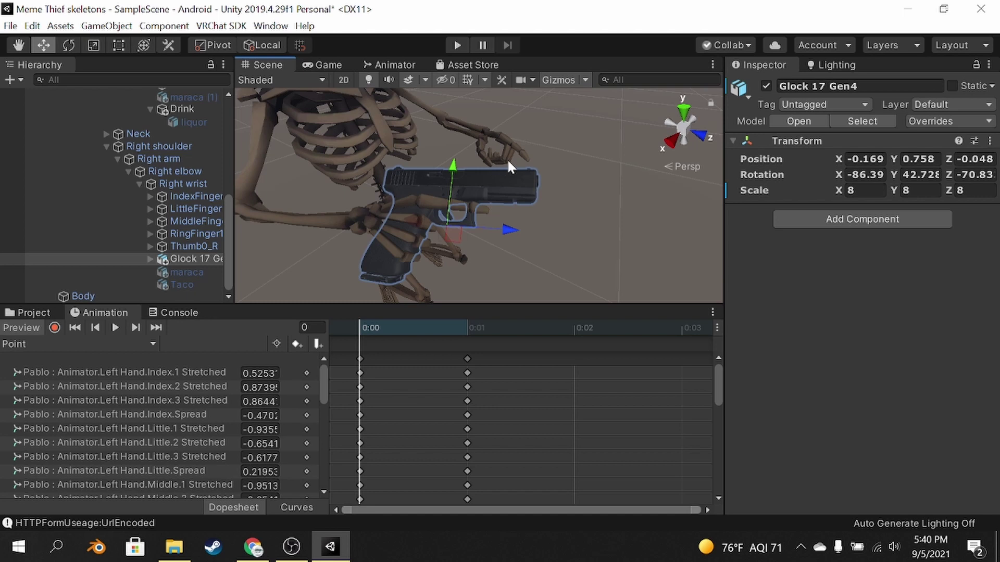
right_drag(473, 149, 488, 140)
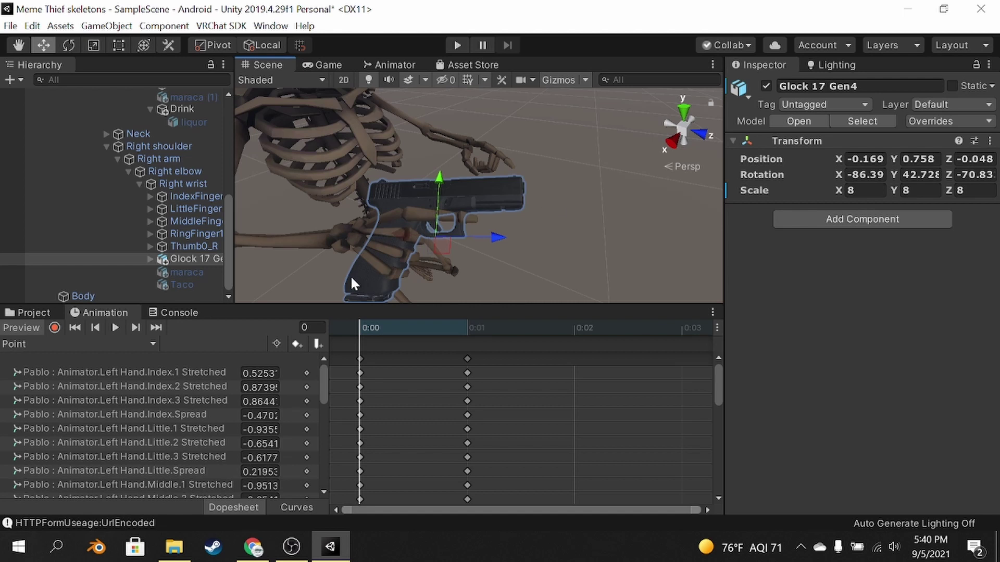
- Disable the Glock 17 Gen4 and clear the selection
click(29, 324)
click(766, 86)
click(558, 250)
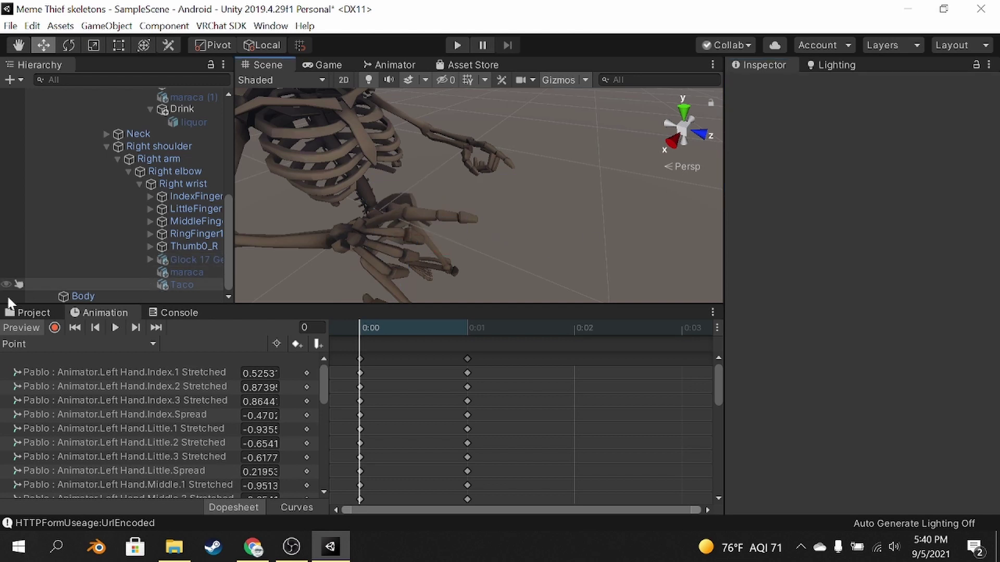
- Turn off the hand pose preview and save the scene
click(19, 328)
alt+drag(612, 188, 499, 171)
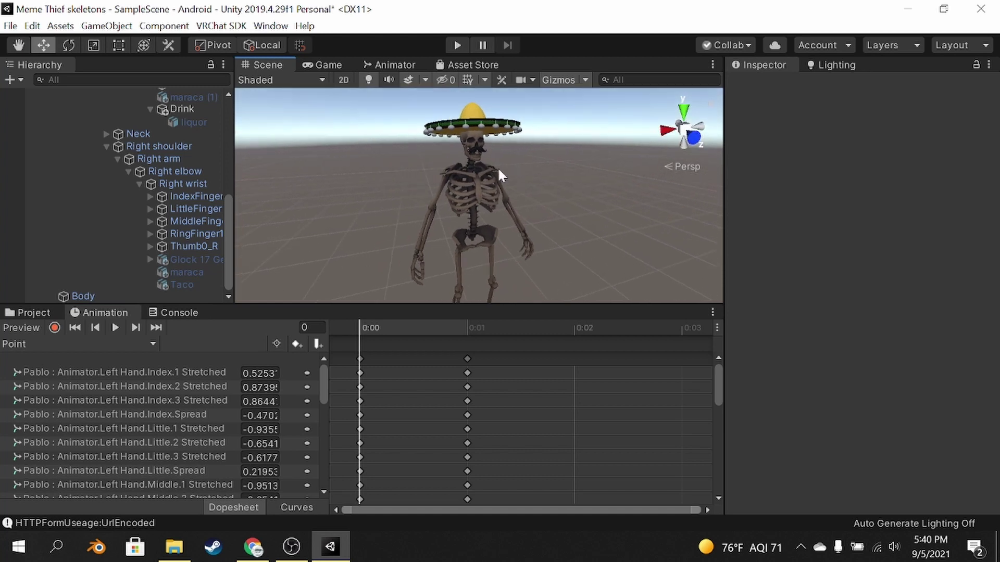
key(ctrl+s)
- Delete the Pablo animator controller from the Hand_gestures_templates folder
click(33, 312)
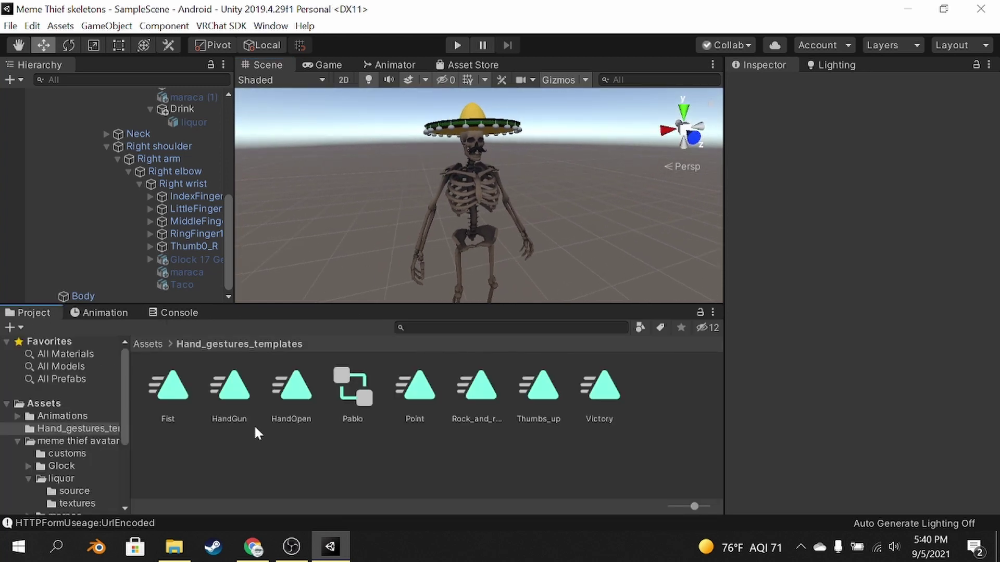
click(361, 392)
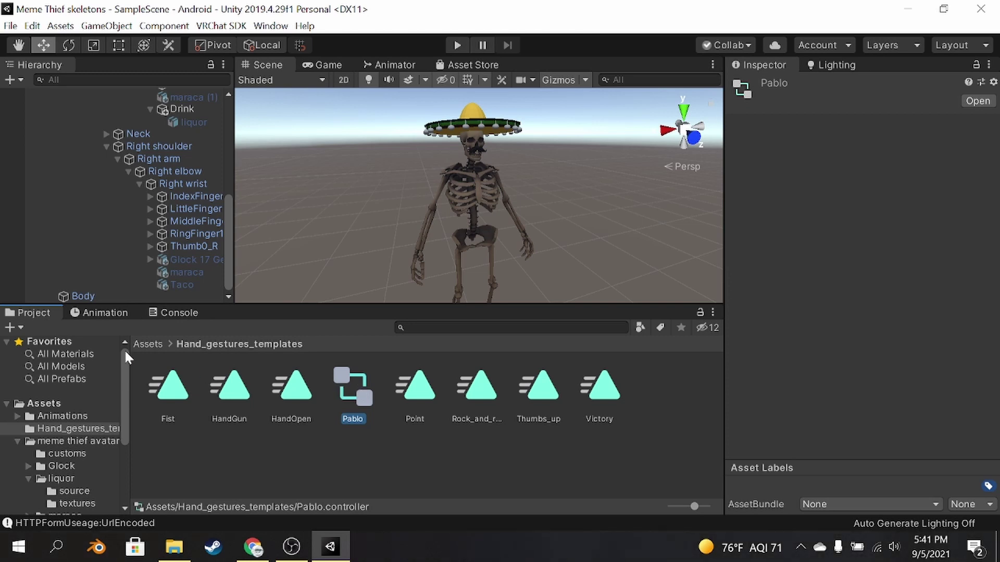
click(106, 313)
click(33, 345)
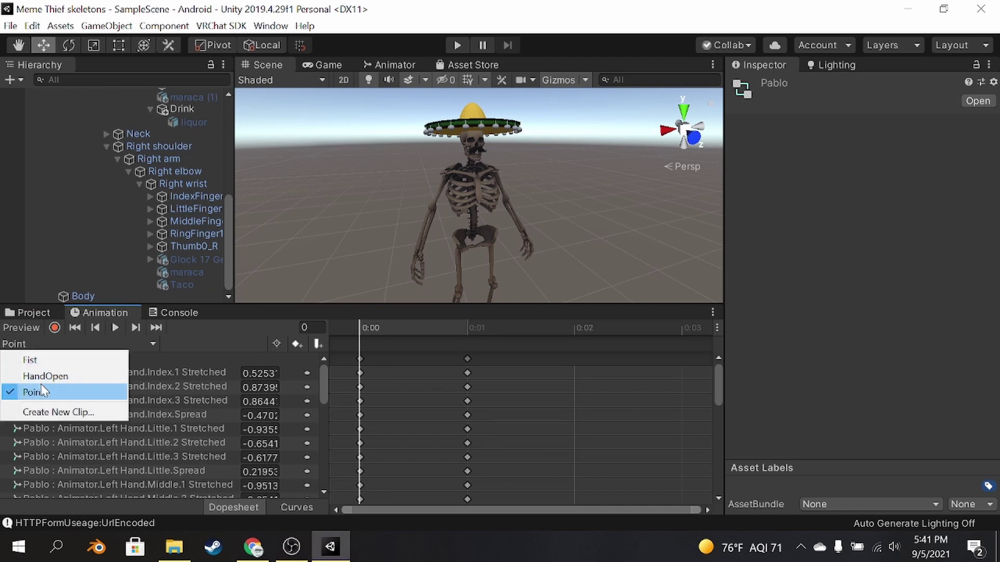
click(36, 312)
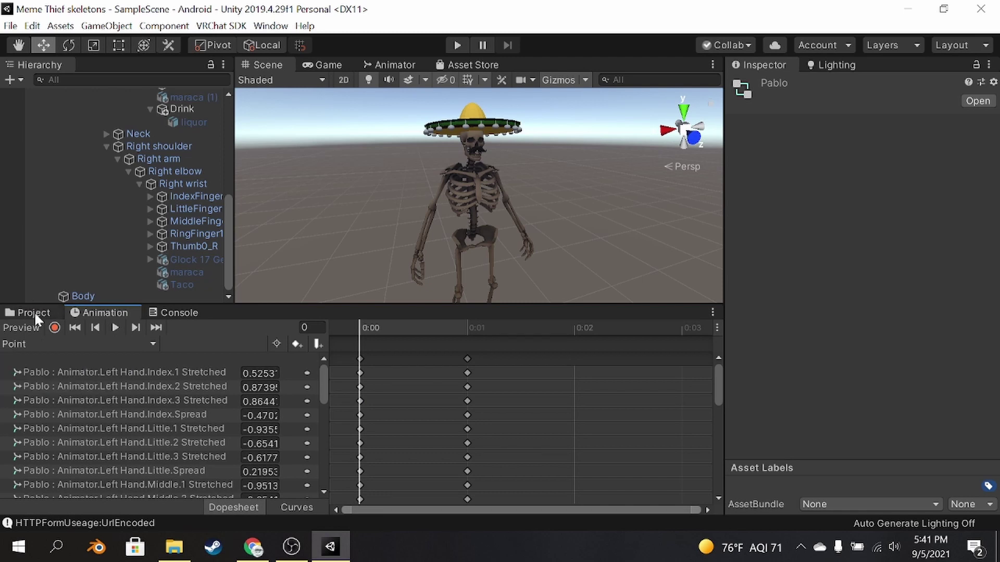
click(35, 312)
key(Delete)
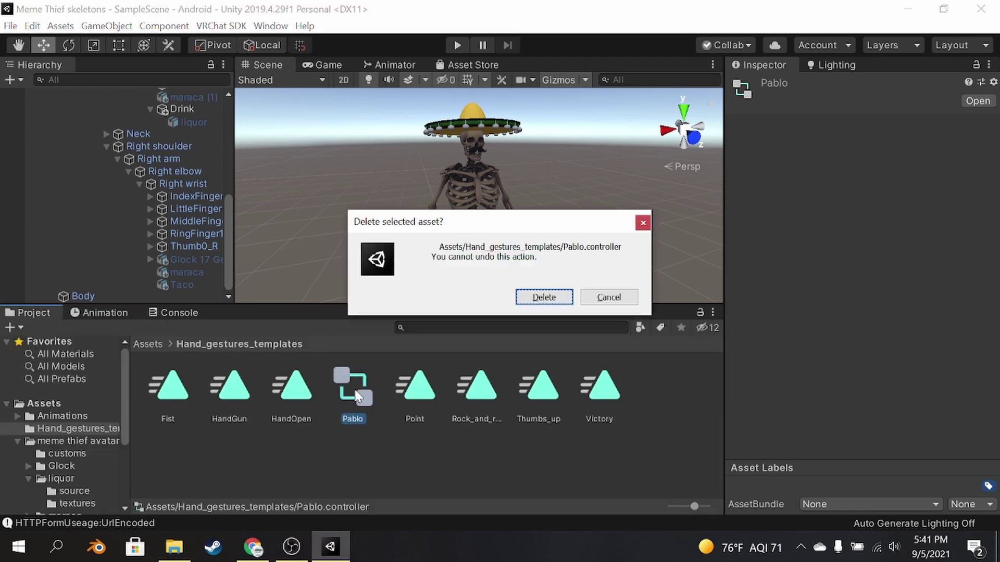
key(Return)
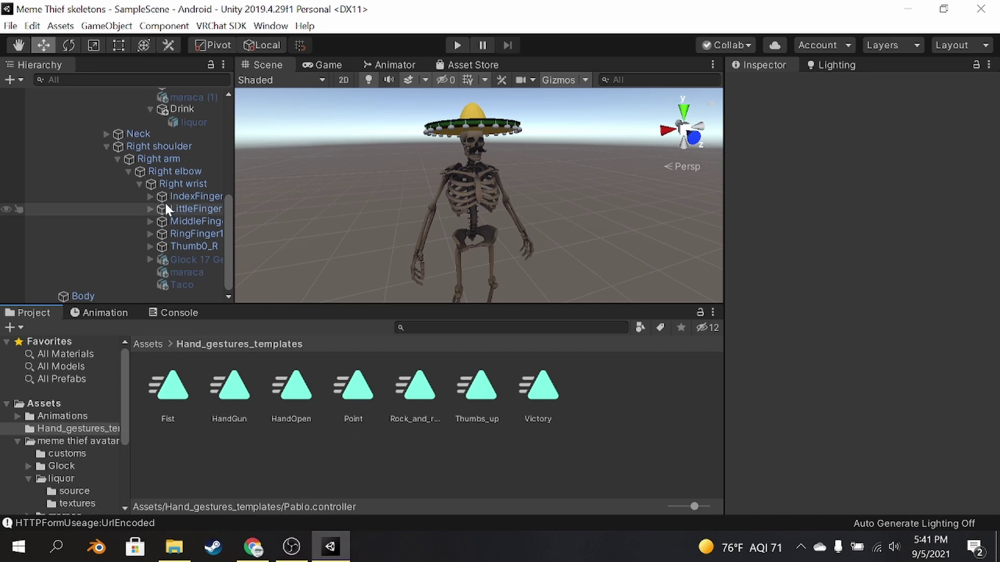
- Collapse Pablo's object tree, widen the scene view, and open the VRChat SDK control panel
scroll(165, 201, up, 10)
click(40, 120)
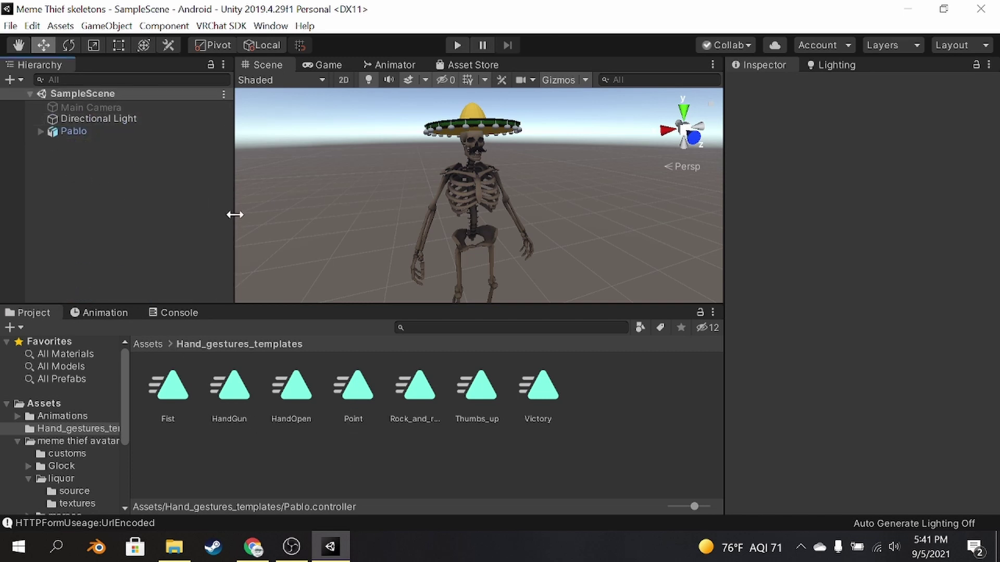
drag(233, 214, 157, 214)
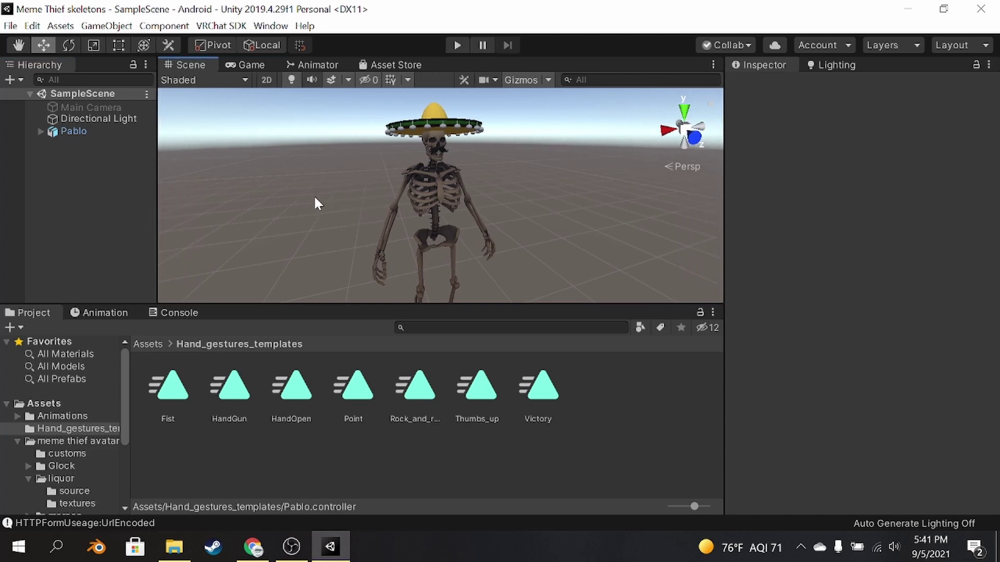
click(221, 26)
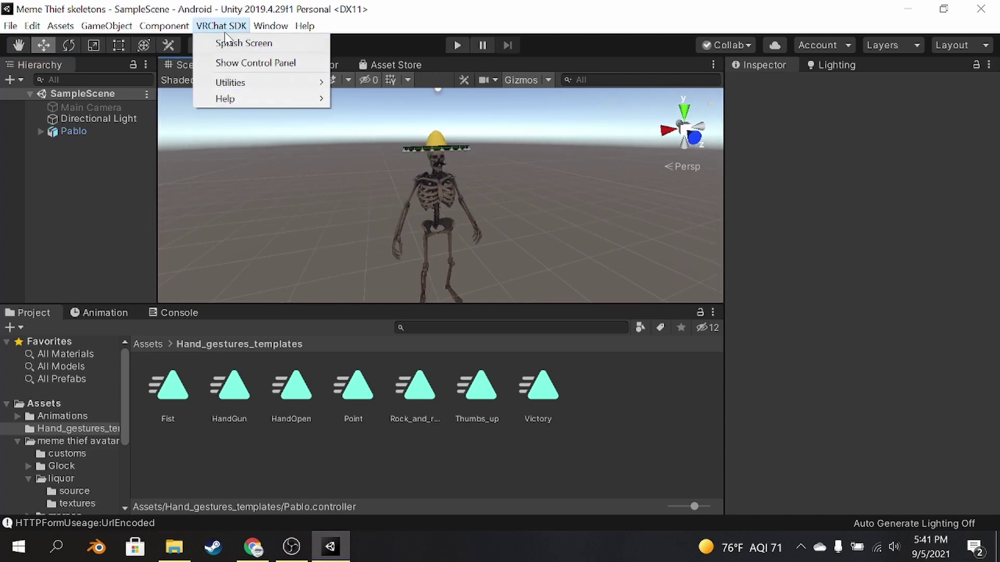
click(239, 64)
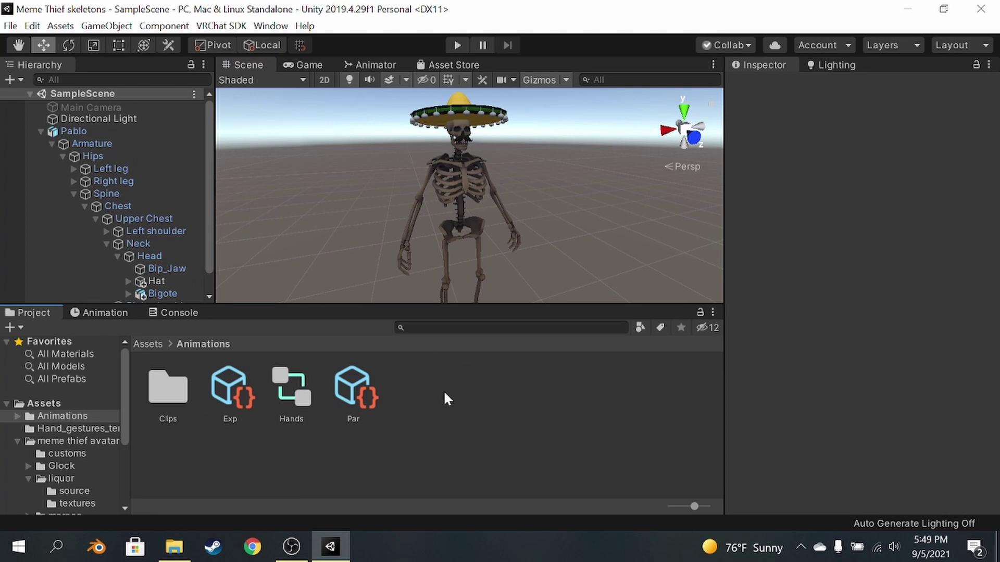
- Reset Pablo's FX playable layer and assign the Hands controller from the Animations folder to it
click(143, 131)
scroll(885, 320, down, 10)
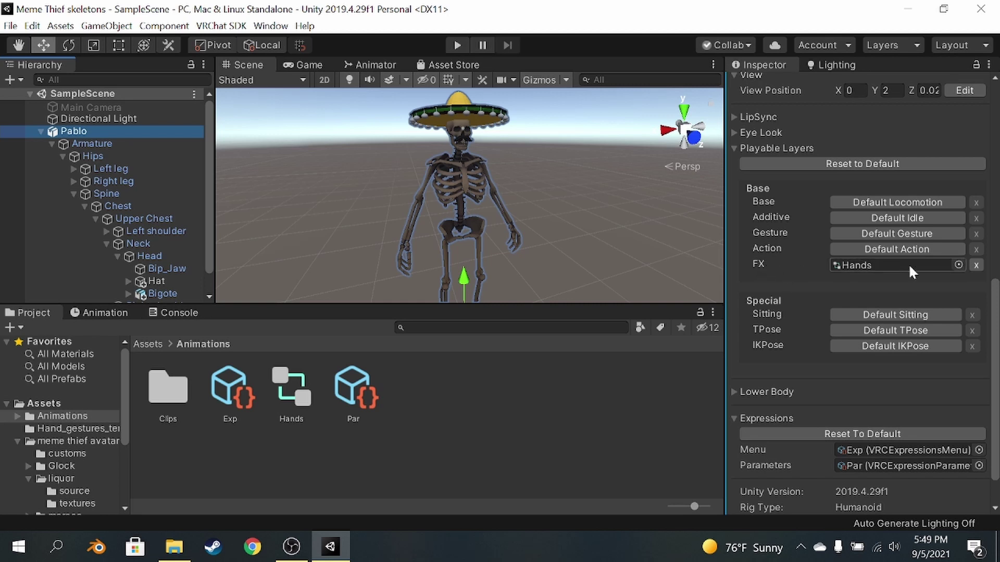
click(974, 266)
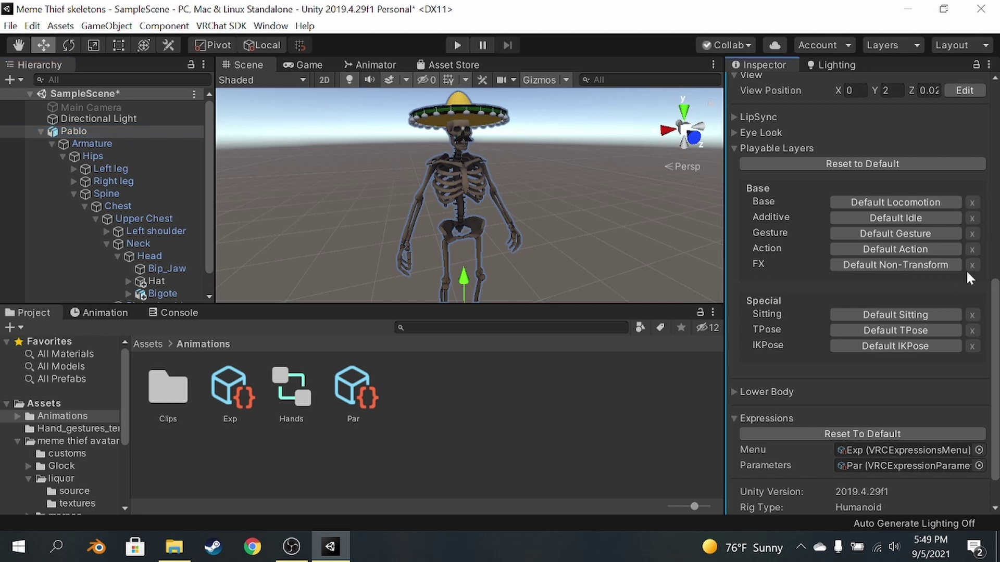
click(914, 266)
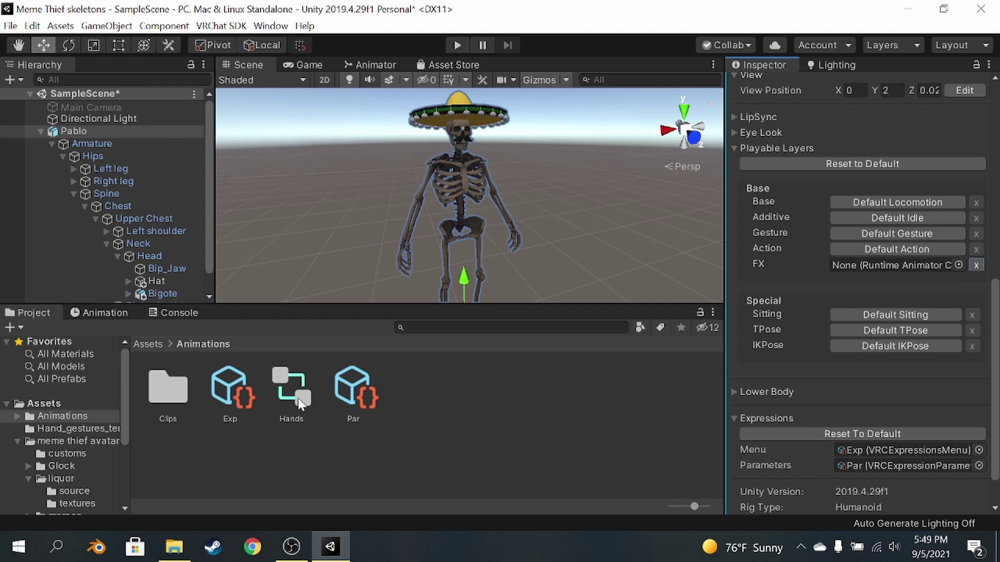
drag(297, 397, 879, 271)
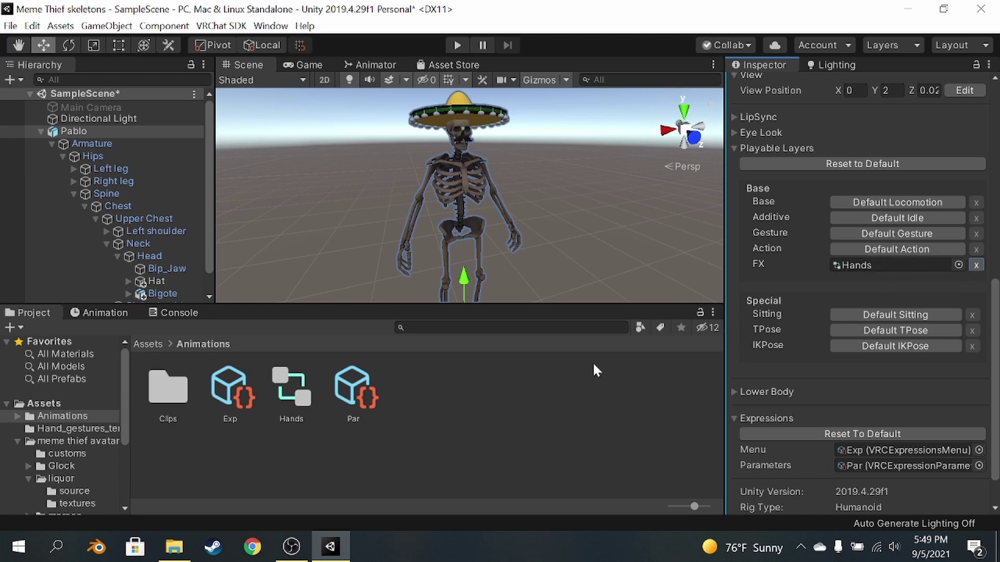
click(574, 269)
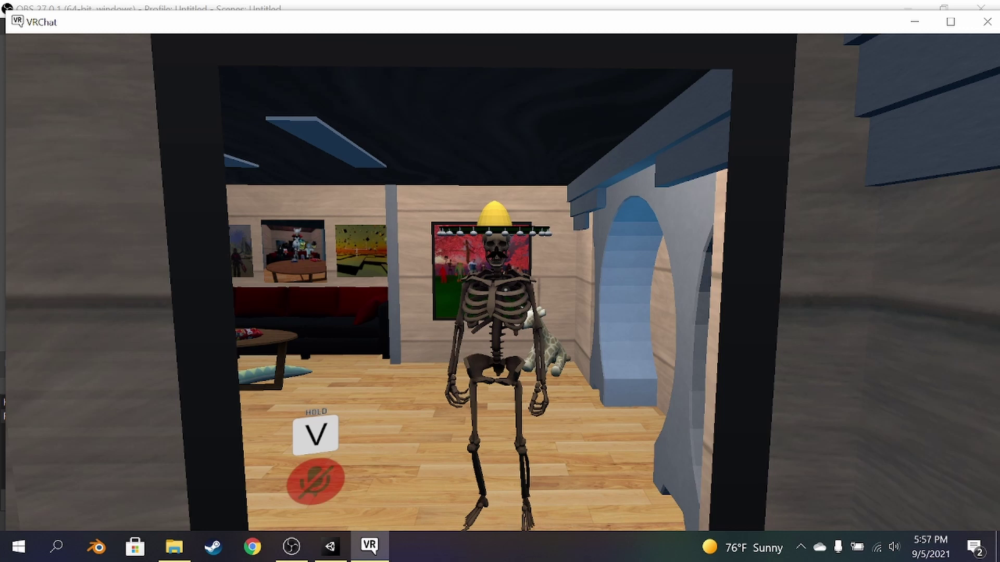
- Switch to VRChat, walk up to the mirror, and test the Maraca toggle in the avatar's expressions menu
key(w)
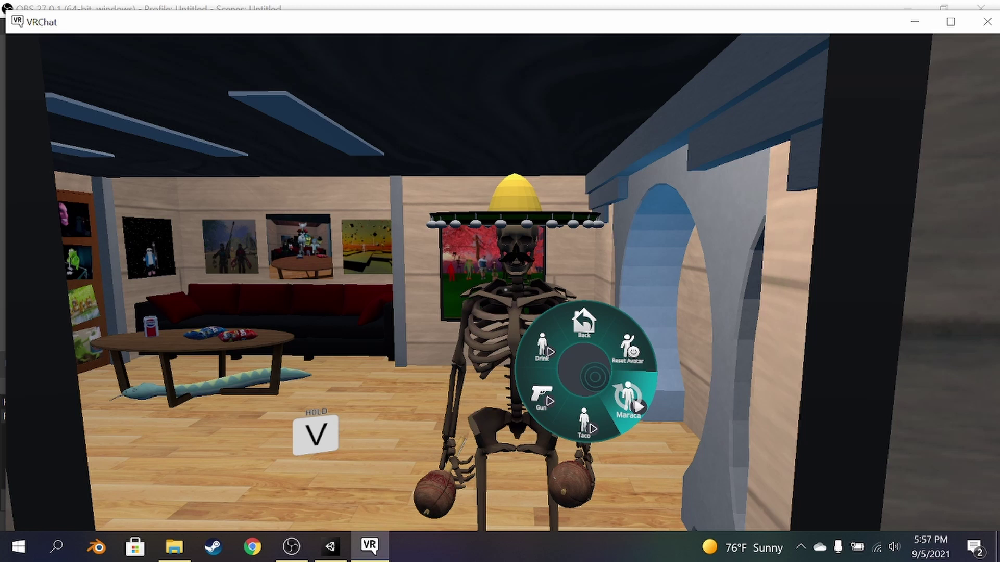
click(595, 376)
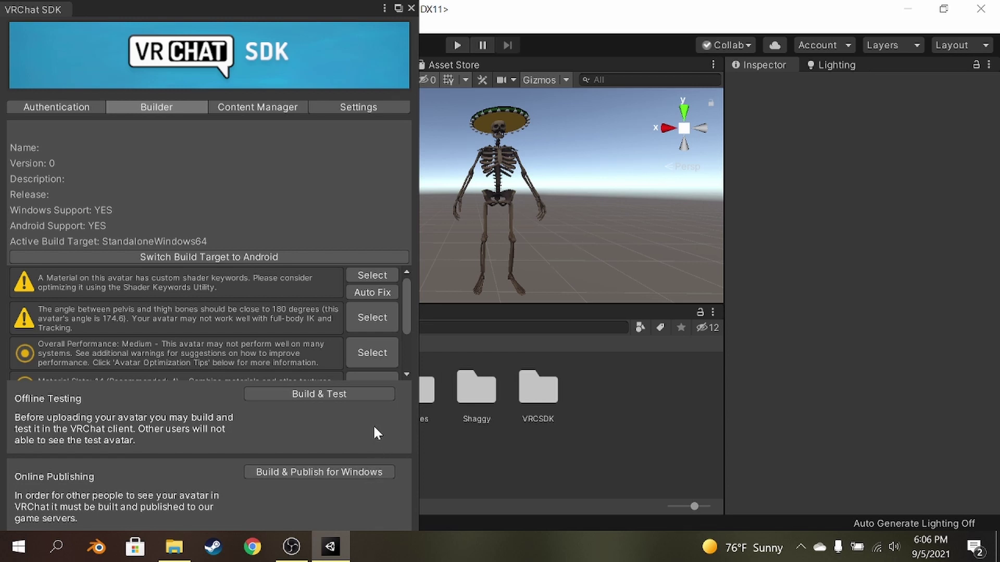
- Build and publish the avatar for Windows, and show the New Avatar form at 1x scale without the SDK panel
click(370, 471)
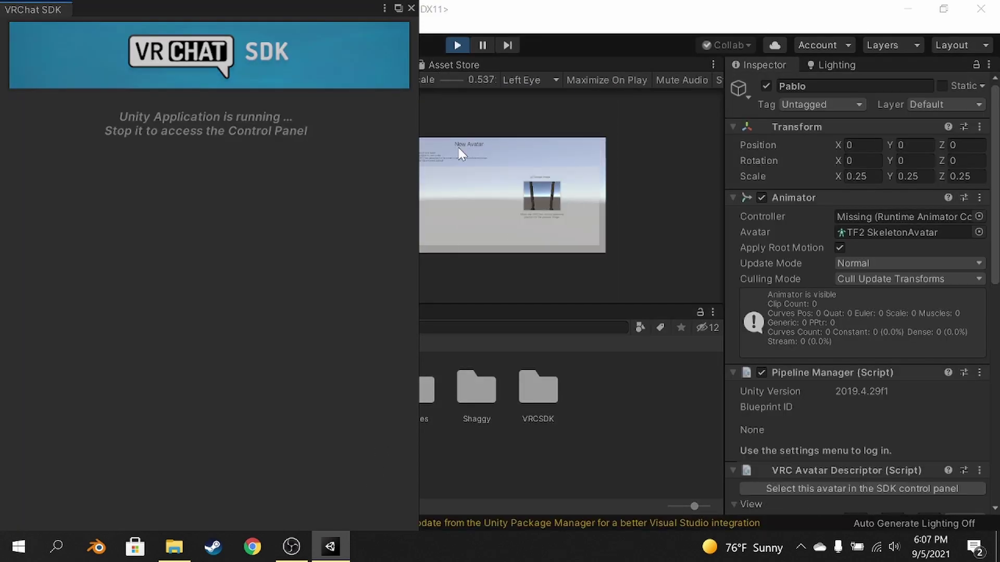
click(411, 8)
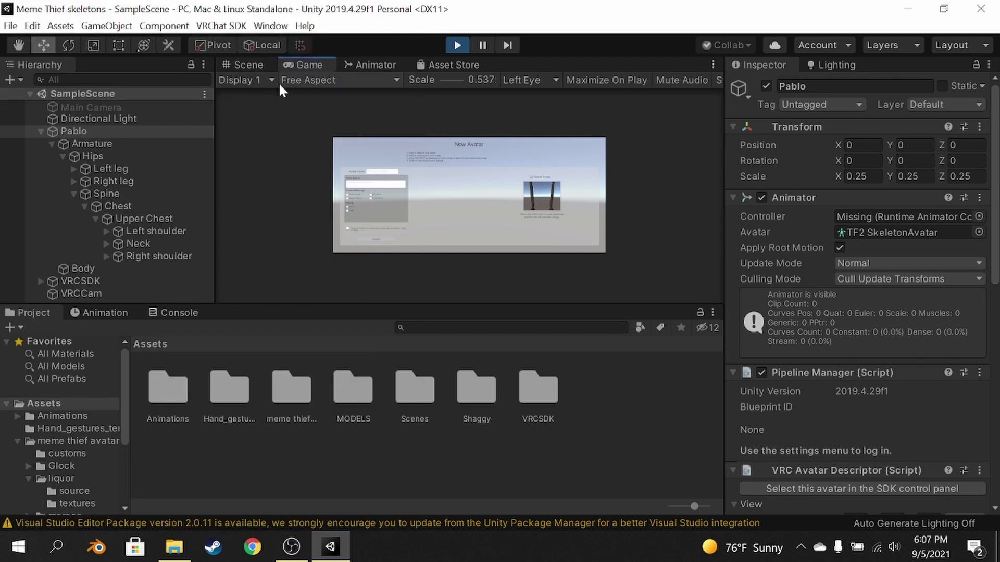
drag(443, 81, 444, 82)
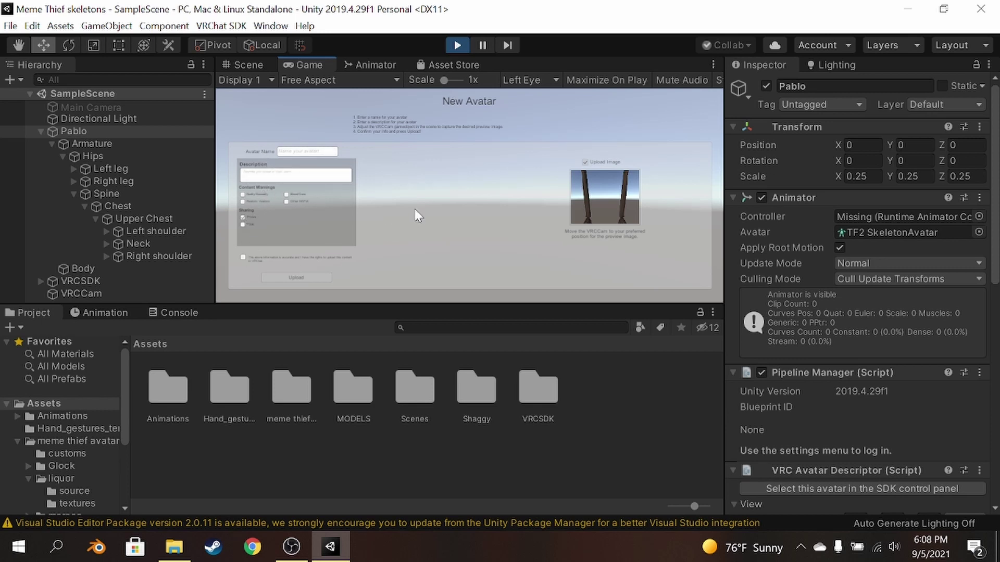
- Name the new avatar Pablo, add a description, set sharing to Public, and accept the content rights statement
click(312, 156)
text(Pablo)
click(301, 174)
click(243, 257)
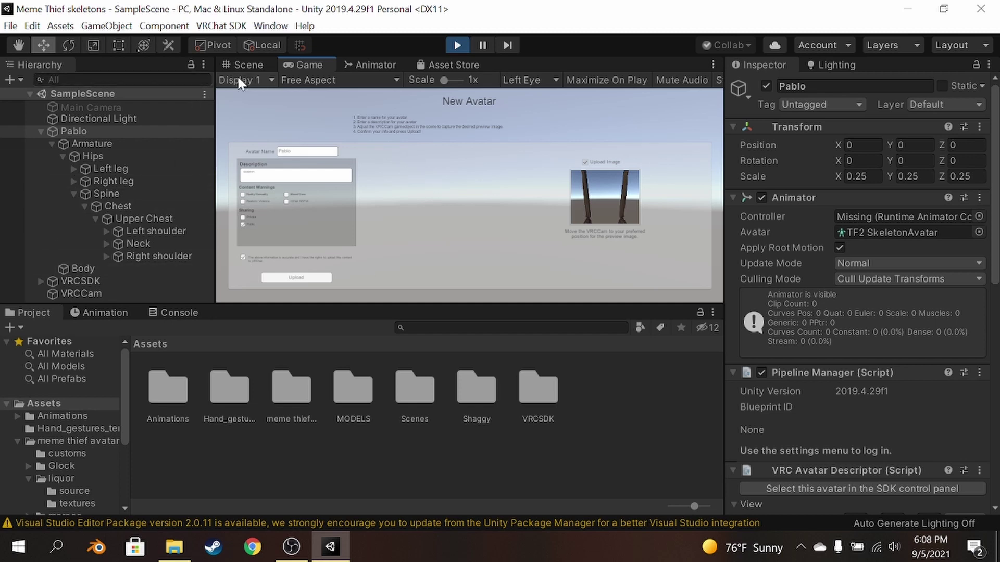
- Move the VRCCam up and away from Pablo to frame the head, at about Y 2.037 and Z 0.6
click(248, 65)
alt+drag(365, 135, 572, 172)
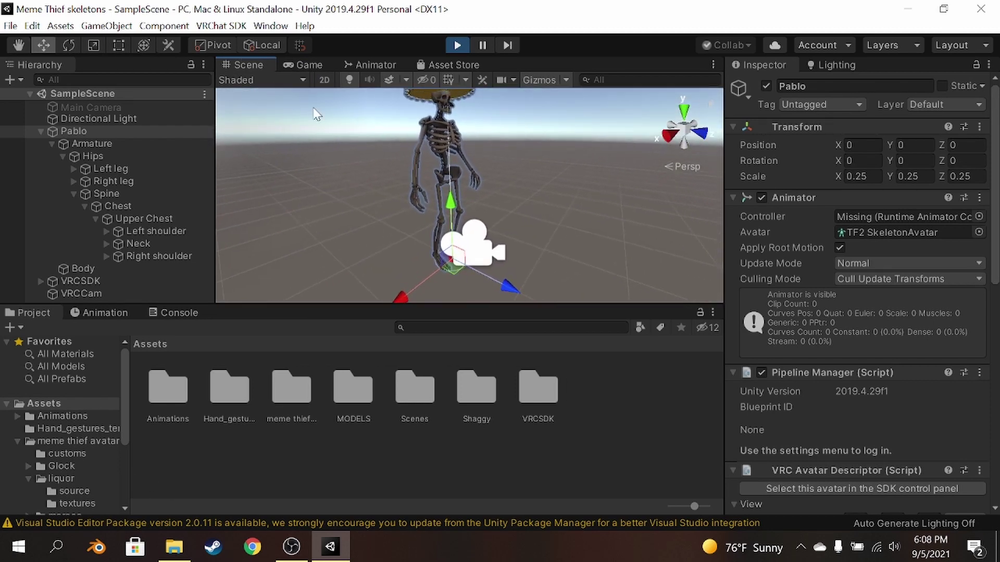
click(306, 65)
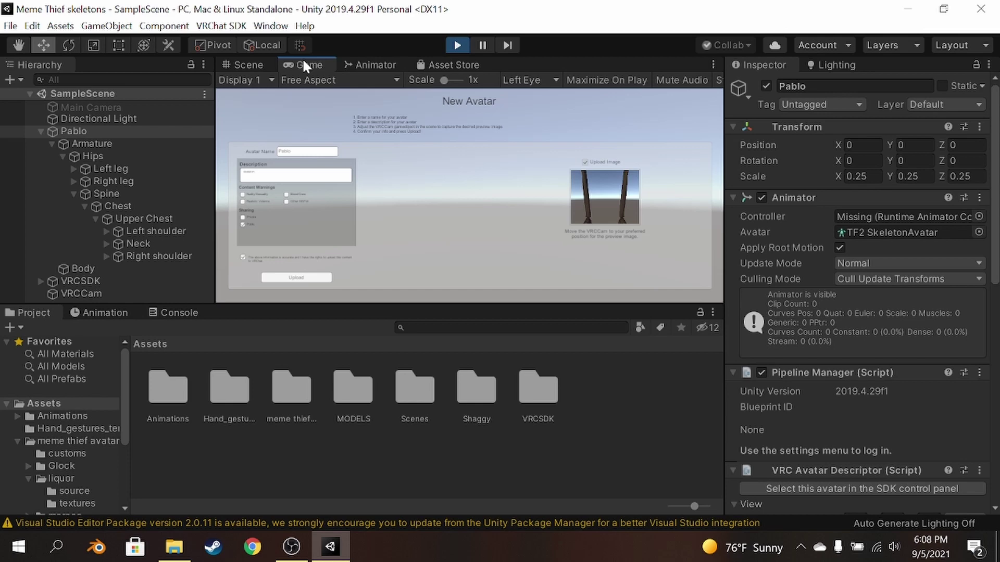
click(241, 65)
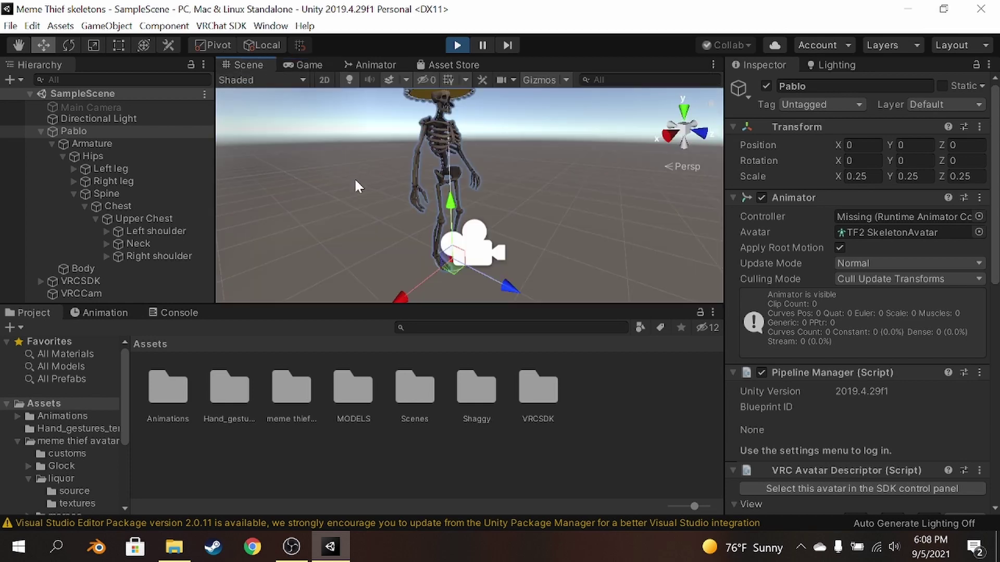
click(171, 290)
right_drag(362, 203, 422, 160)
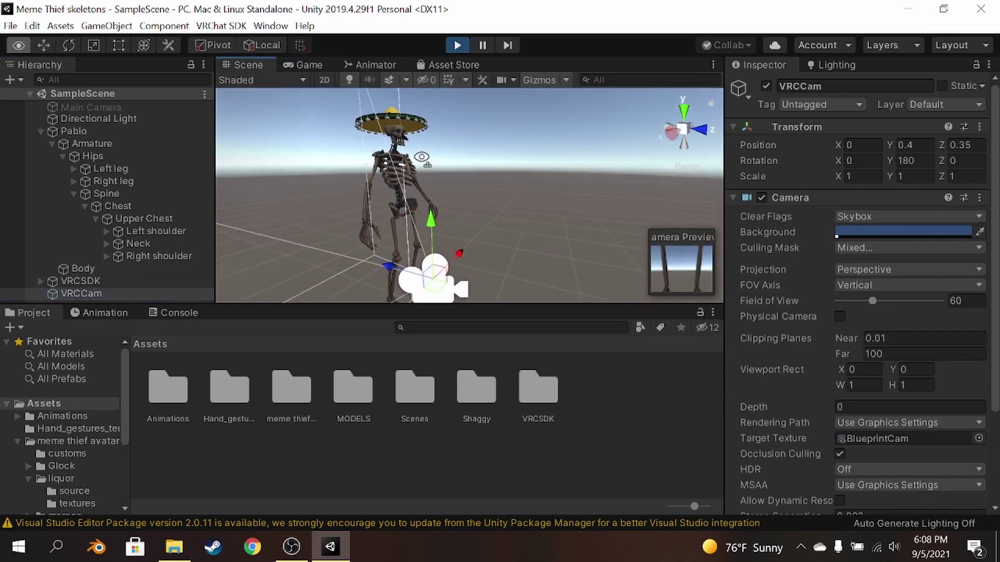
drag(435, 230, 438, 106)
drag(384, 140, 403, 141)
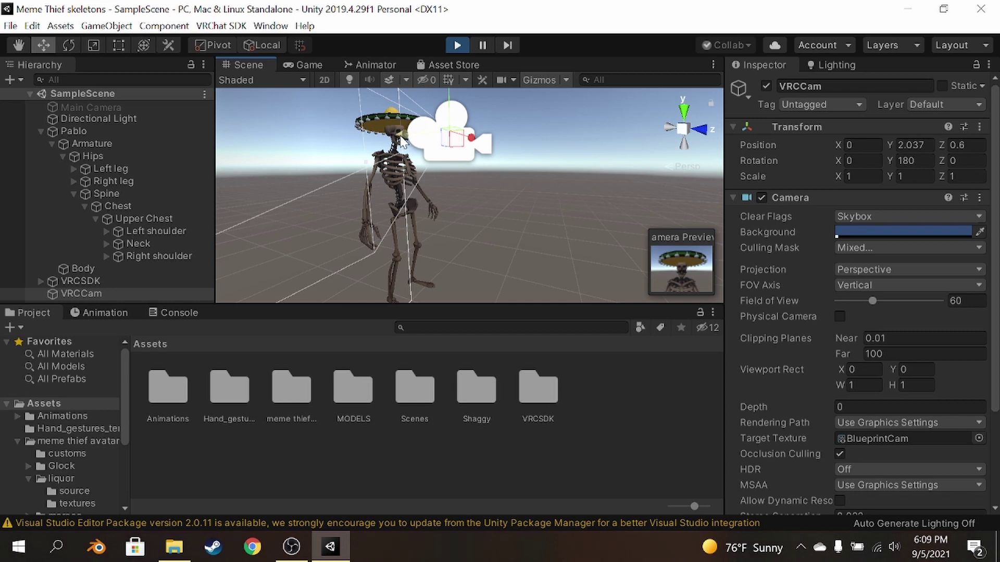
- Tilt the VRCCam to an X rotation of 15 and set its Y position to 2.15
drag(839, 155, 188, 203)
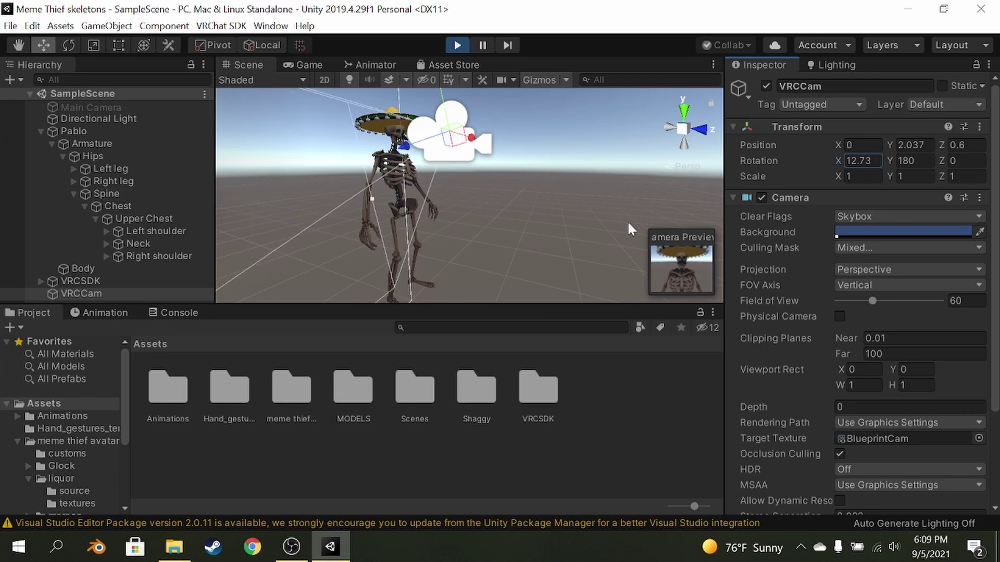
click(862, 160)
text(1)
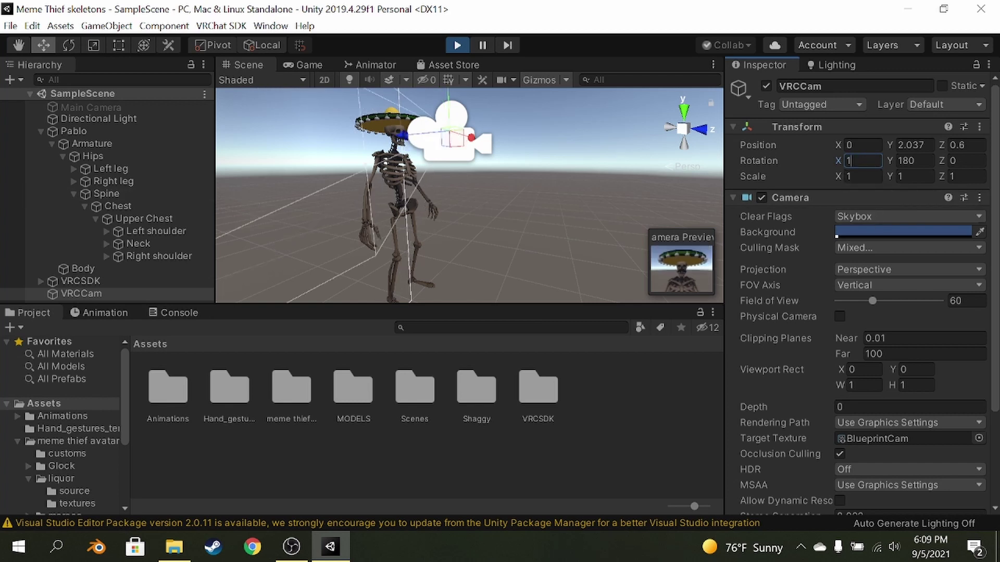
text(5)
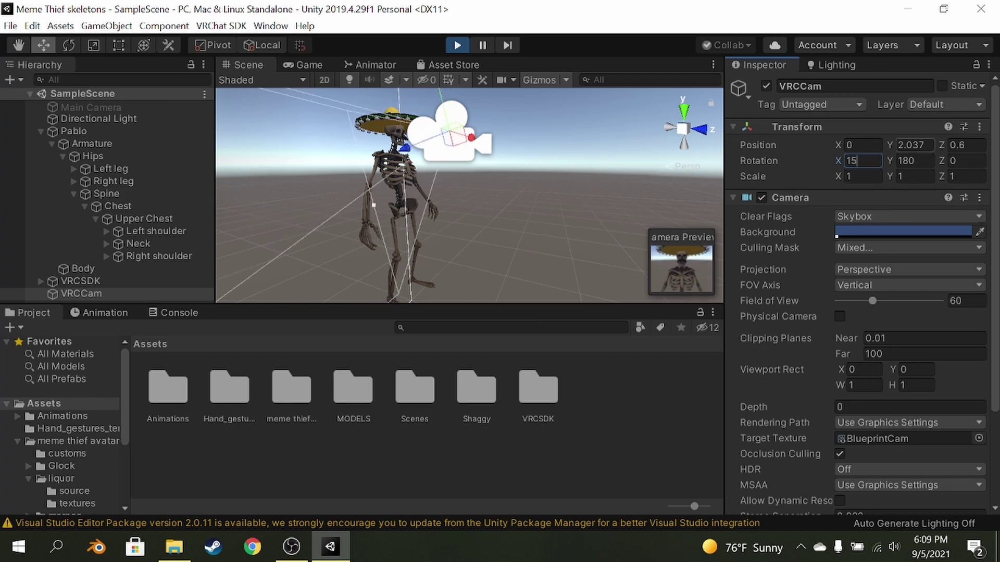
click(914, 146)
text(2.2)
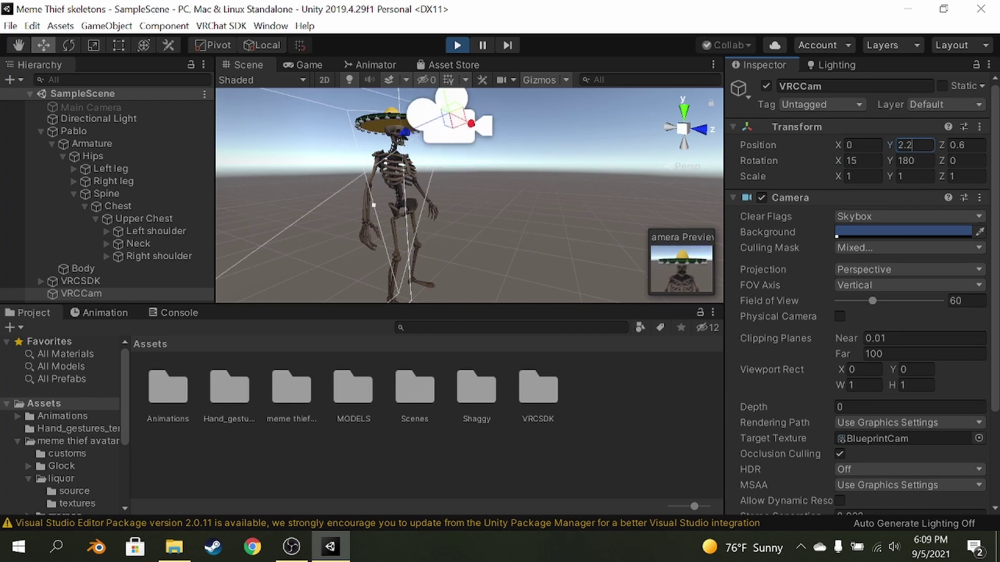
key(BackSpace)
text(15)
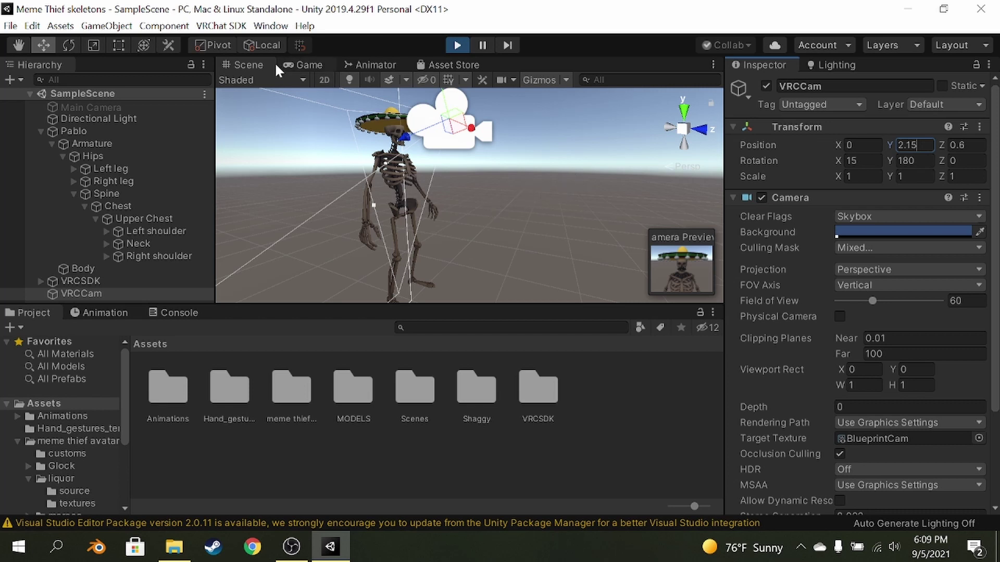
- Check the preview image in the New Avatar form, upload the avatar, and collapse Pablo's hierarchy
click(290, 63)
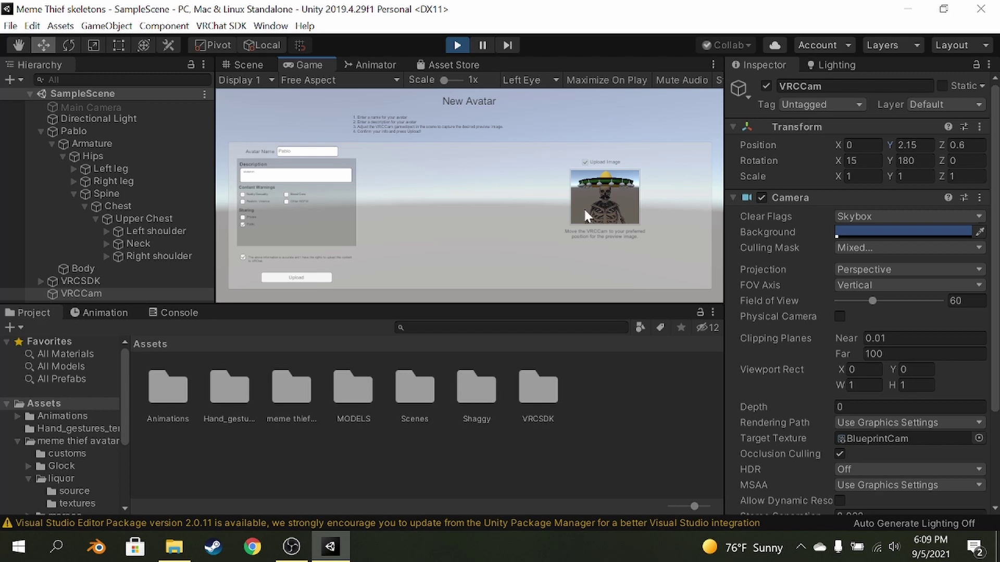
click(302, 279)
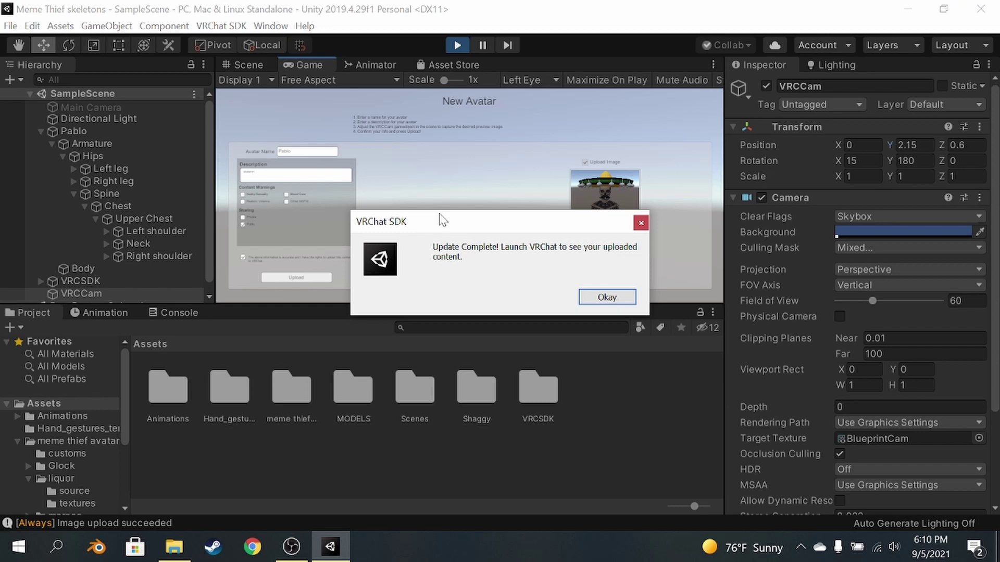
key(Return)
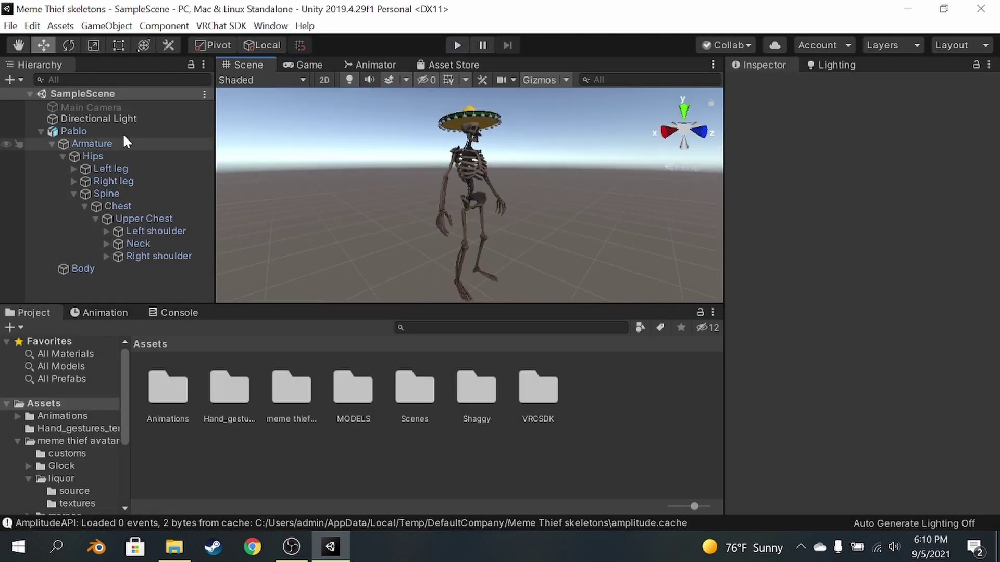
click(40, 132)
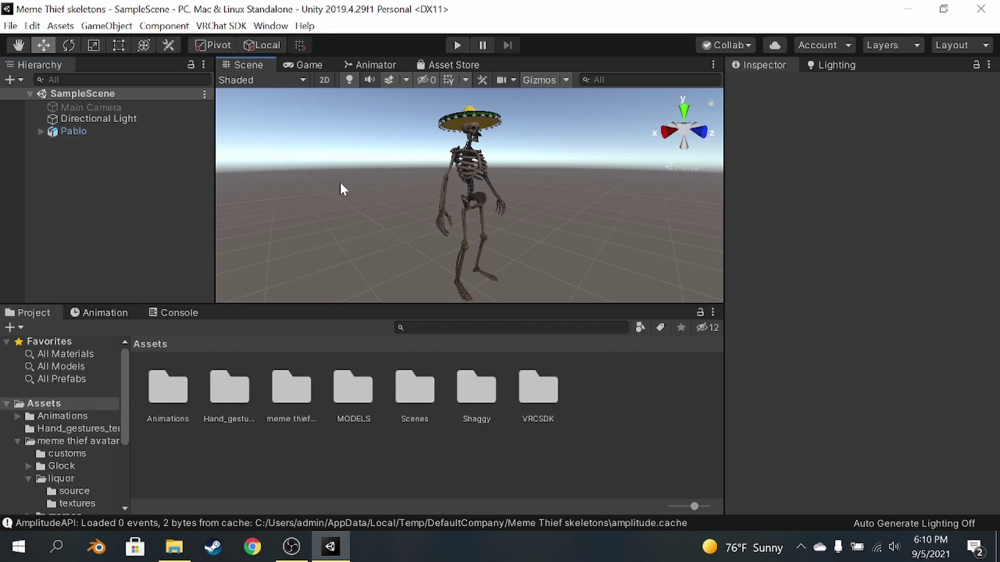
- Switch the avatar's build target to Android in the VRChat SDK control panel, and close the panel
middle_drag(423, 177, 398, 155)
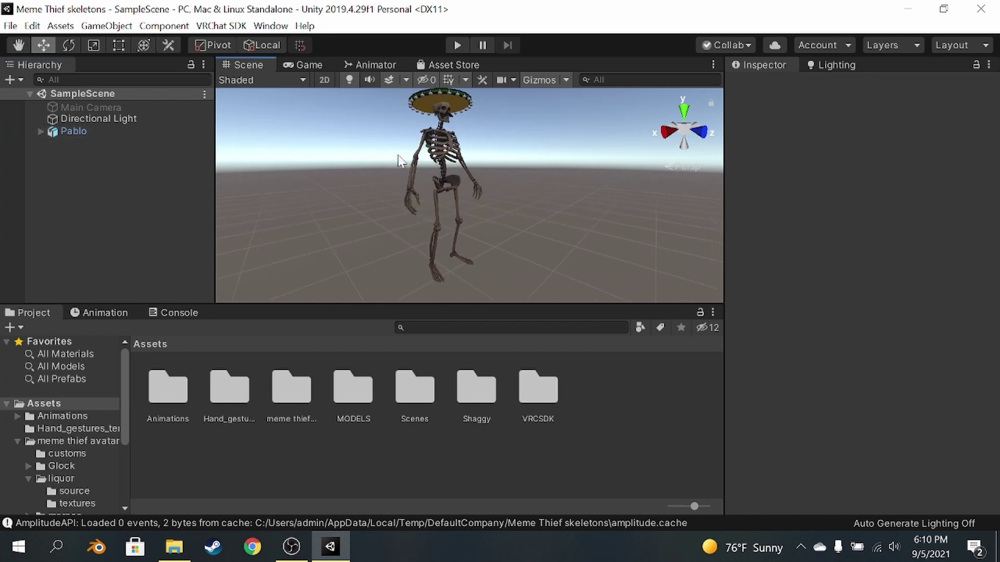
middle_drag(487, 178, 515, 194)
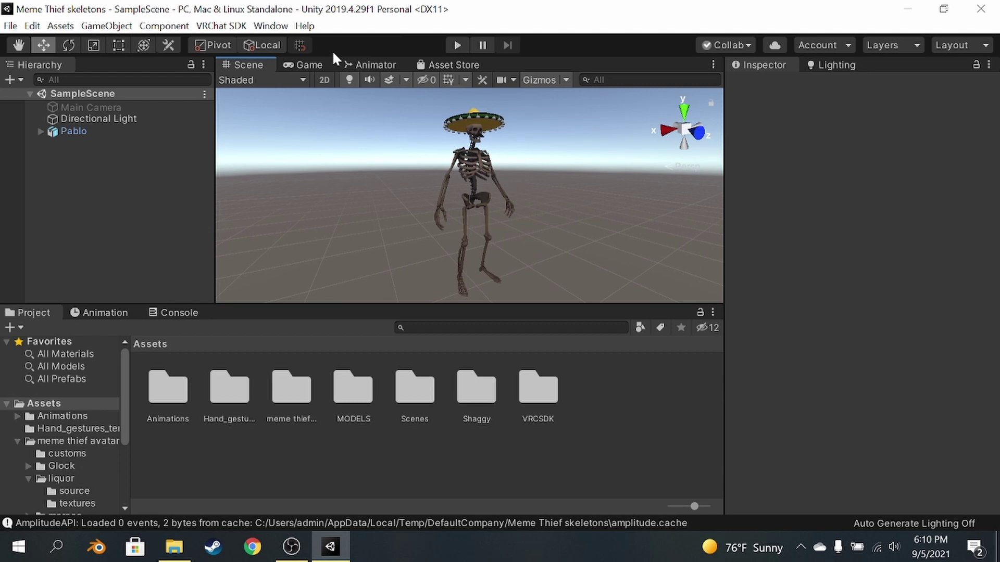
click(221, 26)
click(237, 63)
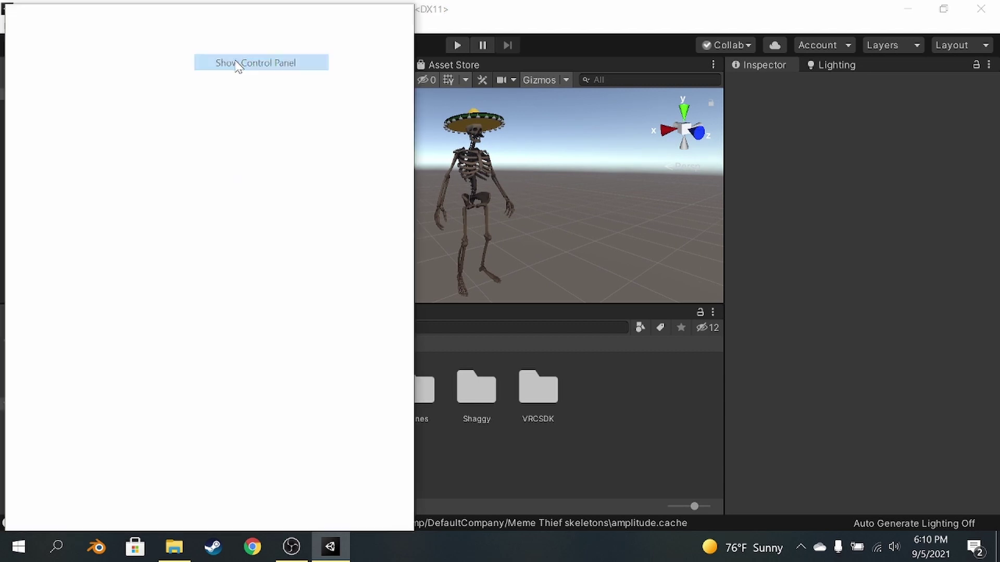
click(392, 15)
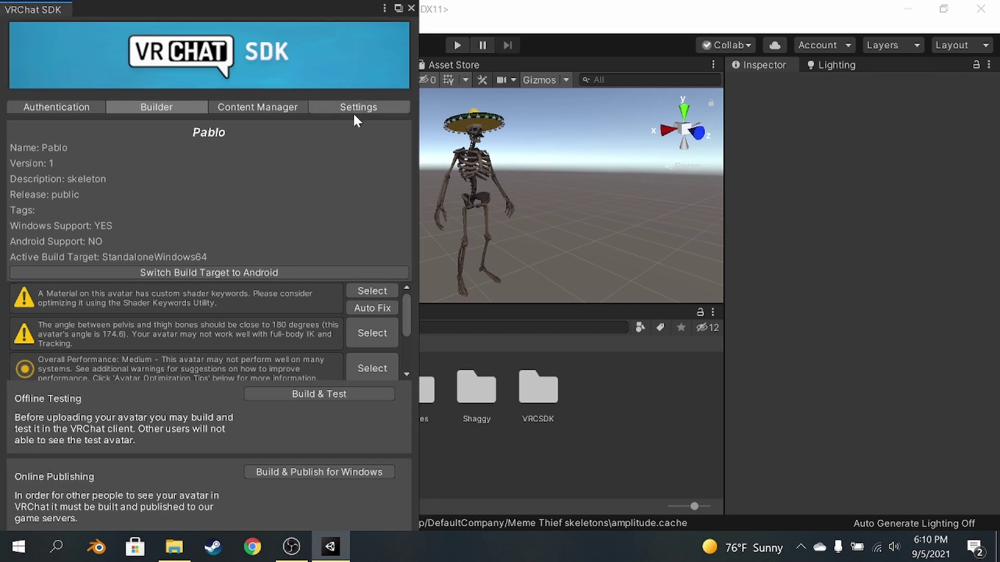
click(324, 270)
click(536, 297)
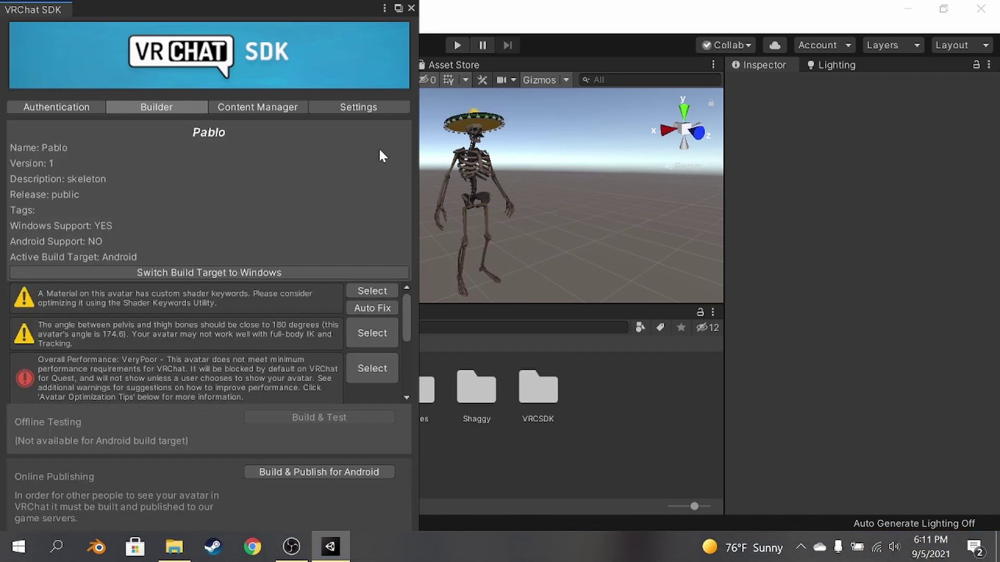
click(410, 8)
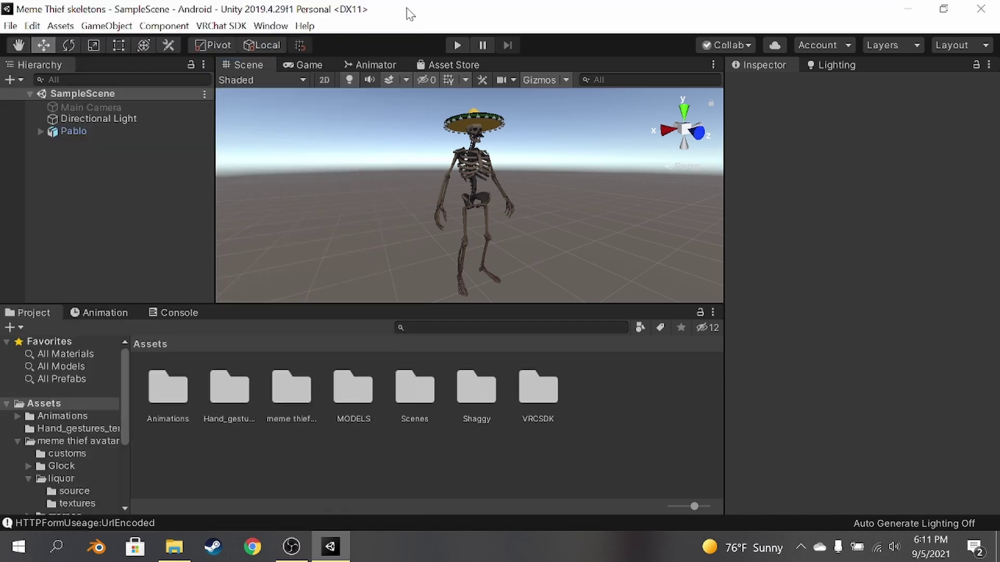
- Review Pablo's Pipeline Manager blueprint ID, playable layers and expressions settings, and deselect the avatar
click(118, 133)
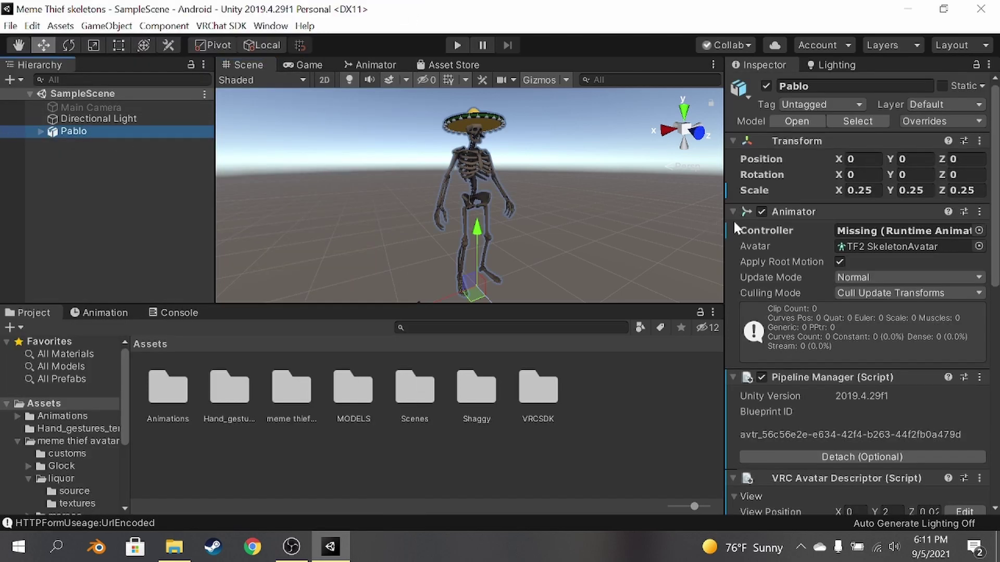
scroll(833, 204, down, 10)
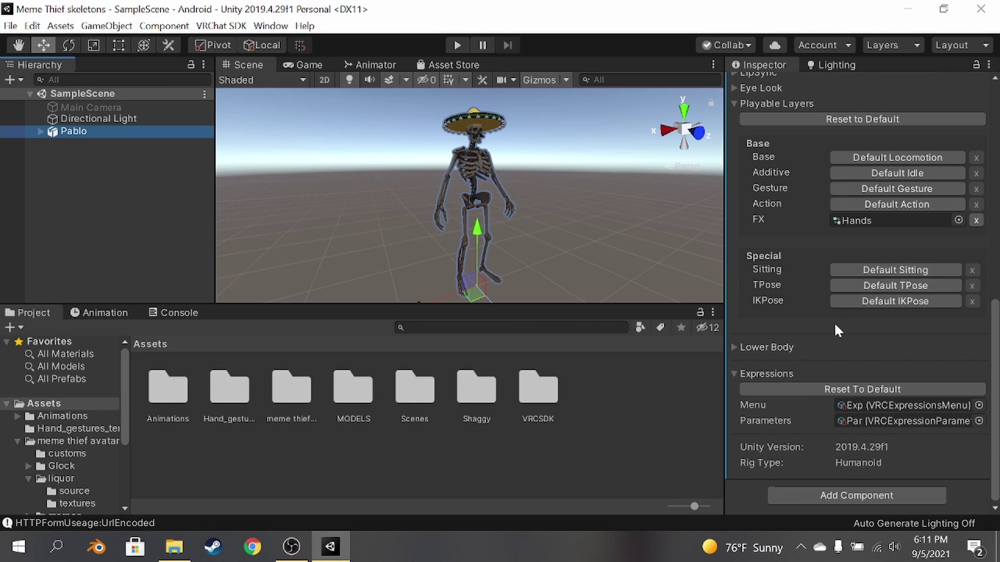
scroll(829, 325, up, 10)
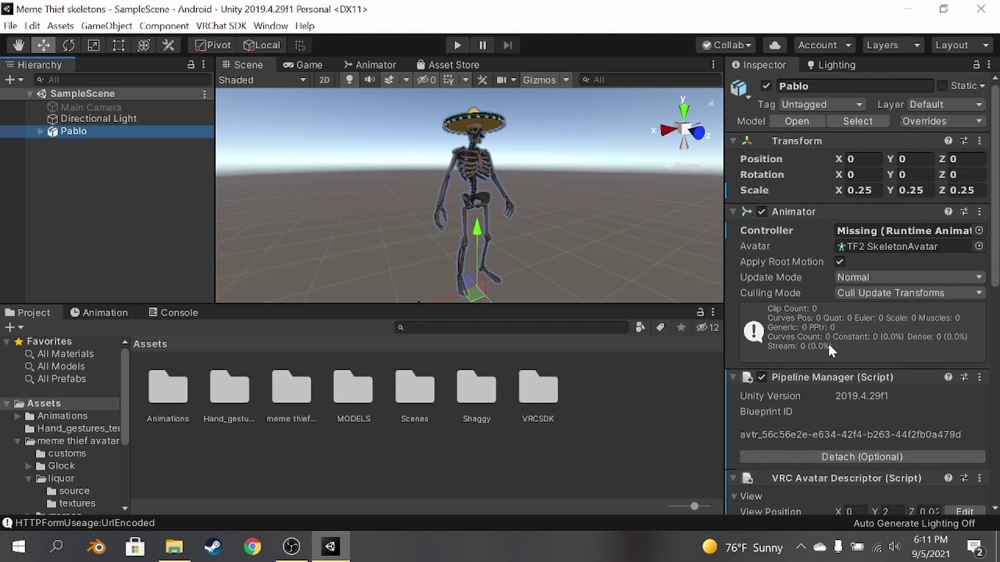
scroll(817, 352, down, 5)
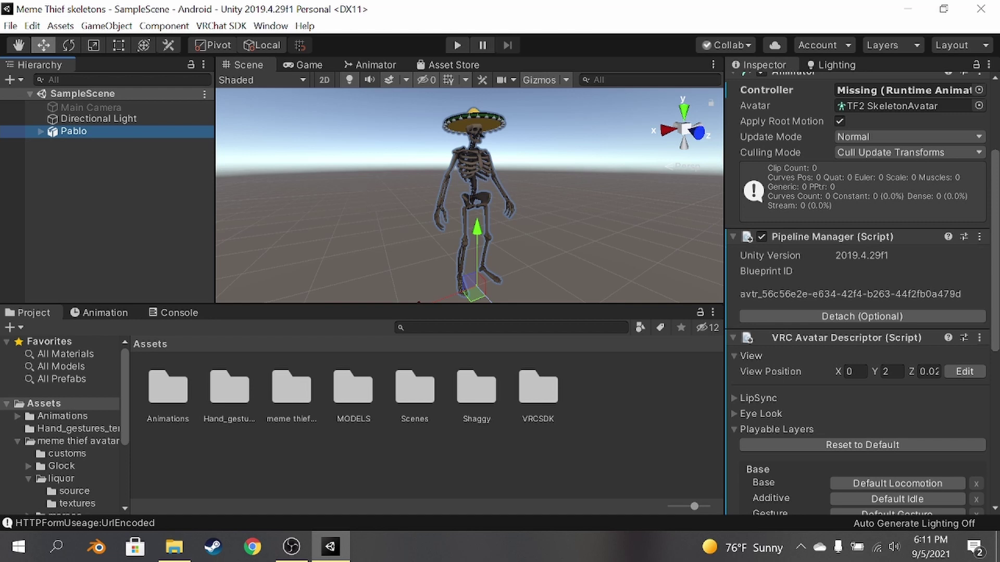
click(629, 248)
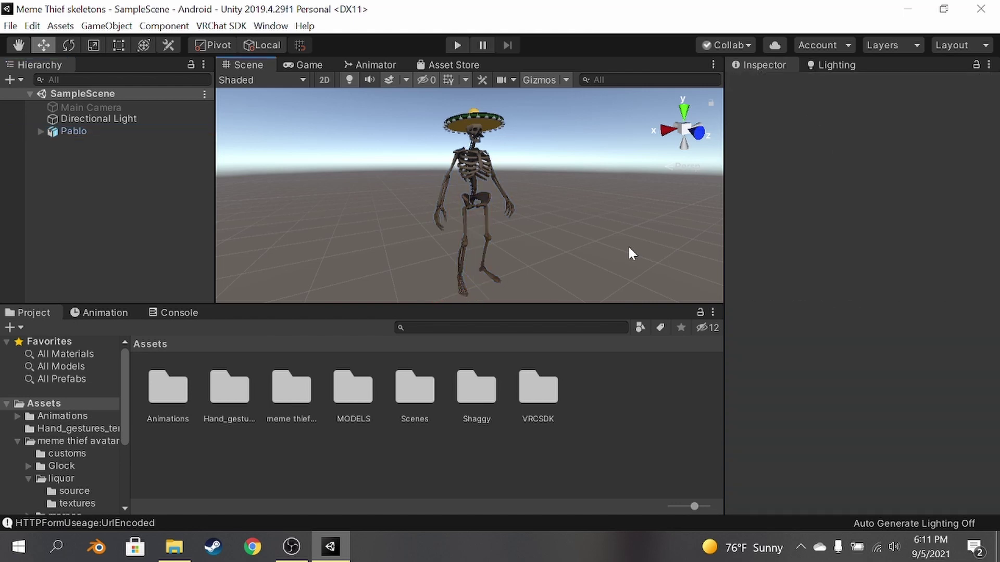
- Build and publish Pablo for Android, and show the Update Avatar form without the SDK panel
click(223, 26)
click(275, 63)
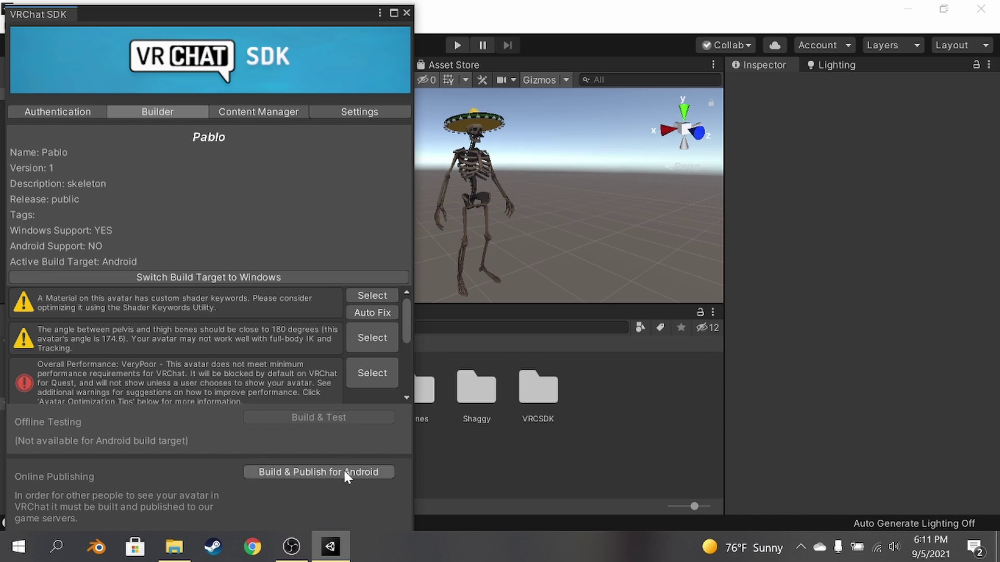
click(292, 546)
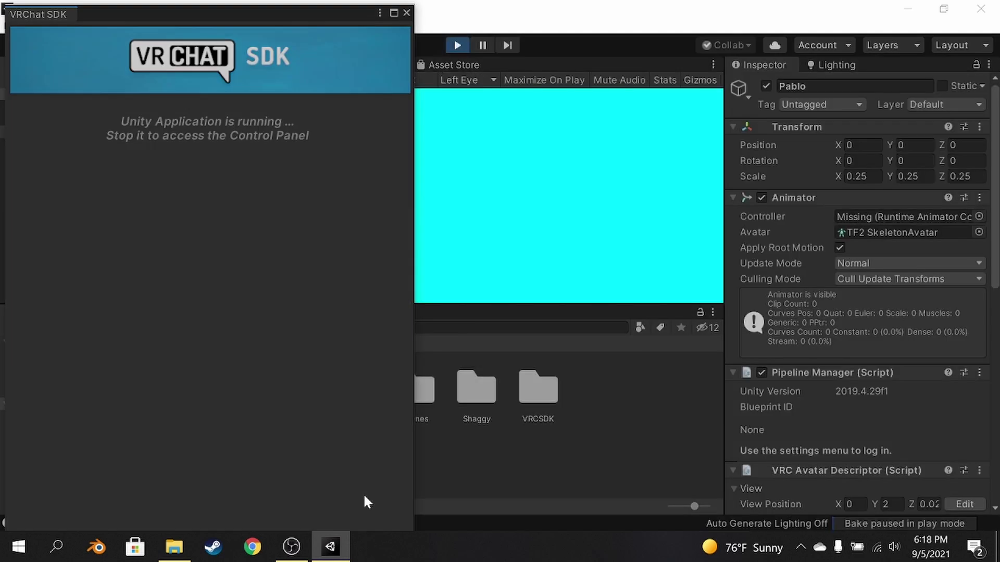
click(407, 13)
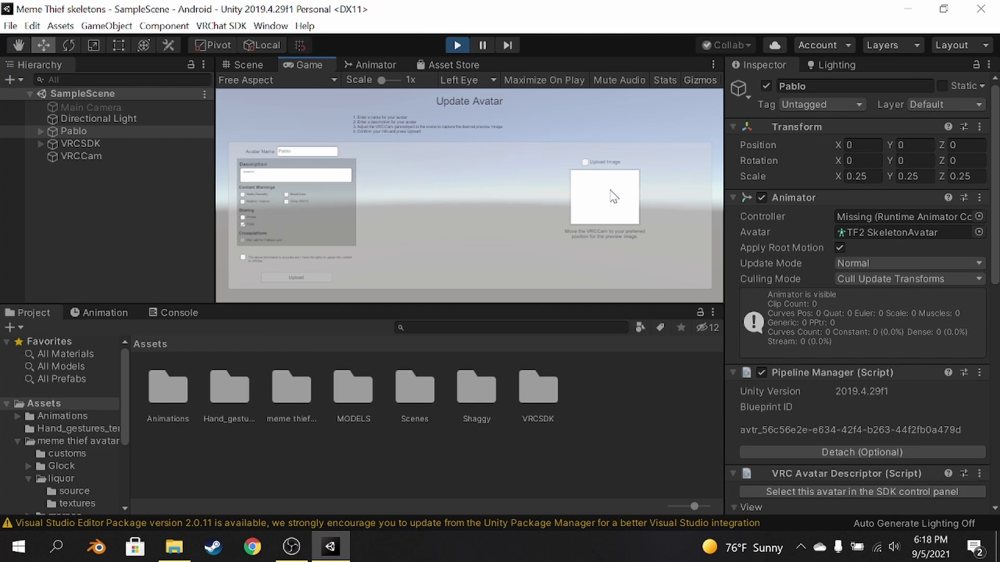
- Accept the content rights statement, upload the Android version of Pablo, and deselect the avatar
click(241, 258)
click(271, 277)
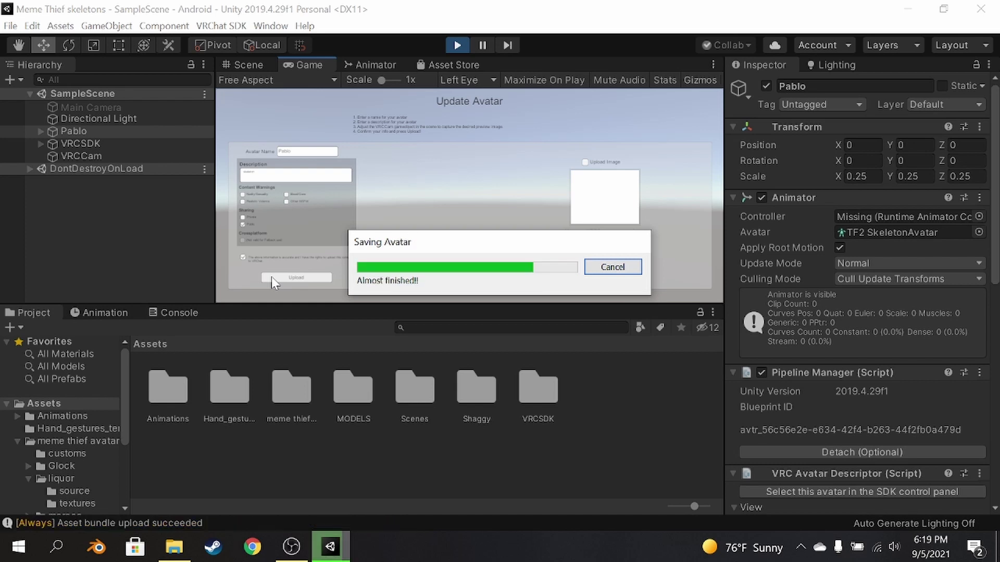
key(Return)
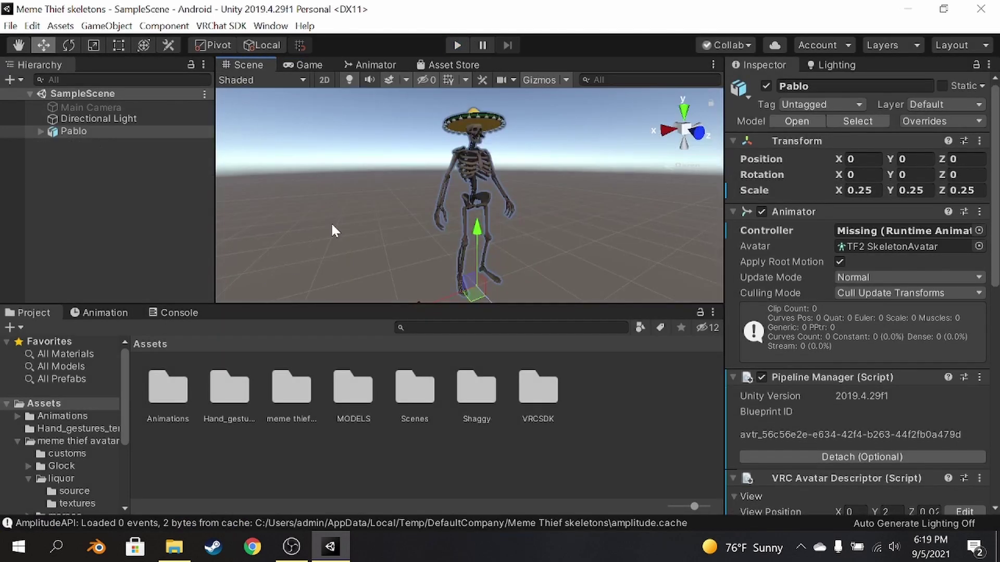
click(333, 222)
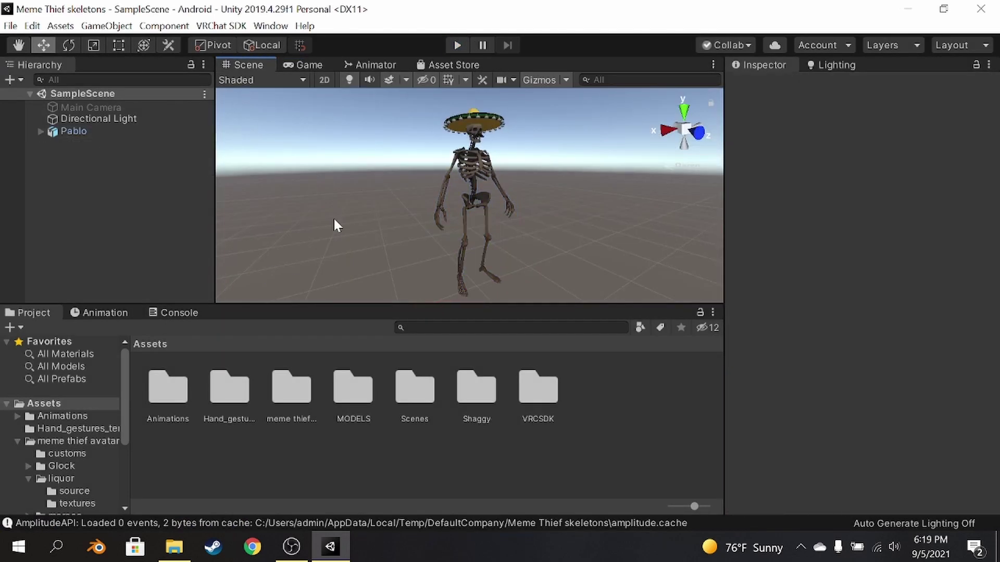
- Save Pablo from the scene as an original prefab in the Assets folder, and save the scene
scroll(333, 216, down, 2)
middle_drag(380, 201, 368, 213)
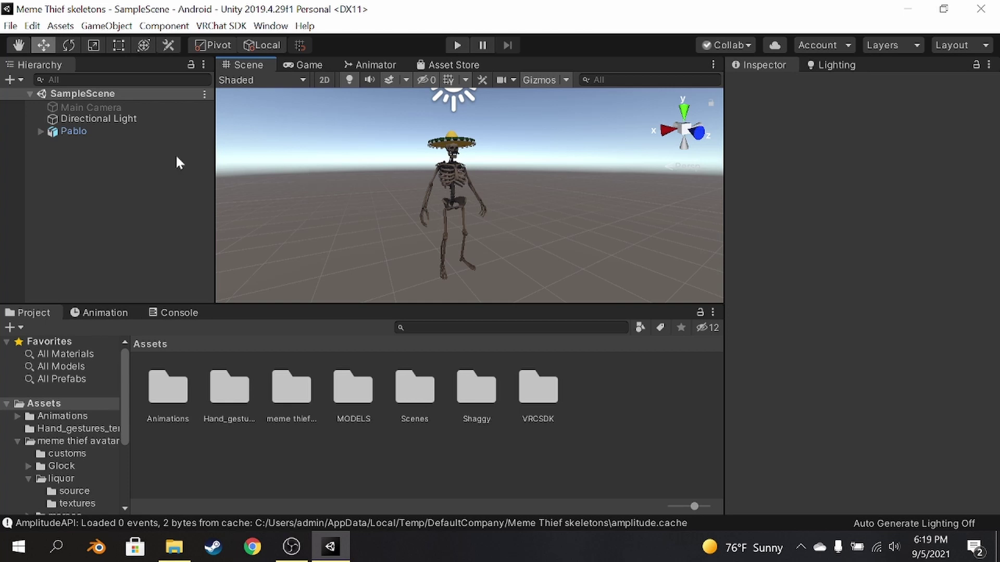
scroll(401, 183, up, 5)
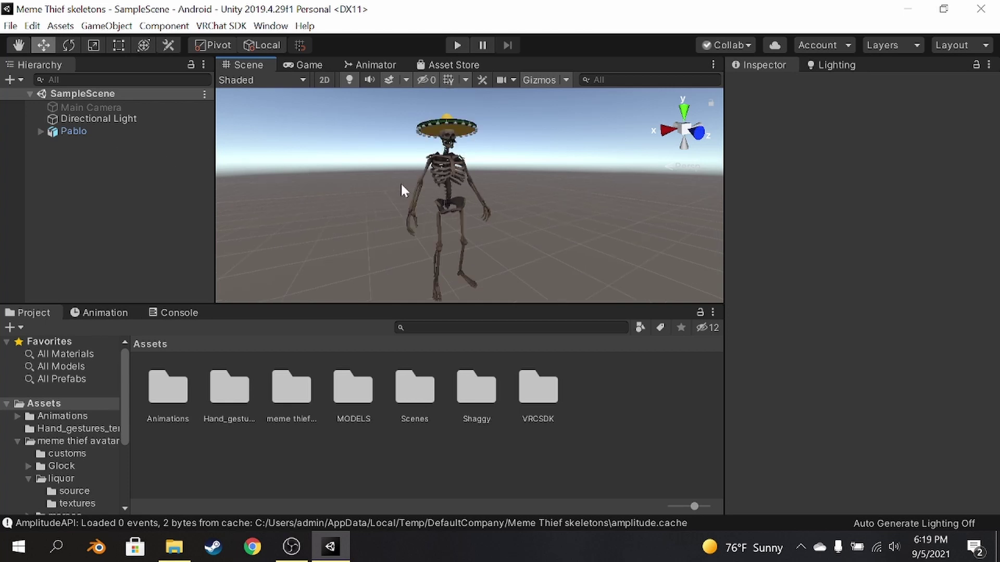
middle_drag(389, 163, 378, 199)
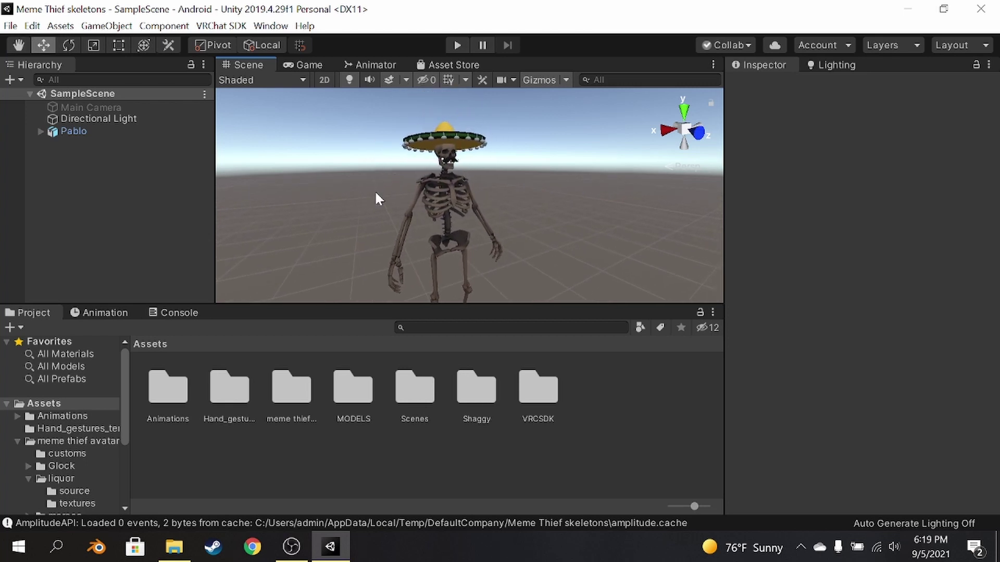
drag(82, 129, 591, 393)
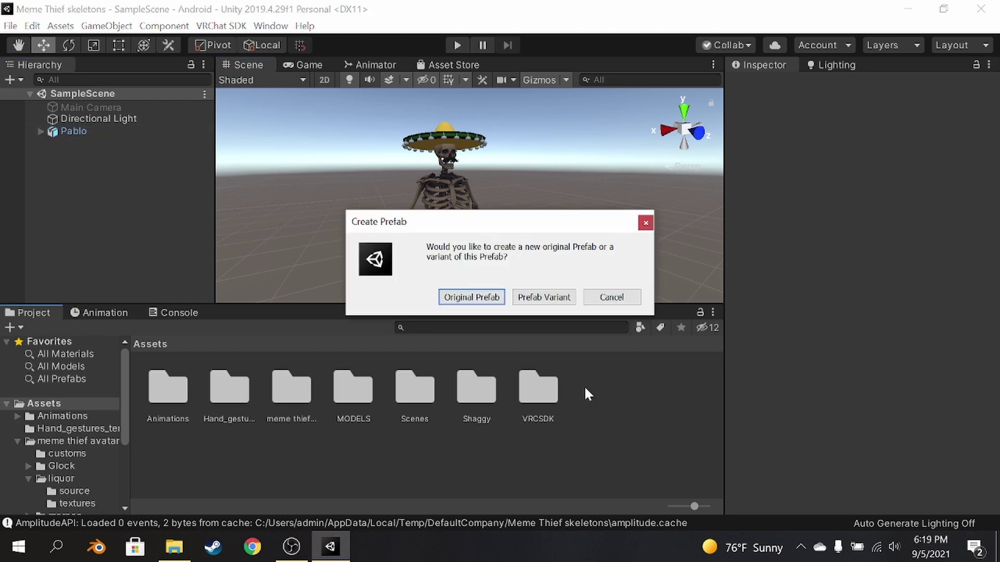
click(472, 295)
click(655, 452)
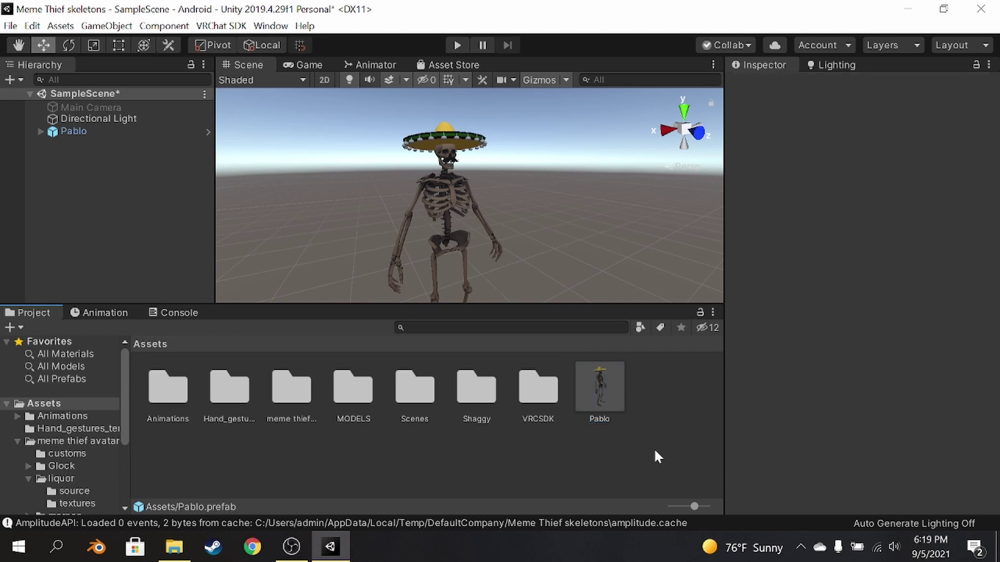
key(ctrl+s)
- Add a second copy of Pablo to the scene from the prefab, and undo the addition
drag(605, 395, 142, 249)
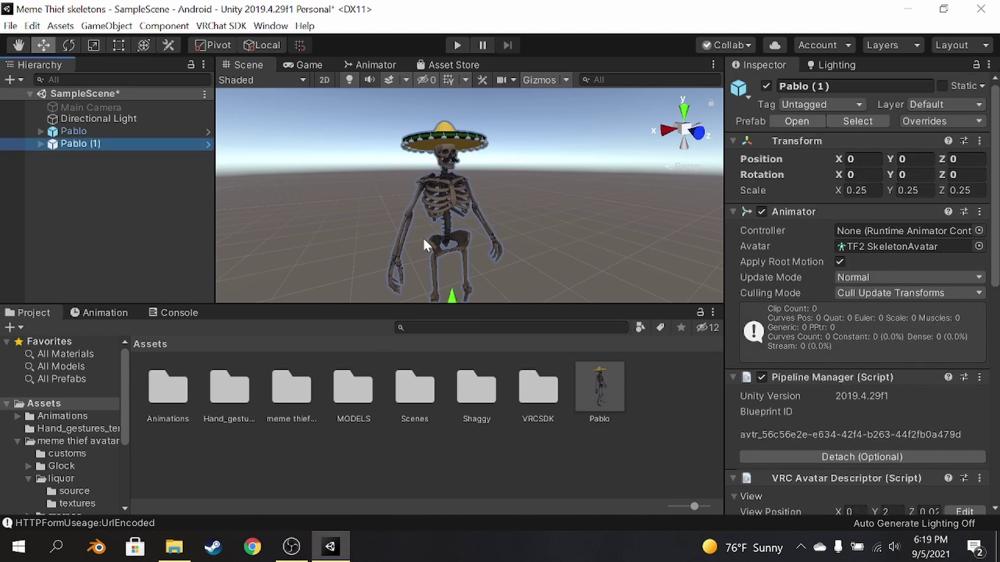
key(ctrl+z)
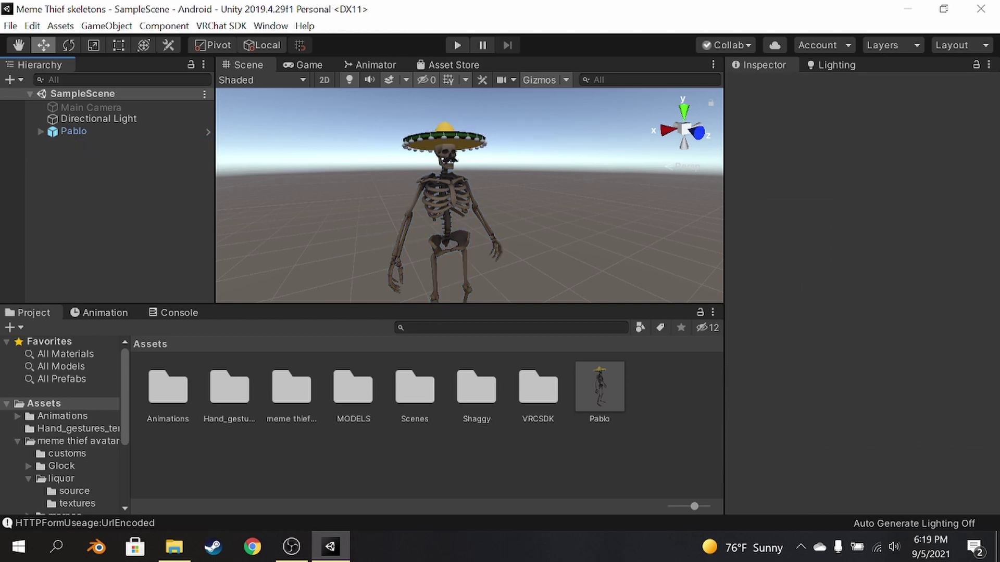
- Detach the blueprint ID from the Pablo prefab asset's Pipeline Manager, and deselect the prefab
click(605, 385)
scroll(798, 257, down, 5)
scroll(816, 265, down, 6)
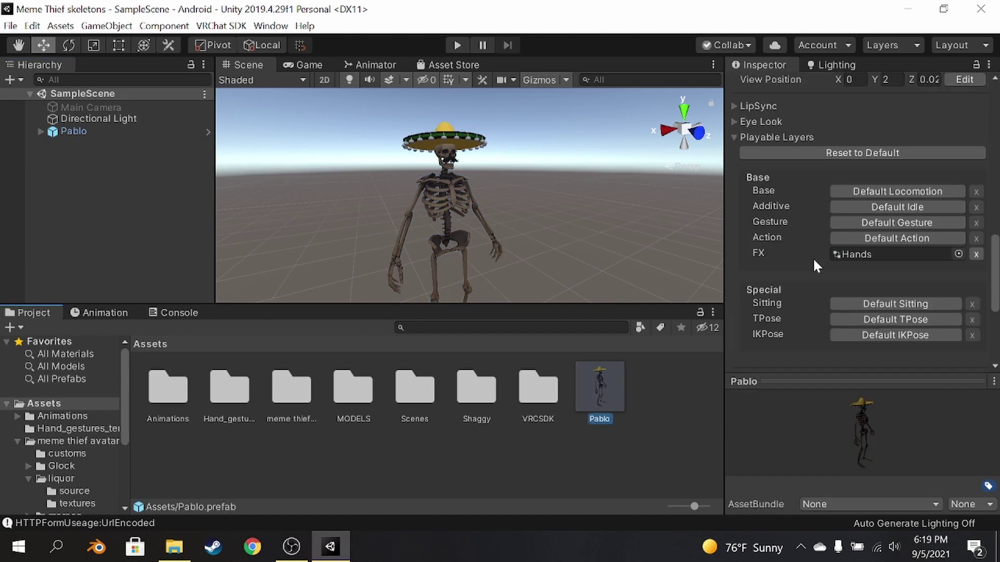
scroll(812, 271, up, 10)
scroll(811, 272, up, 4)
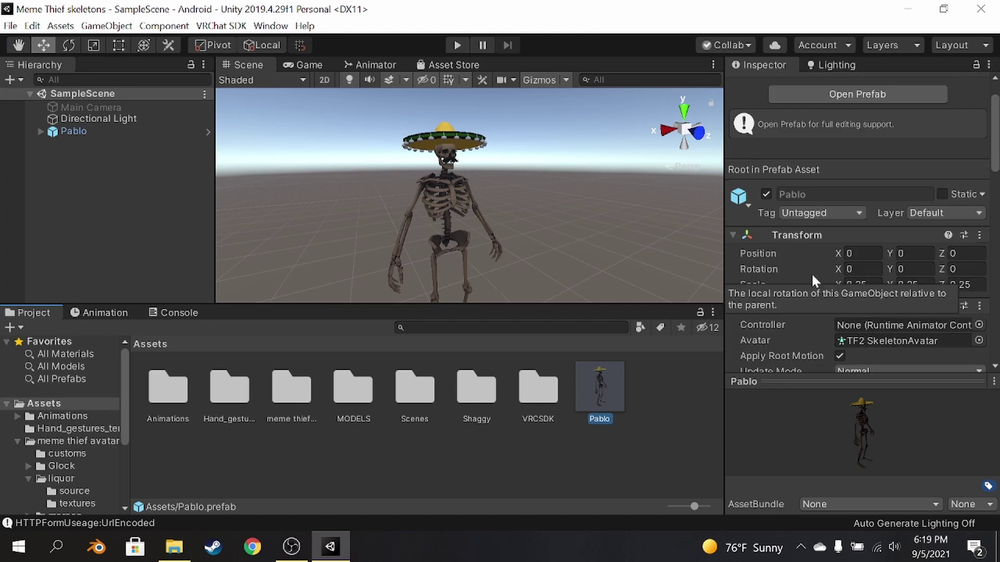
scroll(821, 279, down, 4)
scroll(846, 289, down, 3)
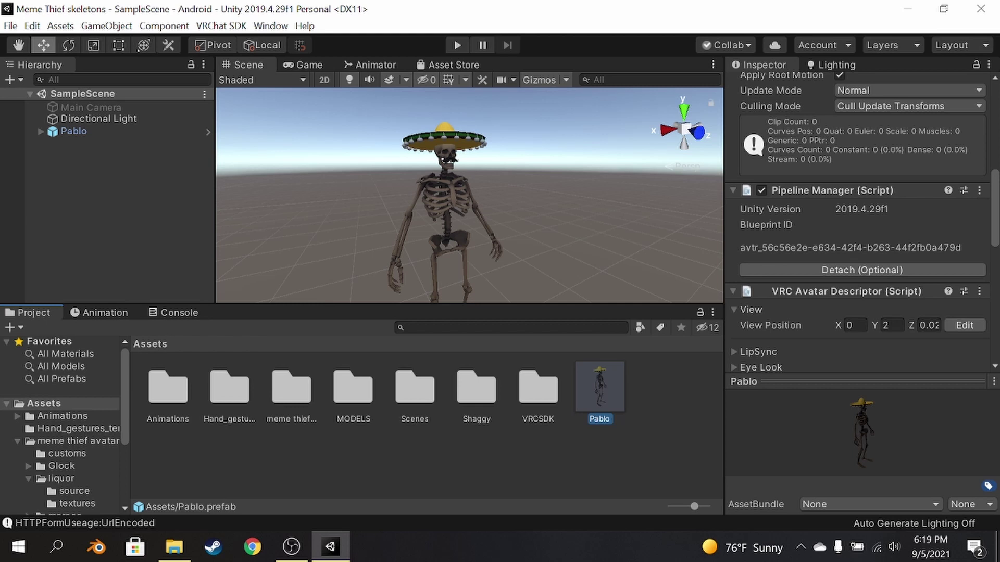
click(809, 269)
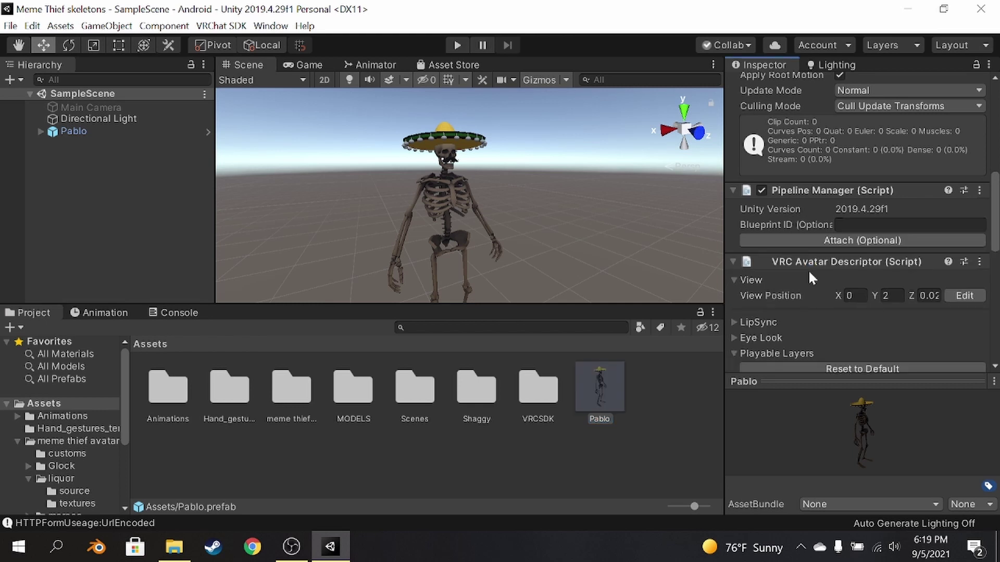
click(604, 255)
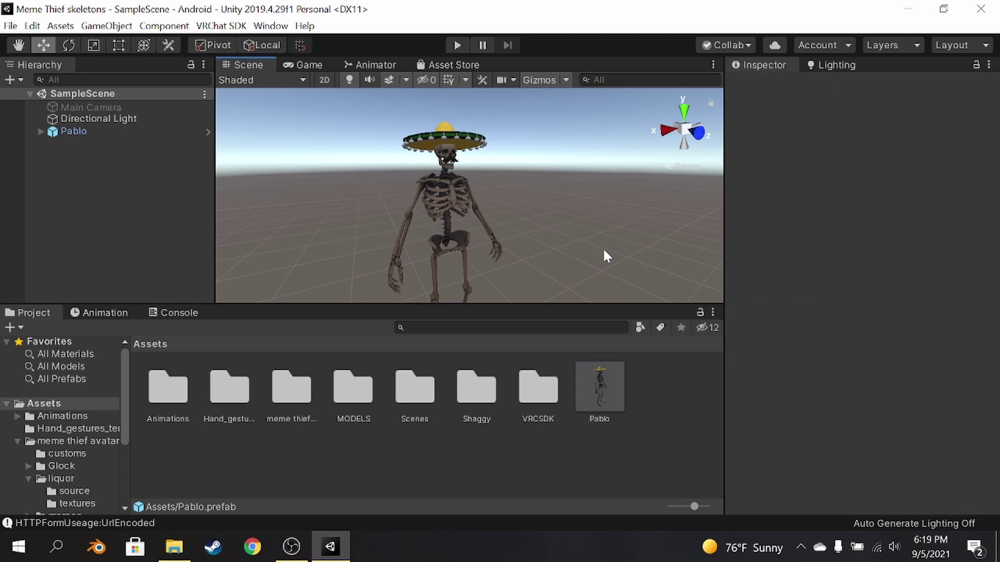